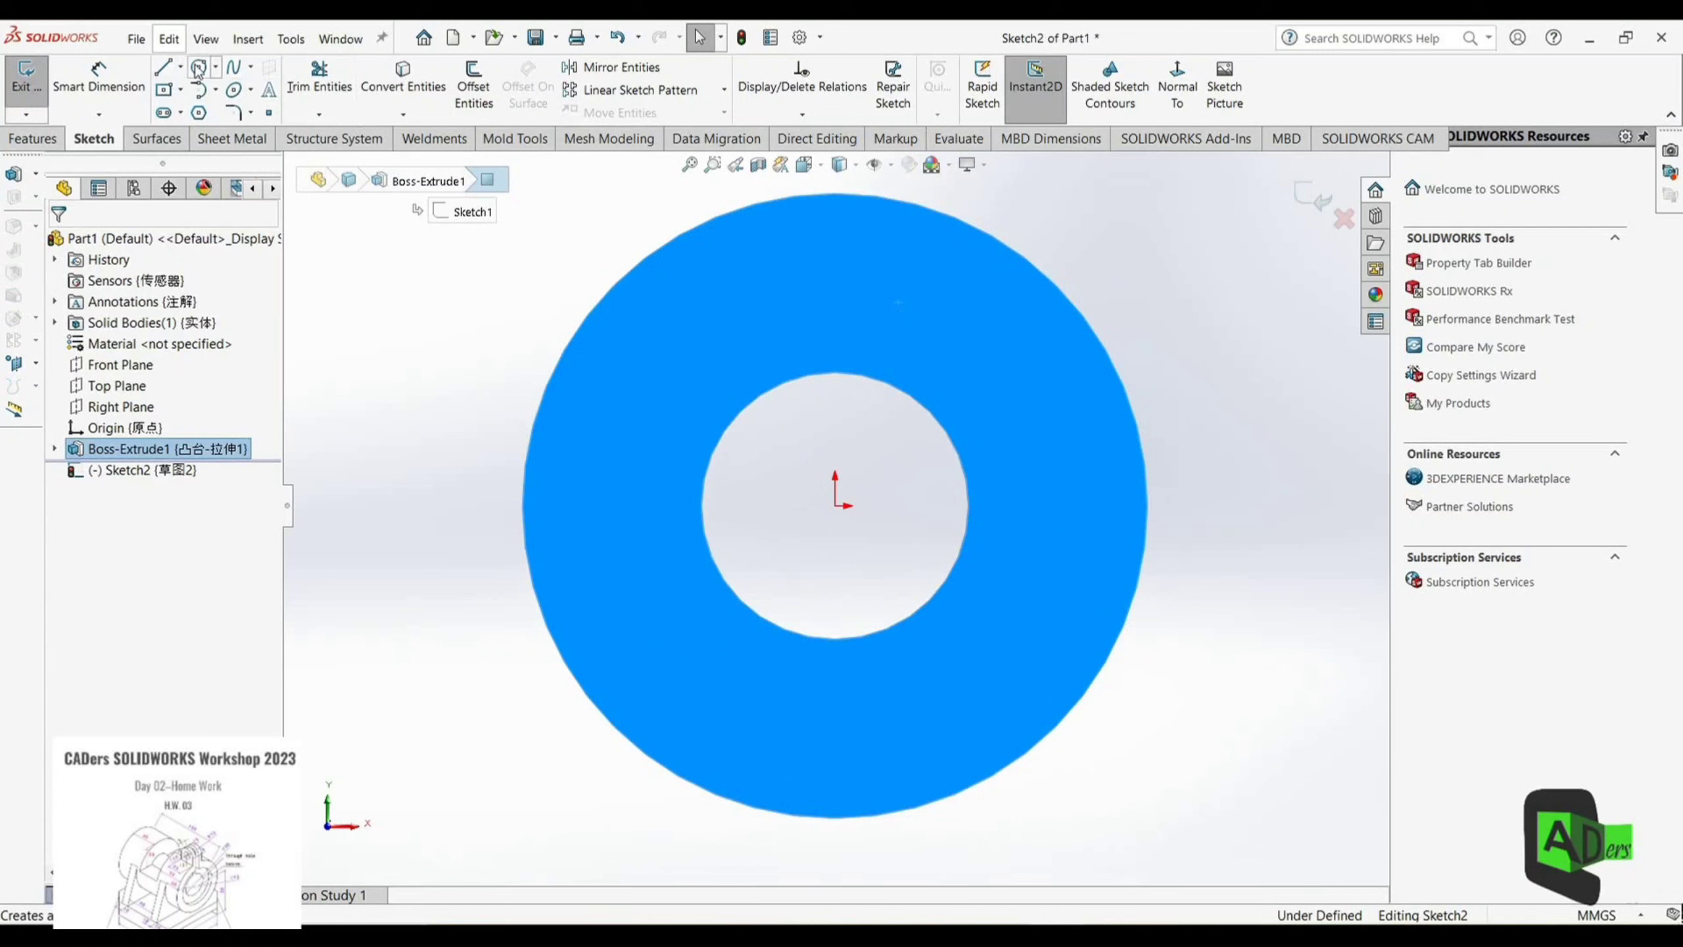
Step: Sketch a circle centred on the origin on the cylinder's end face and set its radius to 25 mm
click(197, 69)
click(837, 506)
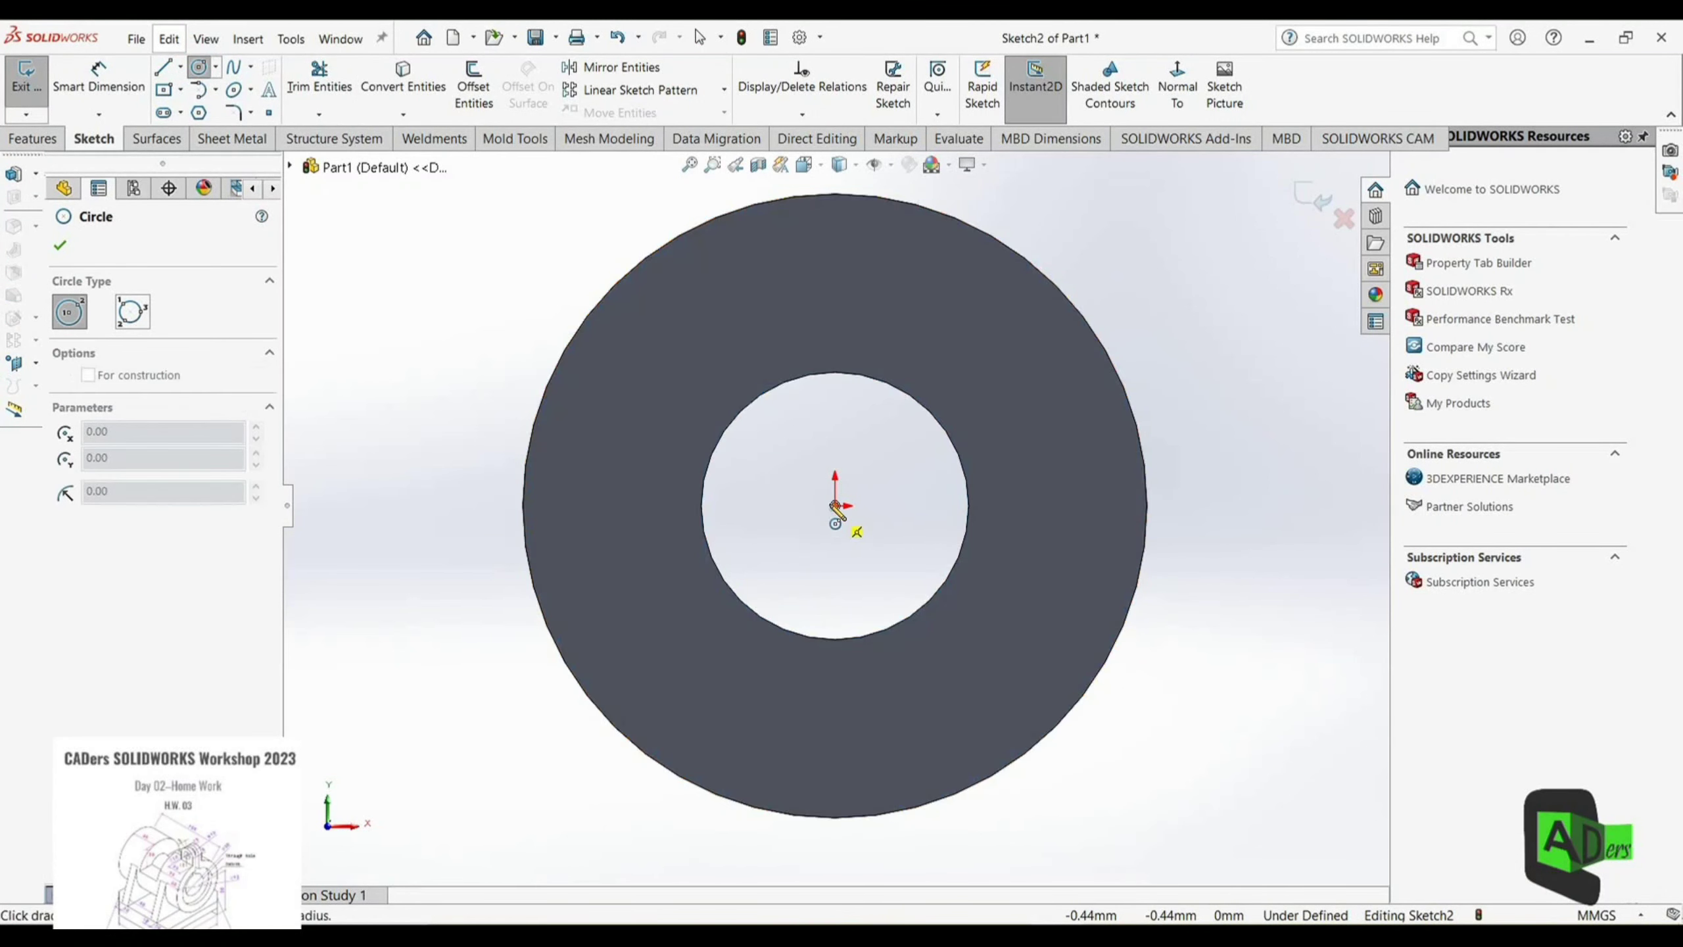
click(738, 306)
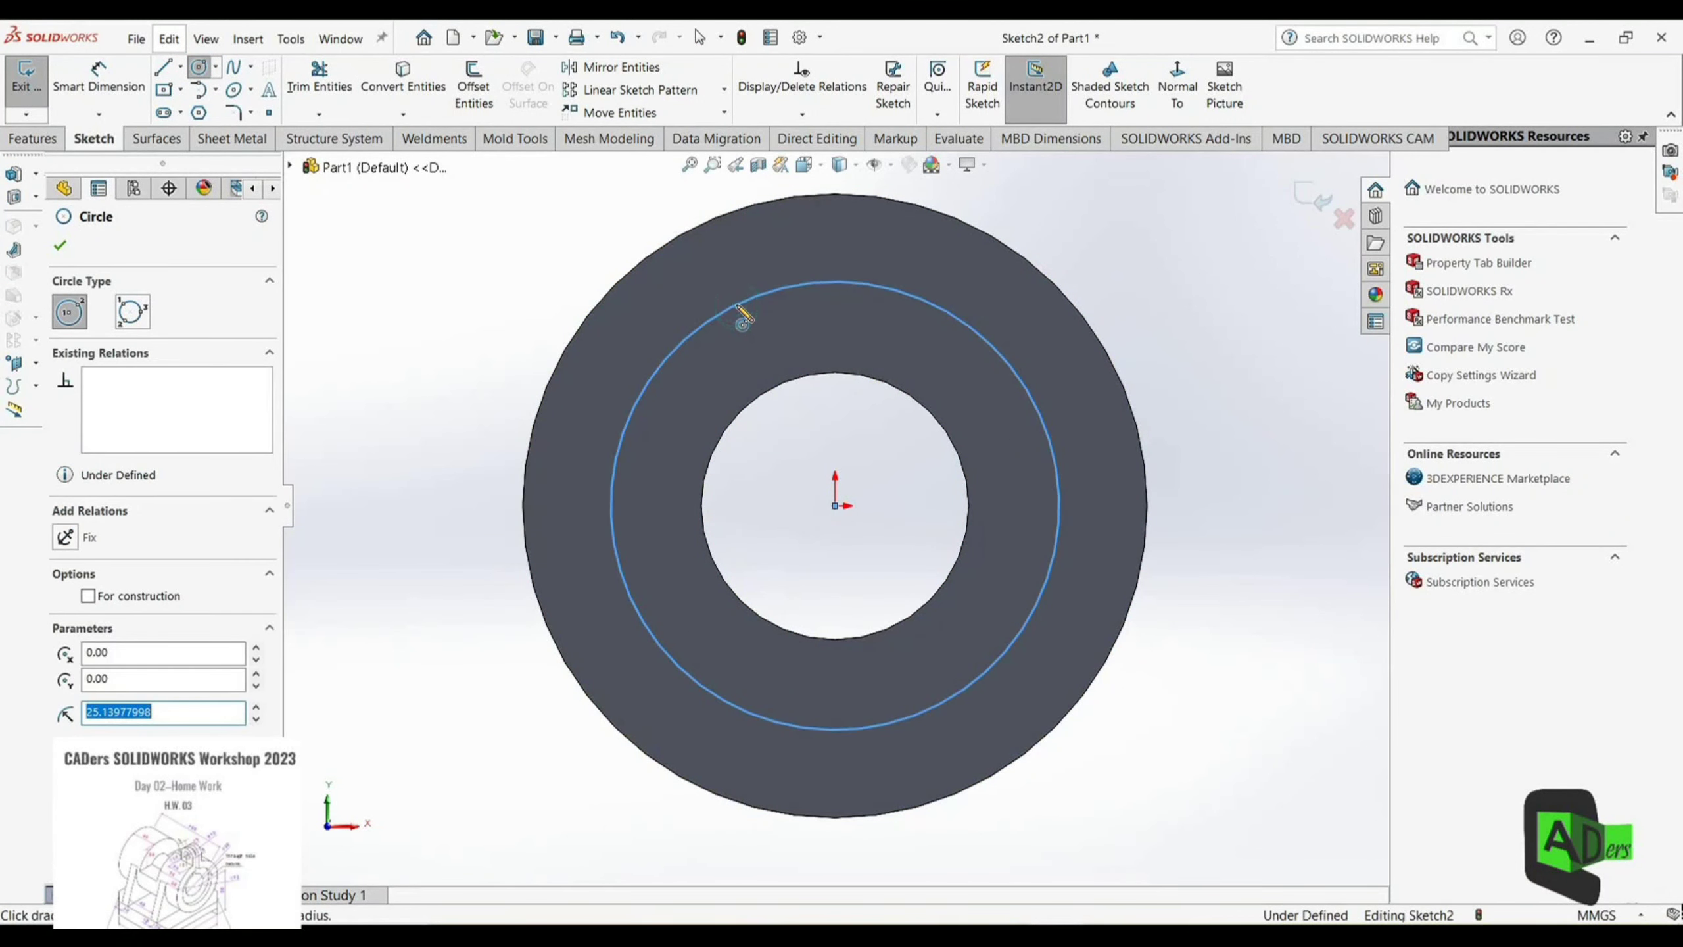
text(25)
key(Return)
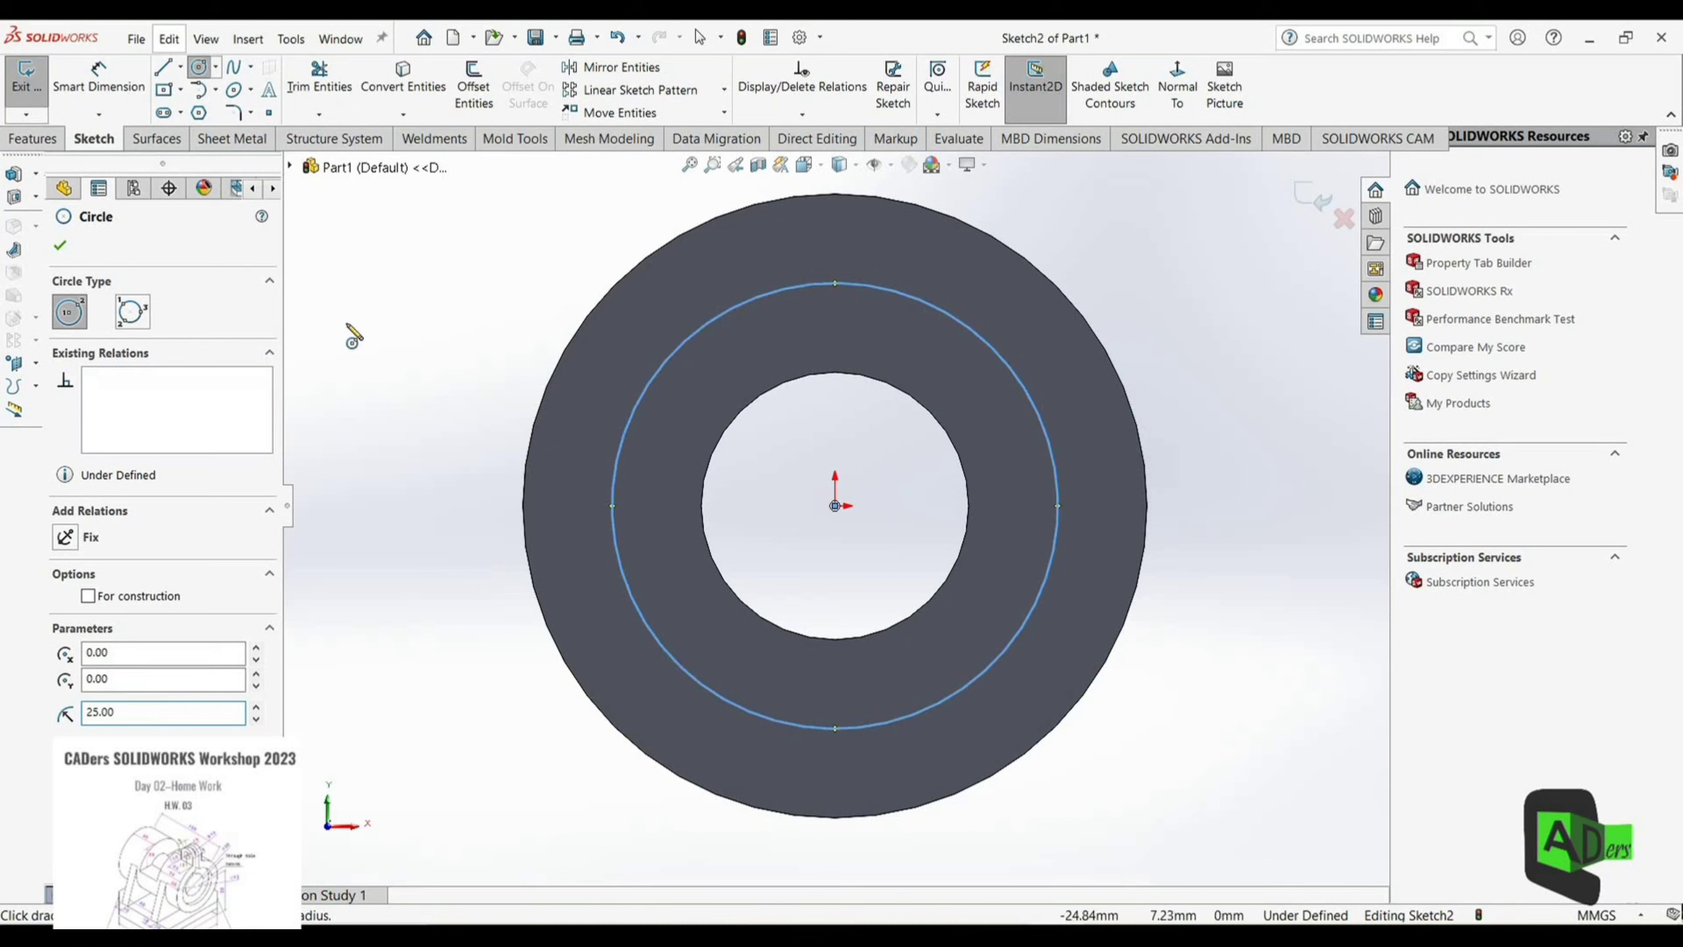
Step: Convert the bore's circular edge into geometry of the current sketch
click(403, 83)
click(794, 387)
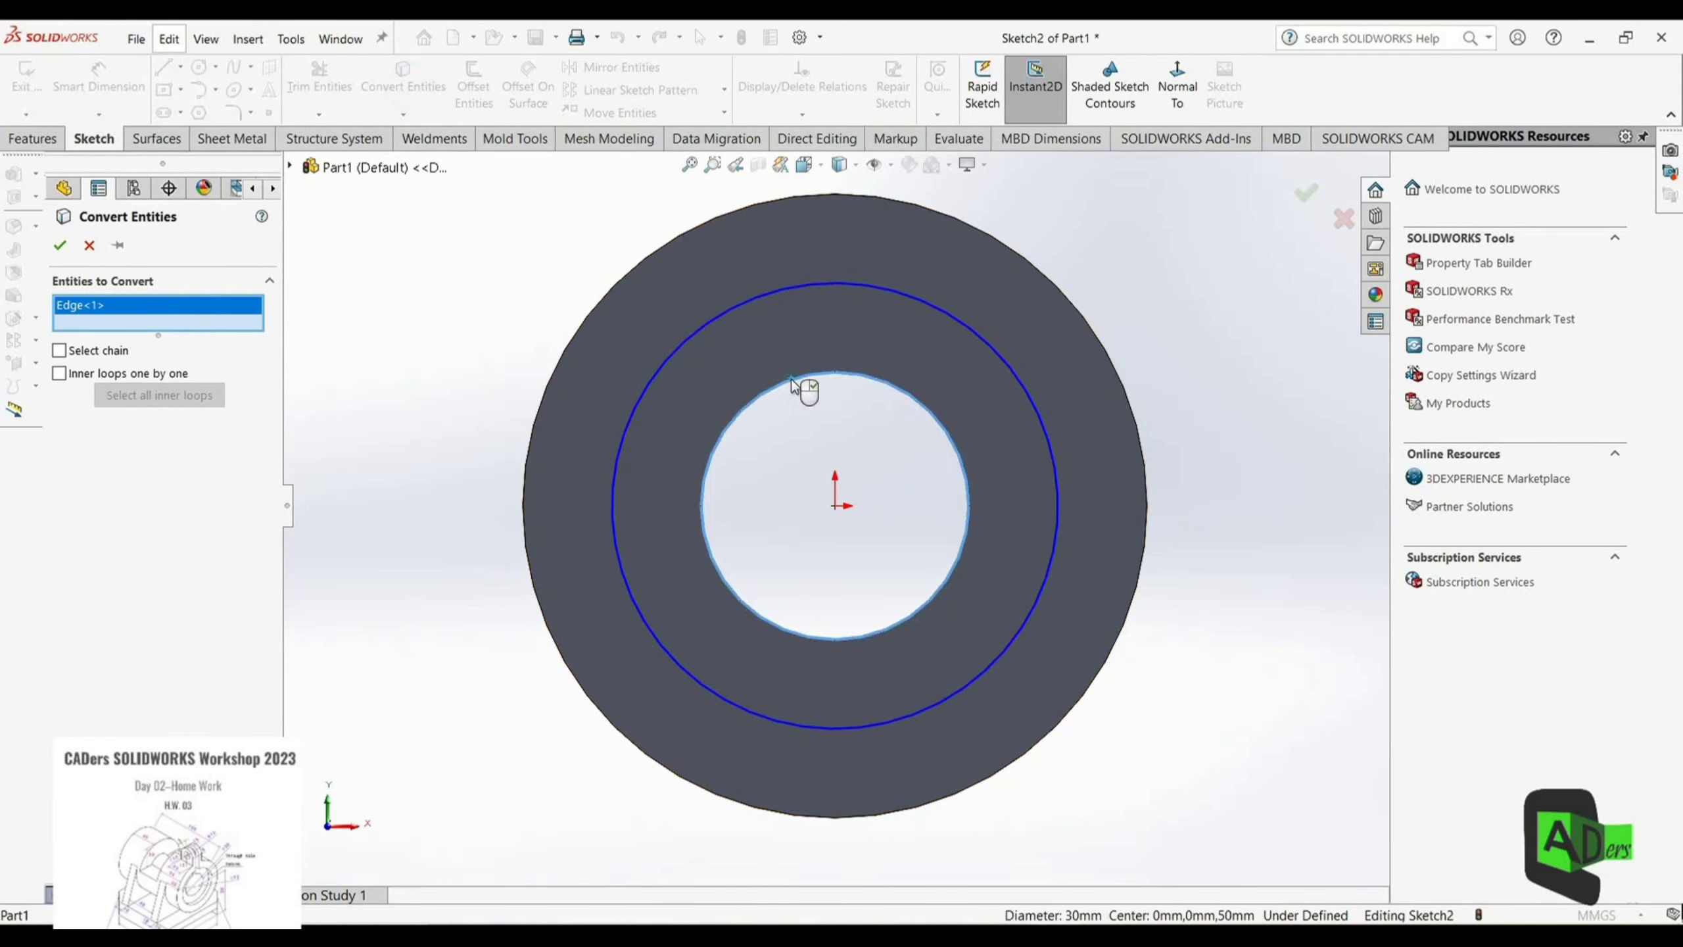
click(59, 246)
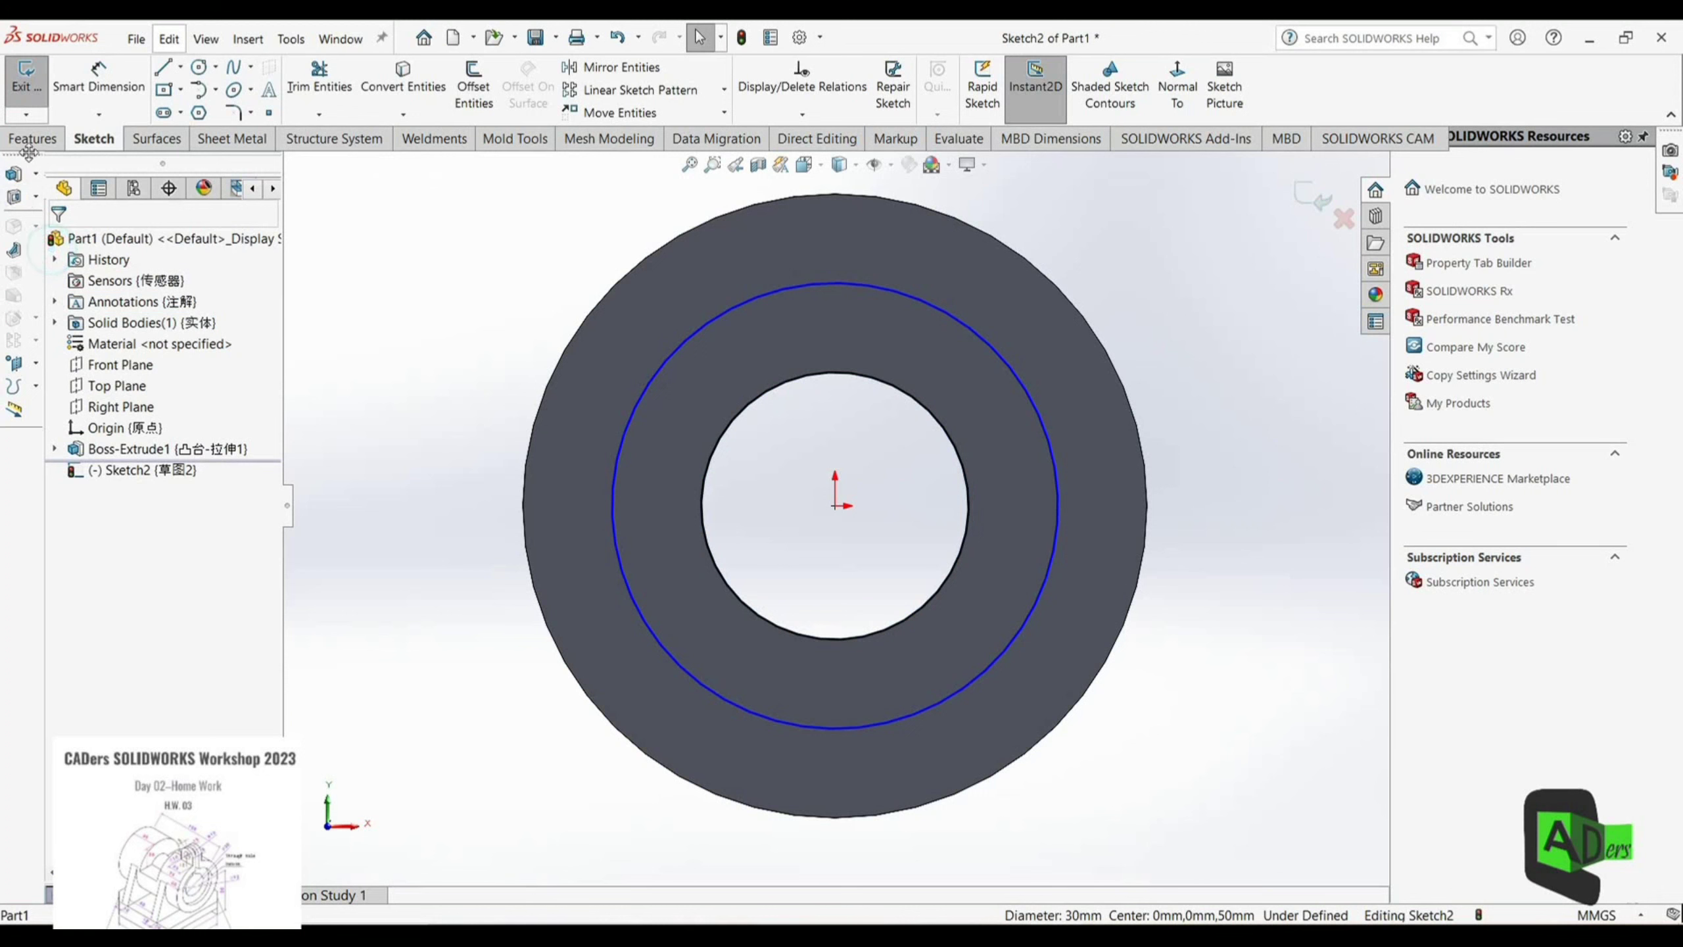
Step: Cut the ring between the two sketched circles into the end face with a Blind Extruded Cut 5 mm deep
click(32, 140)
click(303, 86)
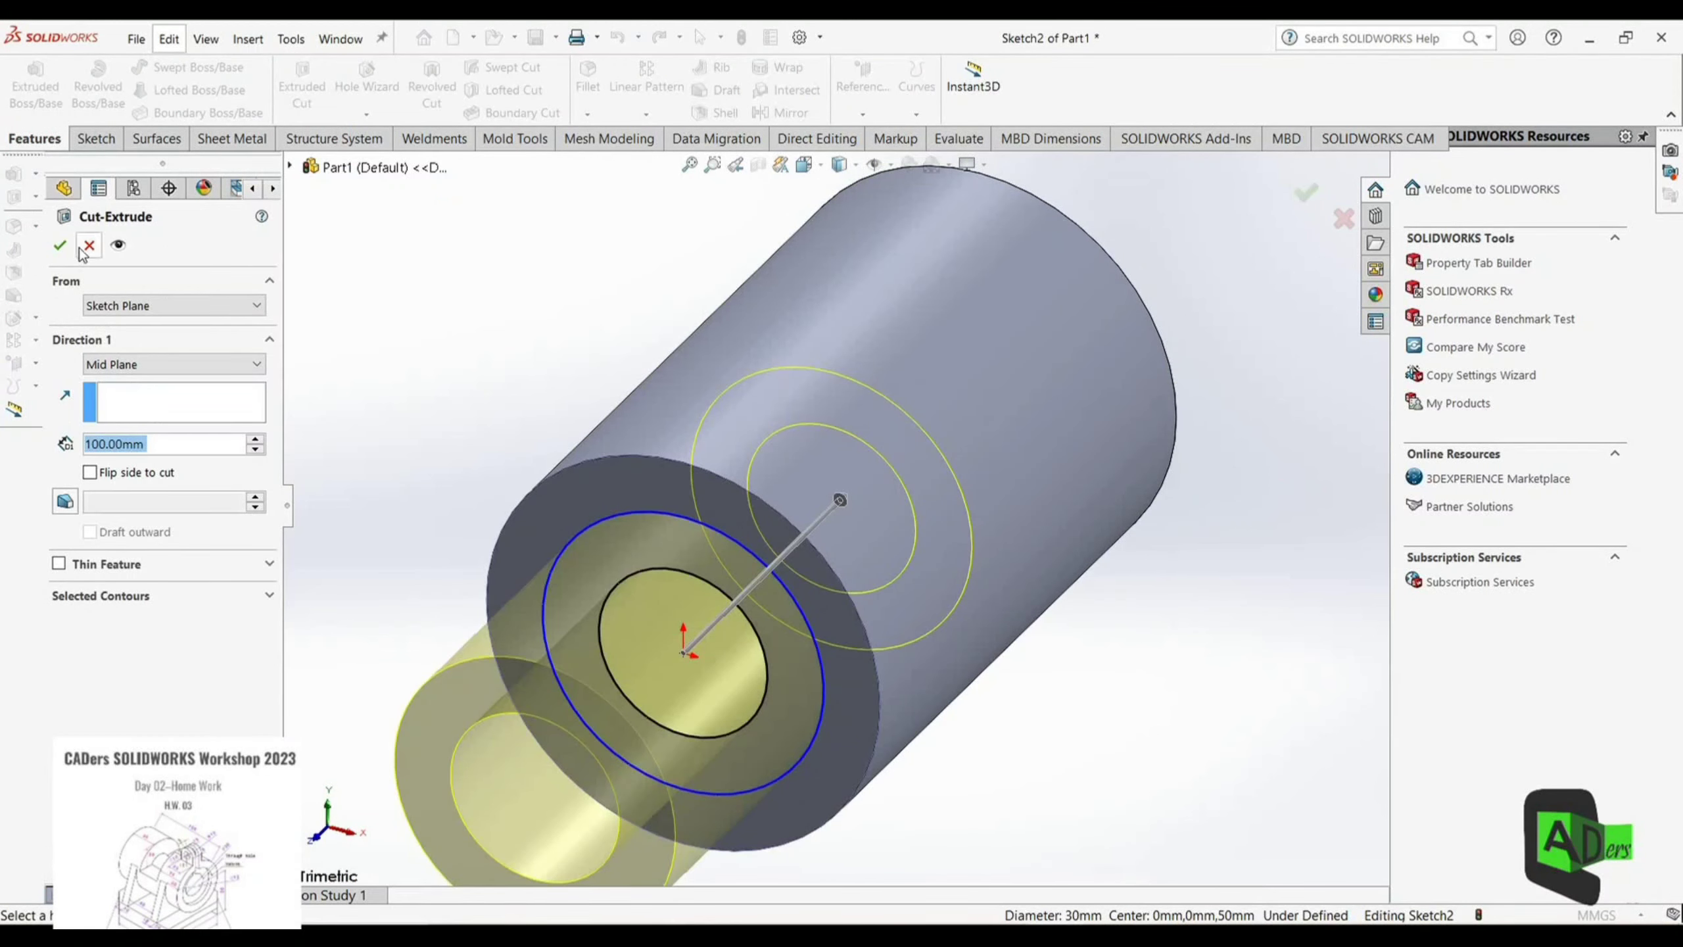
click(156, 363)
click(116, 376)
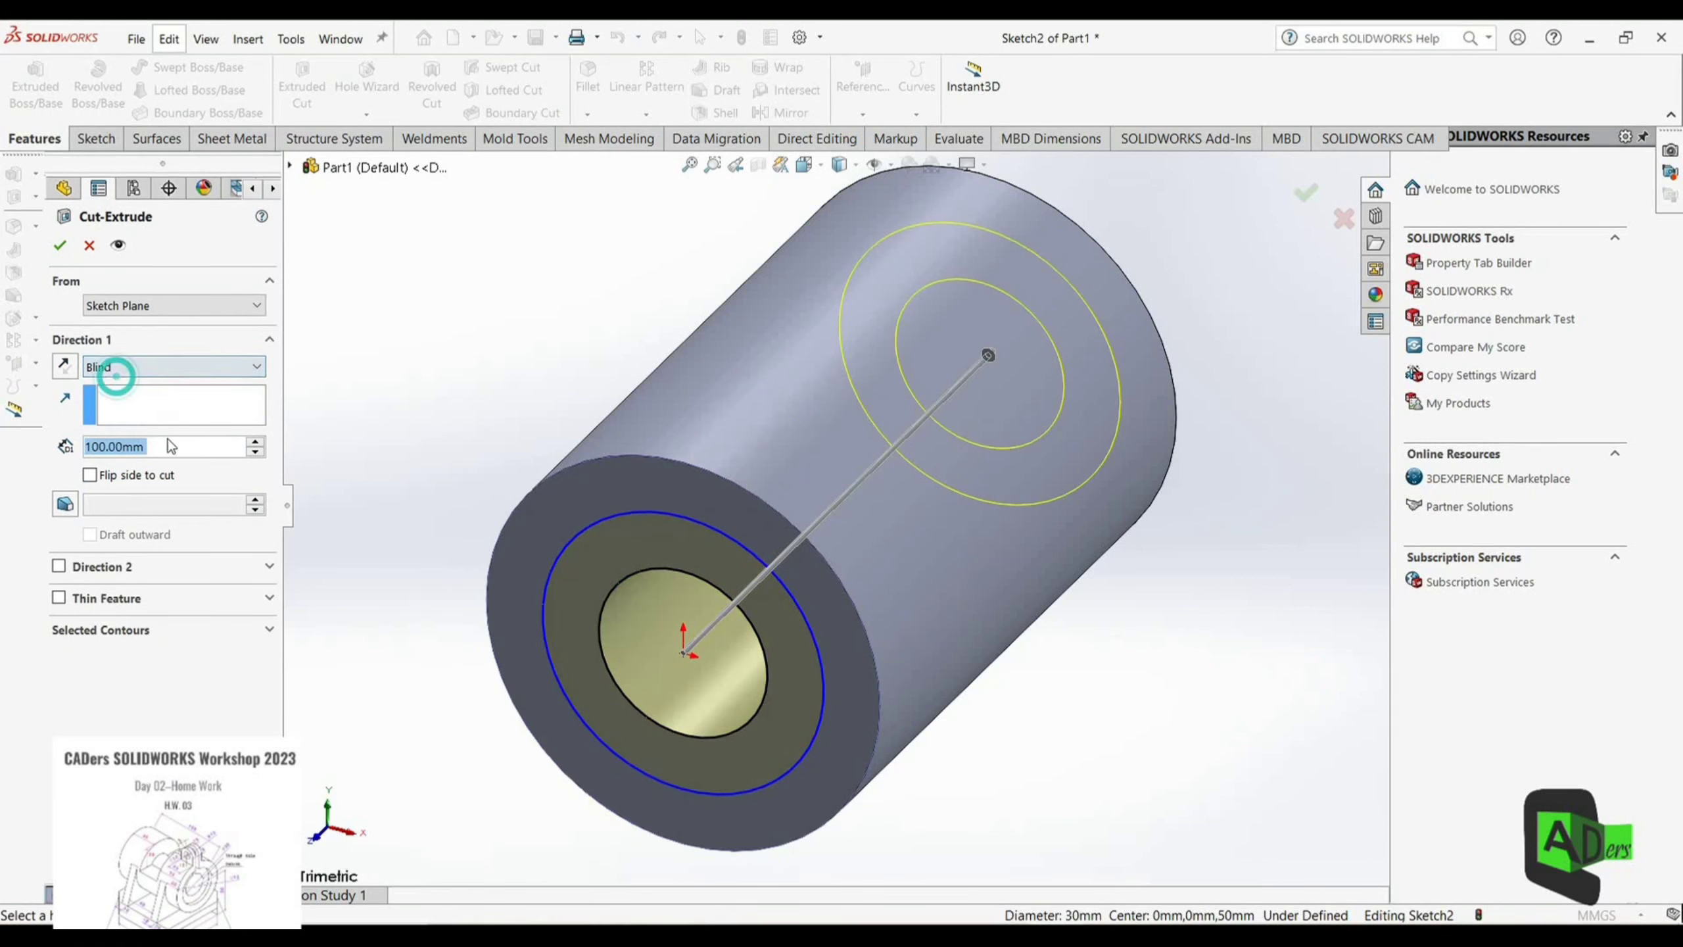
text(5)
key(Return)
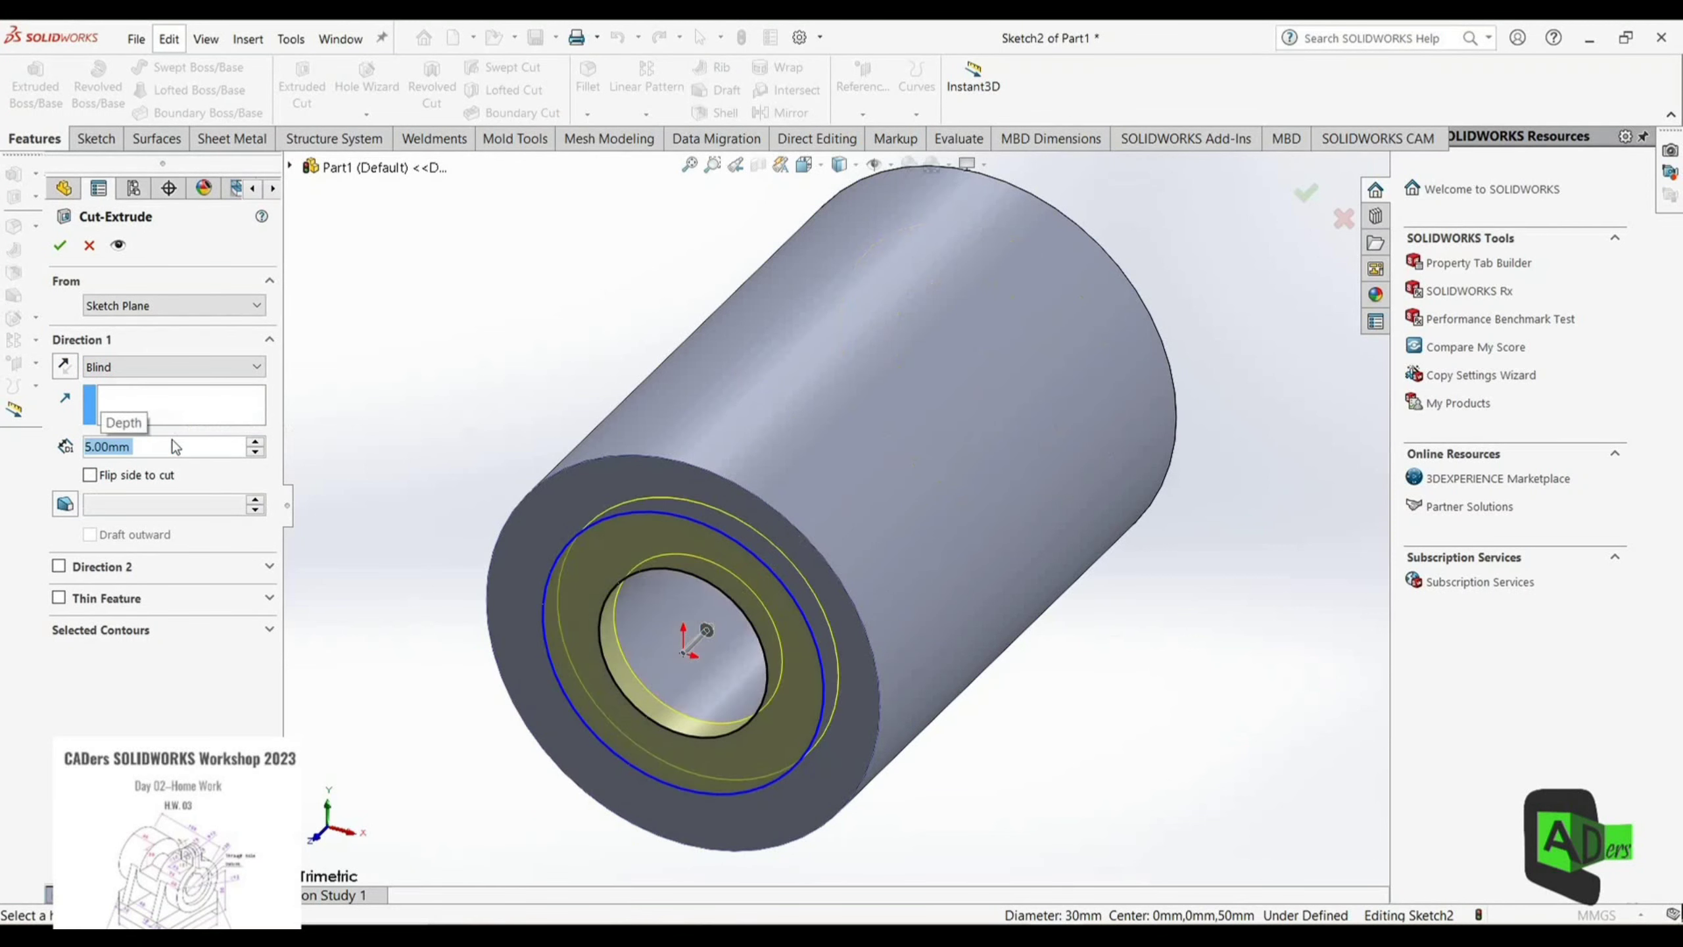
click(59, 245)
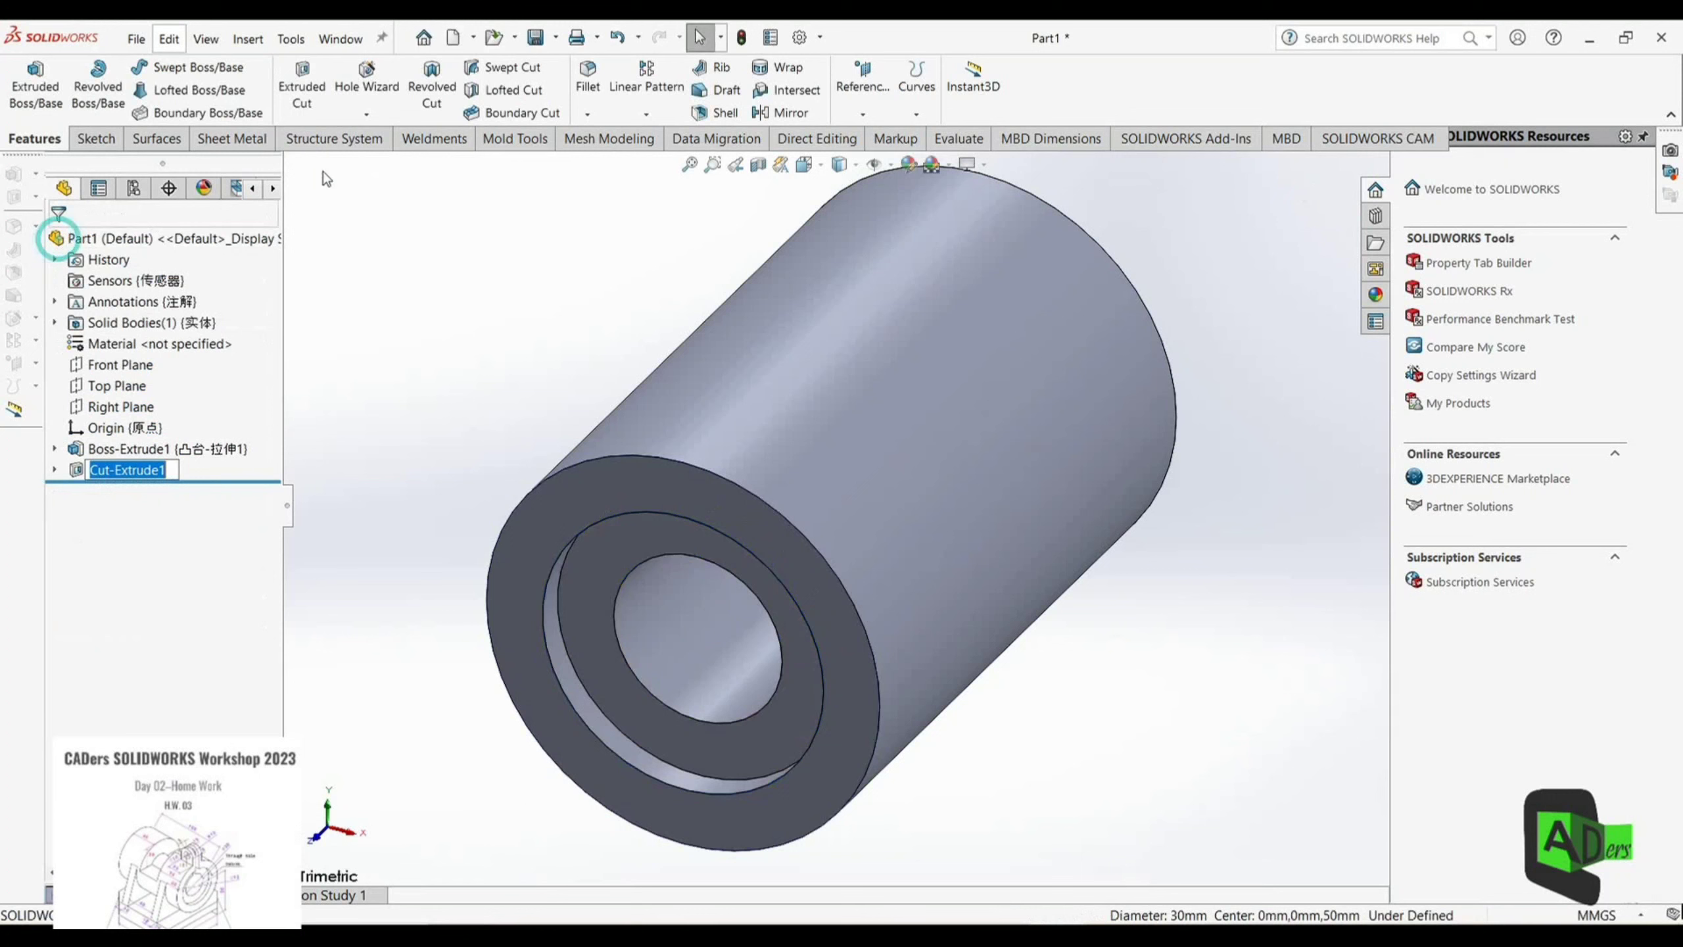
Step: Mirror the ring-shaped recess cut about the Front Plane onto the opposite end of the cylinder
click(646, 114)
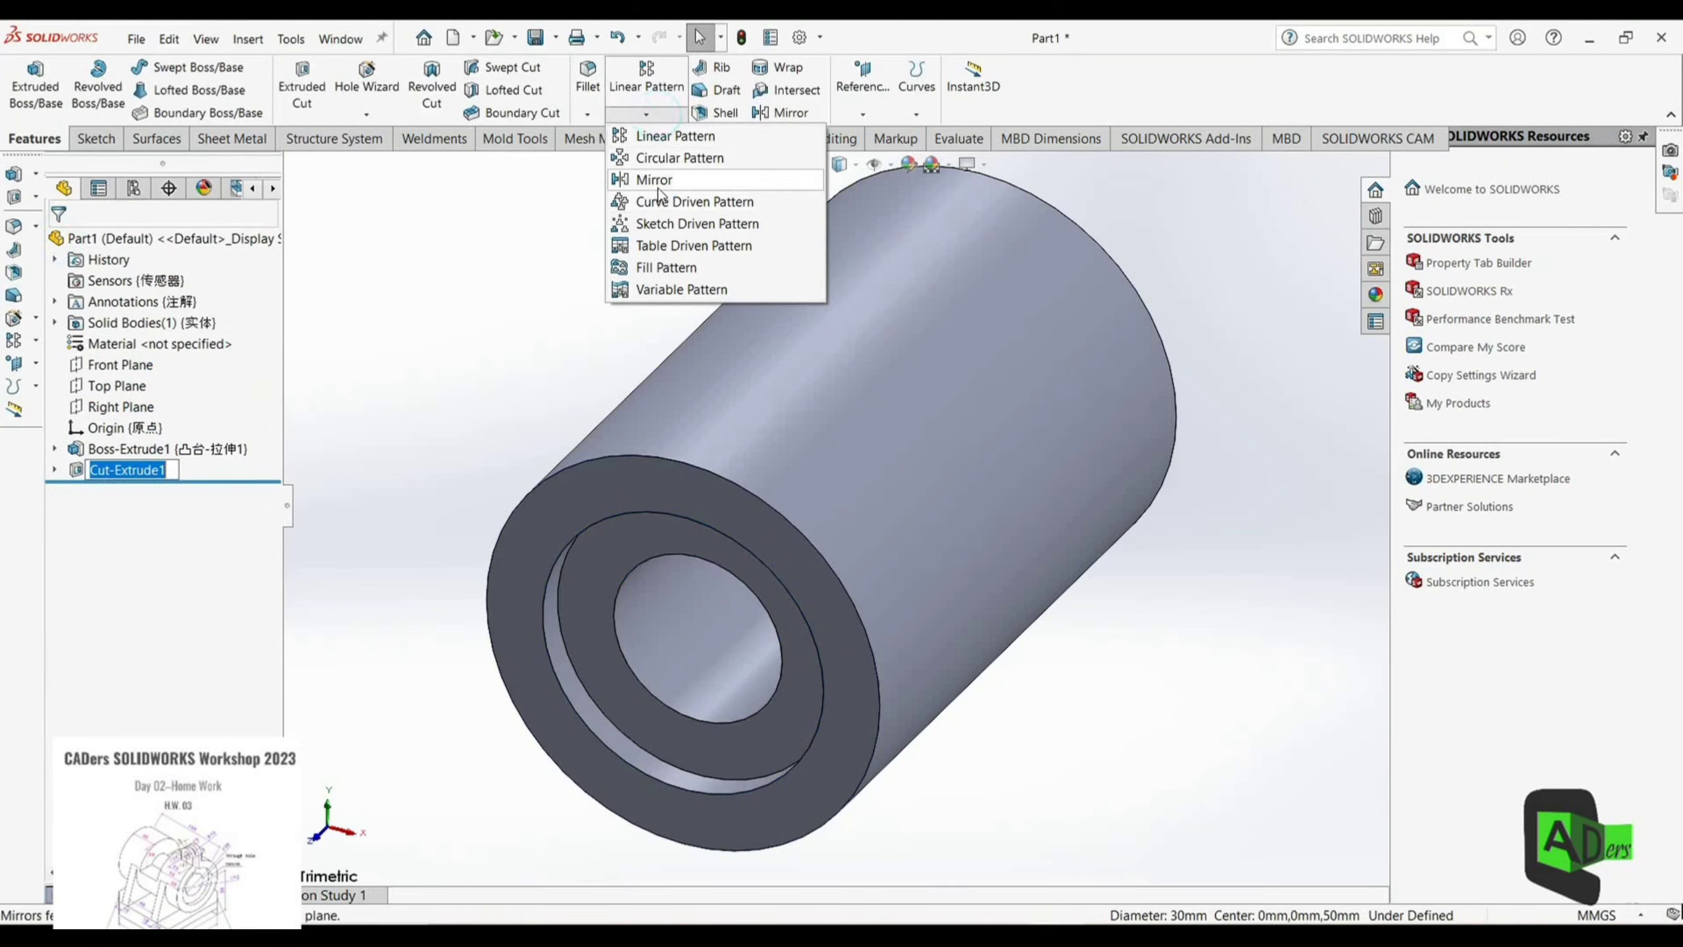
click(663, 179)
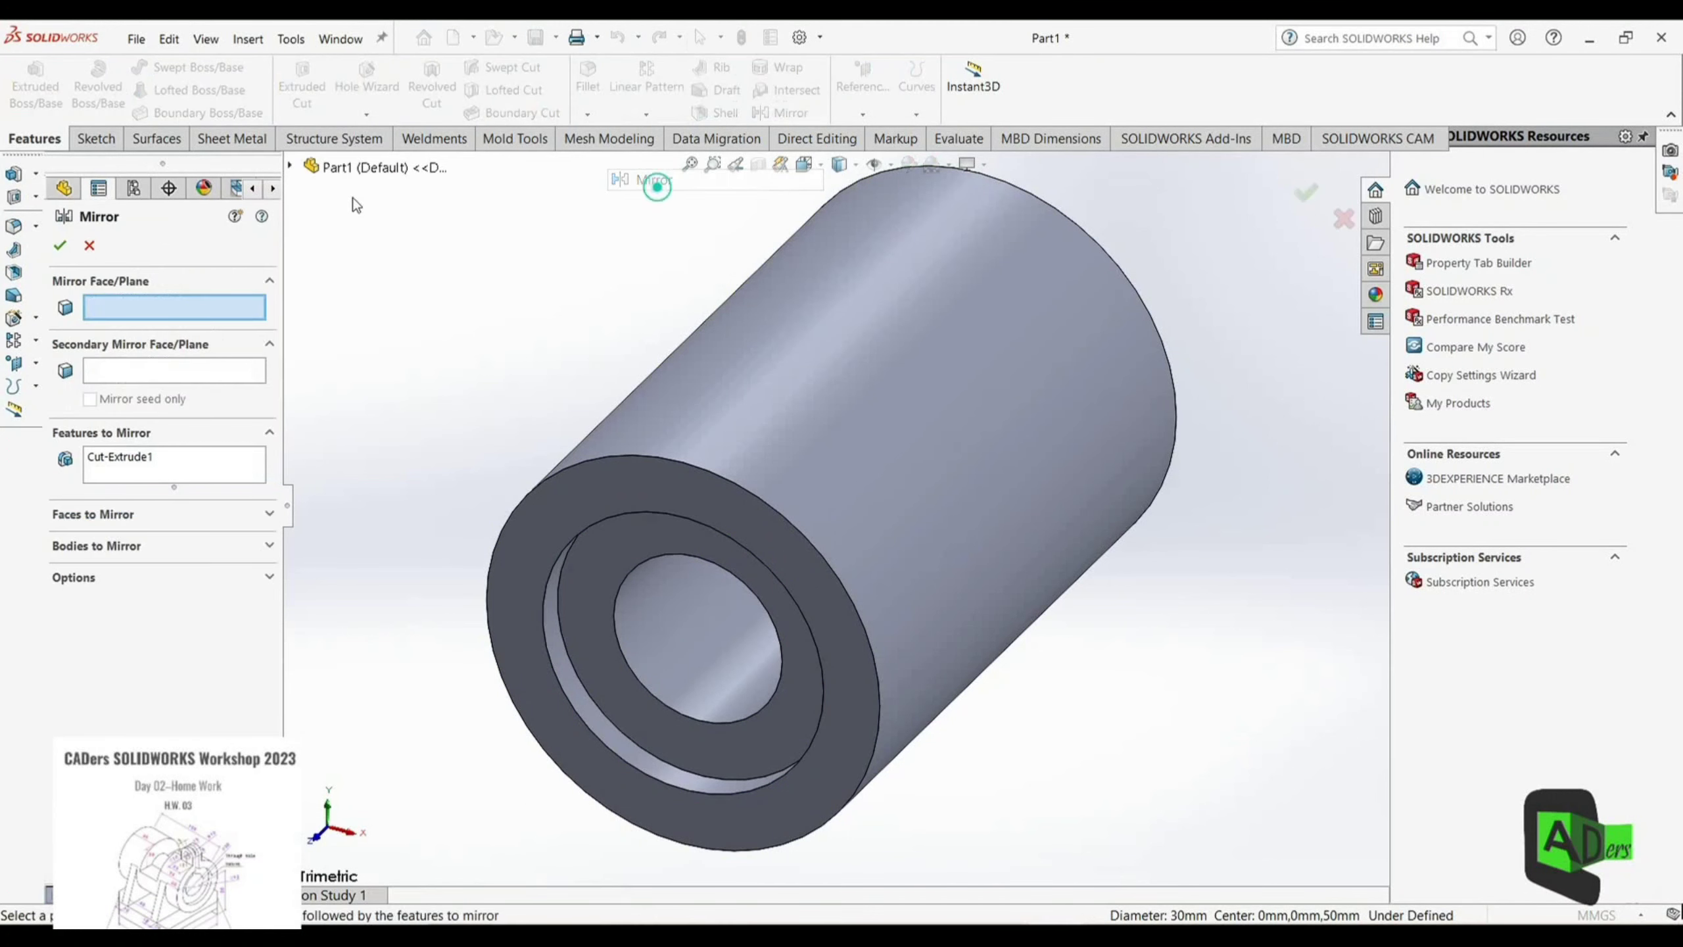
click(291, 166)
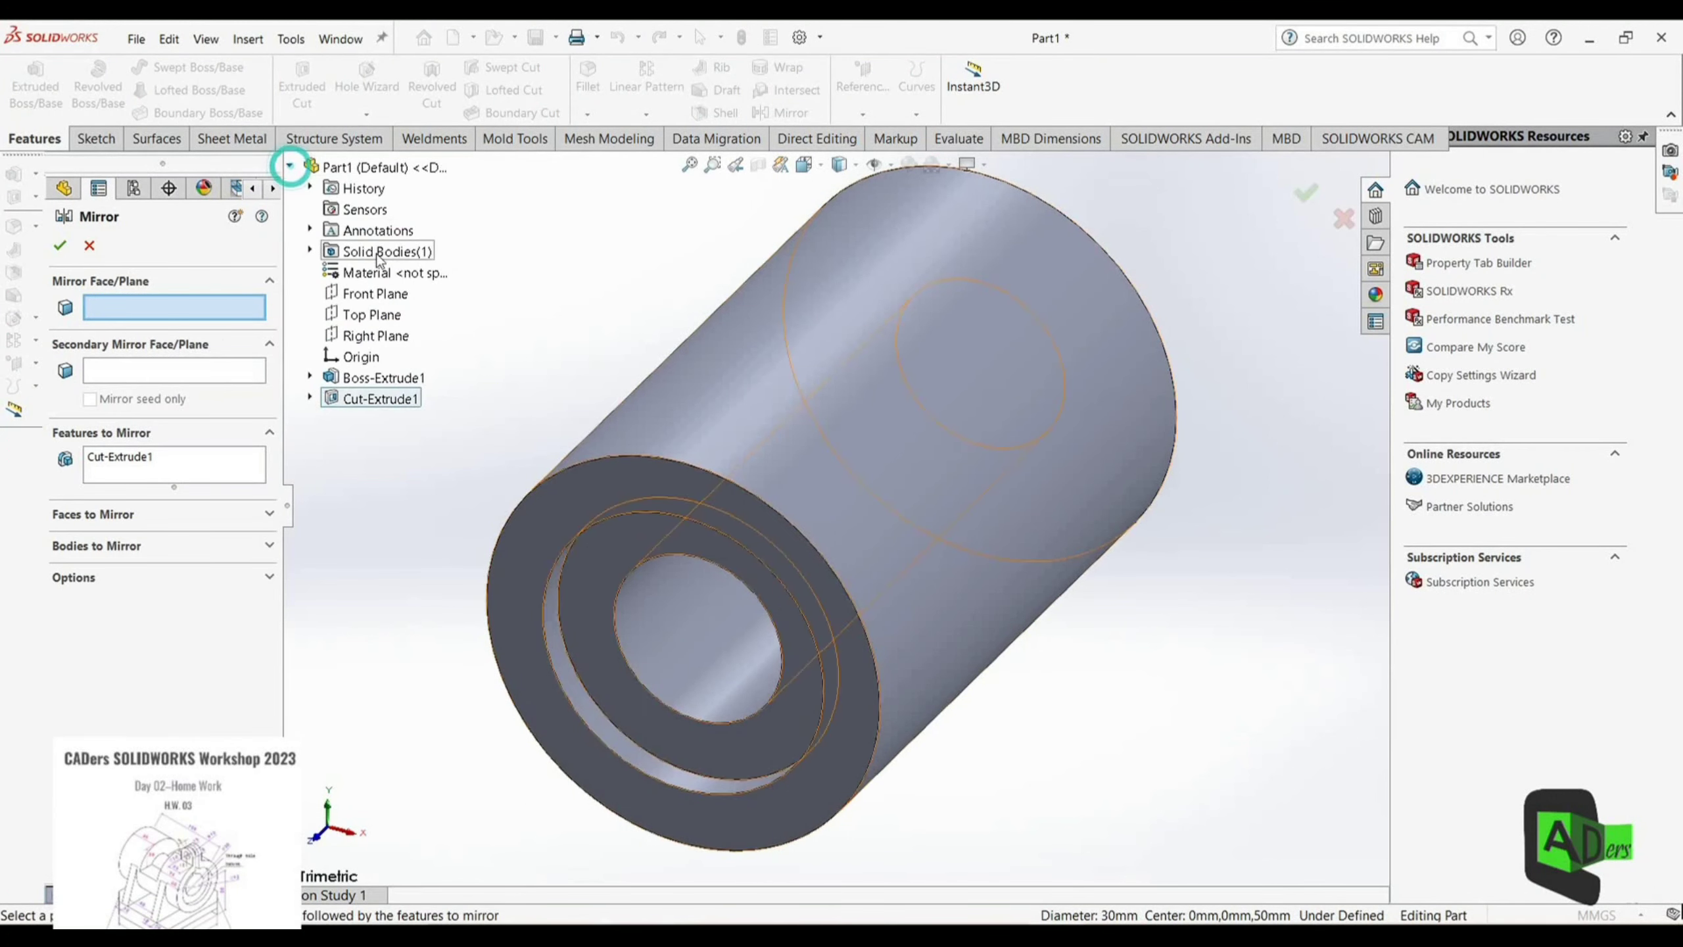
click(376, 298)
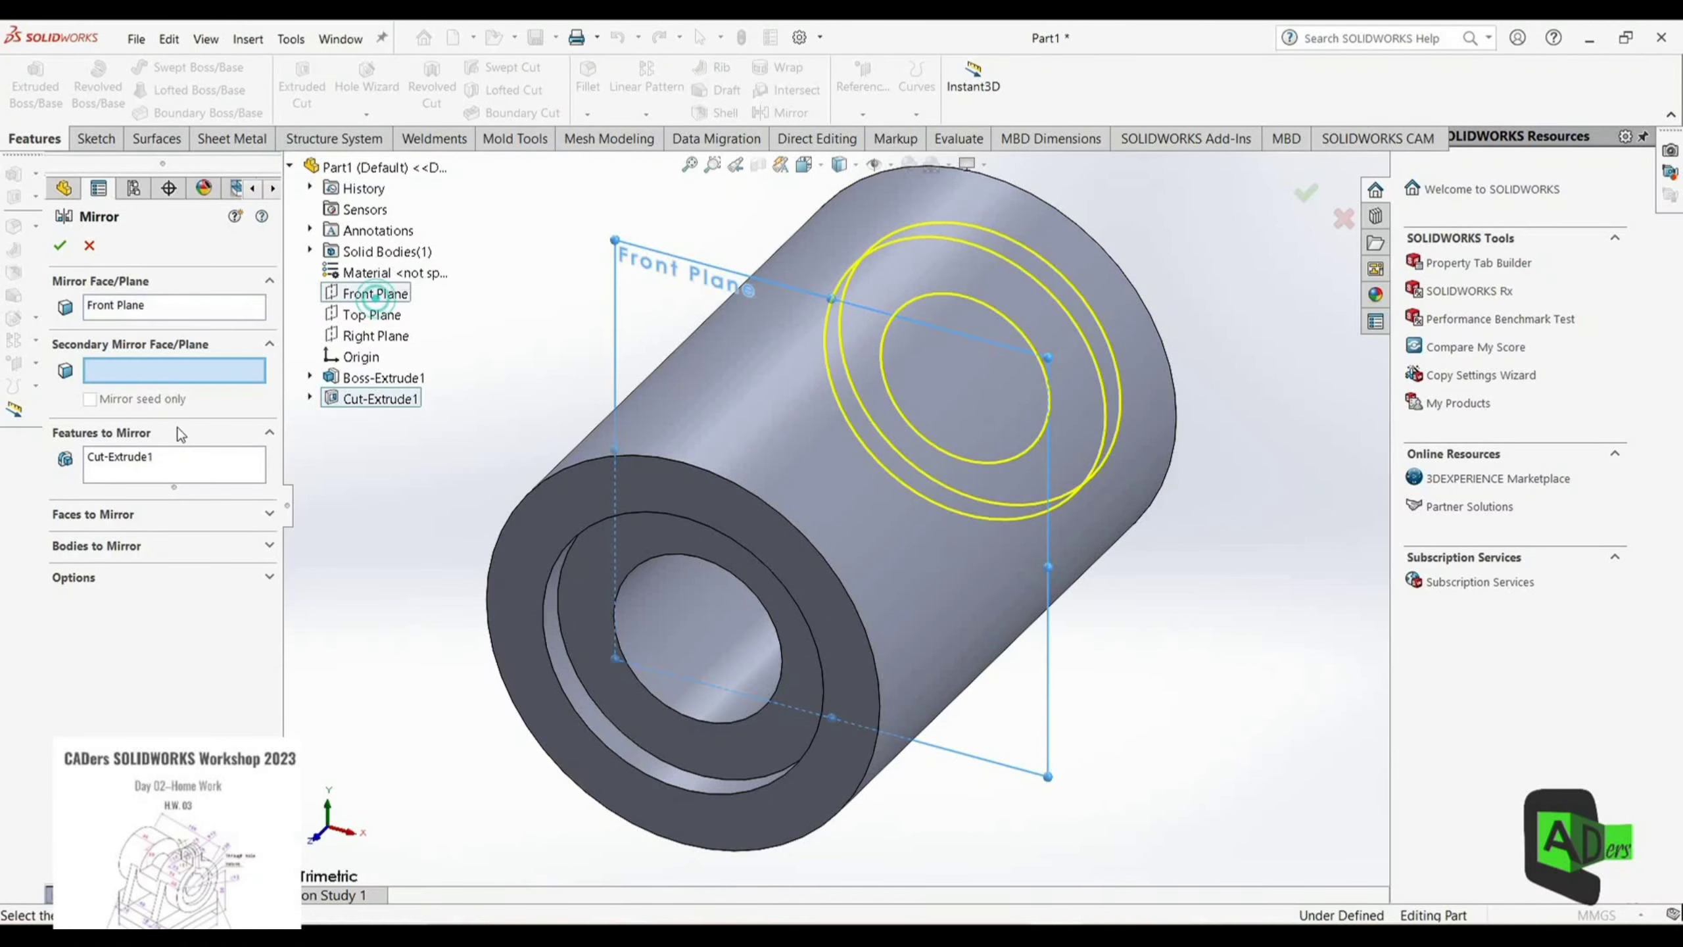
click(59, 248)
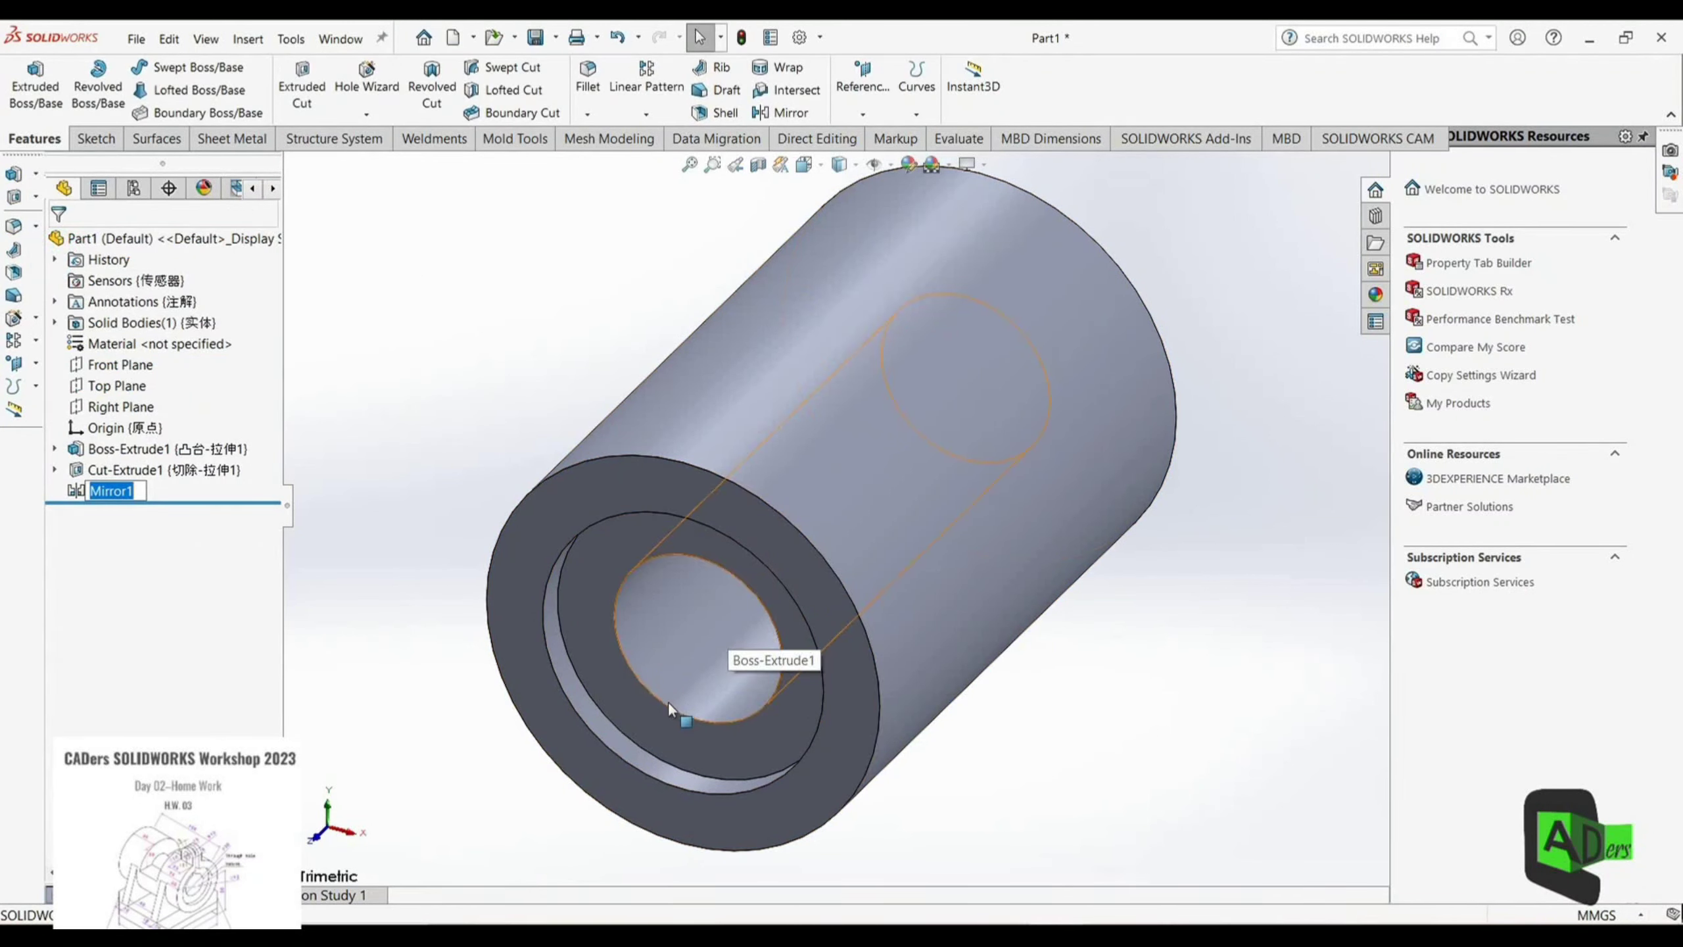
Step: Start a sketch on the outer ring face and draw a 20 mm vertical construction line upward from the outer circle's topmost point
click(543, 500)
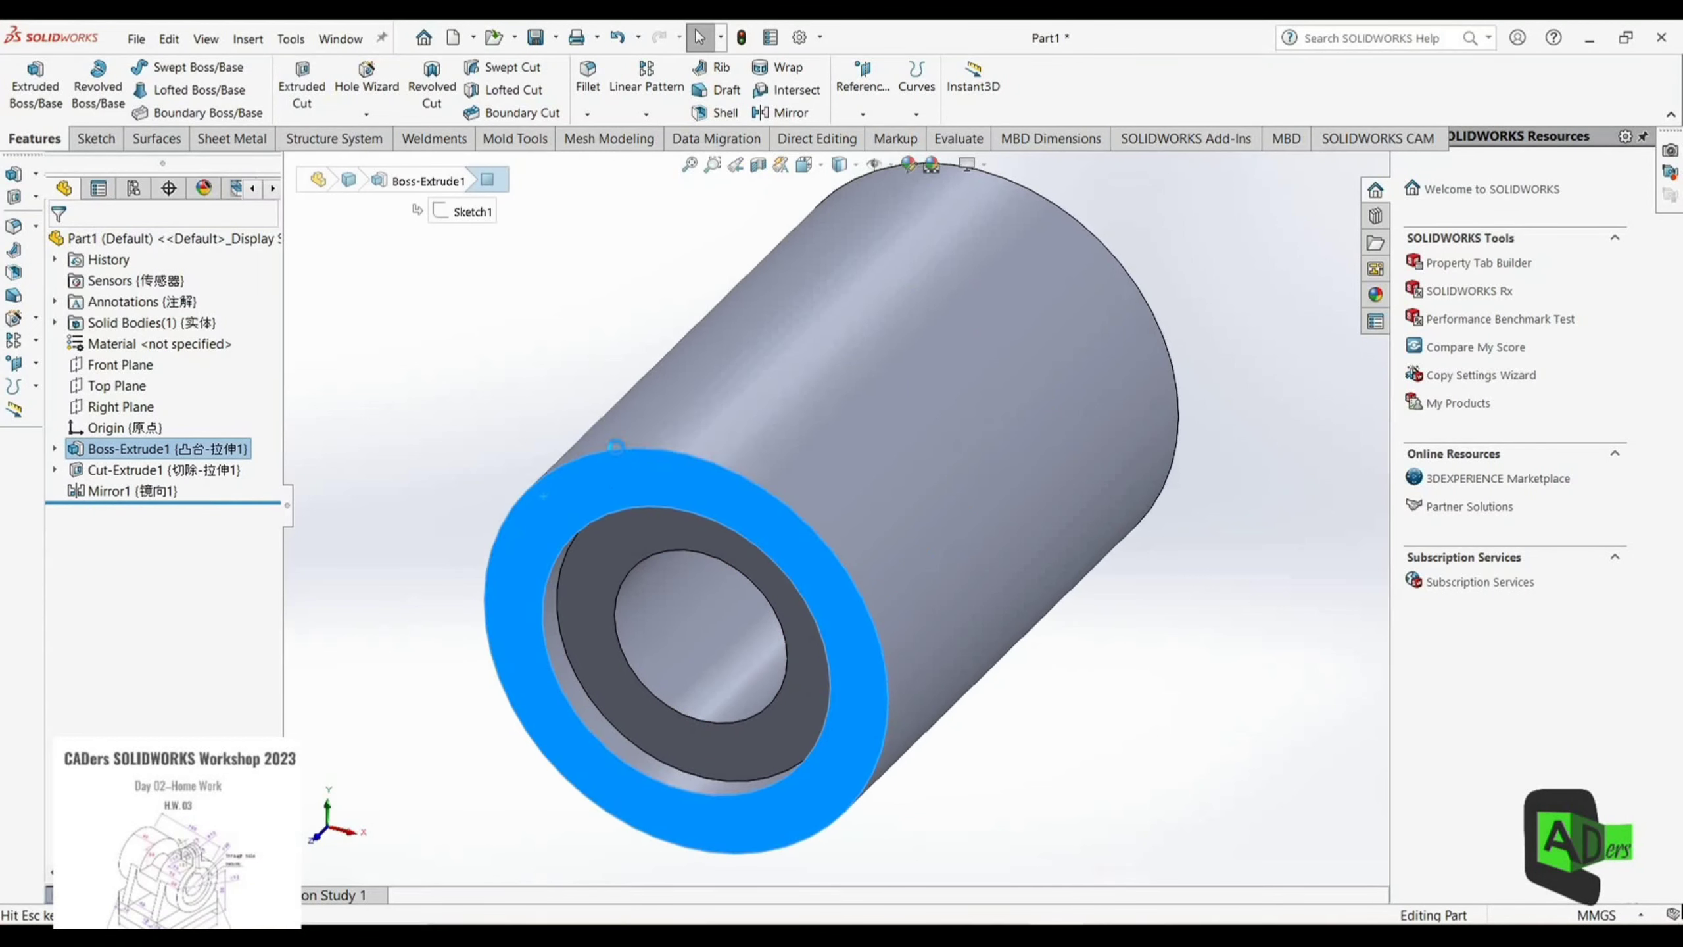
scroll(856, 300, up, 2)
scroll(873, 297, down, 2)
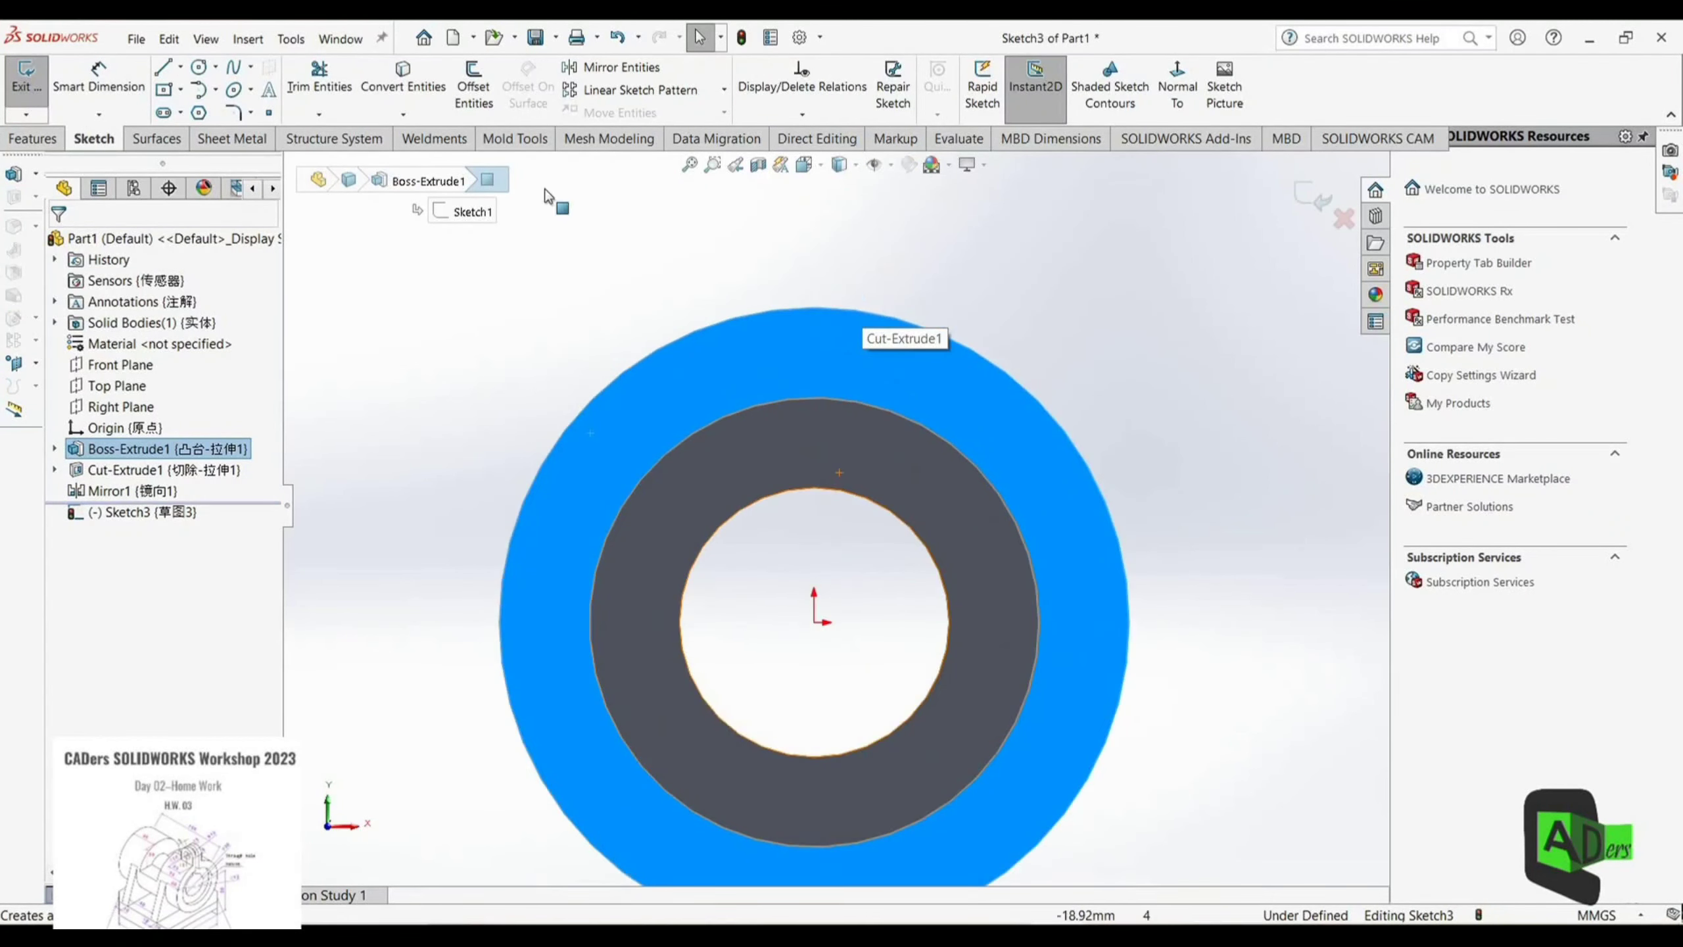
click(162, 66)
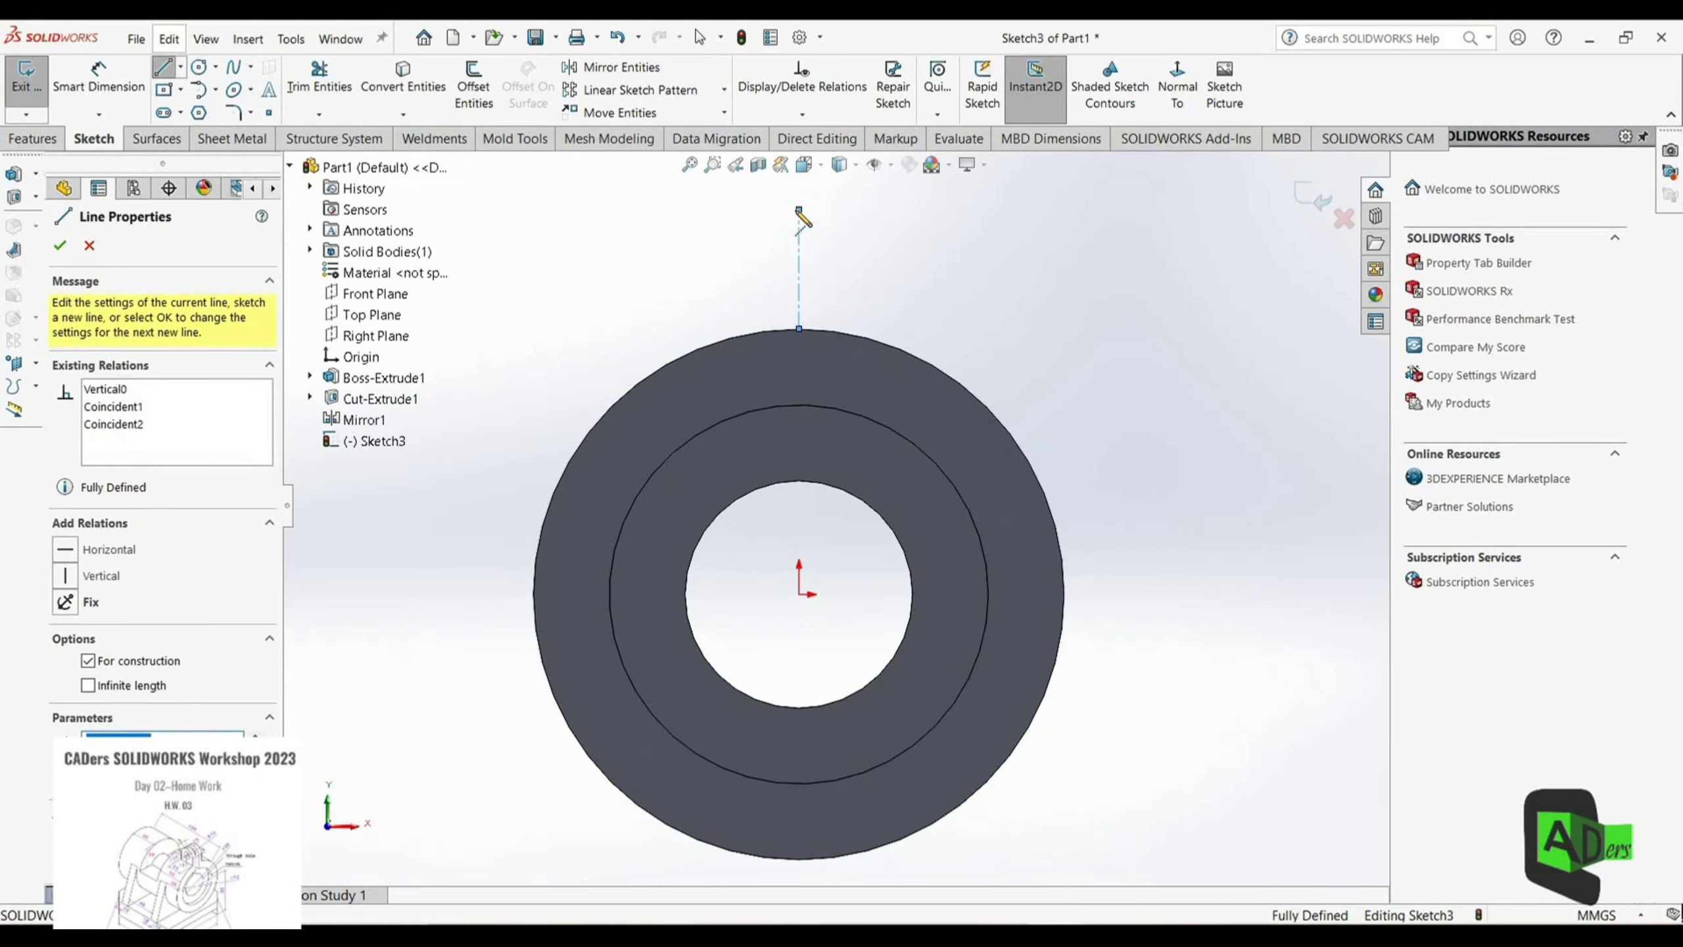
scroll(817, 231, up, 1)
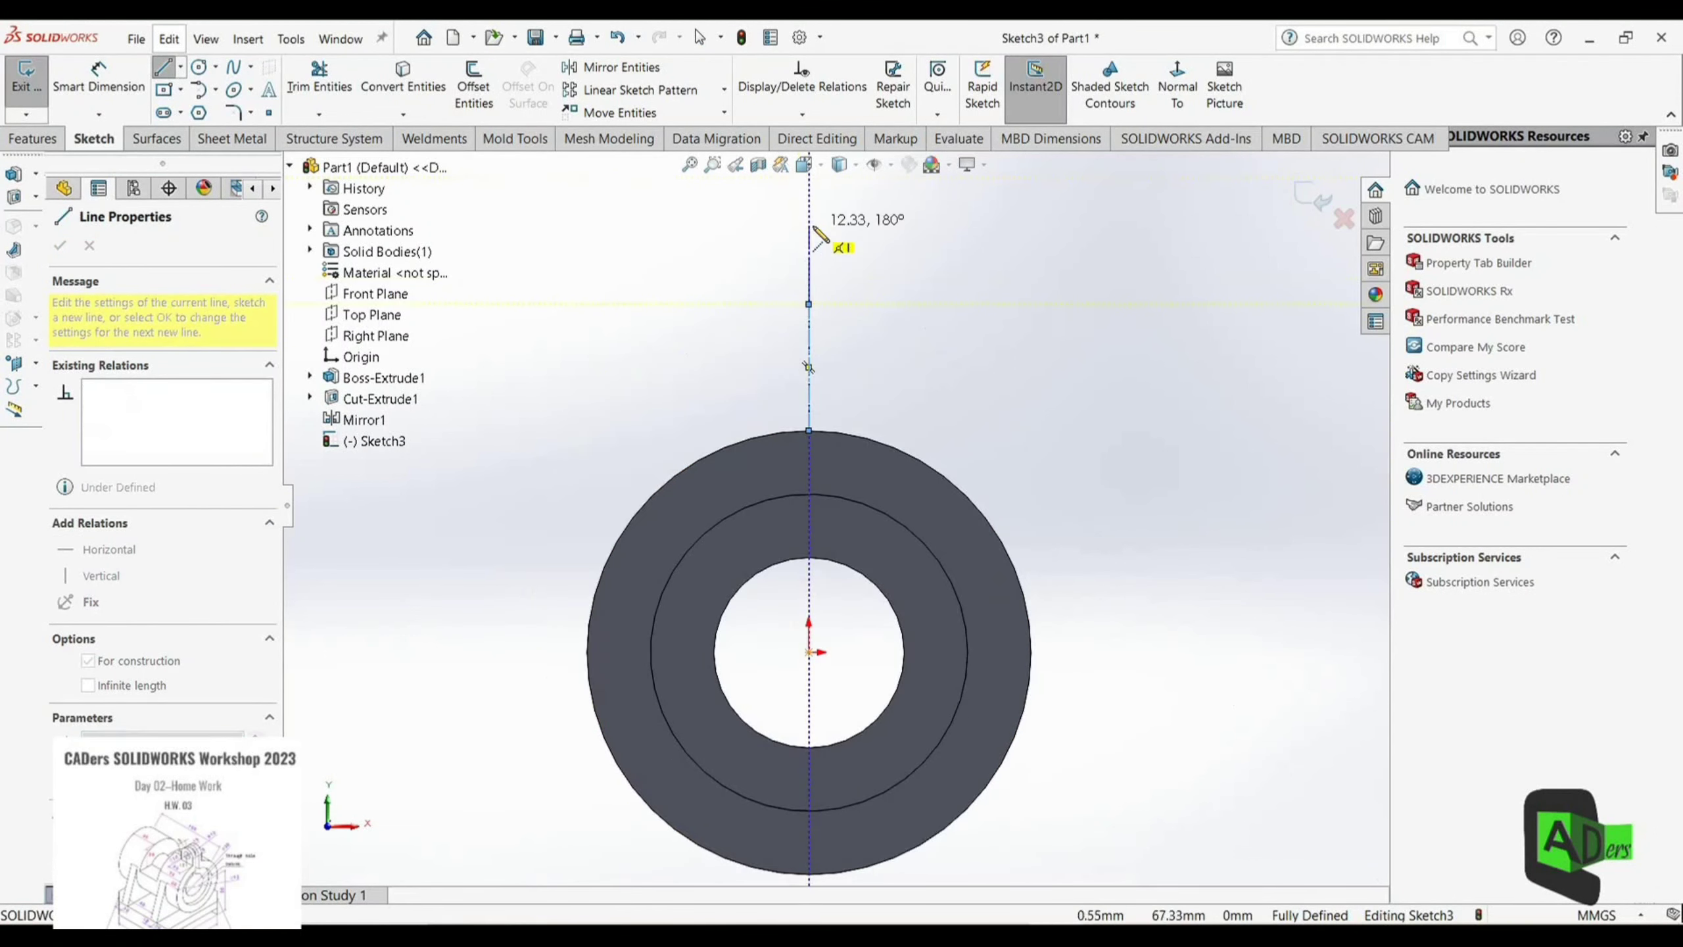
scroll(816, 230, down, 1)
right_click(819, 329)
click(868, 344)
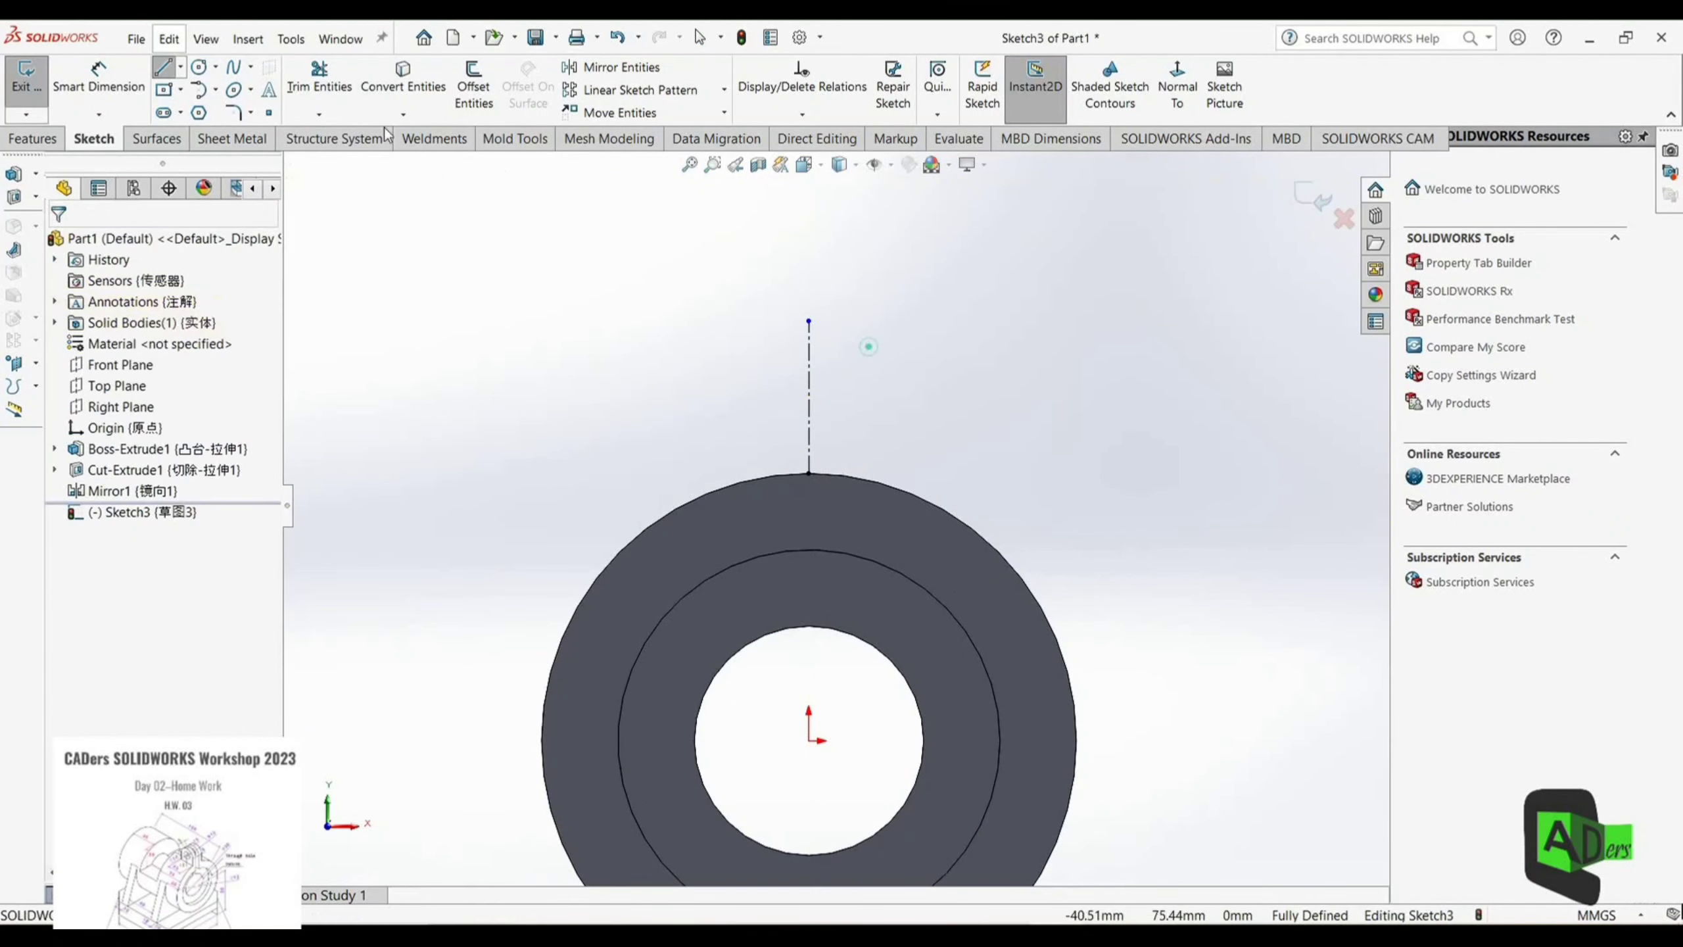
Step: Offset the vertical construction line in both directions by 2.5 mm, and offset it again in both directions by 7.5 mm
click(465, 90)
click(810, 370)
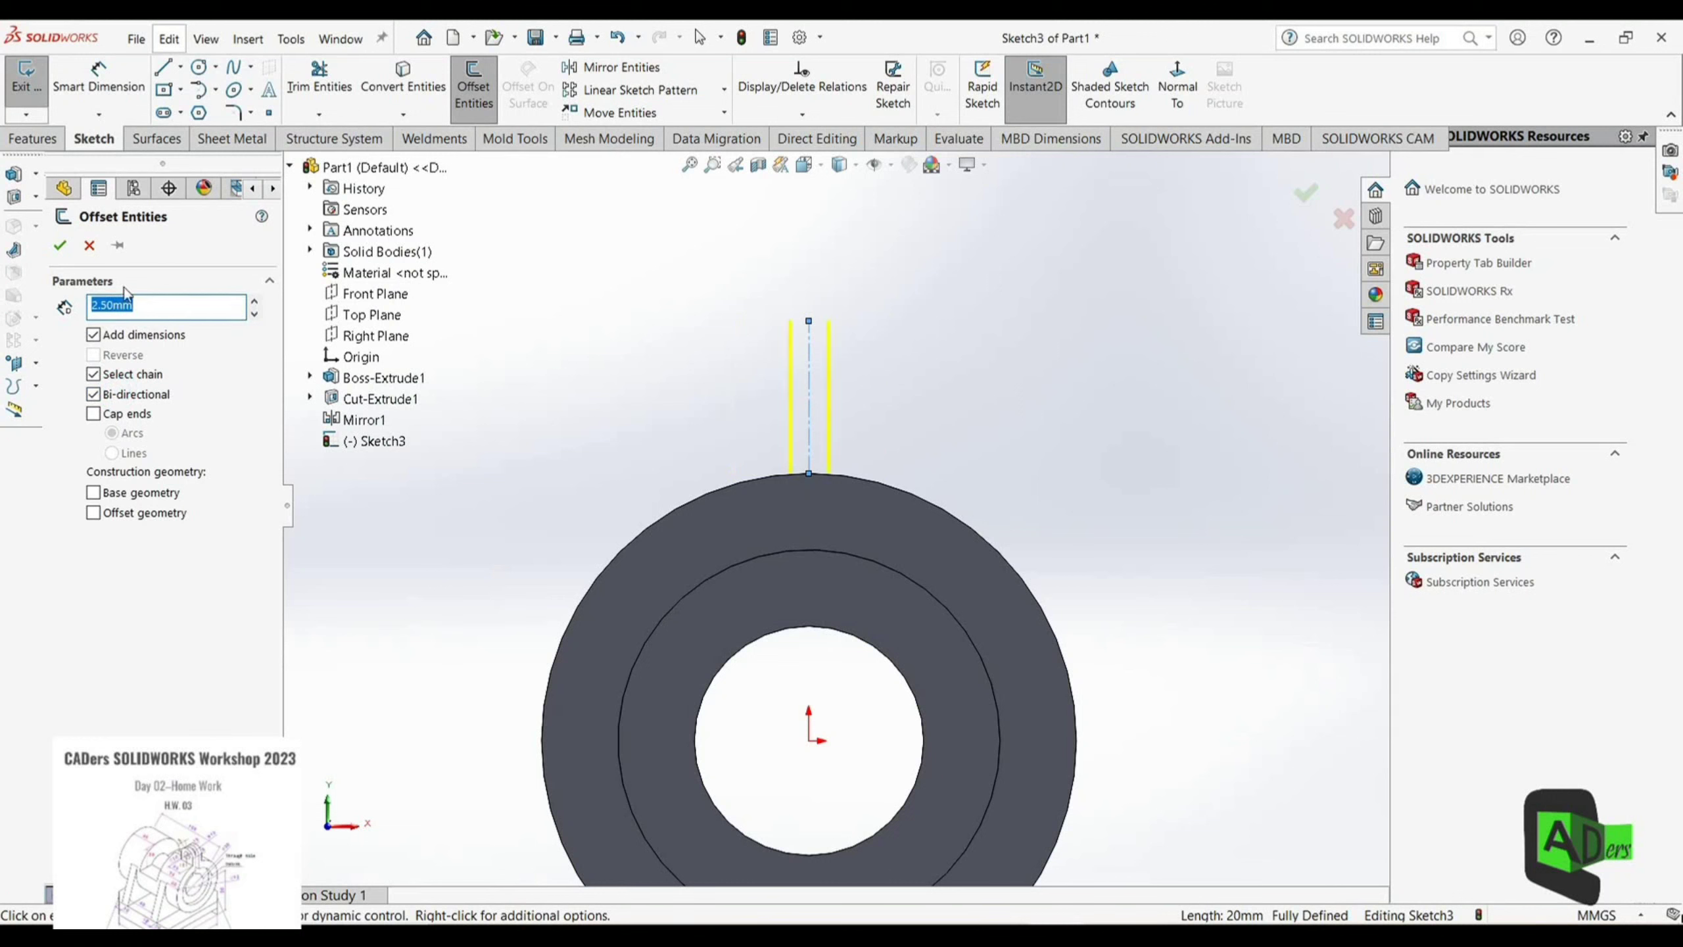
click(59, 244)
click(484, 86)
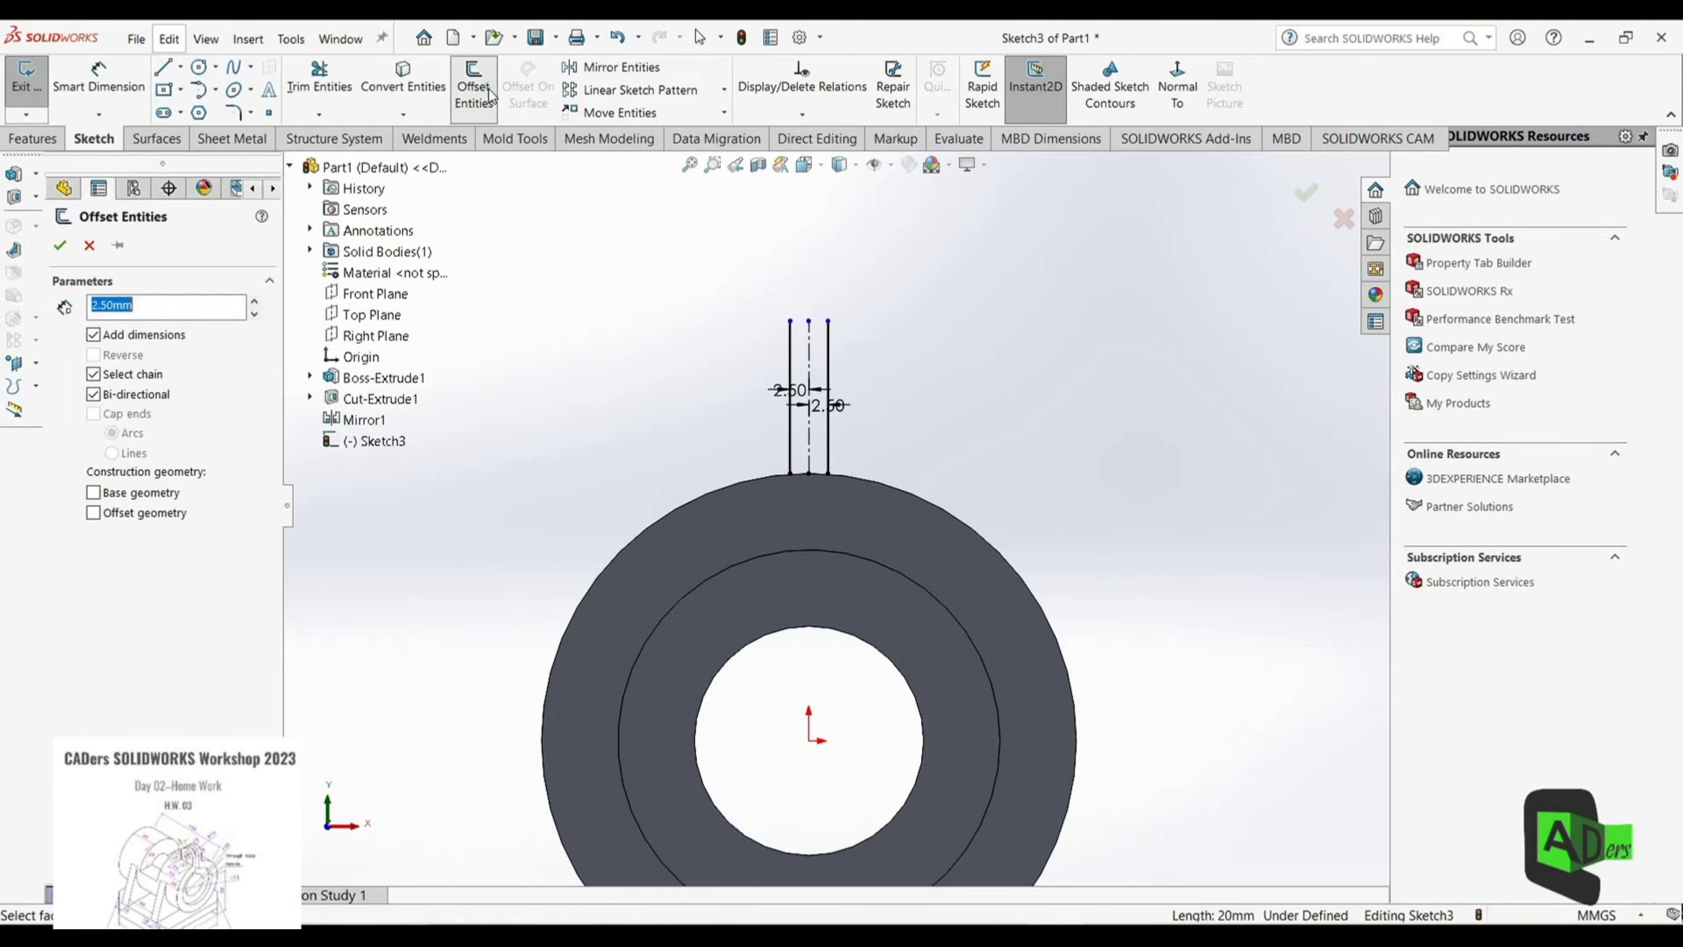
click(807, 358)
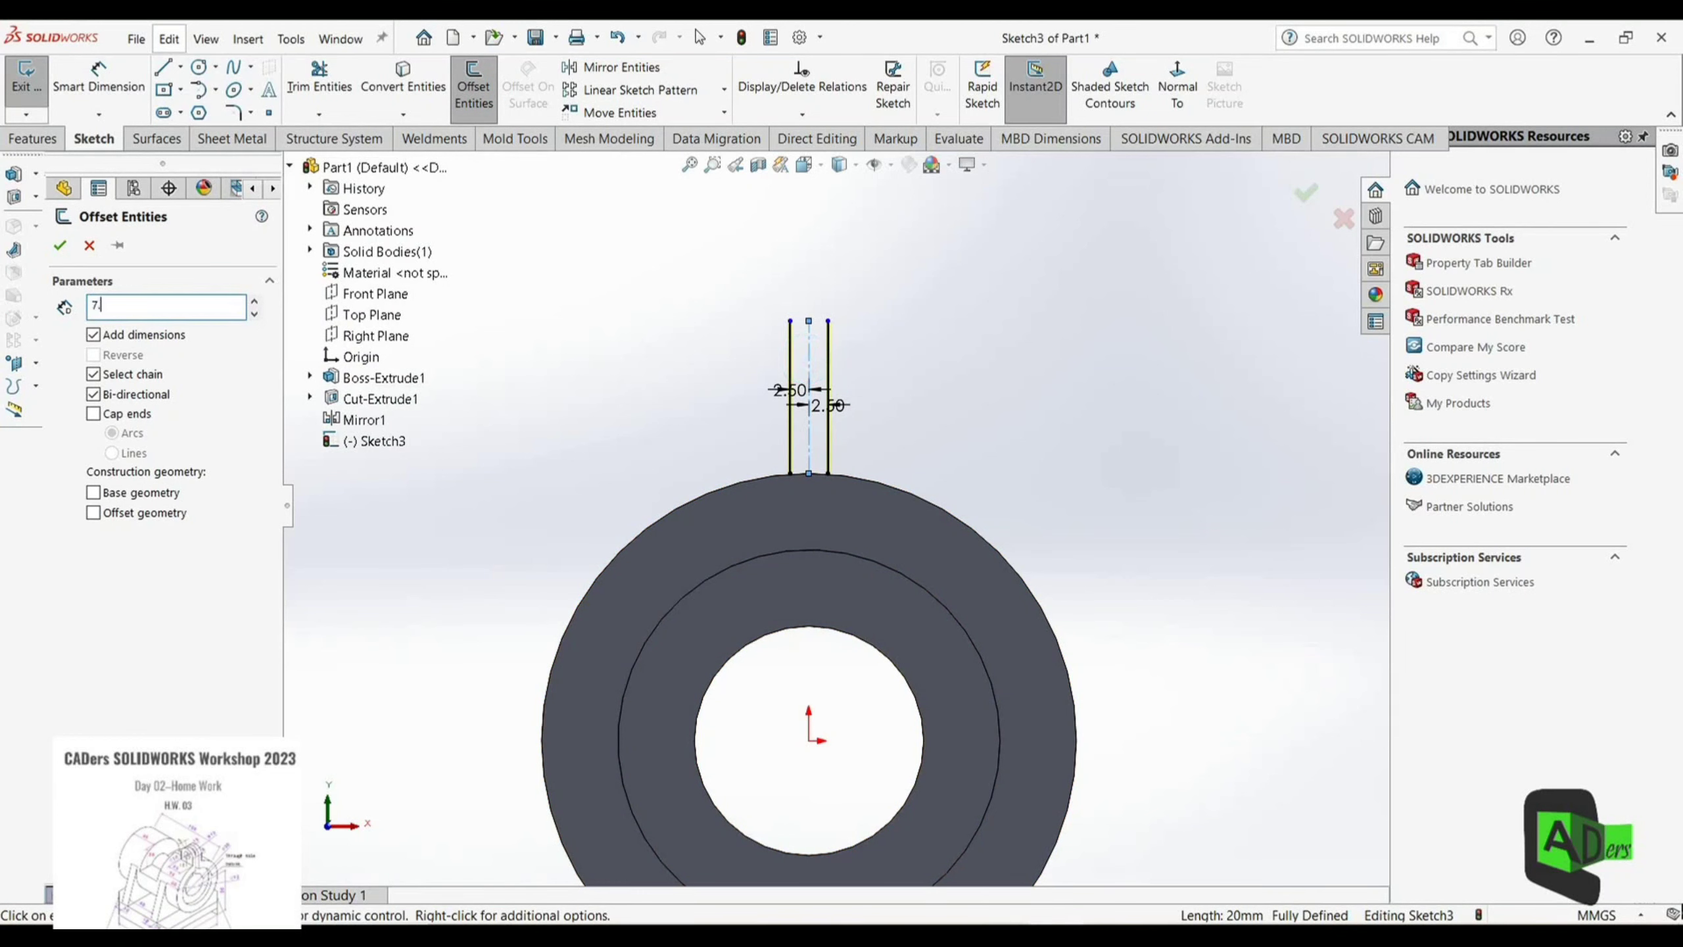
click(60, 245)
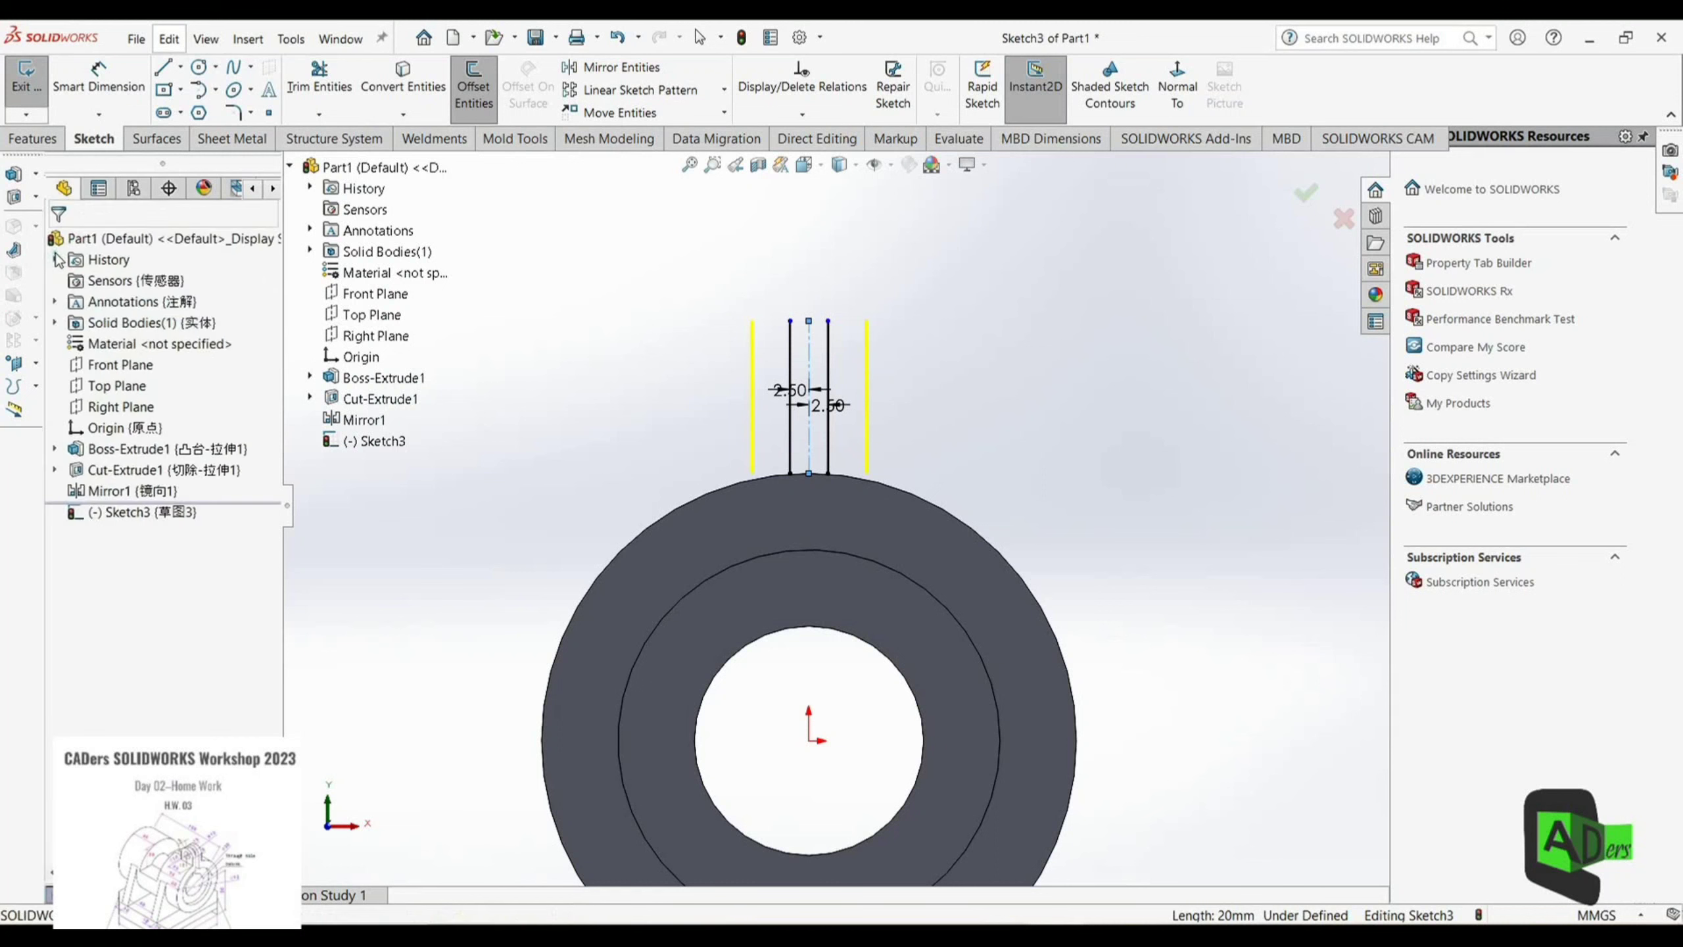
Step: Extend the lower endpoints of the two outermost offset lines onto the cylinder's outer circular edge
scroll(862, 465, down, 2)
click(699, 483)
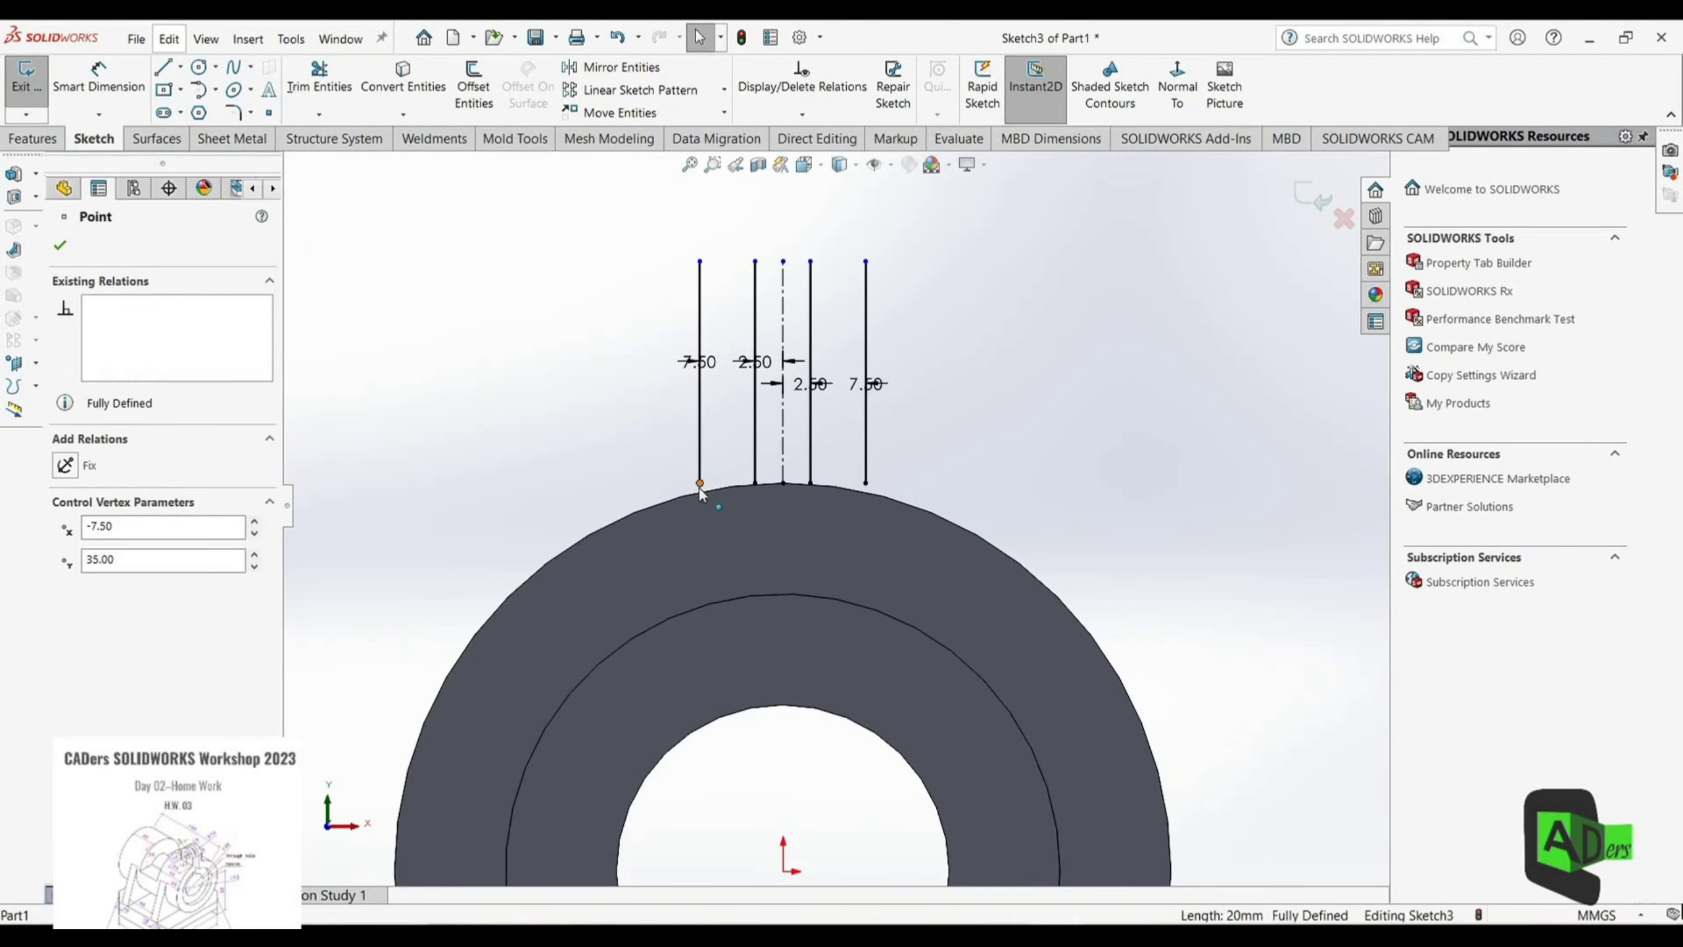
mouse_move(700, 486)
mouse_down()
mouse_move(697, 515)
mouse_move(699, 492)
mouse_up()
click(866, 485)
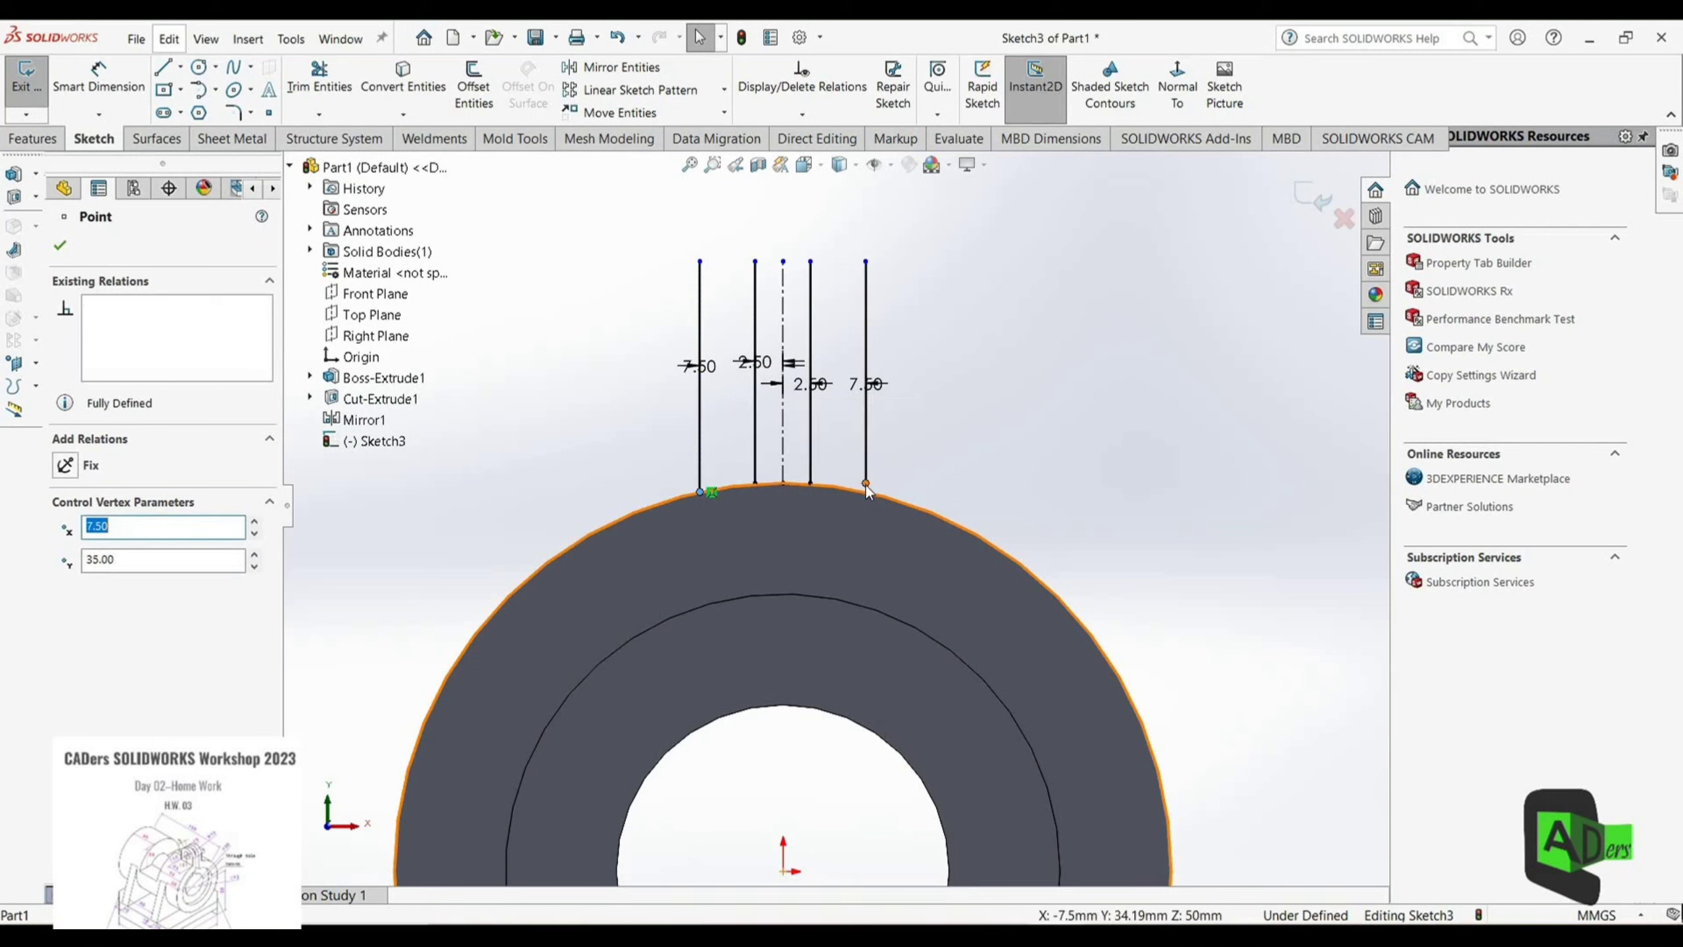
drag(865, 495, 855, 502)
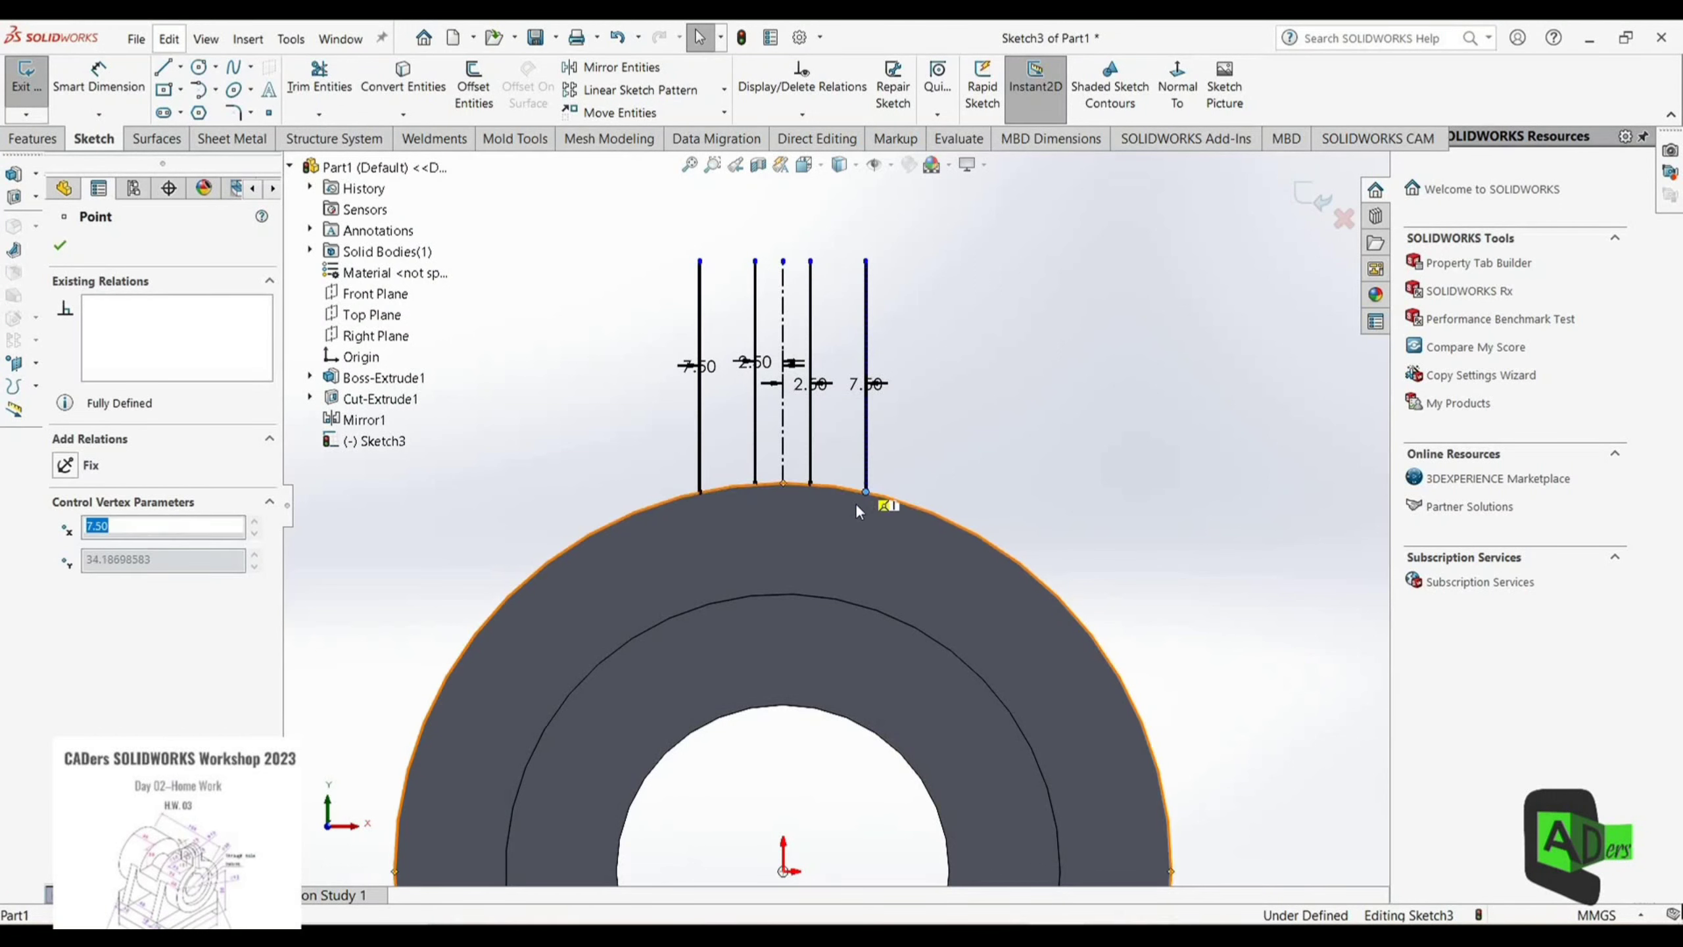
Step: Draw a vertical construction line from the outer circle's topmost point down to the origin
scroll(855, 502, up, 2)
scroll(798, 605, down, 3)
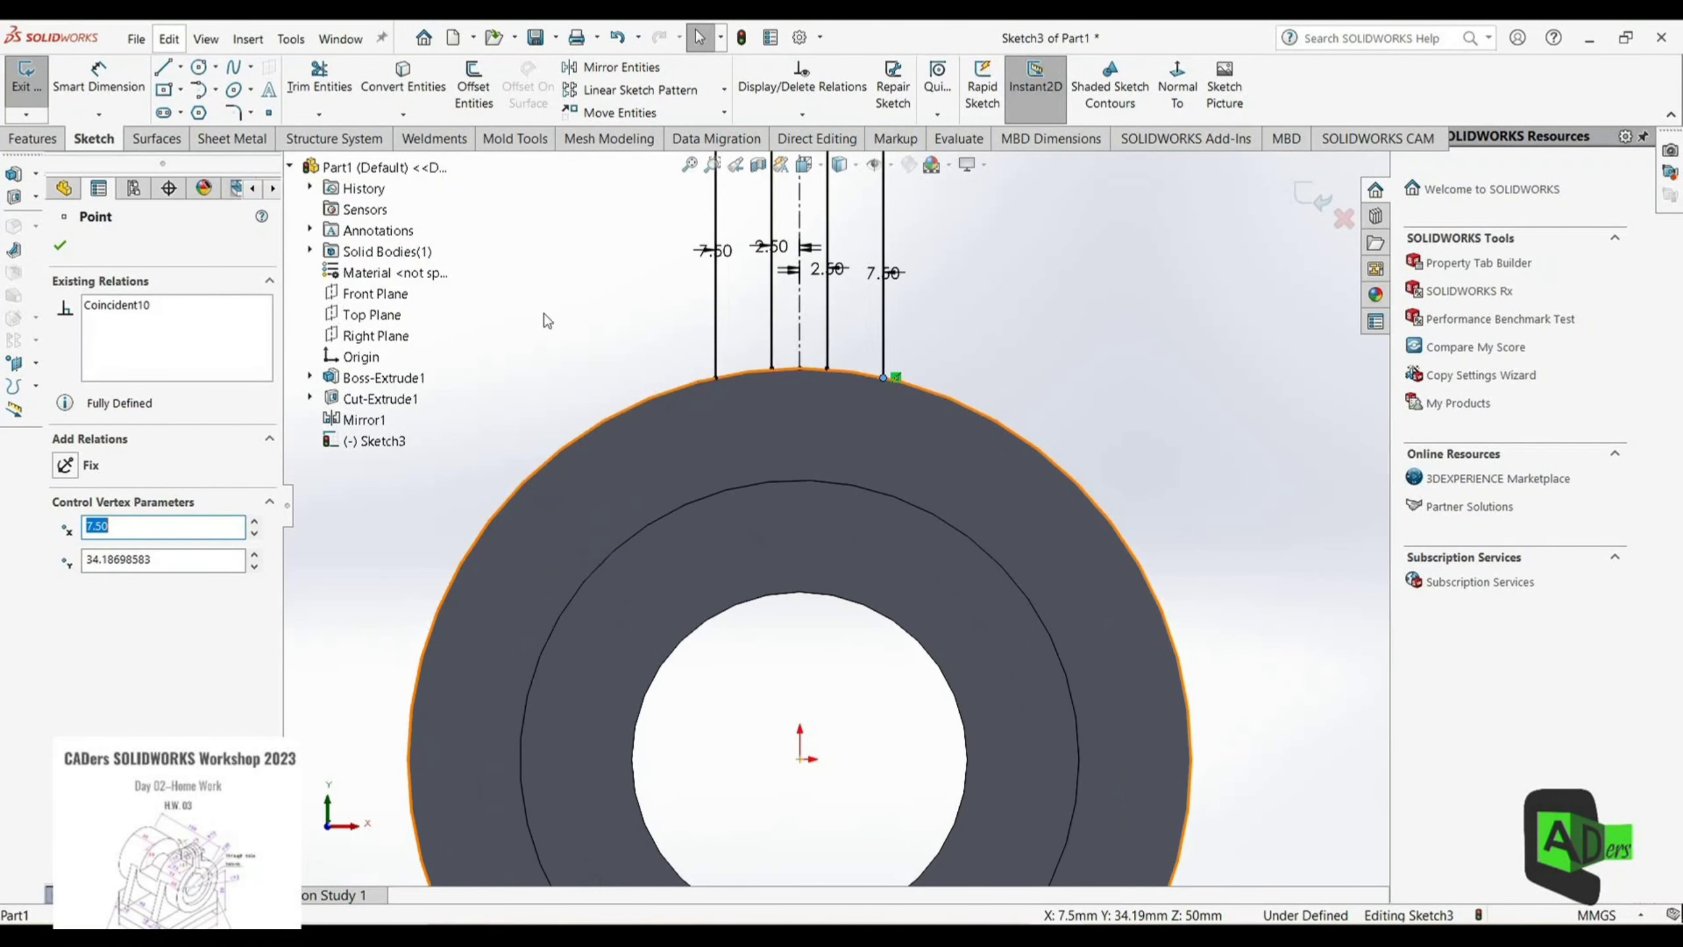
click(174, 68)
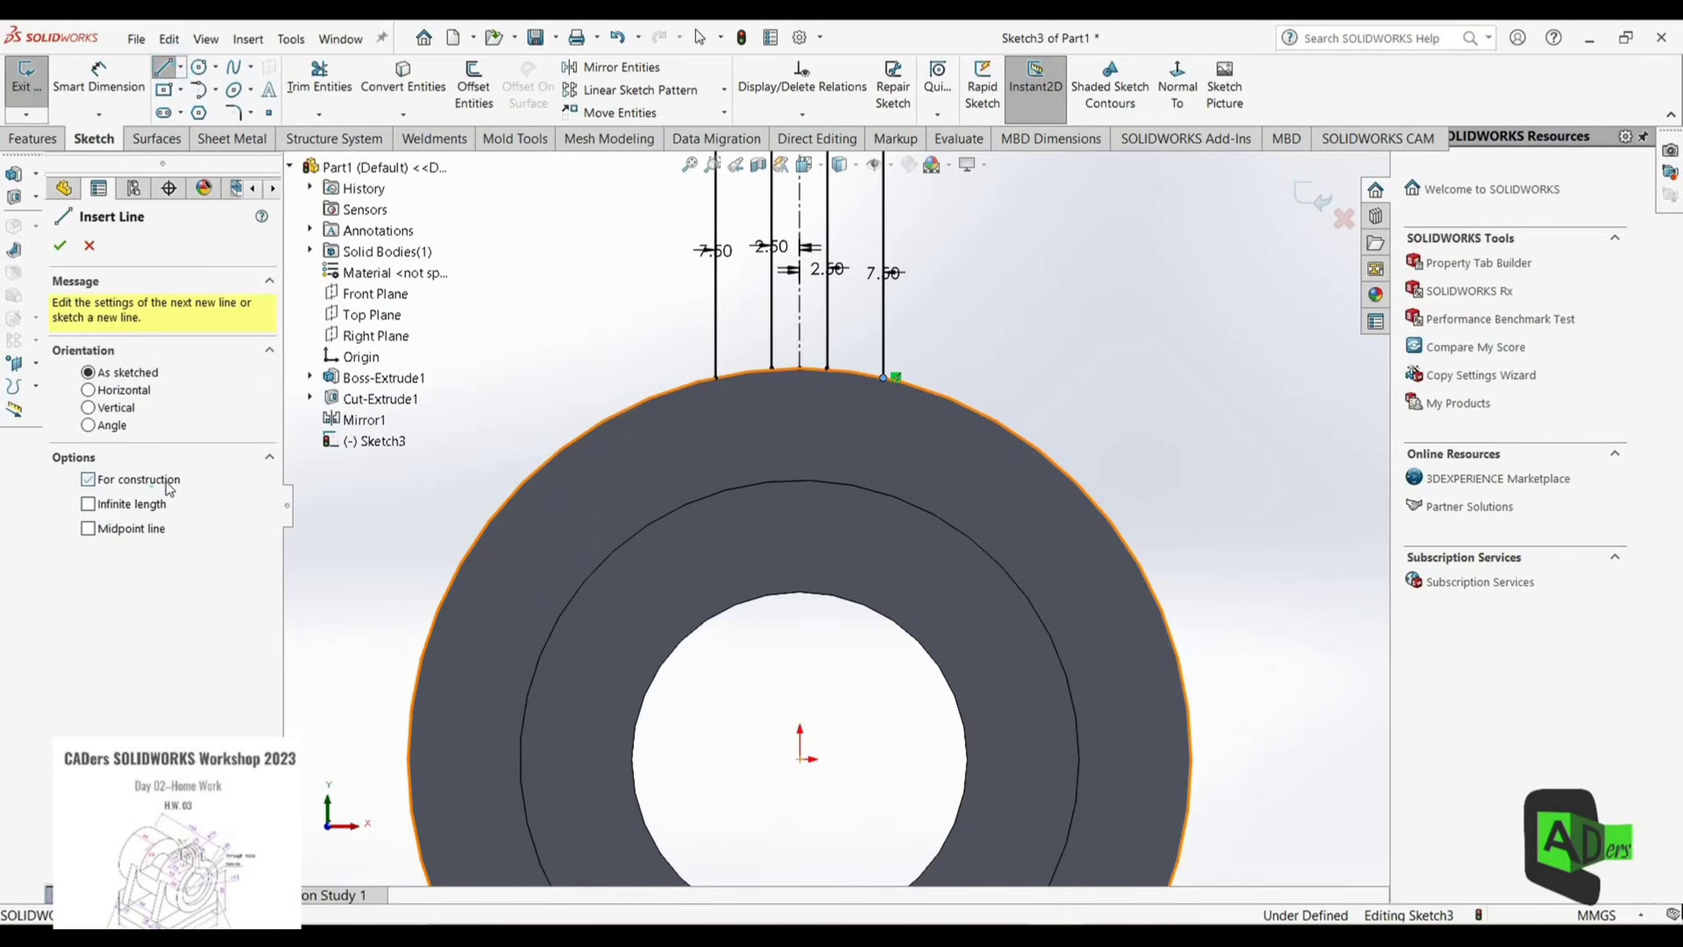
click(799, 370)
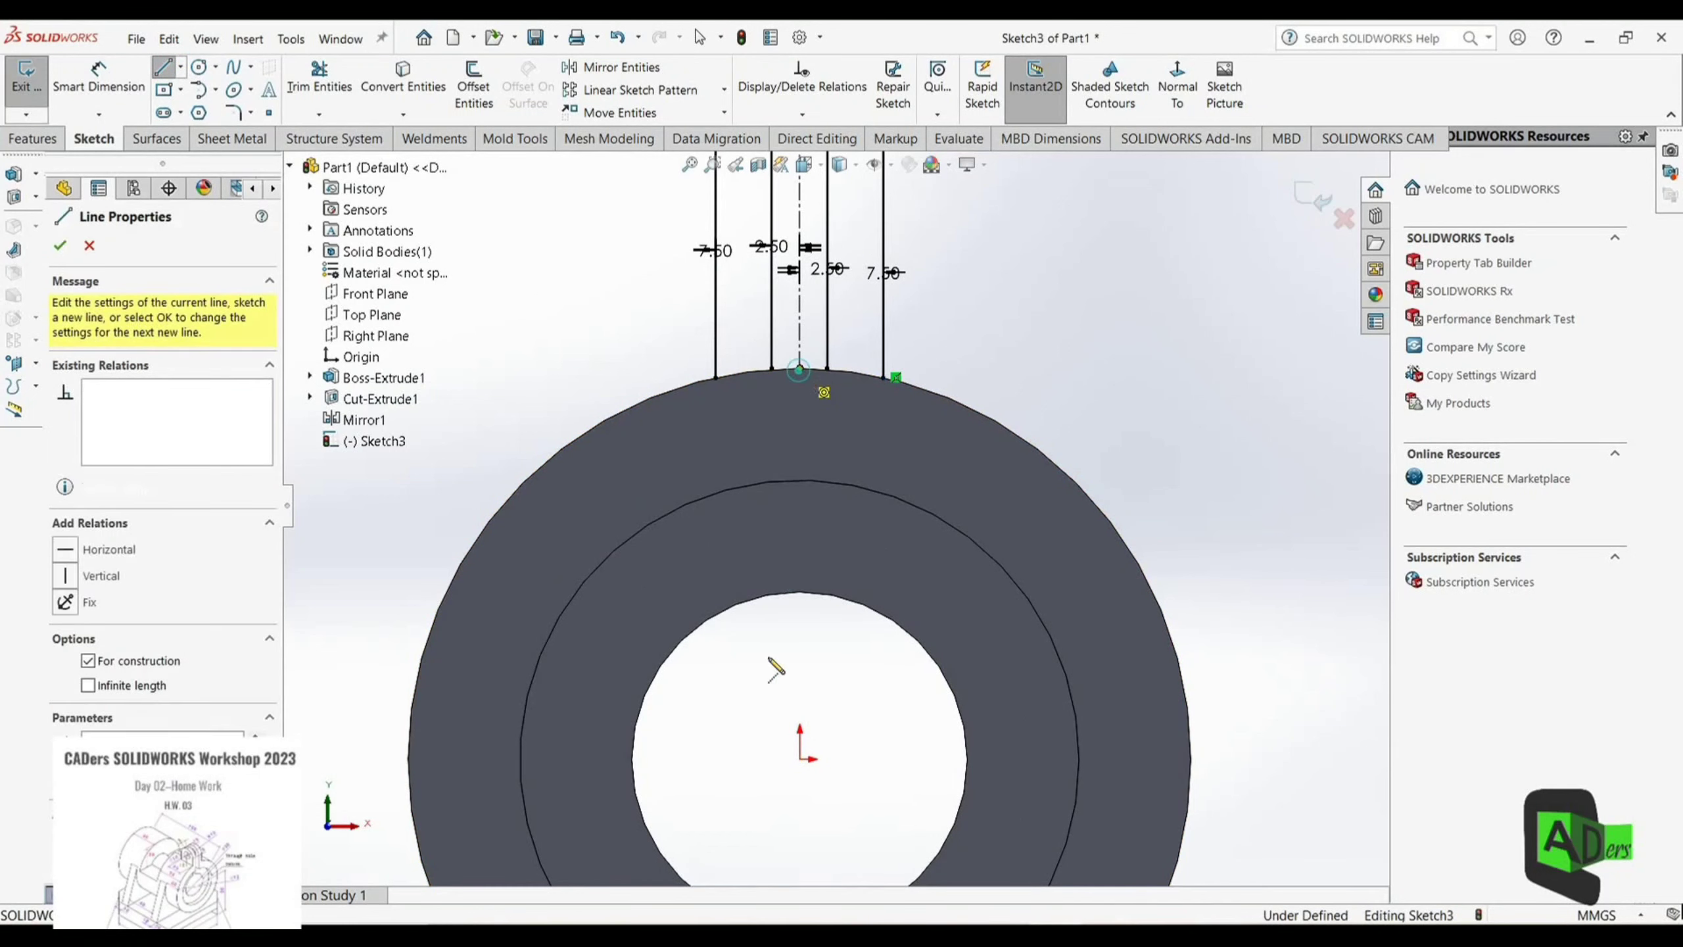
click(800, 758)
right_click(804, 756)
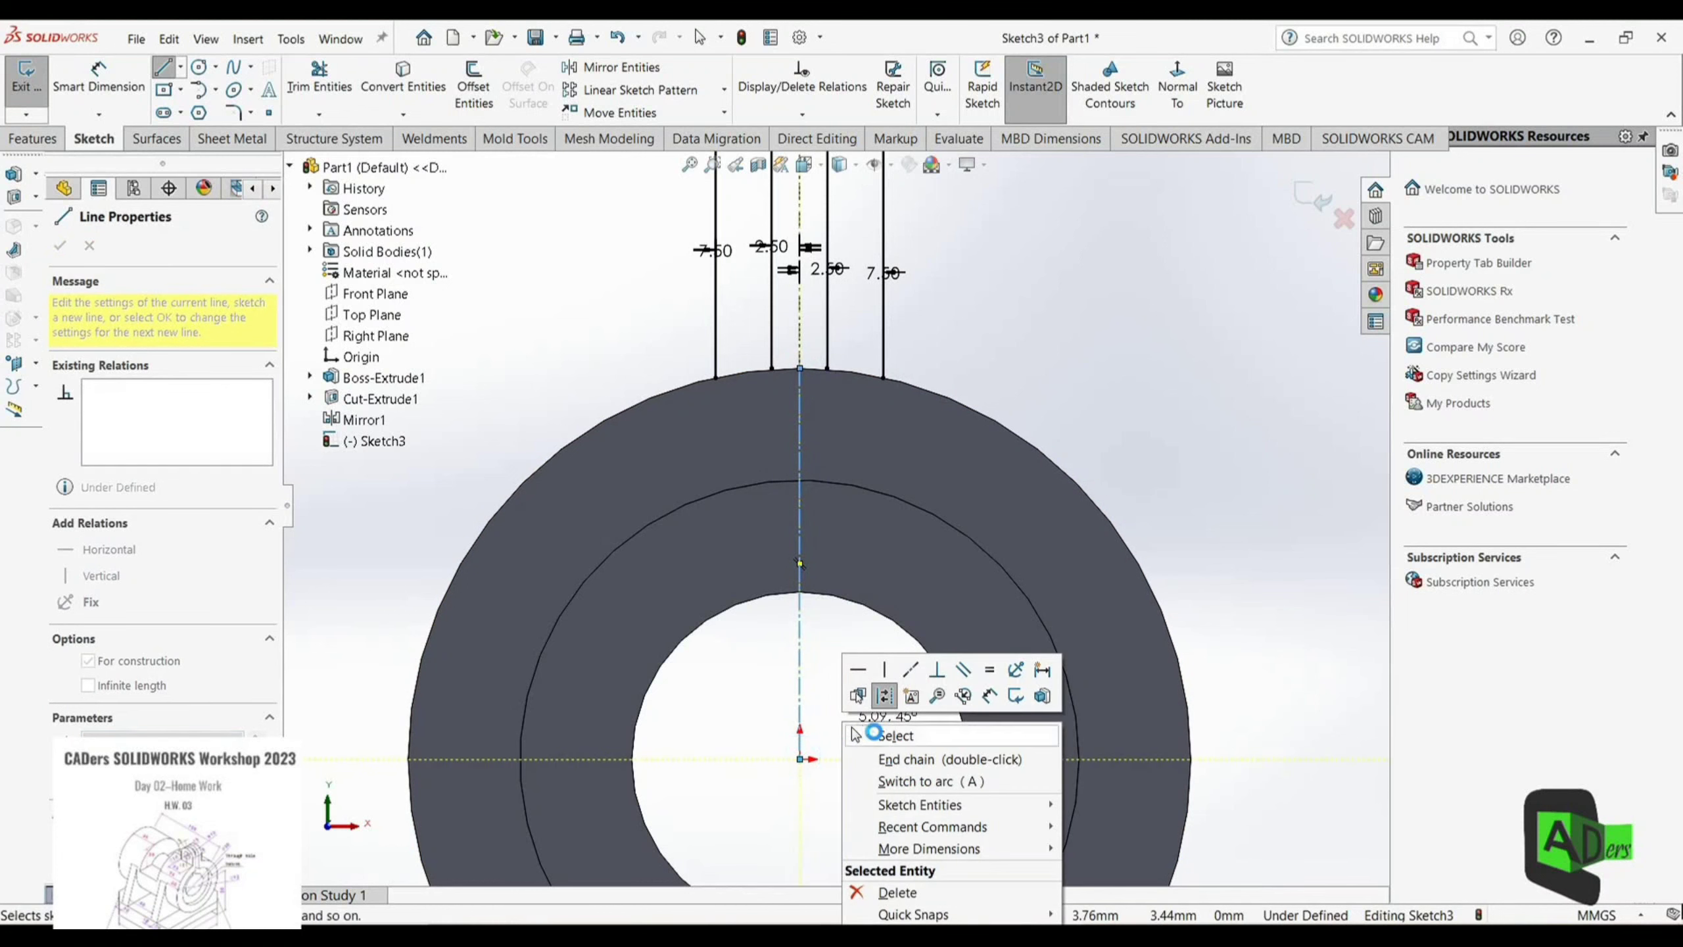
click(853, 734)
Step: Draw solid lines continuing both inner offset lines down to the origin's level, joined there by a horizontal line
click(773, 758)
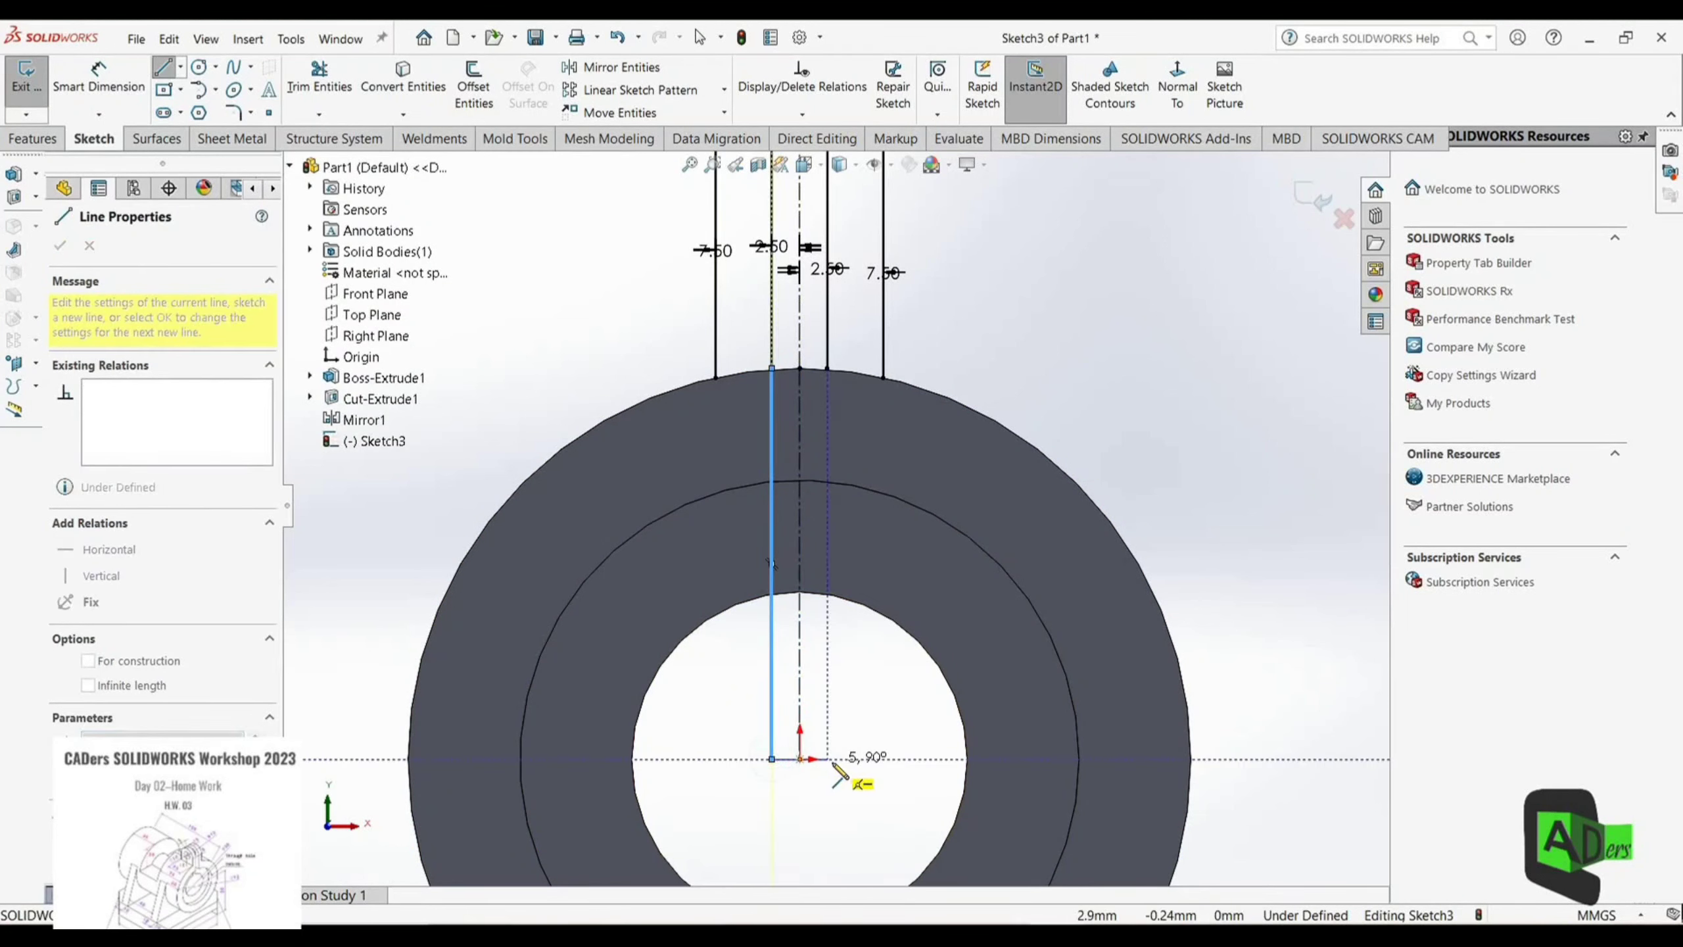
click(827, 759)
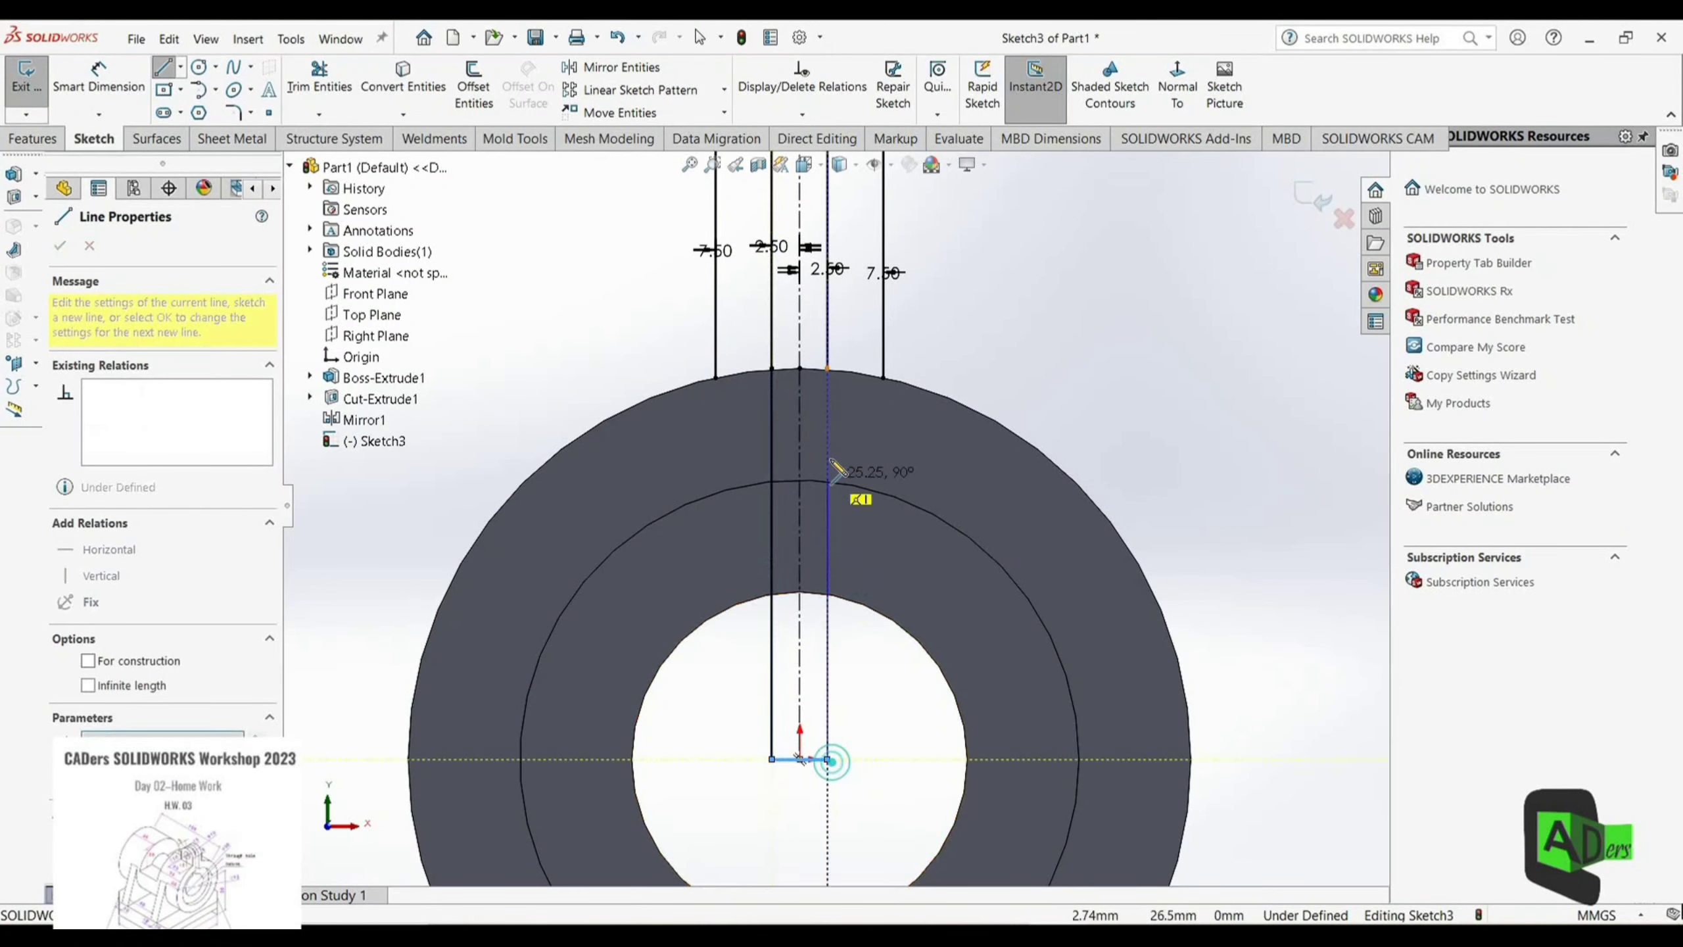
click(827, 367)
right_click(1190, 386)
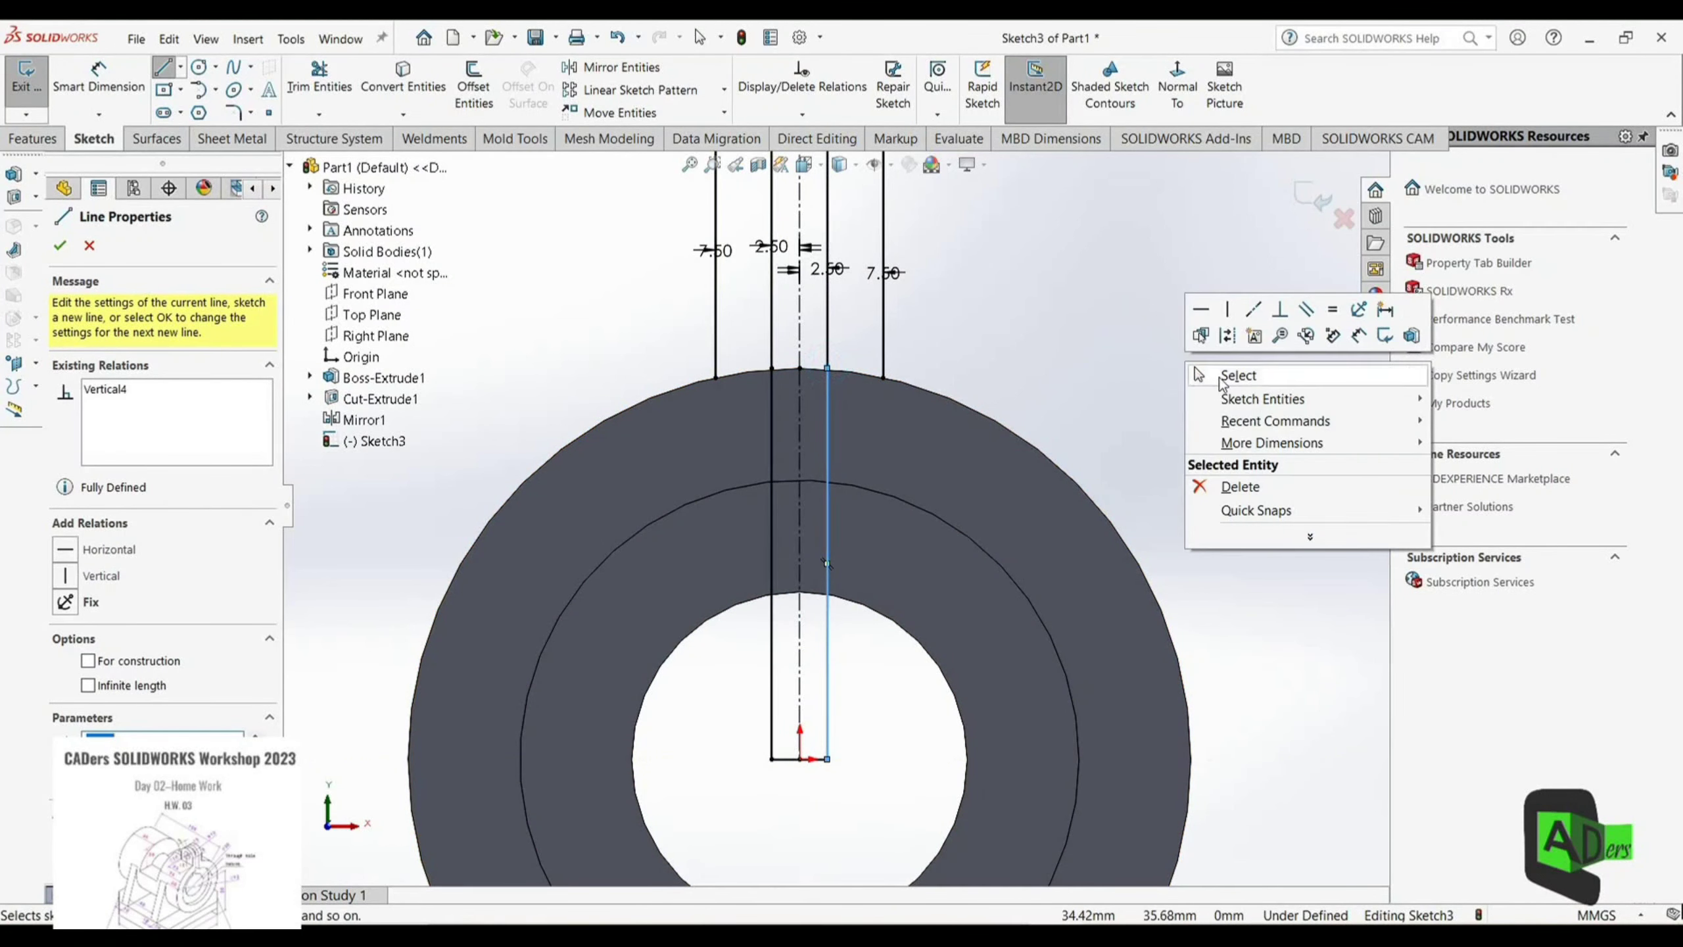
click(1213, 376)
Step: Convert the cylinder's outer circular edge into a sketch entity
click(448, 88)
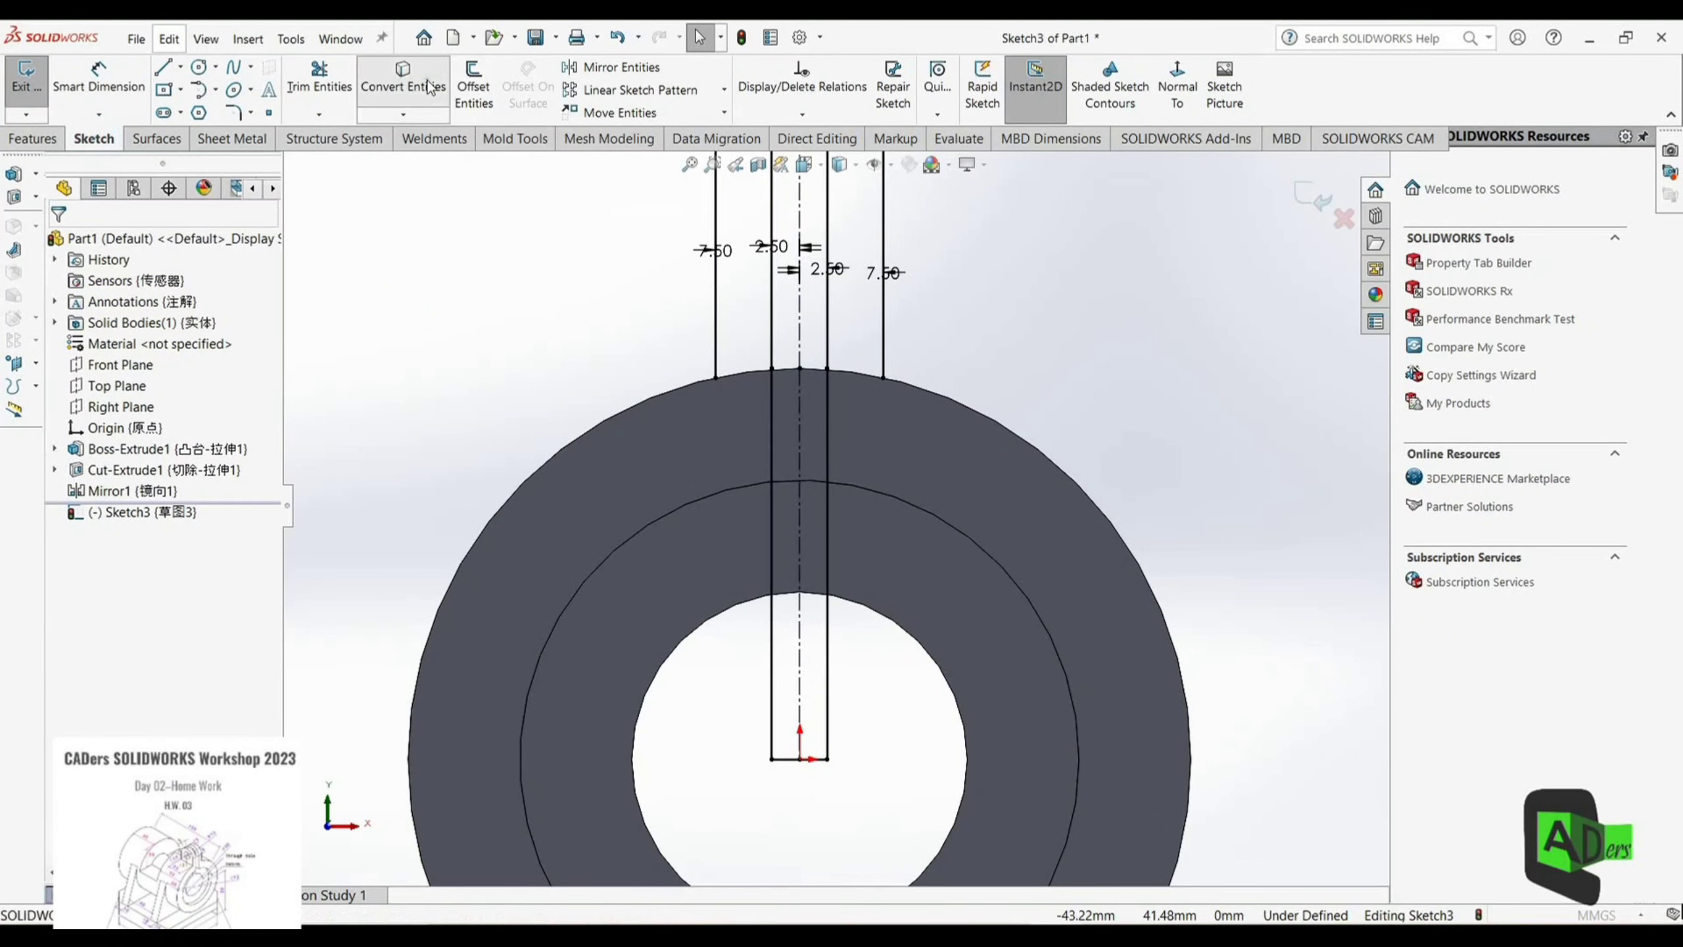
click(701, 380)
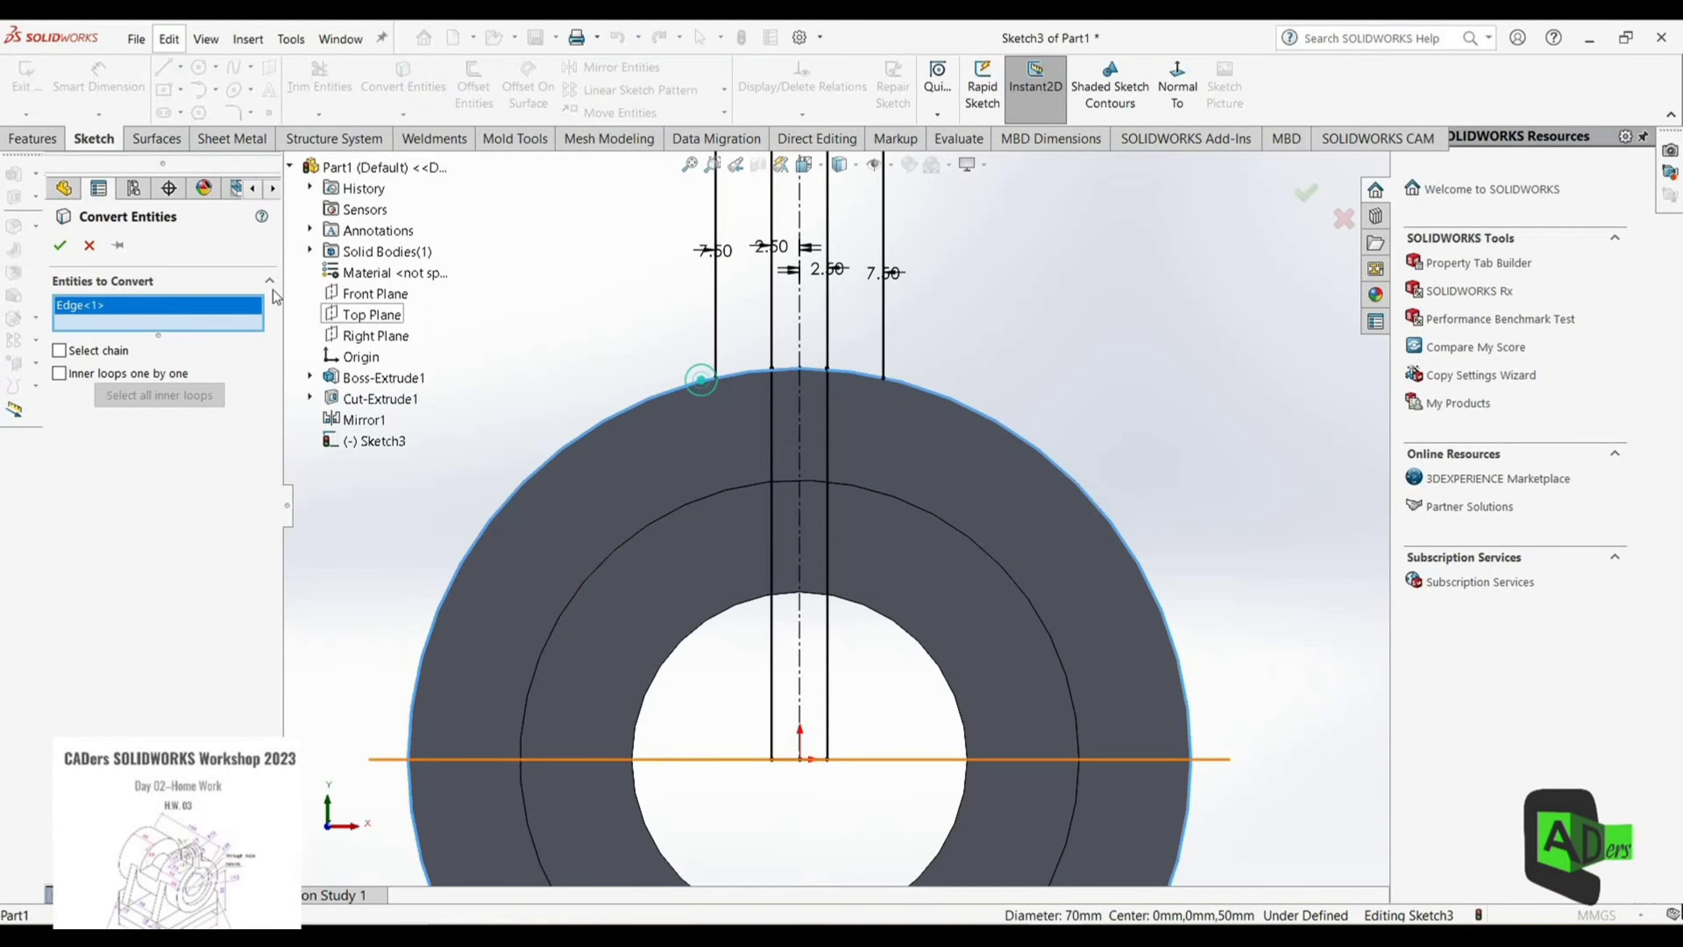
click(60, 245)
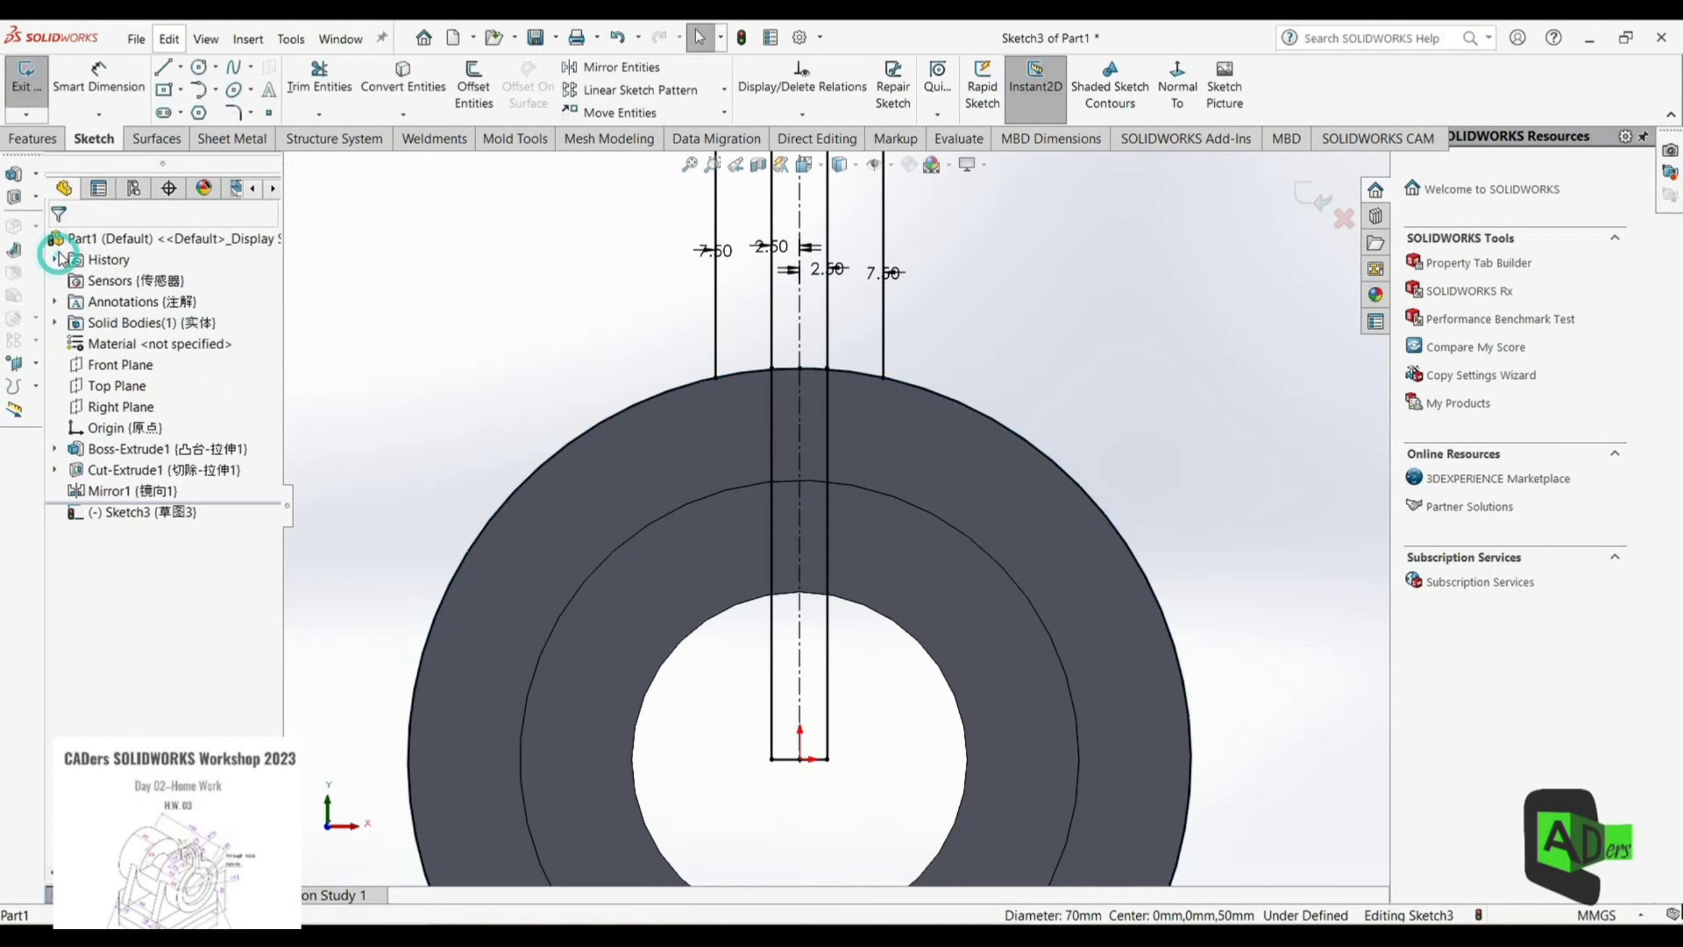
Step: Cut-extrude the two narrow regions between the inner vertical lines to a blind depth of 35 mm
click(32, 139)
click(302, 86)
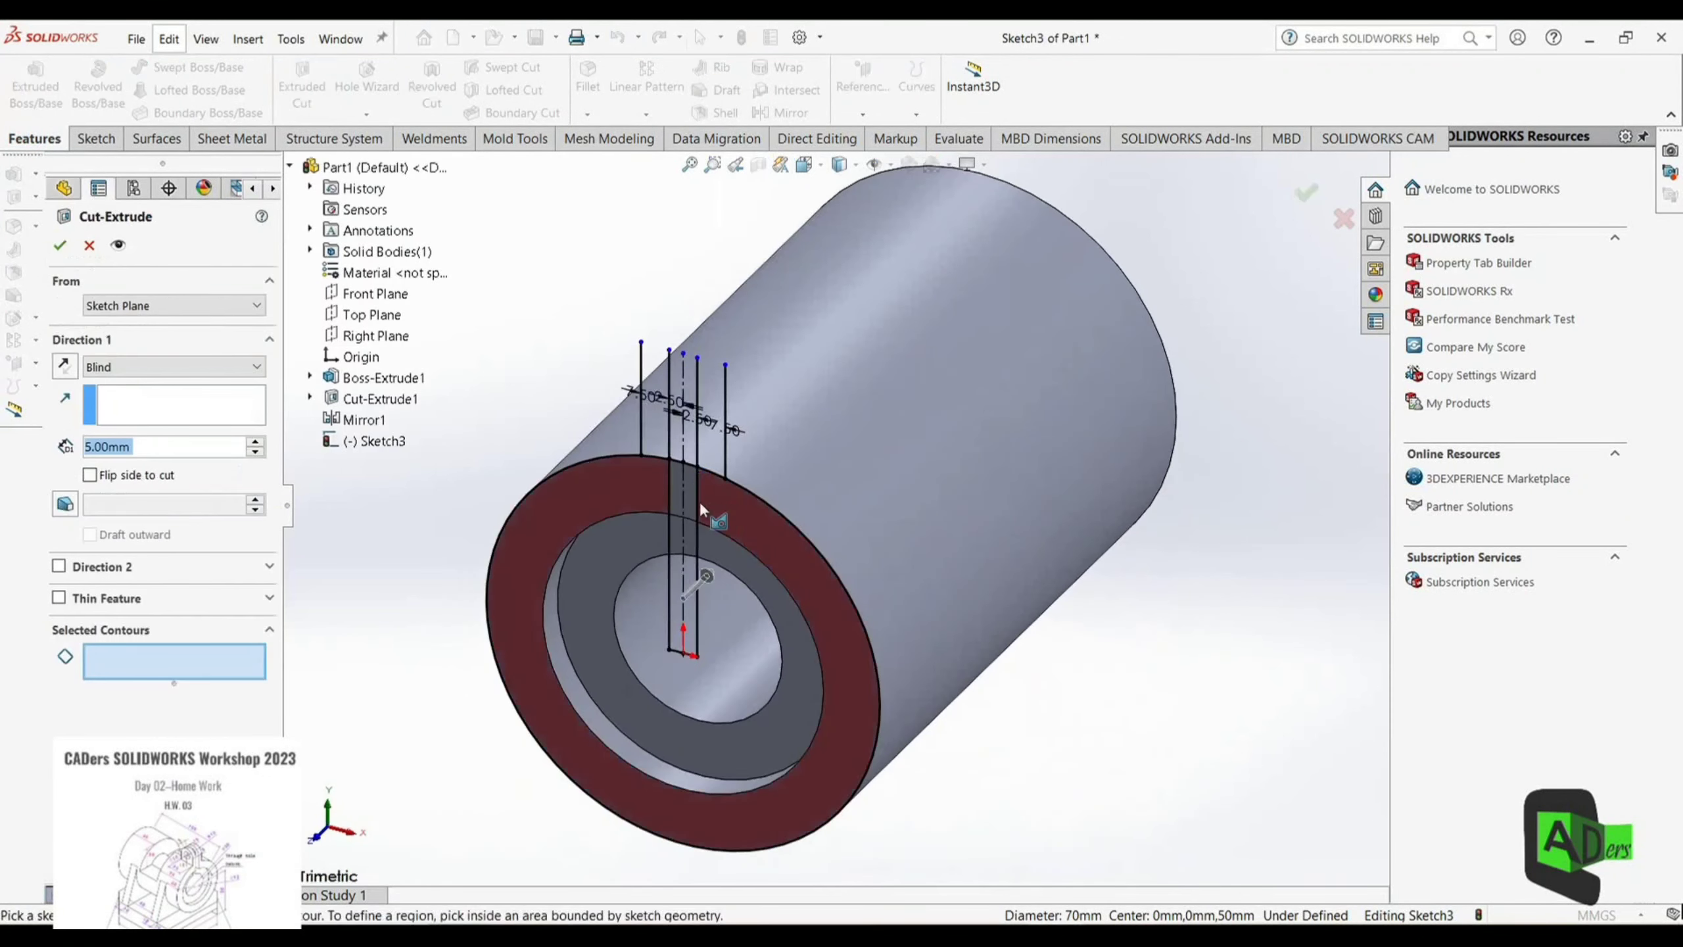
click(693, 496)
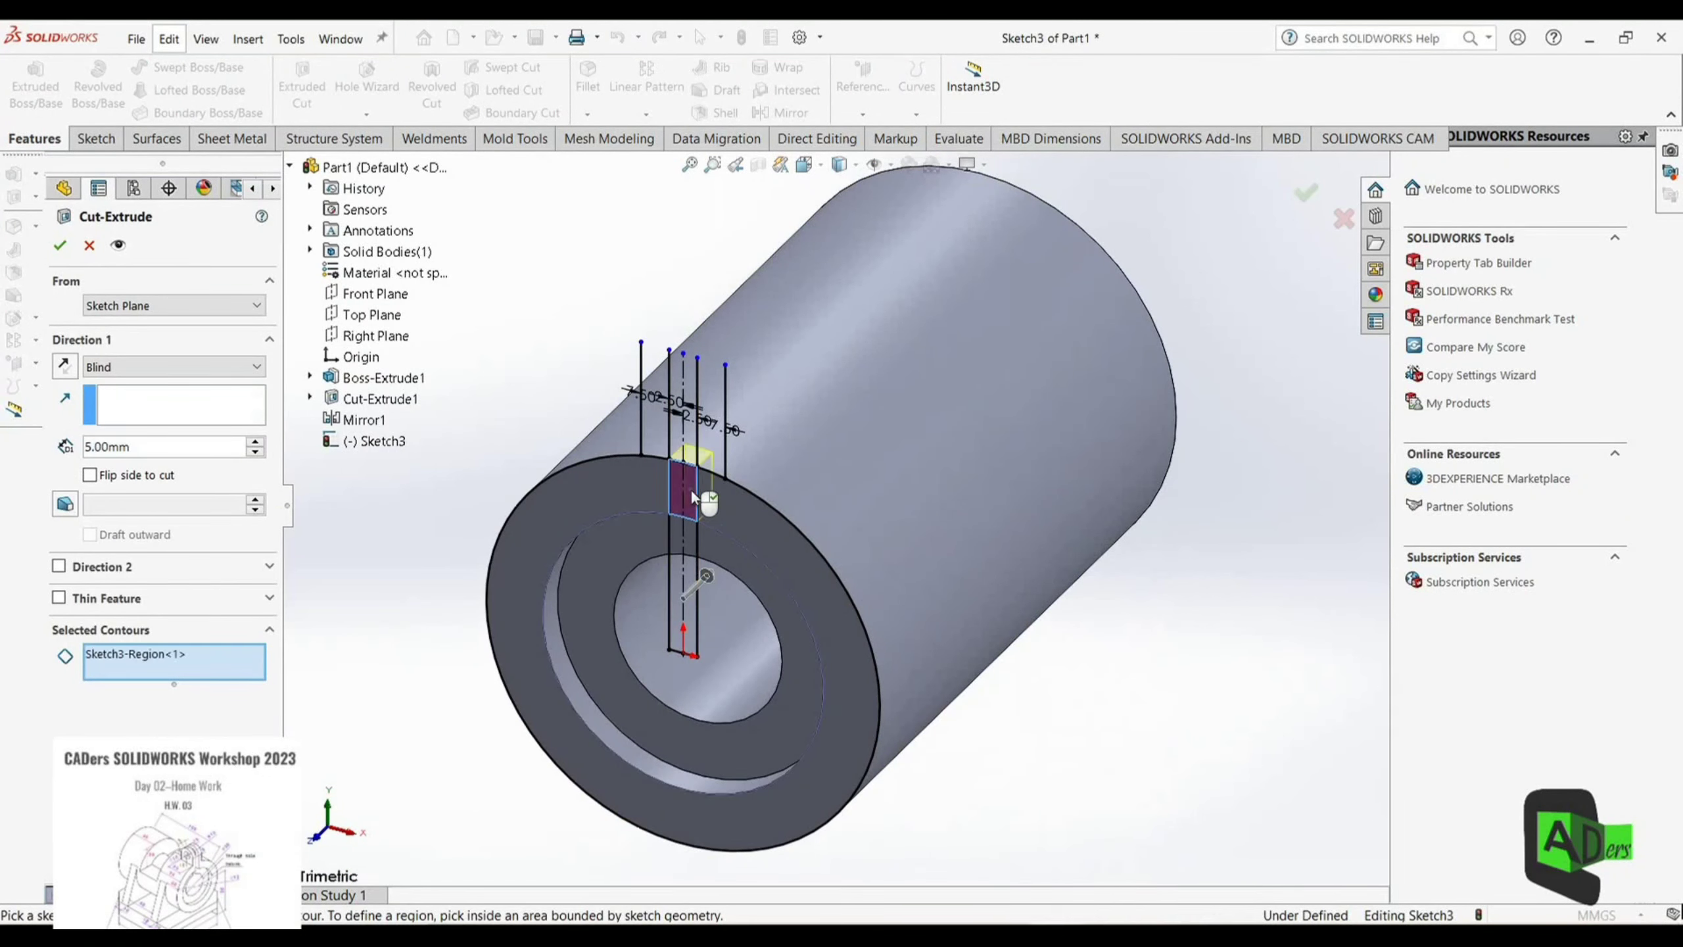
click(689, 529)
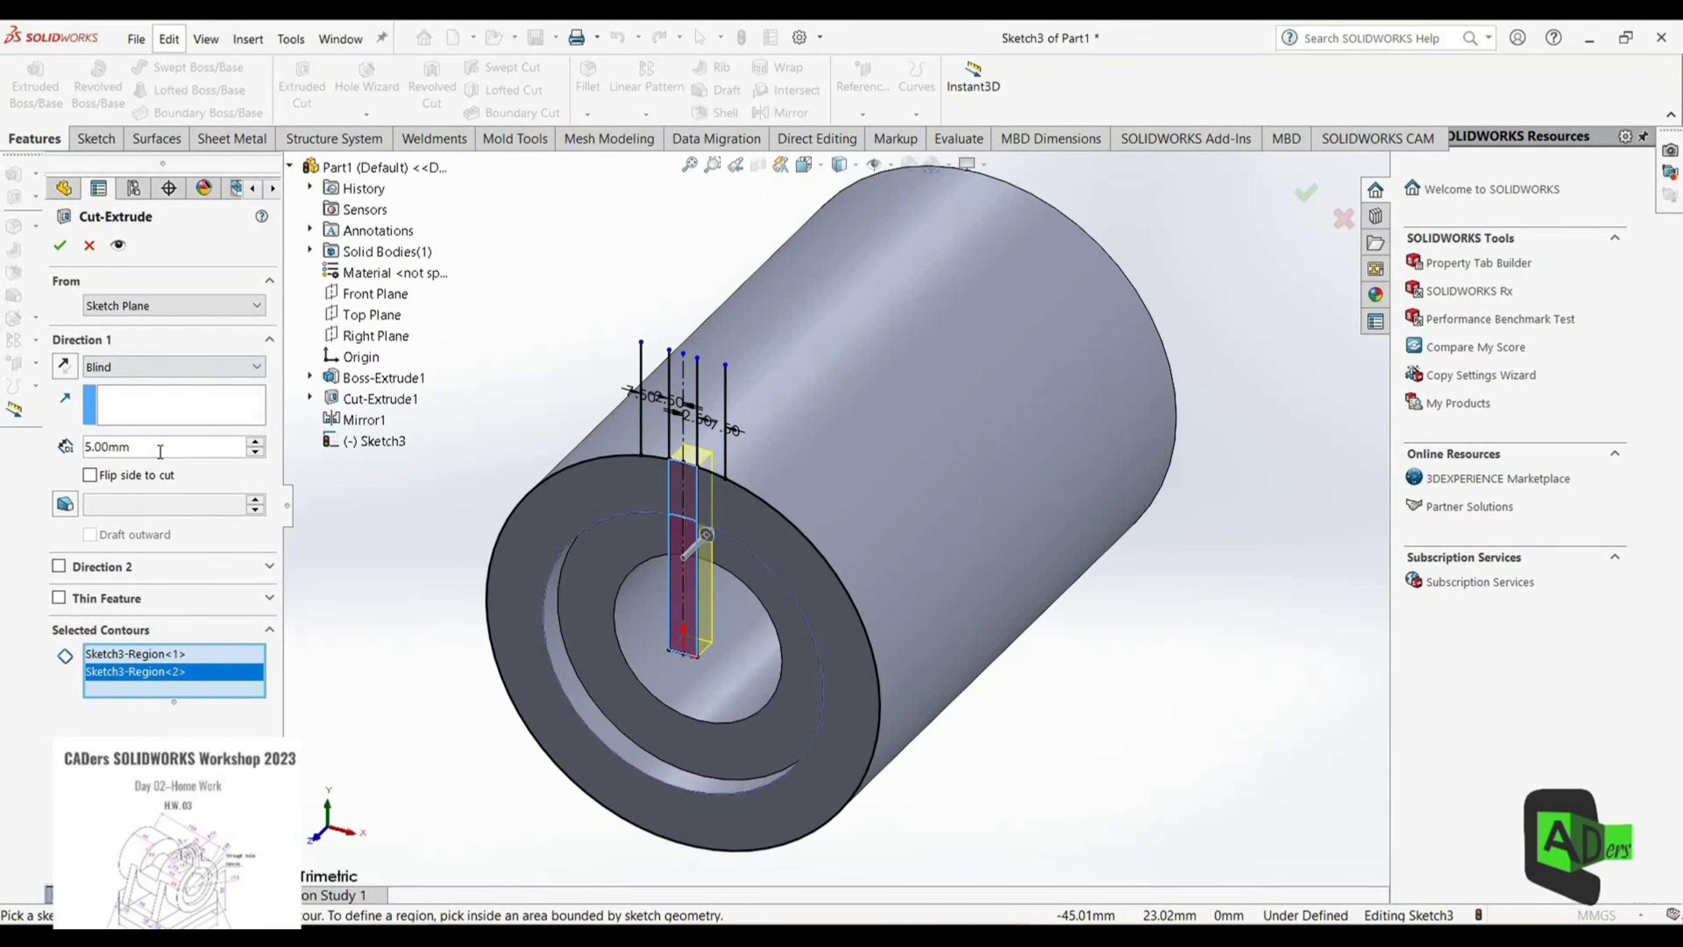
text(35)
key(Return)
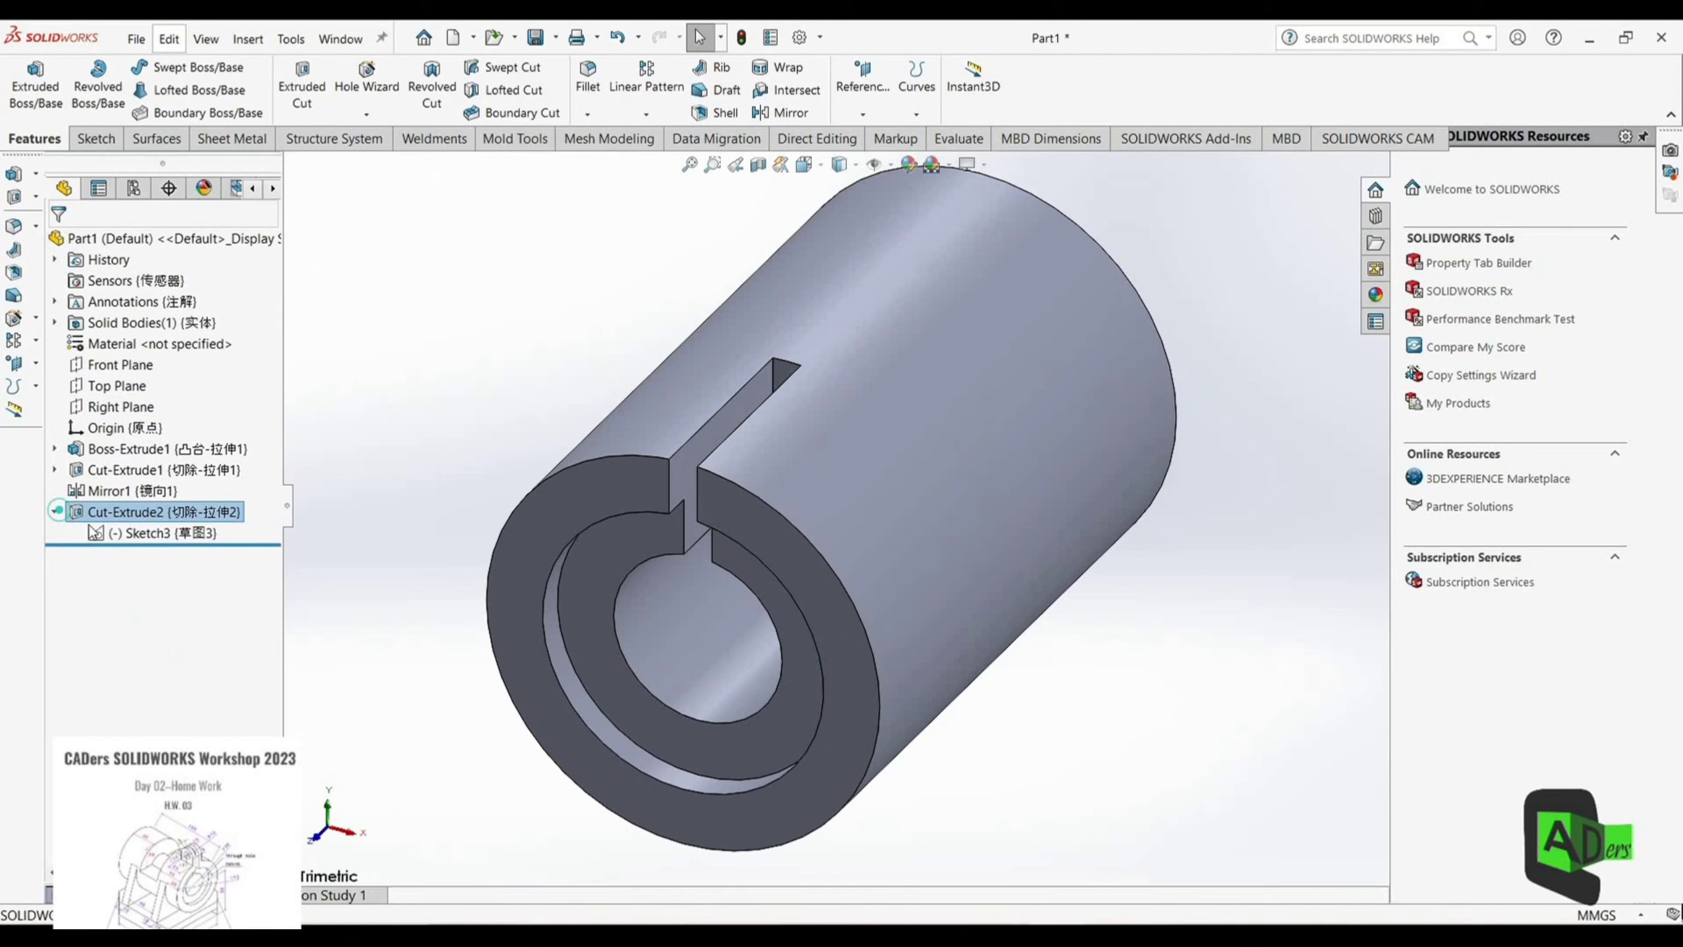
Step: Edit the slot cut's sketch, closing the tops of both lug profiles with horizontal lines between the inner and outer verticals, and exit it
click(146, 534)
click(186, 480)
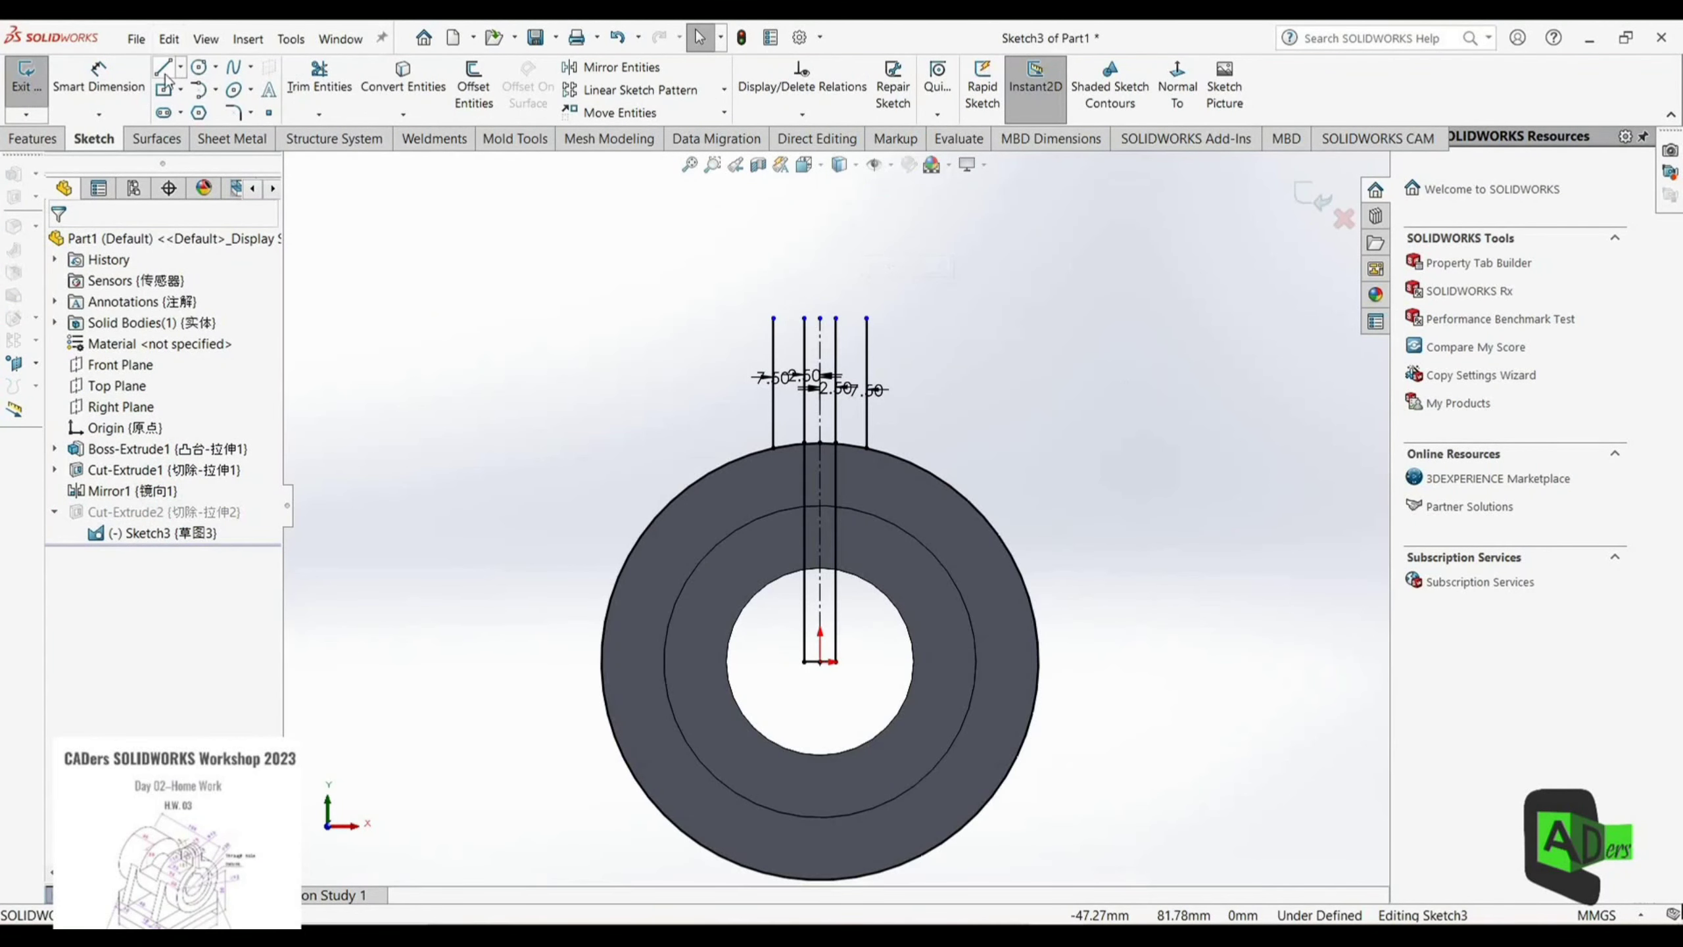
click(774, 319)
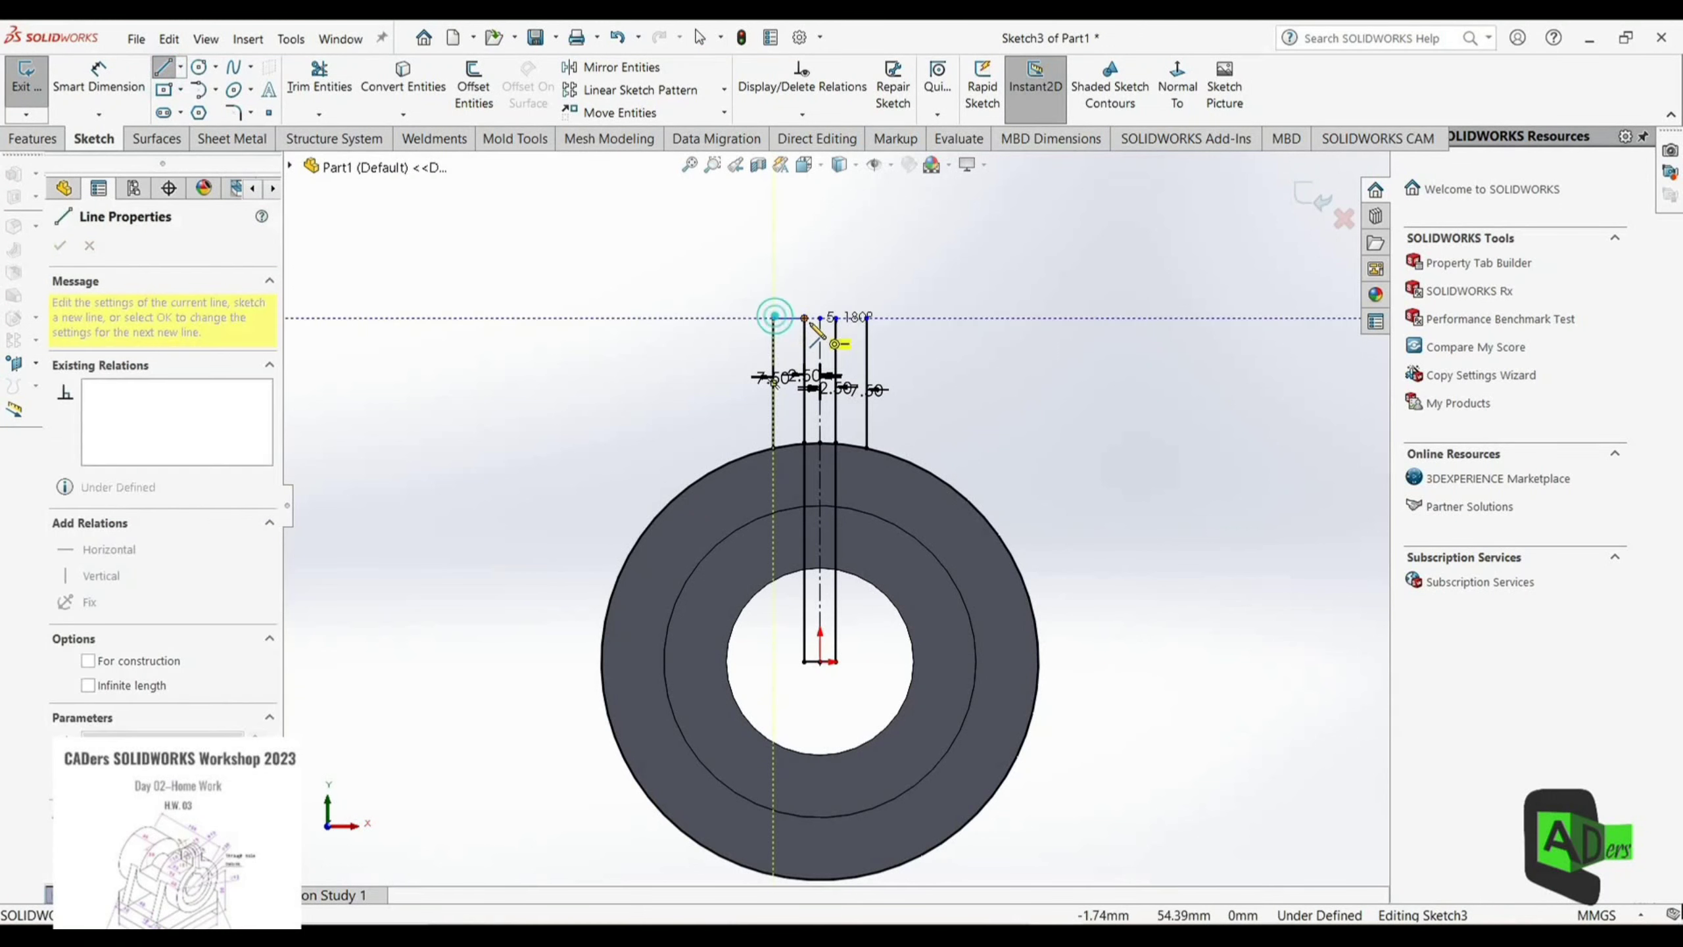
click(805, 318)
click(836, 318)
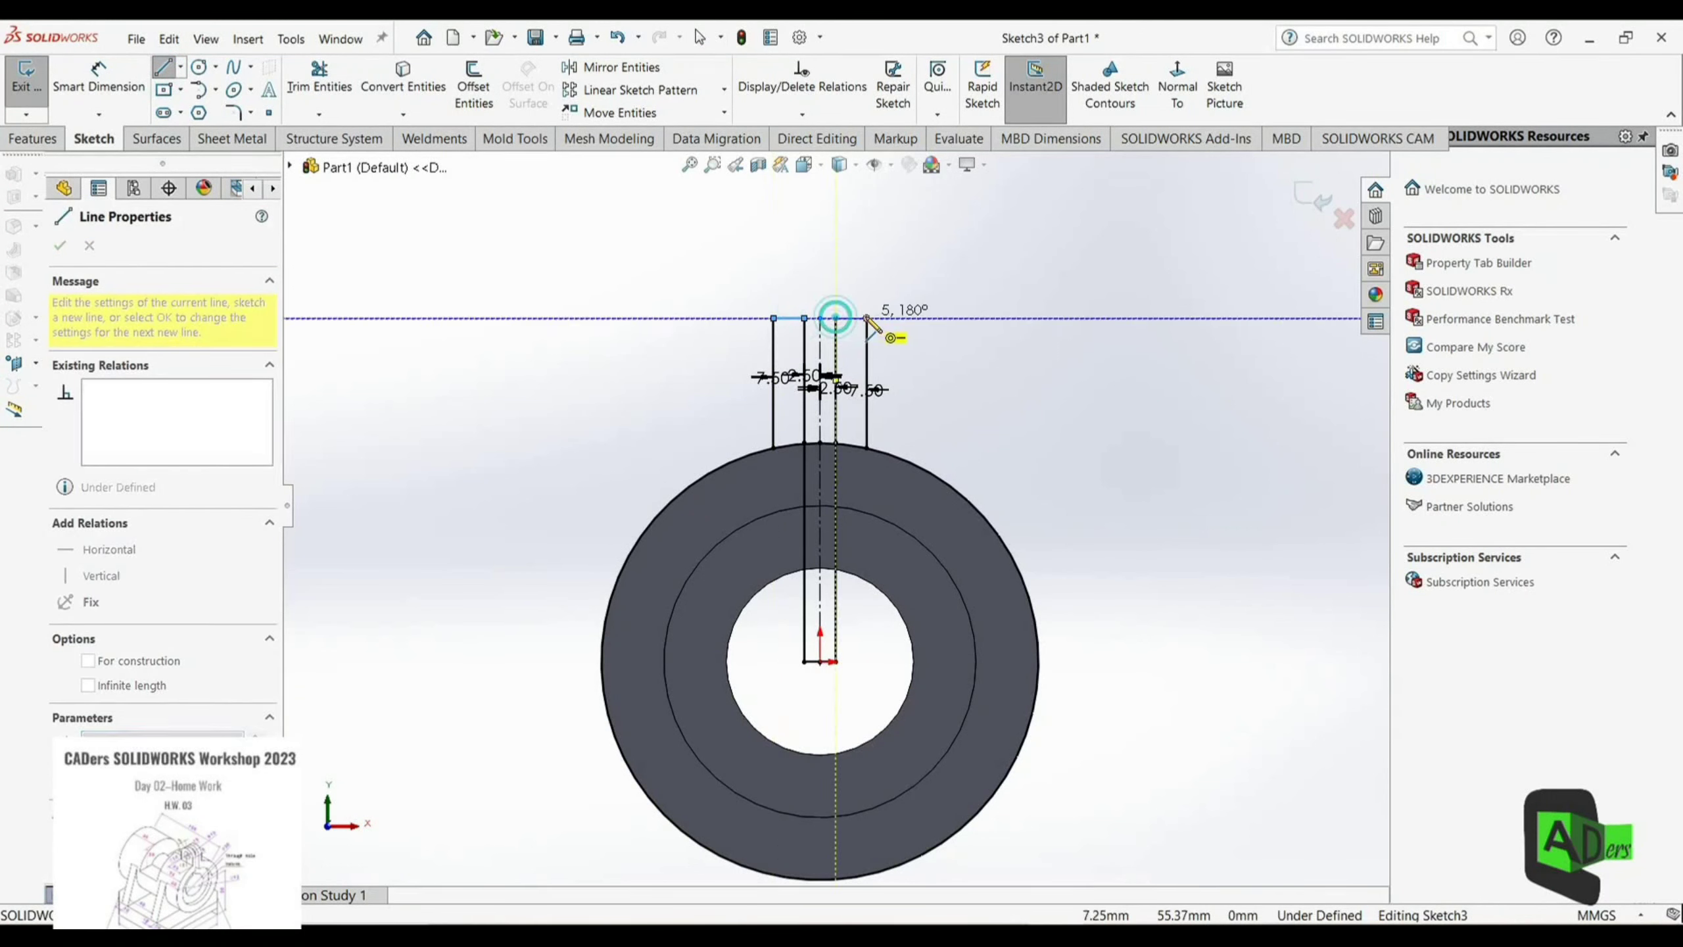
click(867, 318)
right_click(895, 335)
click(955, 340)
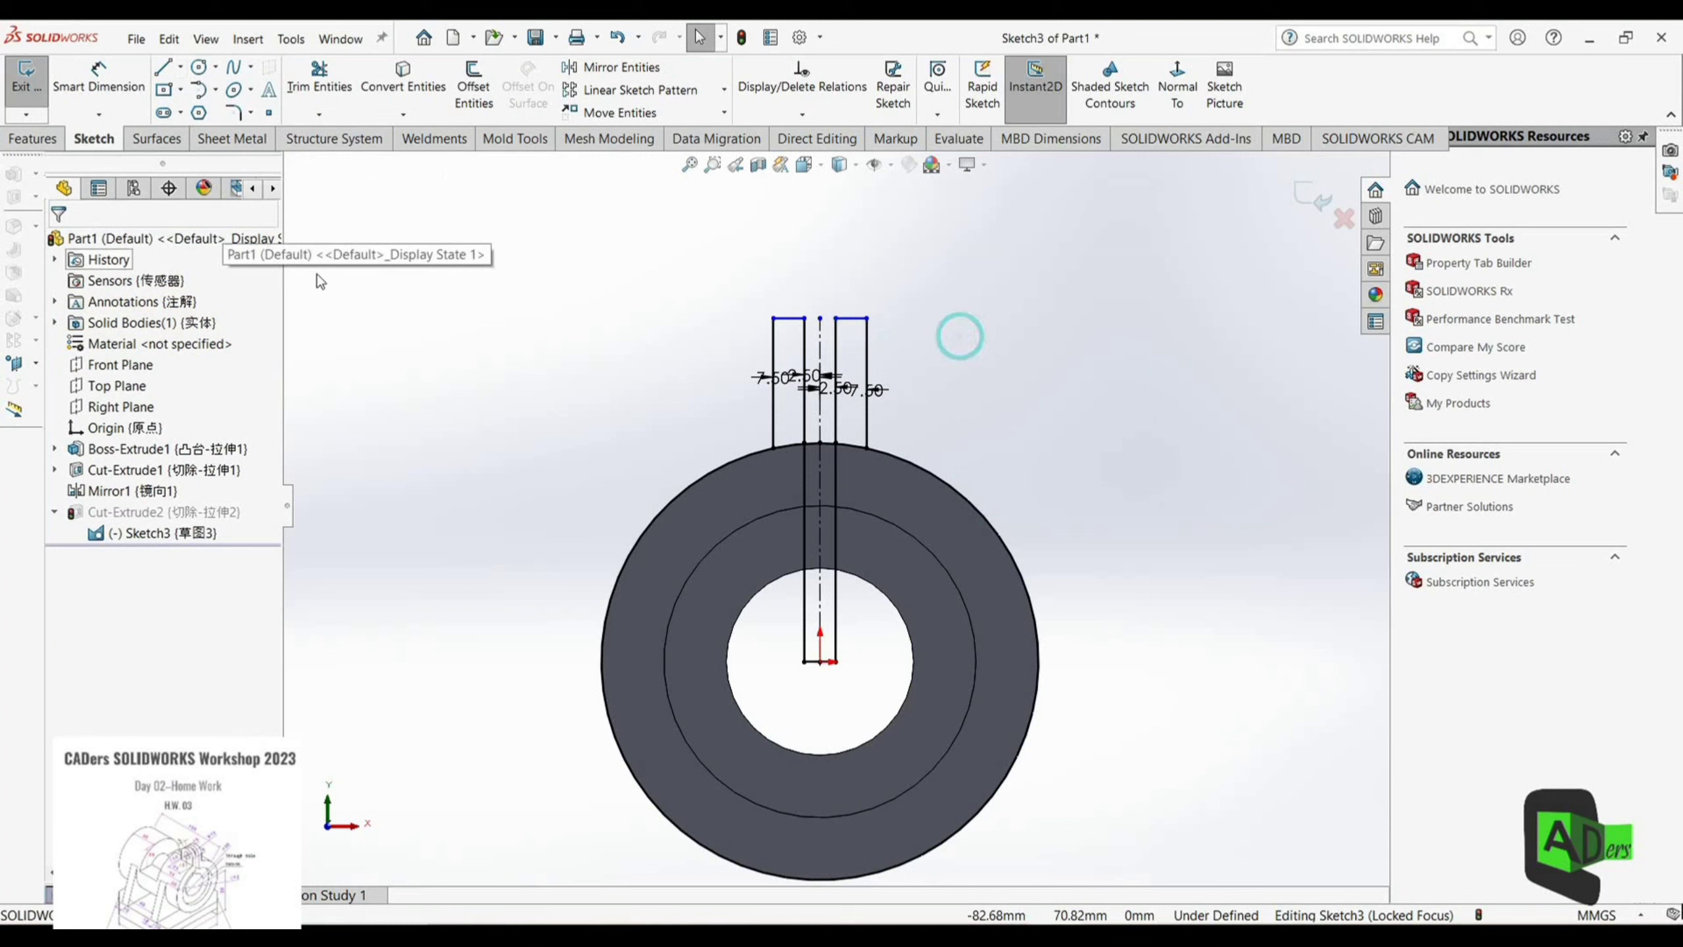
click(1315, 192)
Step: Boss-extrude both lug regions of the slot cut's sketch 20 mm in the reversed direction, merged with the cylinder
middle_drag(1077, 371, 1039, 426)
click(171, 534)
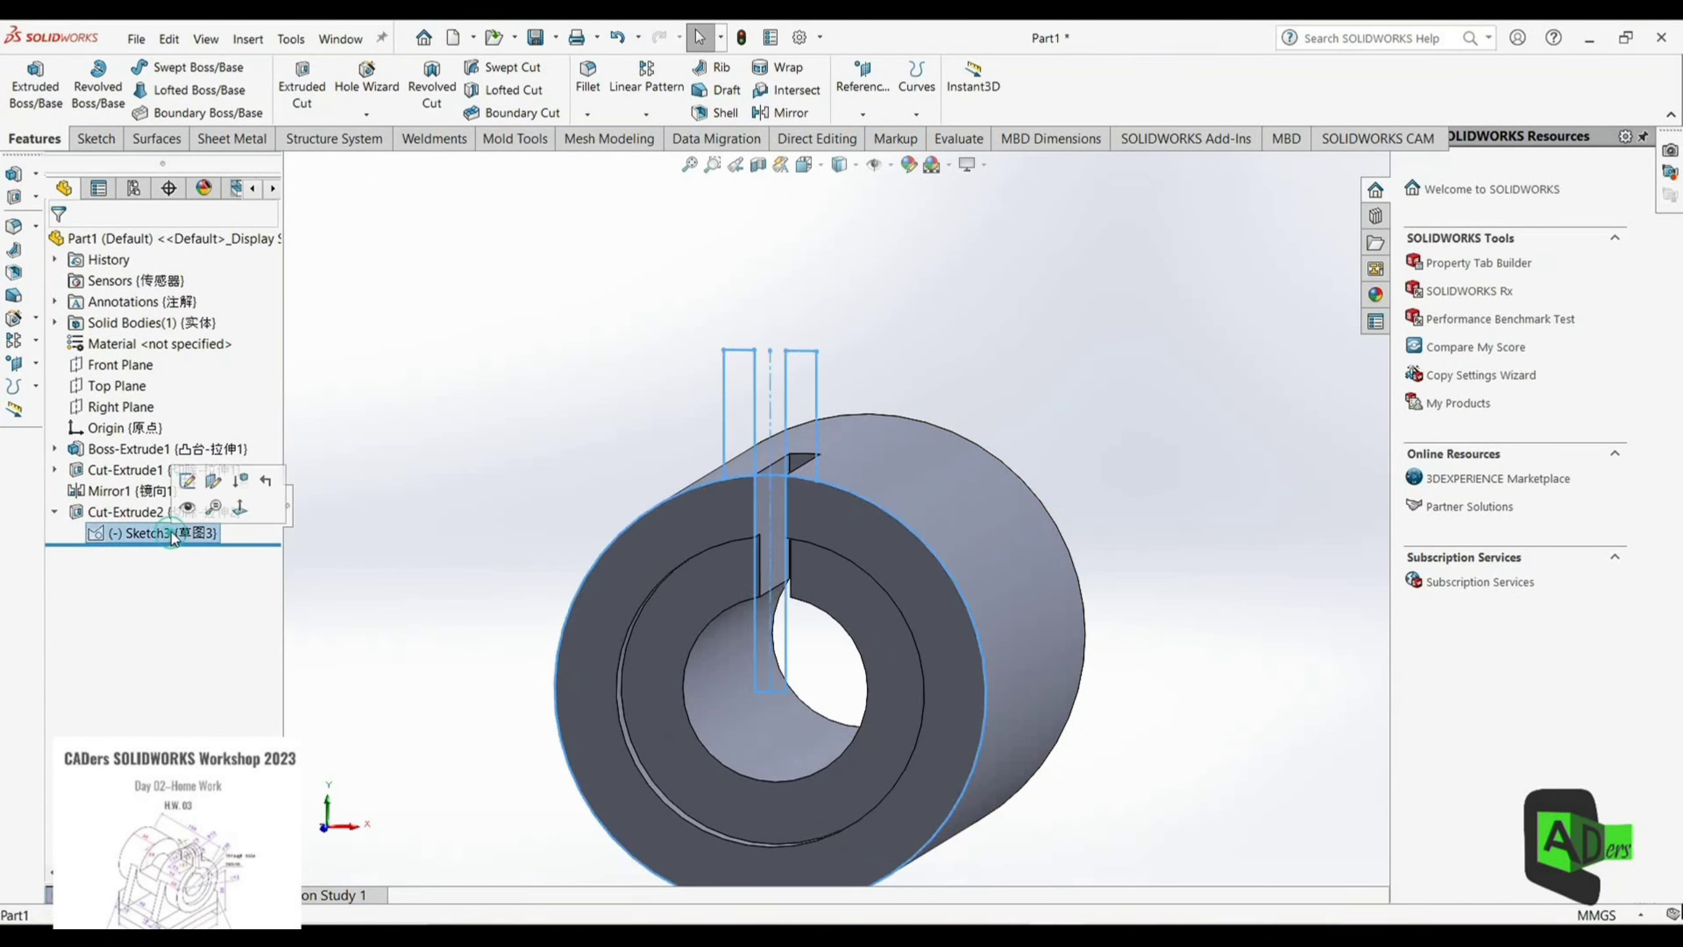
click(35, 89)
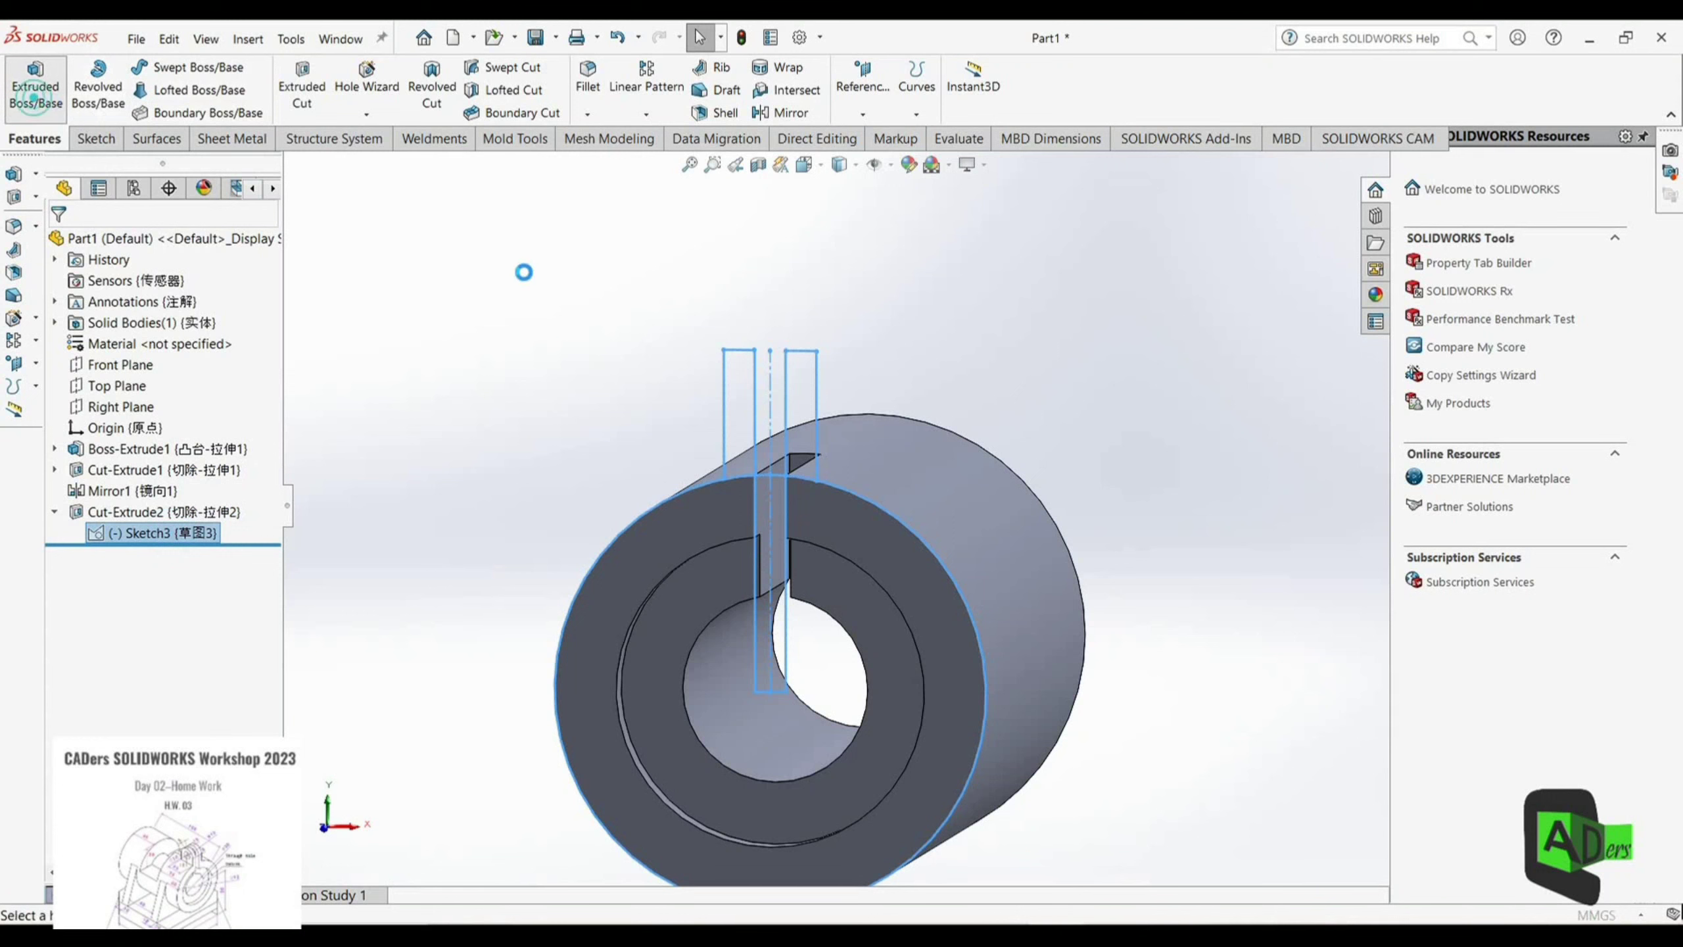
click(738, 412)
click(800, 403)
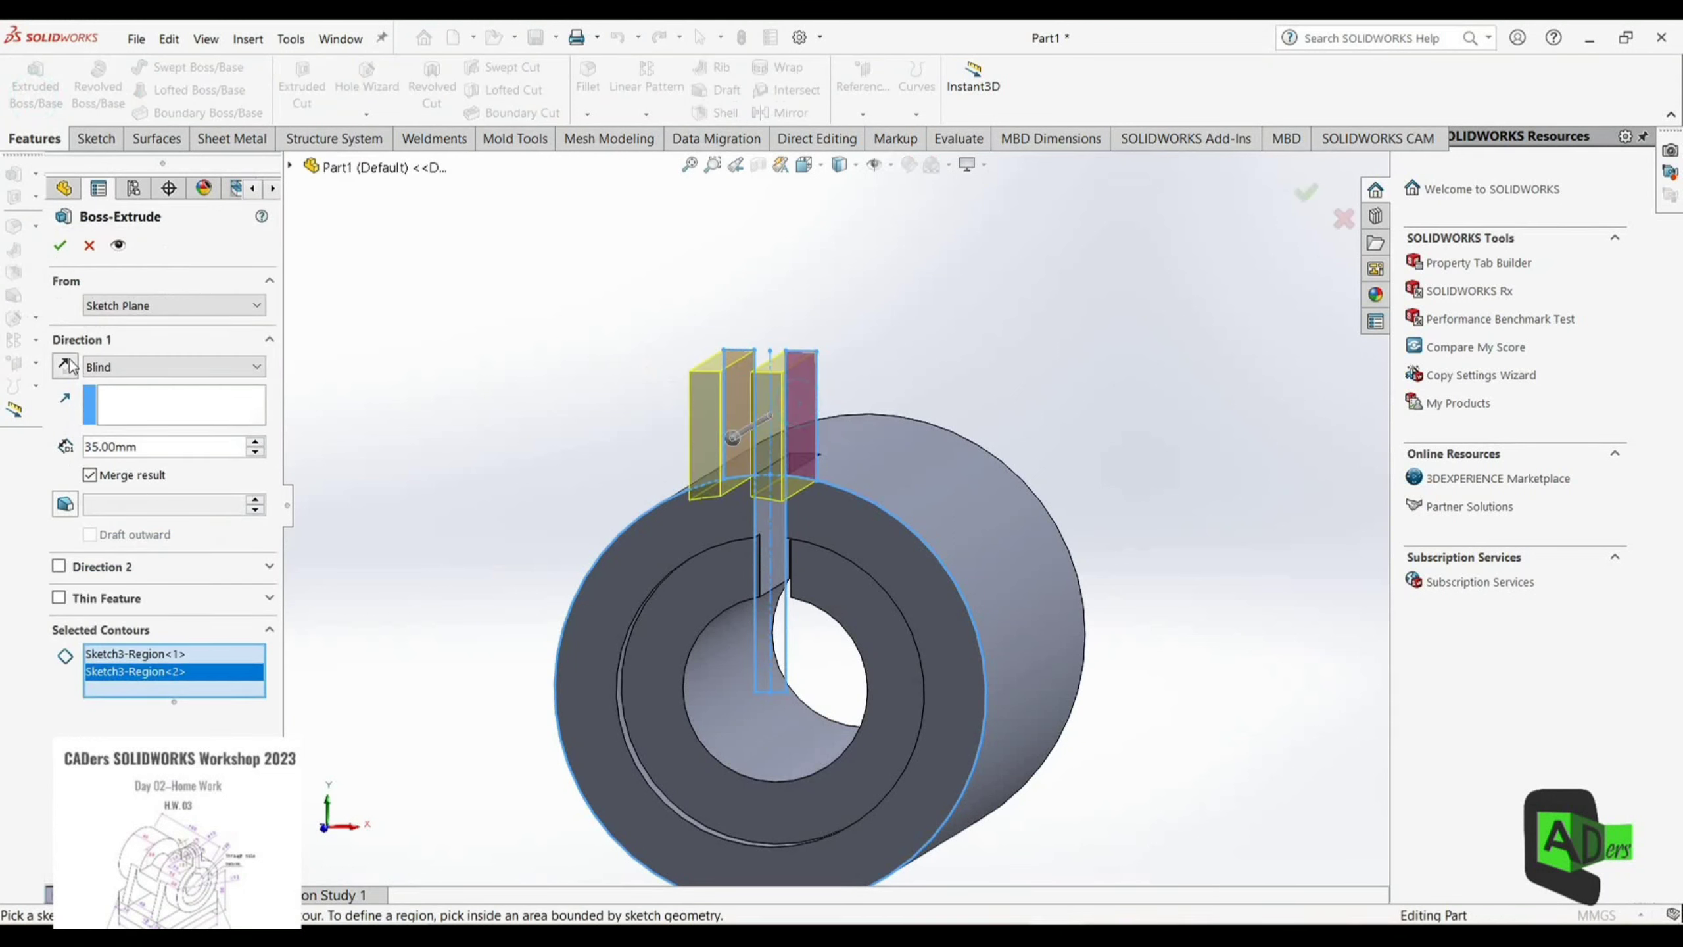
click(65, 365)
text(20)
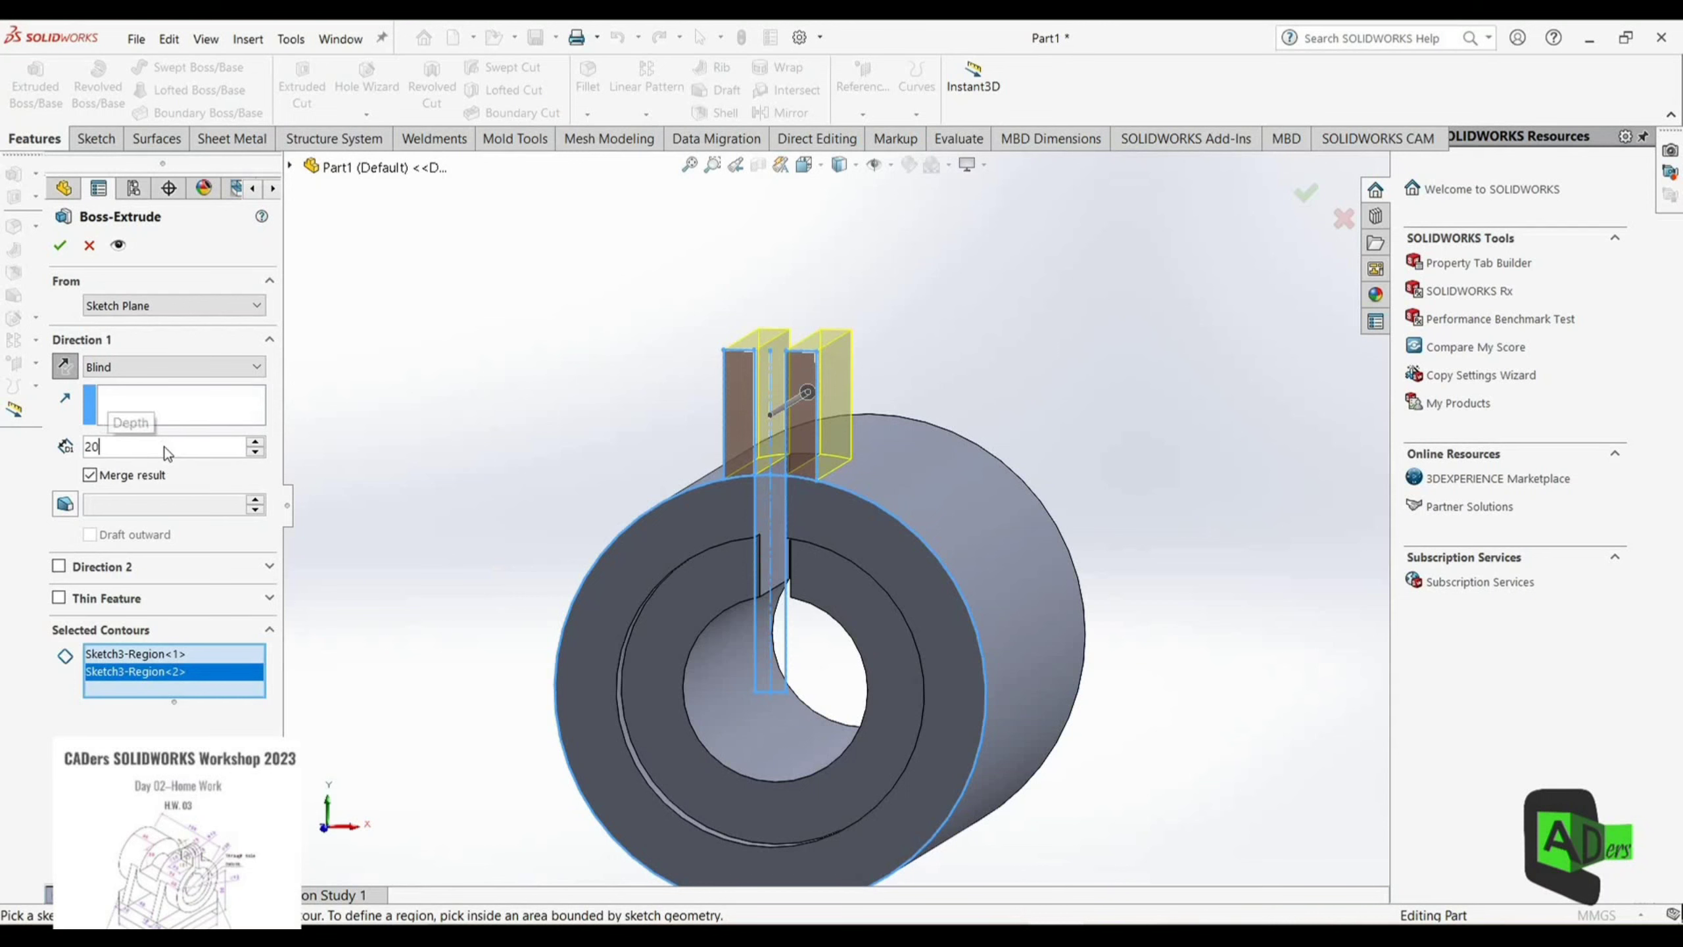
key(Return)
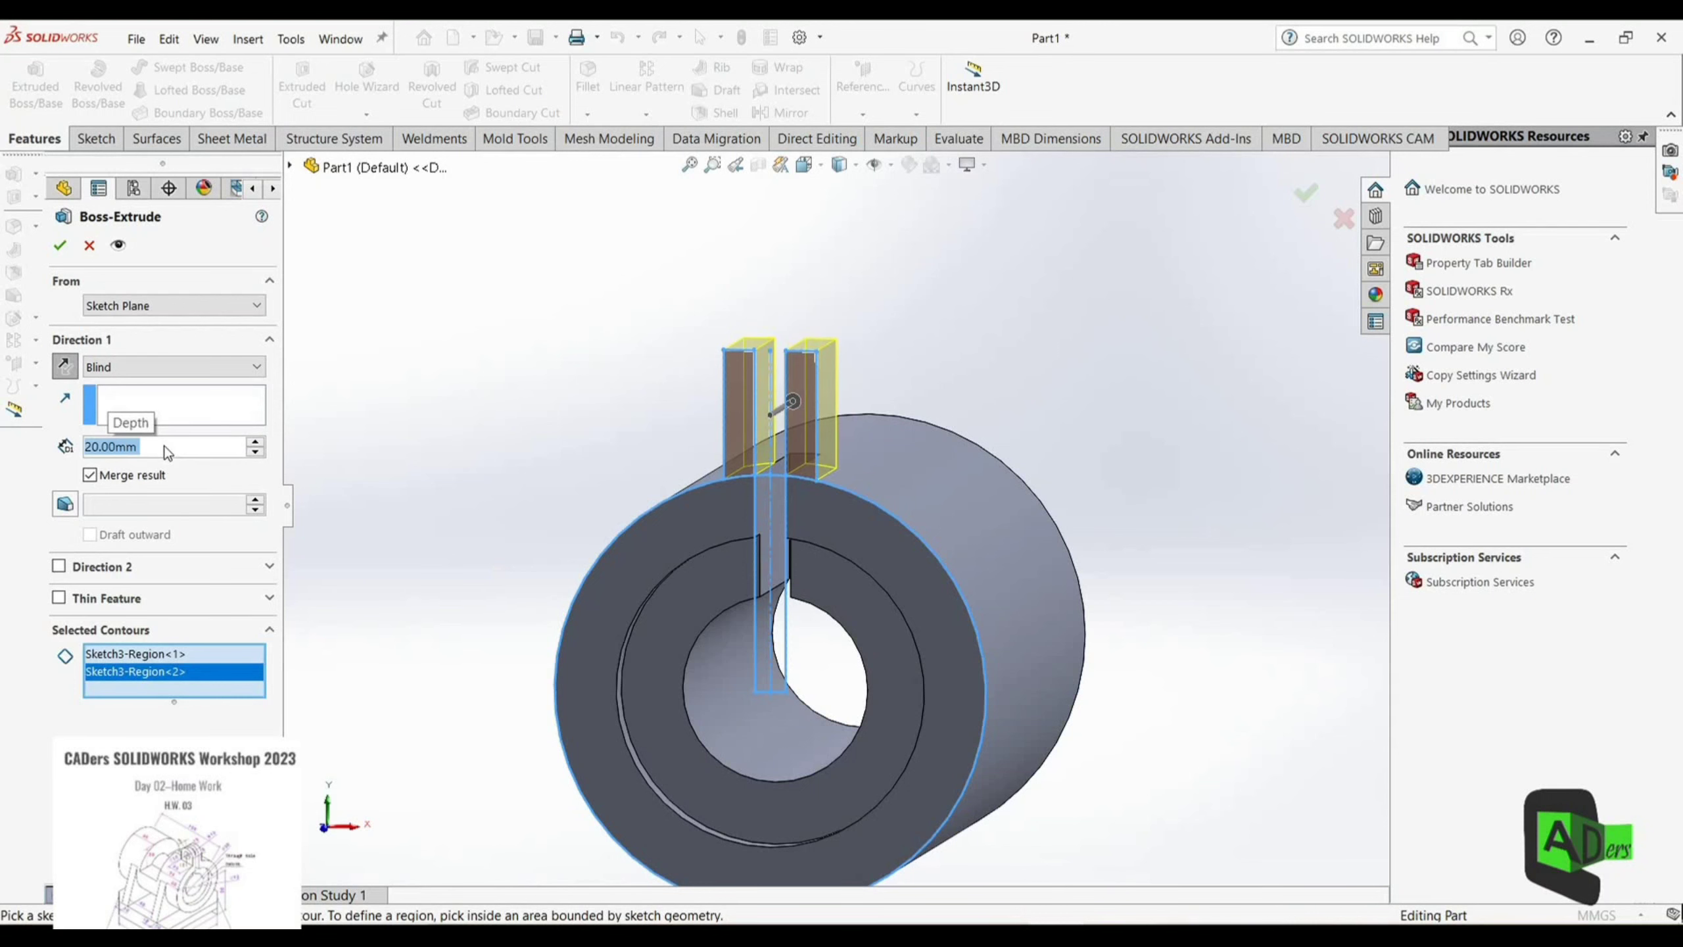
click(60, 247)
Step: Sketch a circle with a 10 mm radius on the Right Plane, centred roughly in the middle of the lug
click(122, 405)
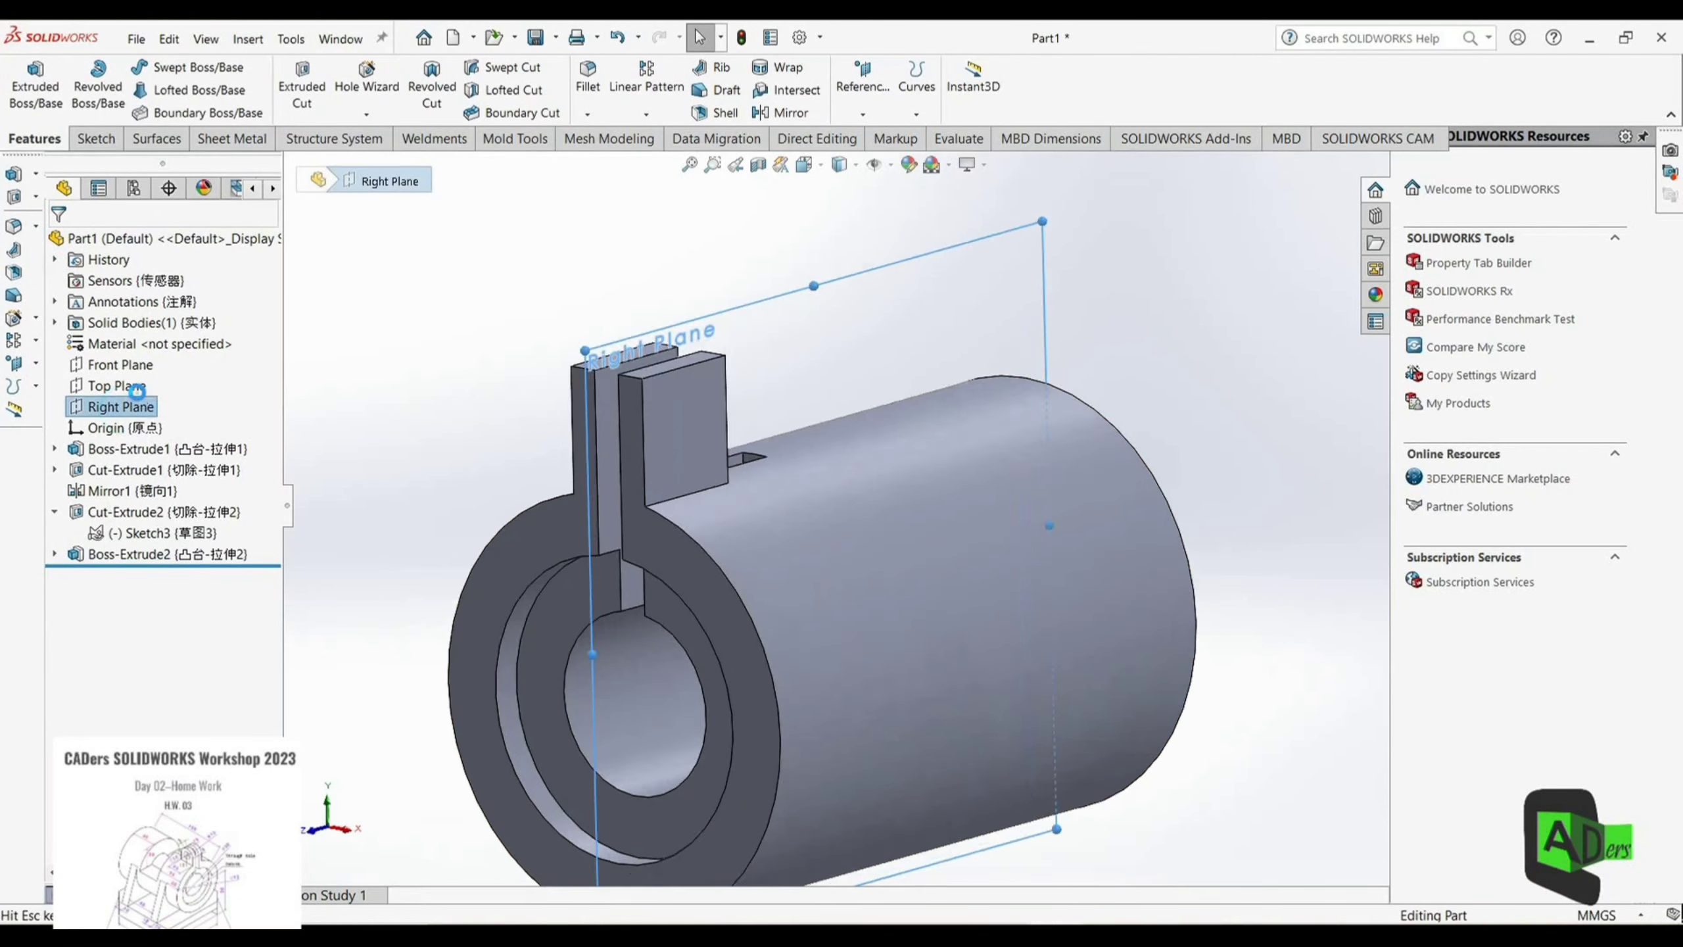
scroll(696, 272, up, 2)
scroll(677, 256, down, 5)
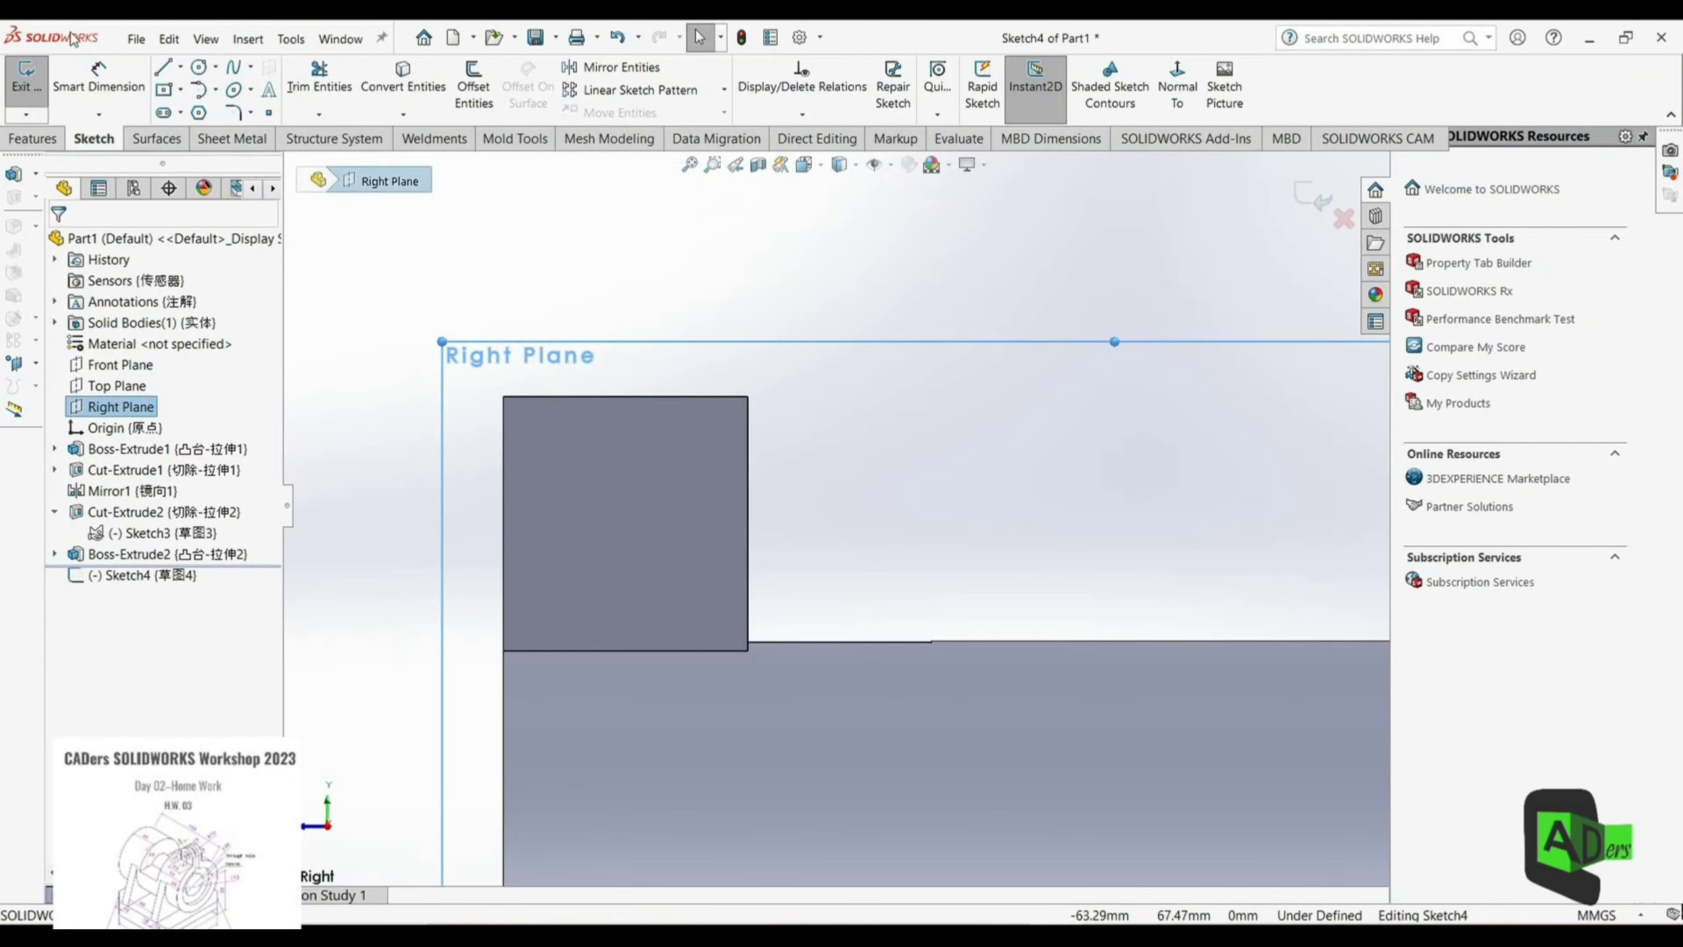
click(201, 68)
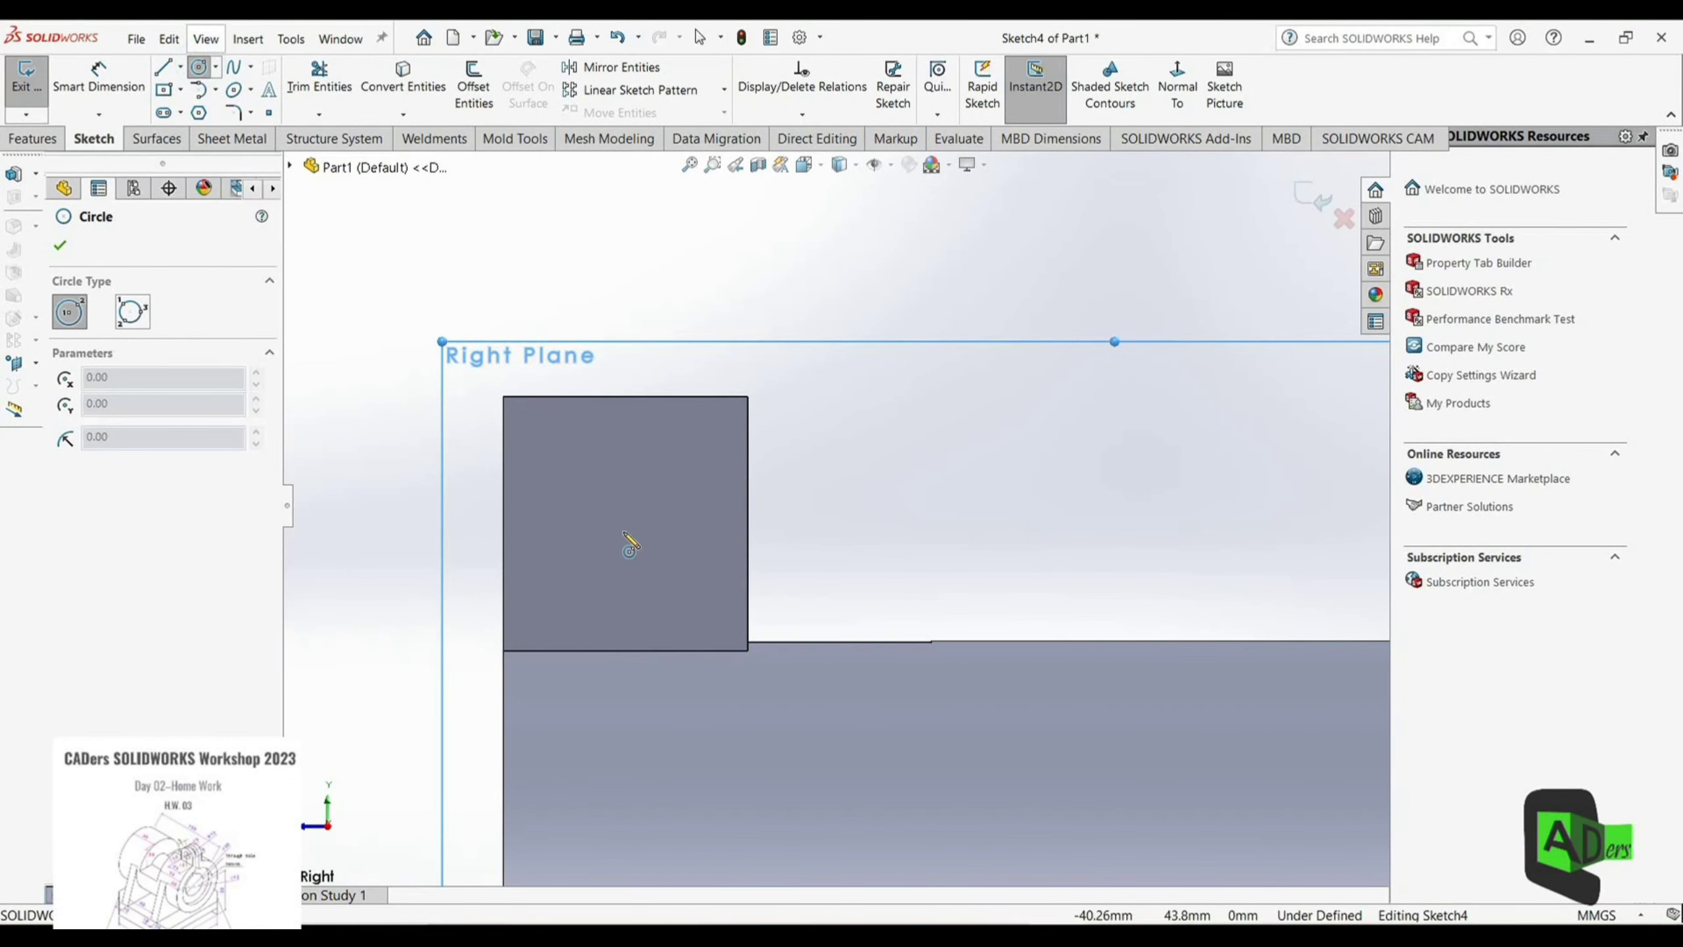
click(623, 530)
click(505, 396)
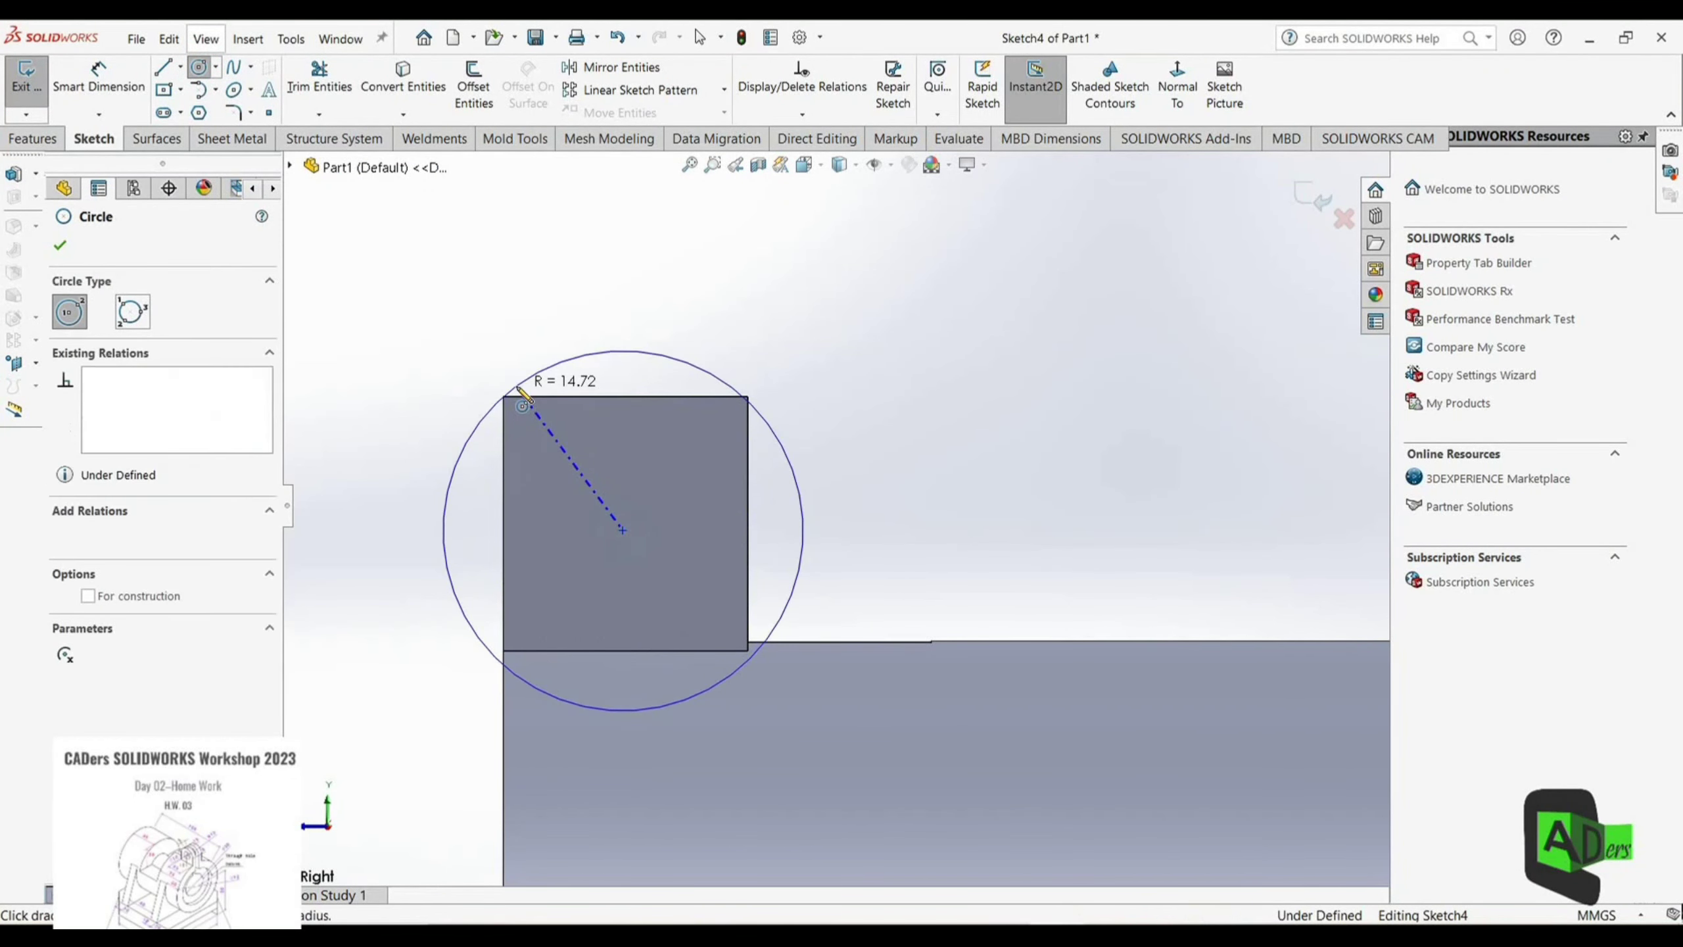
key(Return)
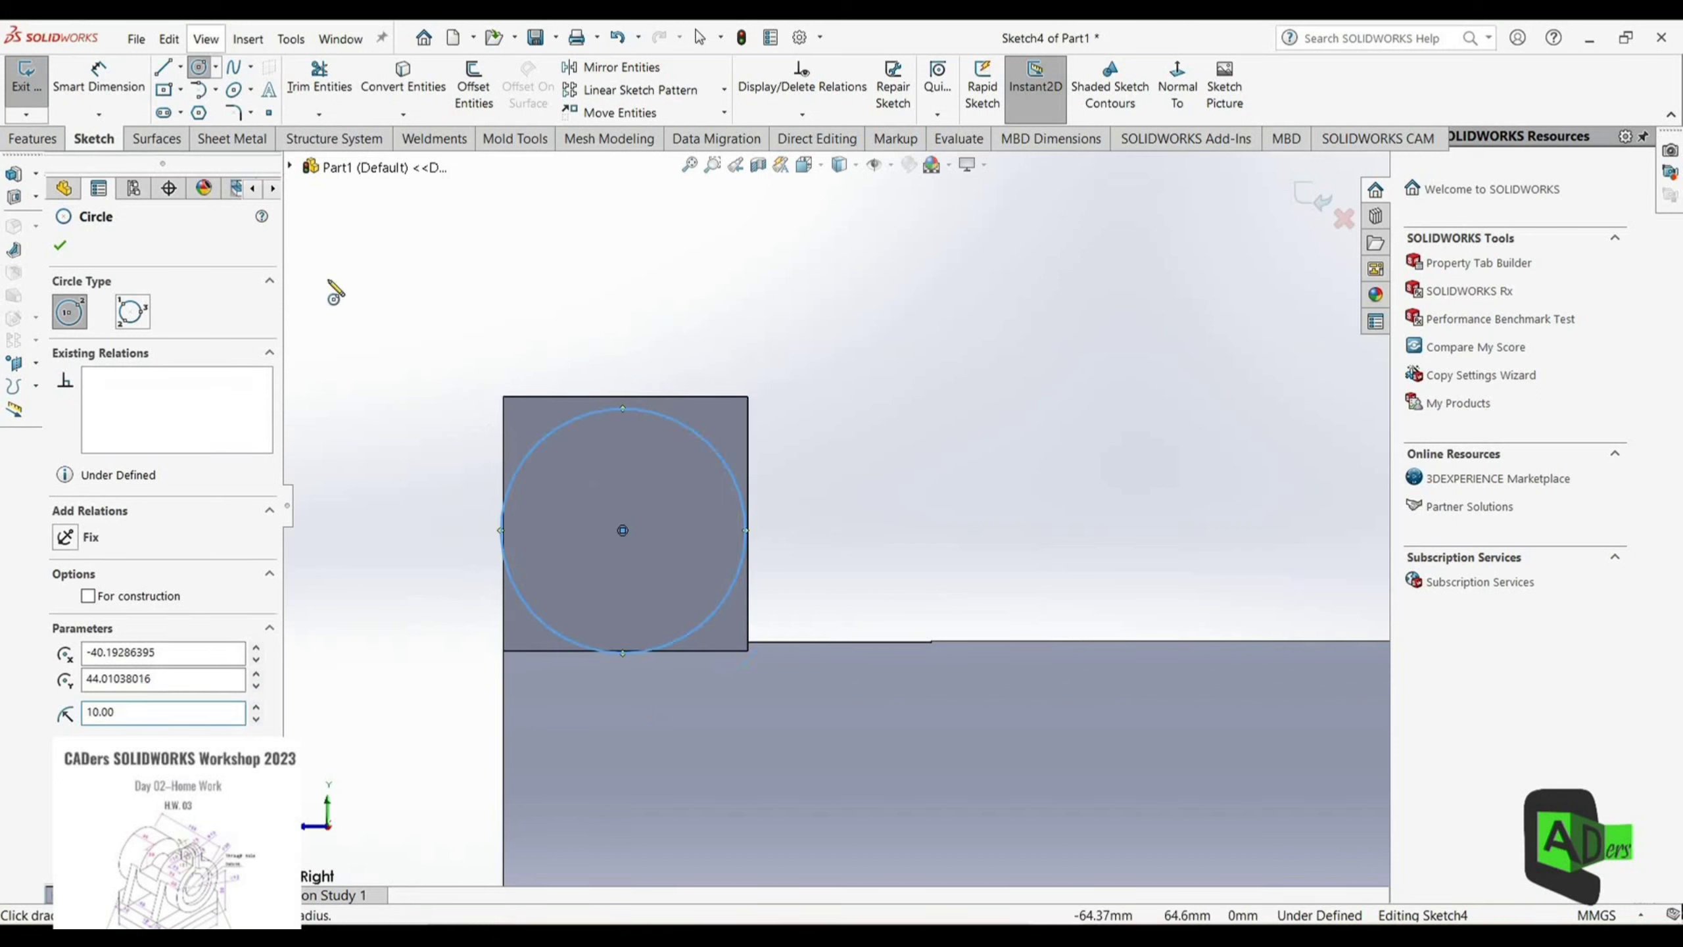
click(60, 245)
Step: Dimension the circle's centre 10 mm horizontally from the lug's outer vertical edge
click(98, 83)
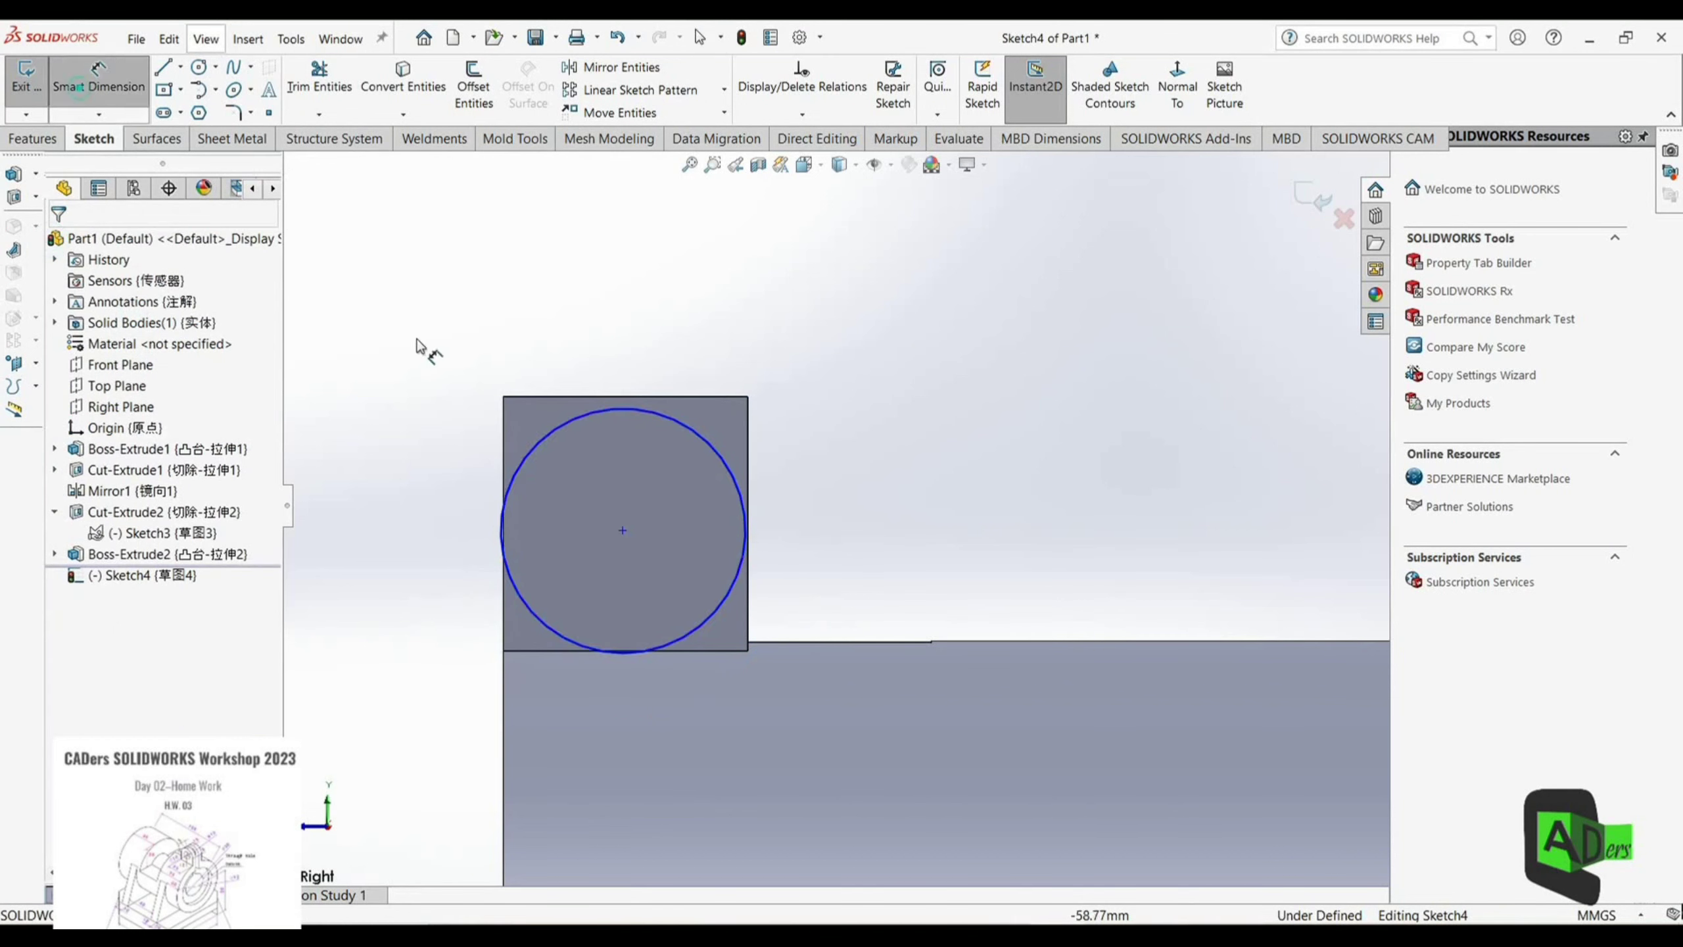
click(623, 531)
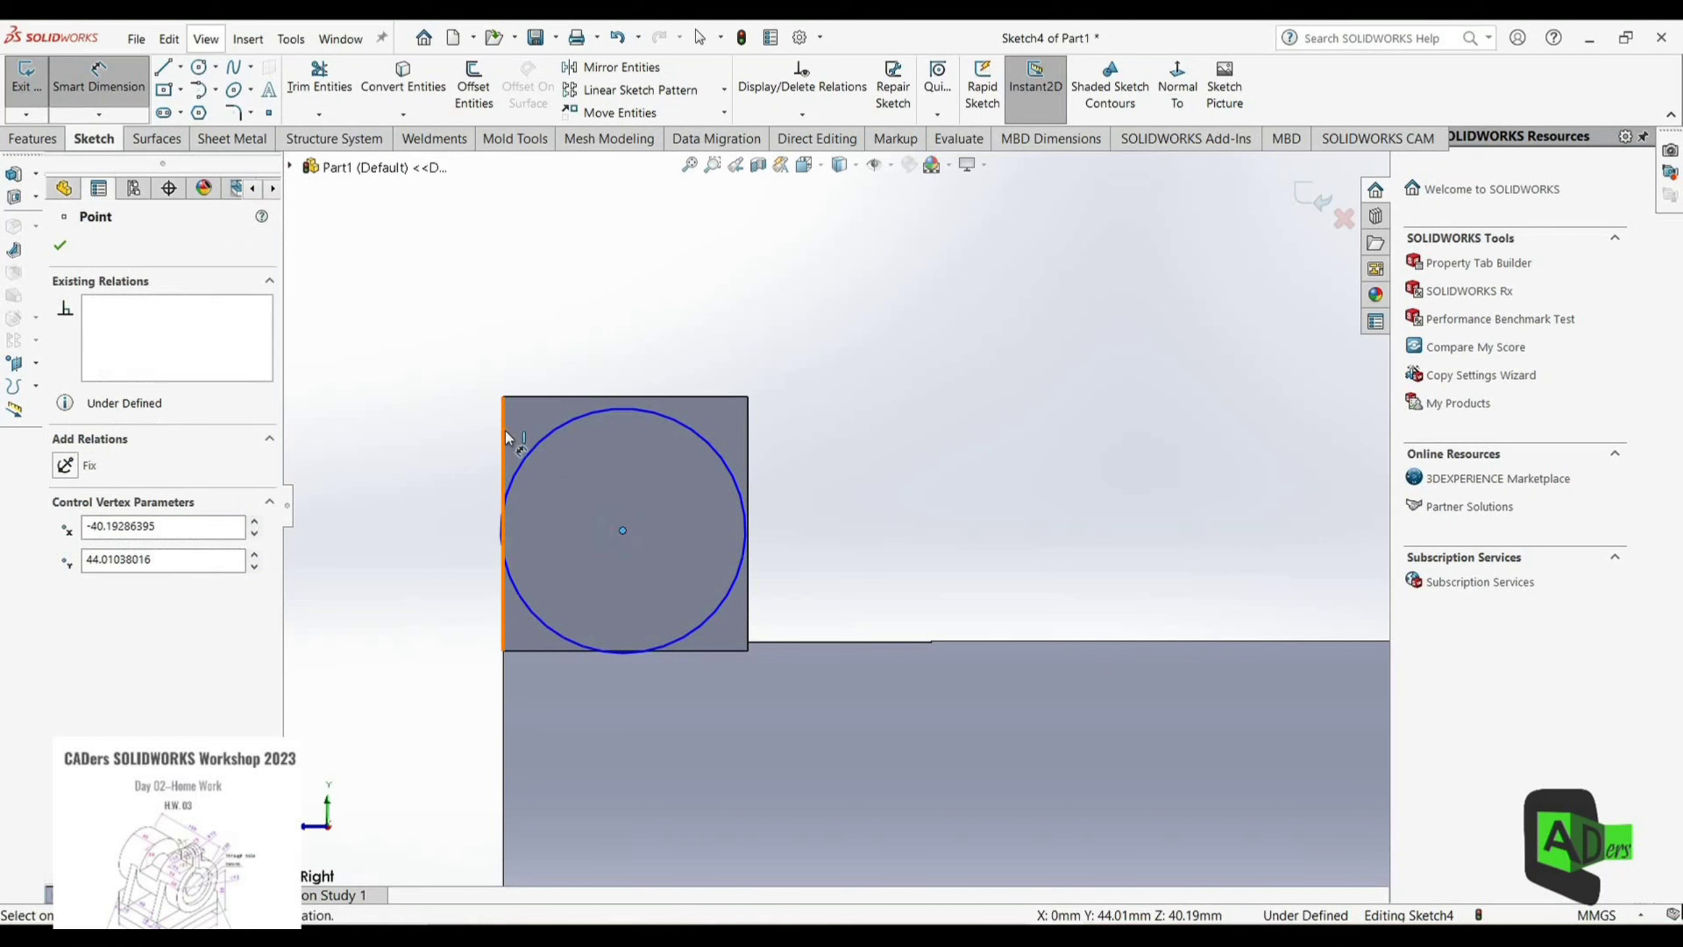
click(508, 438)
click(573, 273)
text(1)
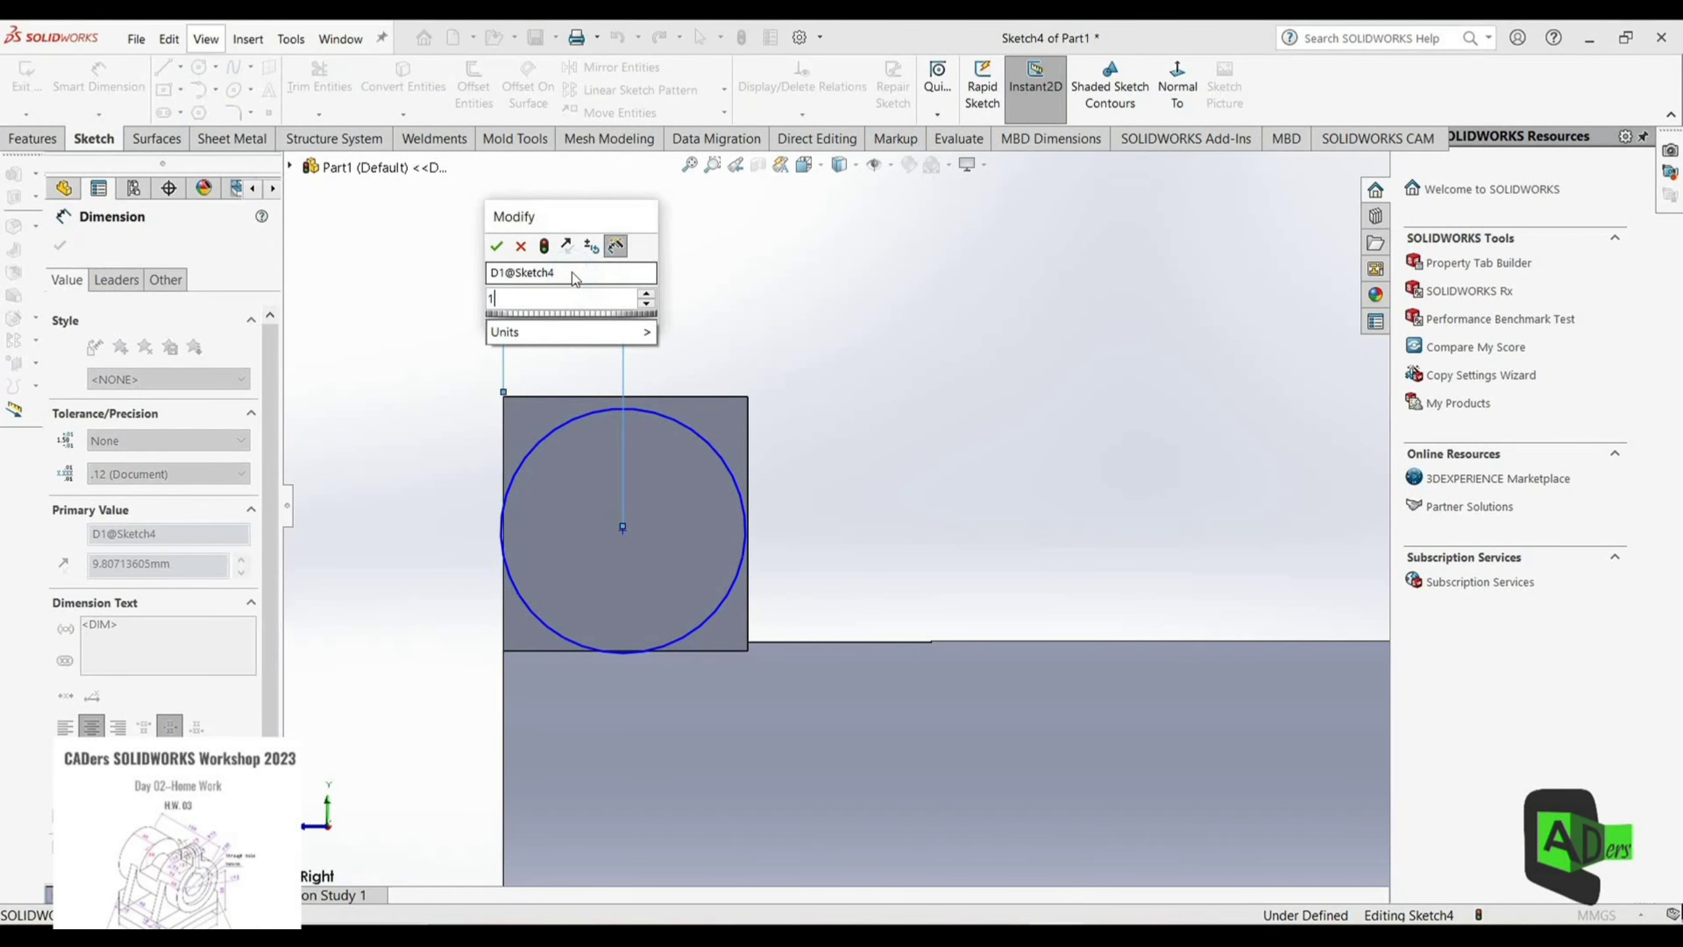
text(0)
key(Return)
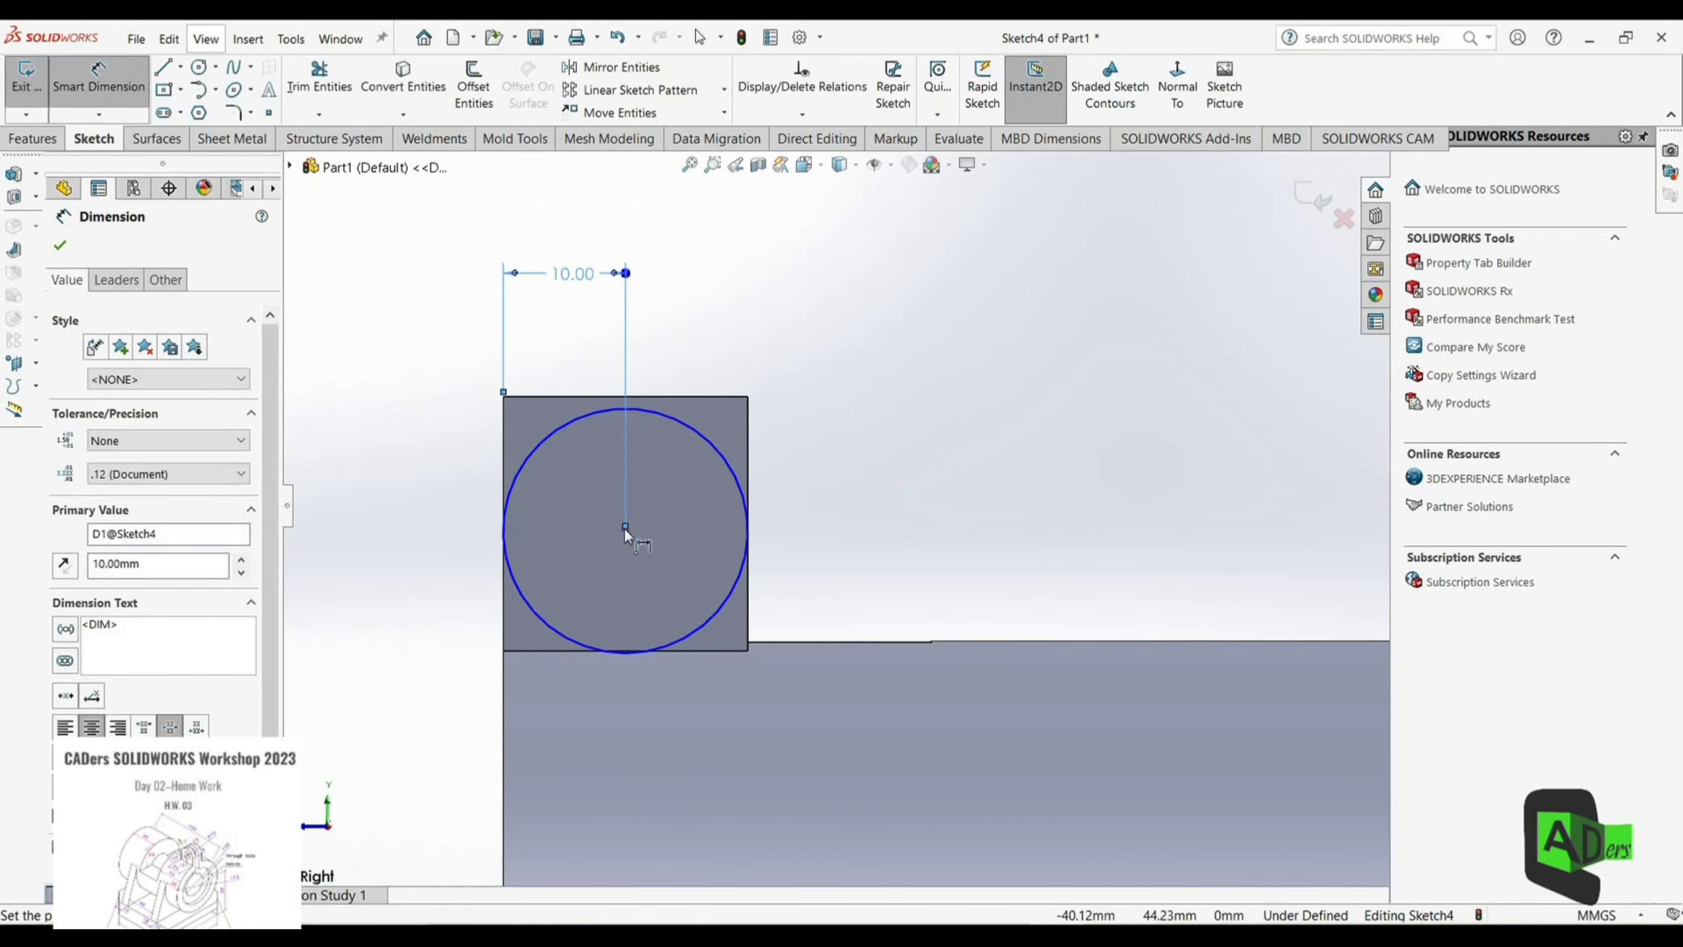
Step: Dimension the circle's centre 10 mm vertically from the lug's lower edge
click(625, 530)
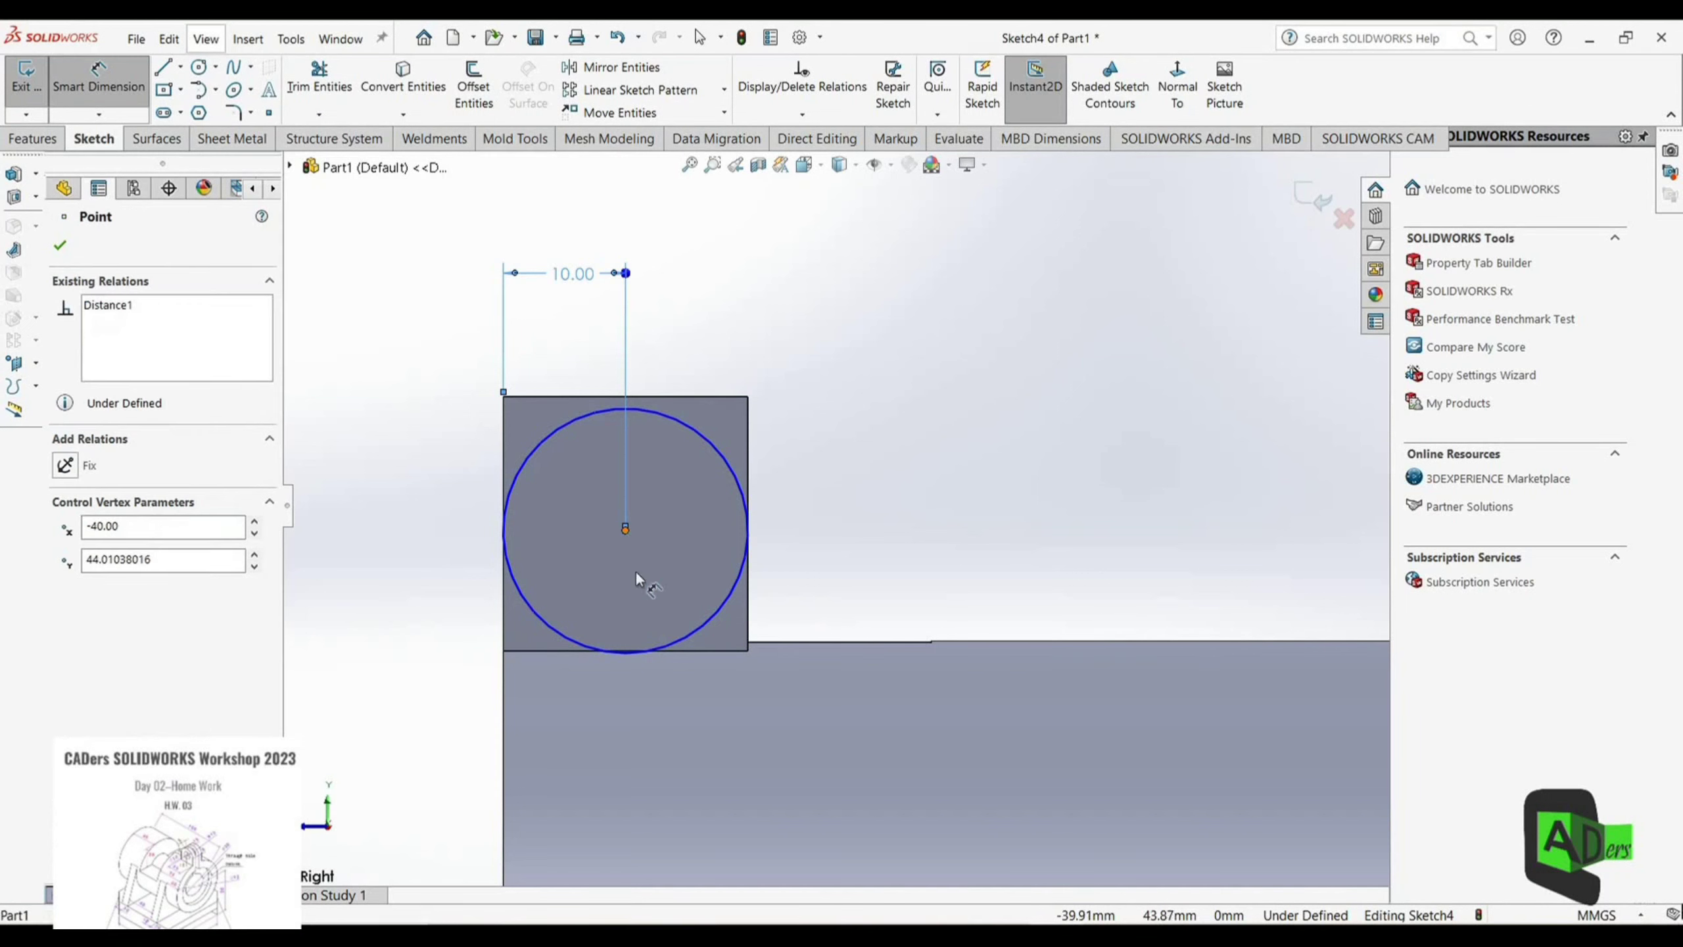
click(689, 650)
click(403, 555)
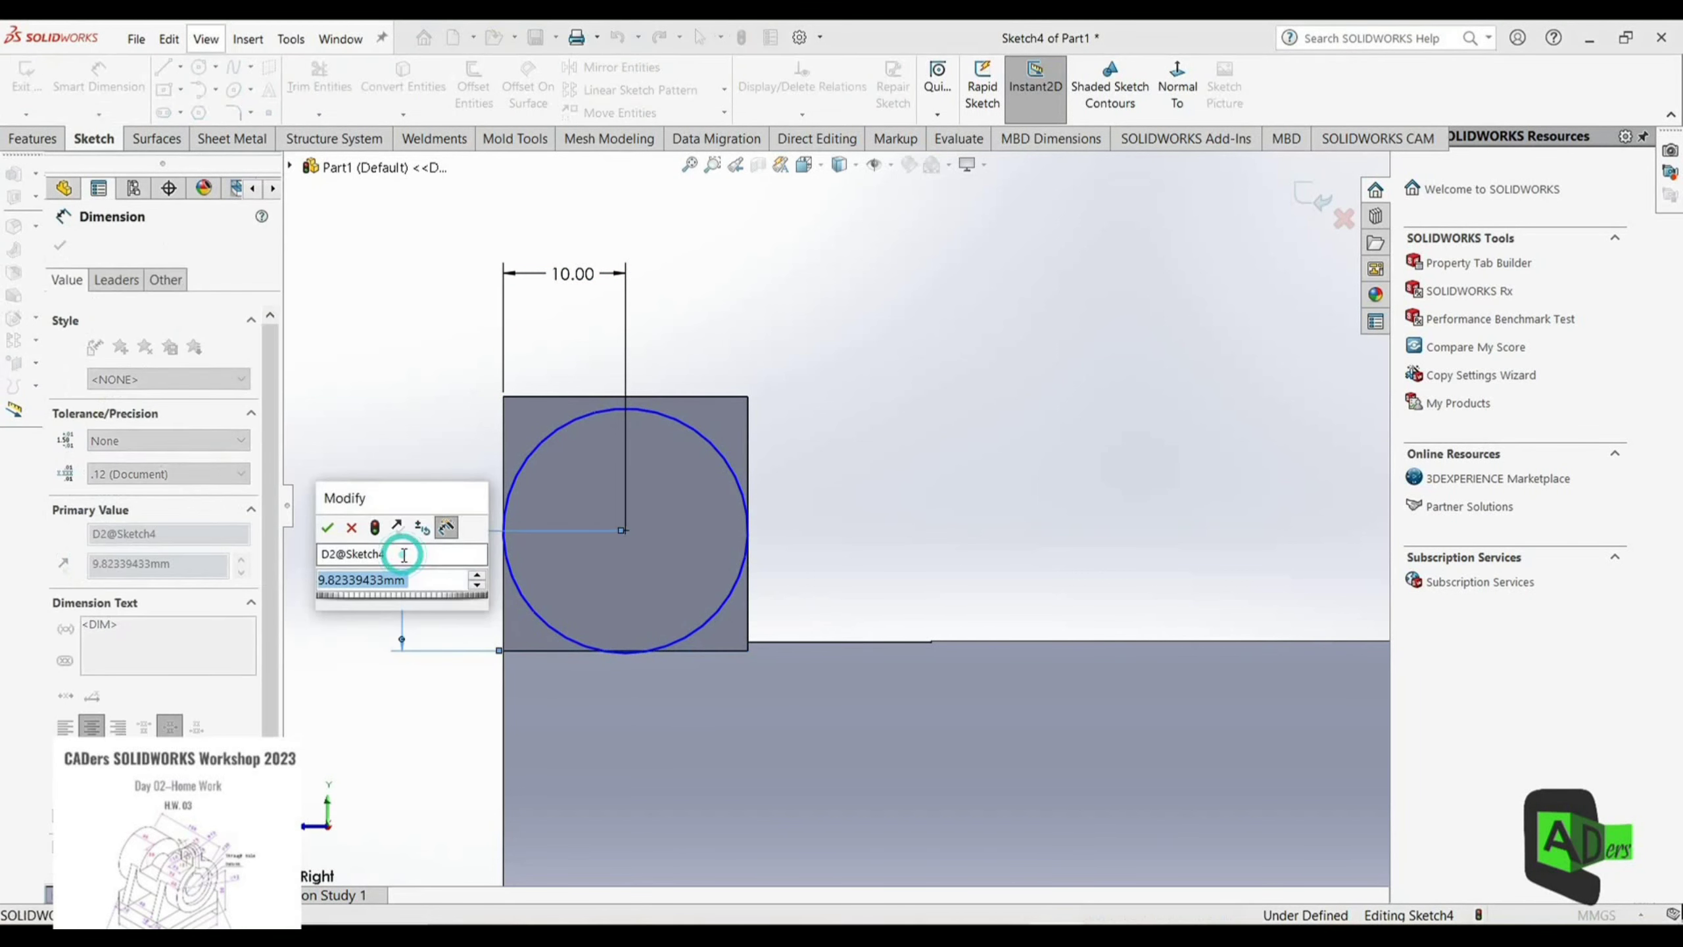
text(10)
key(Return)
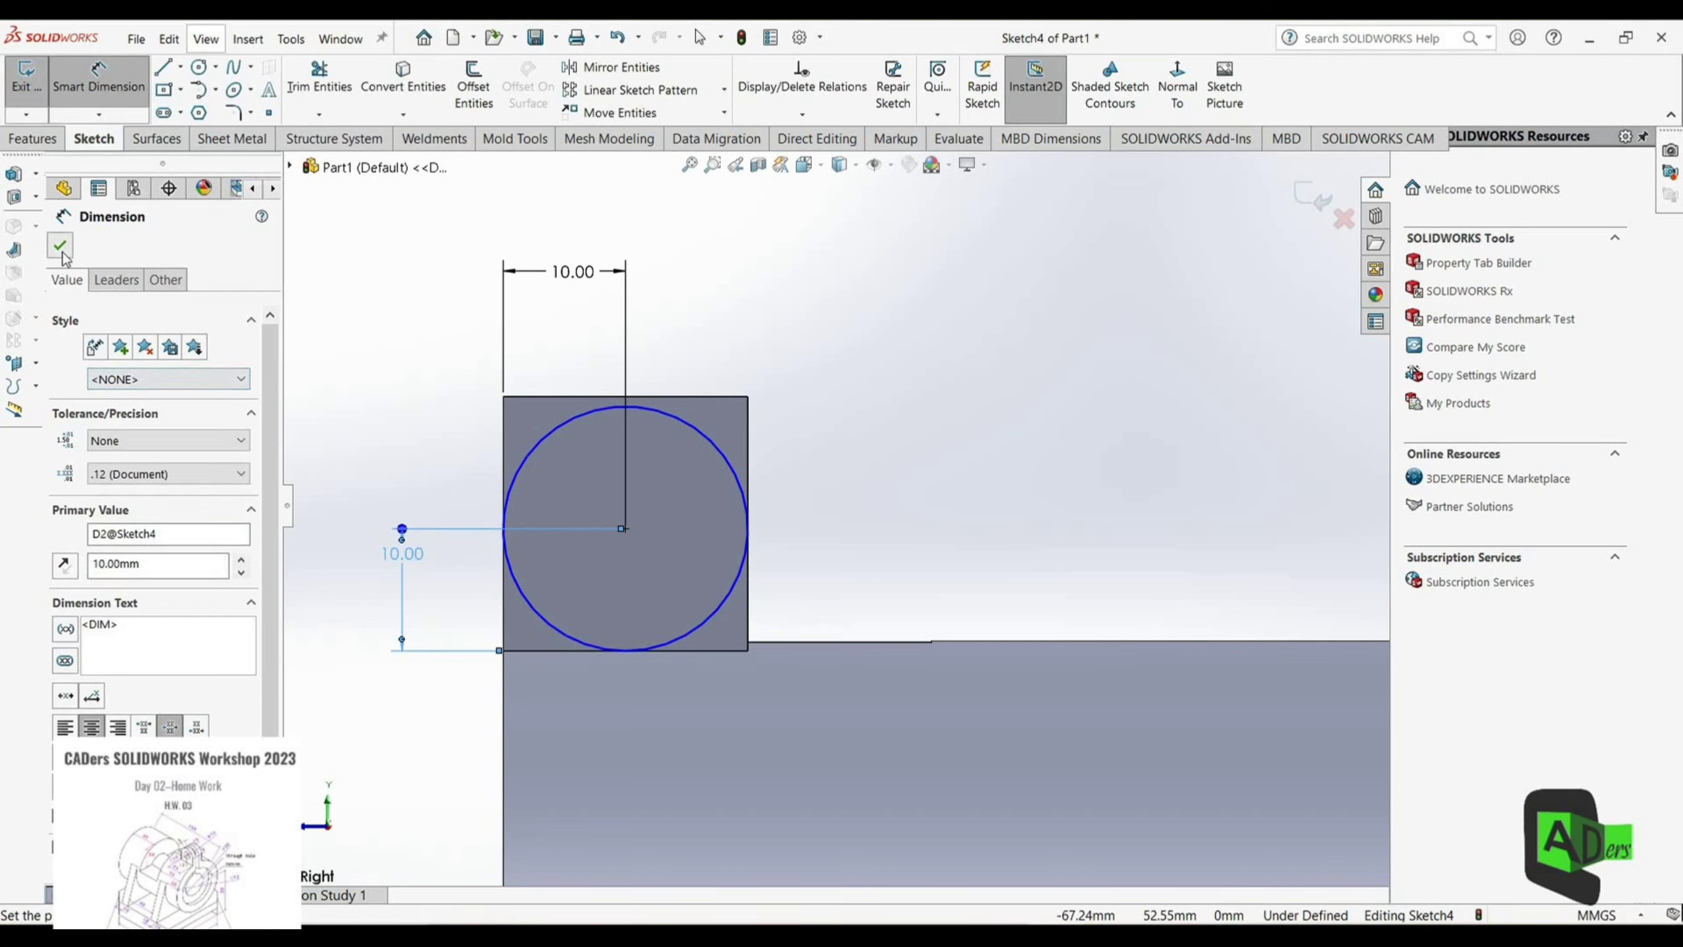
click(60, 246)
Step: Convert the outline of the lug's side face into sketch entities around the circle
click(31, 138)
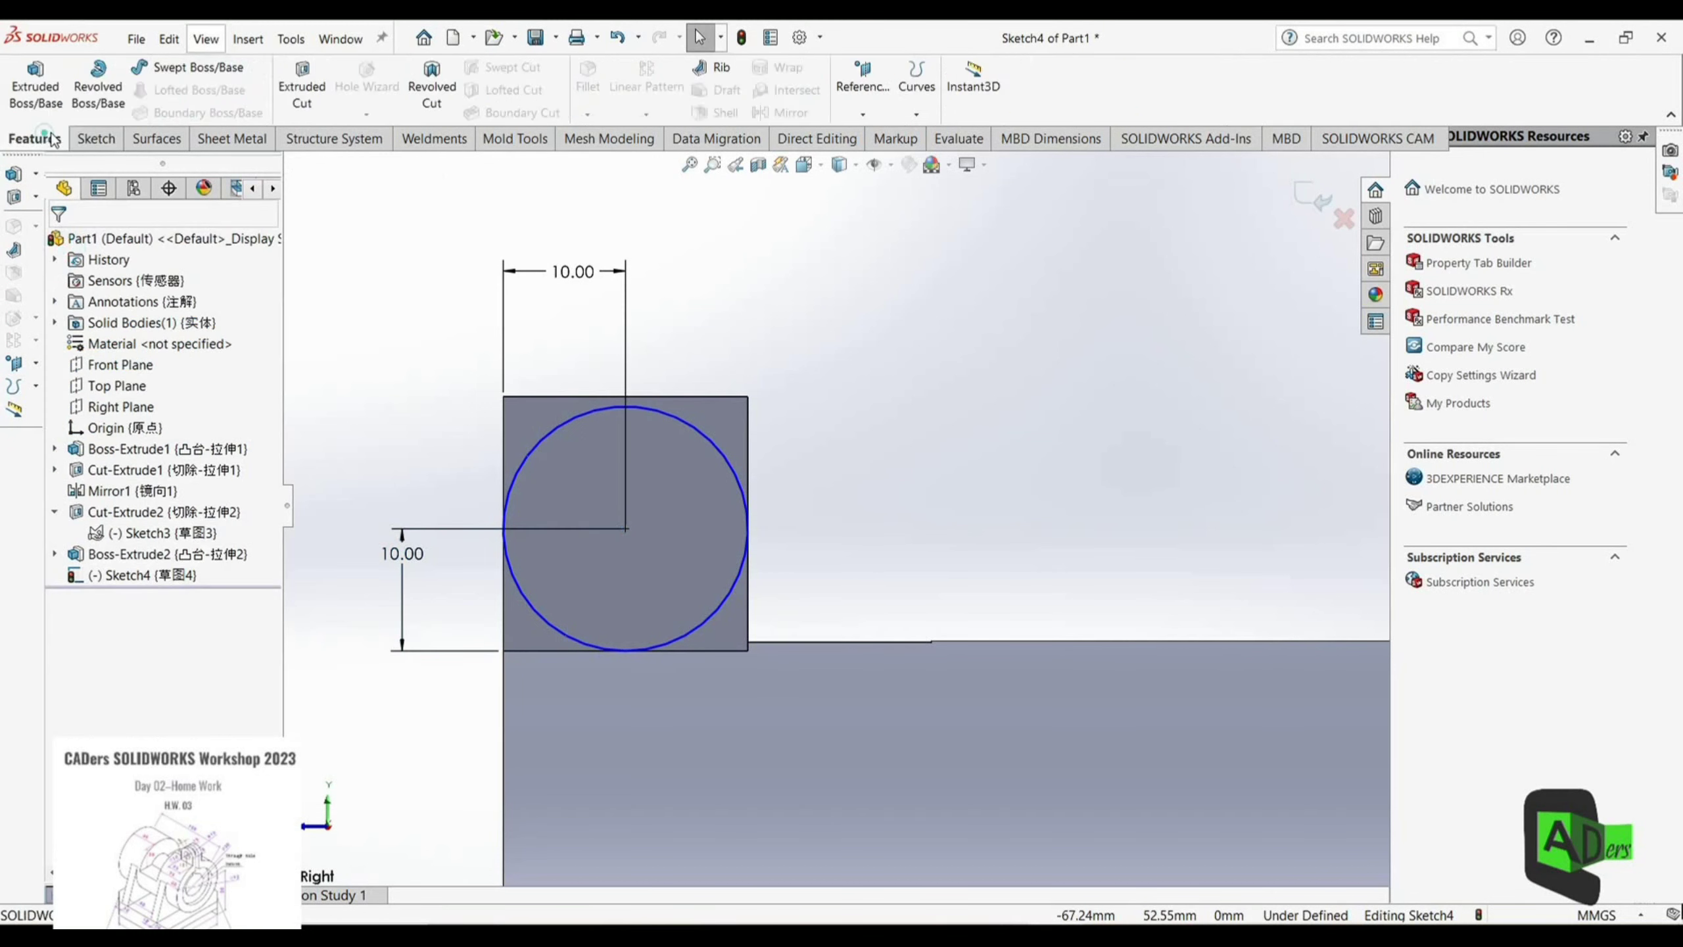
click(98, 142)
click(414, 112)
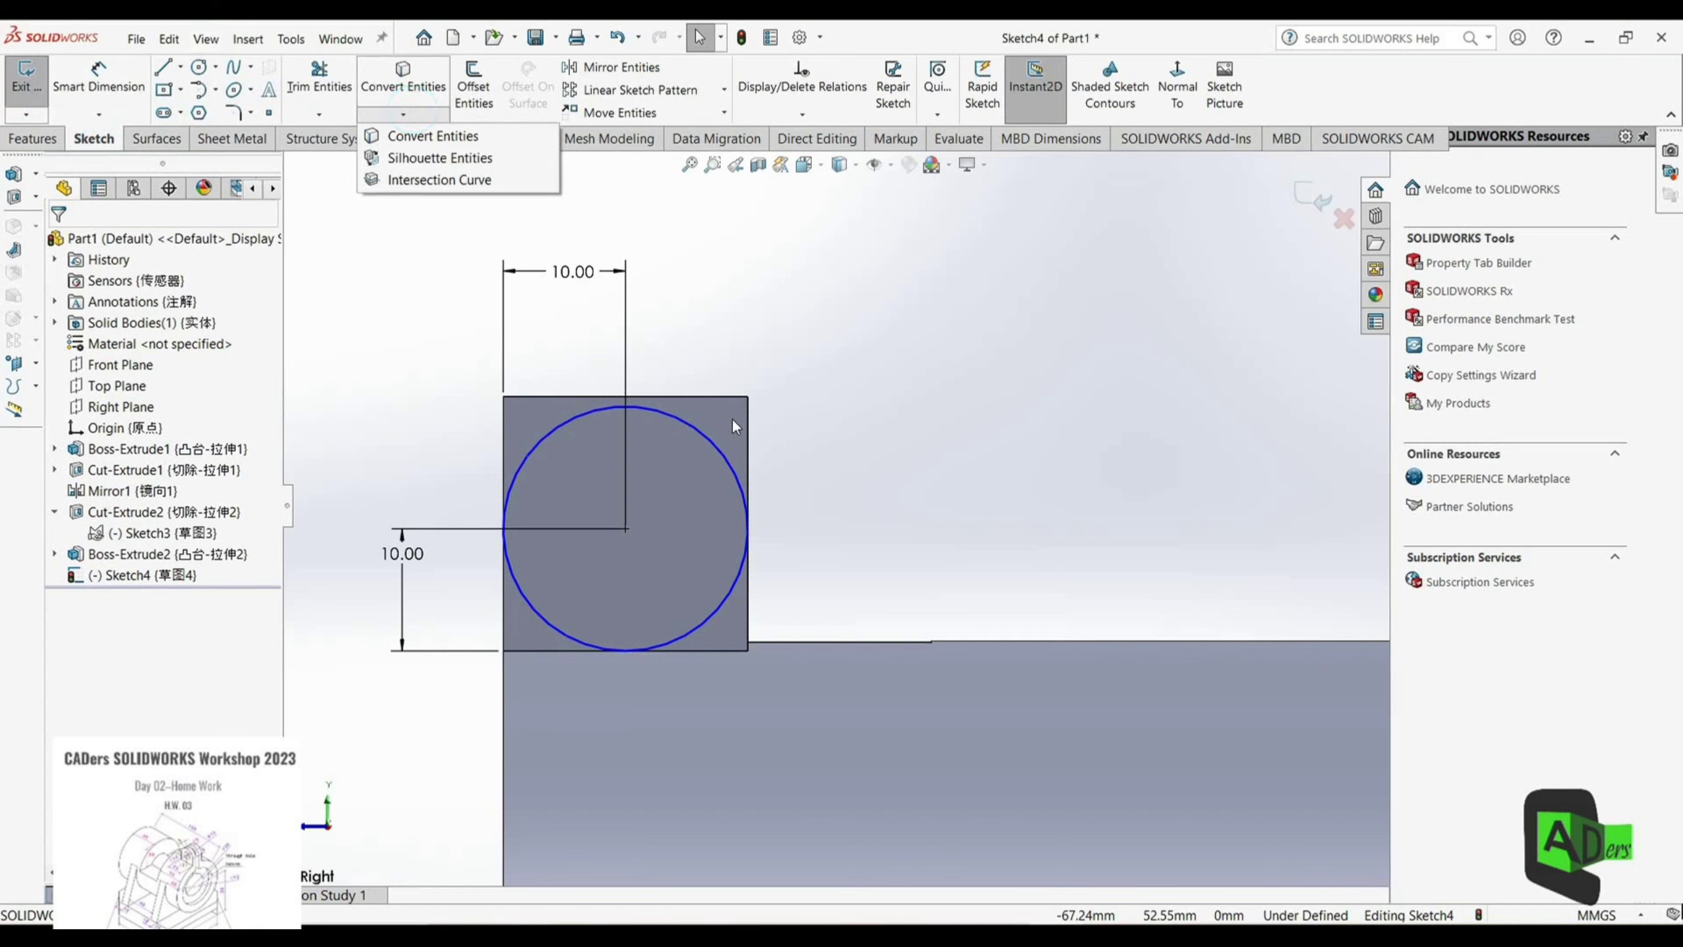
click(424, 136)
click(719, 421)
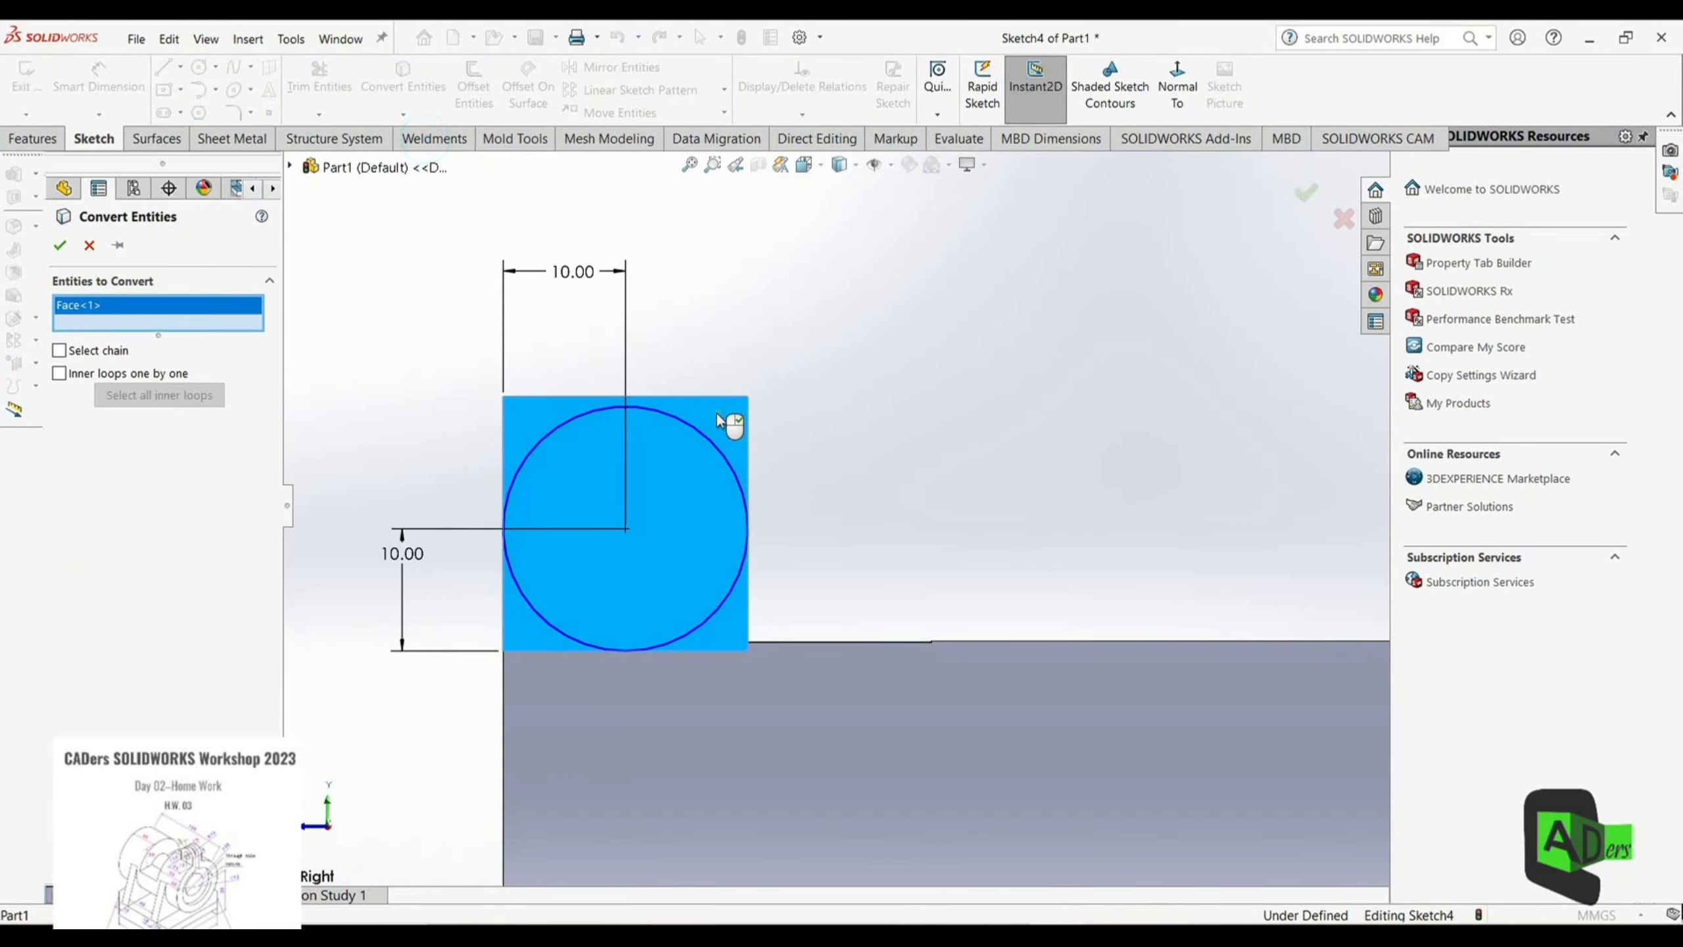
click(60, 245)
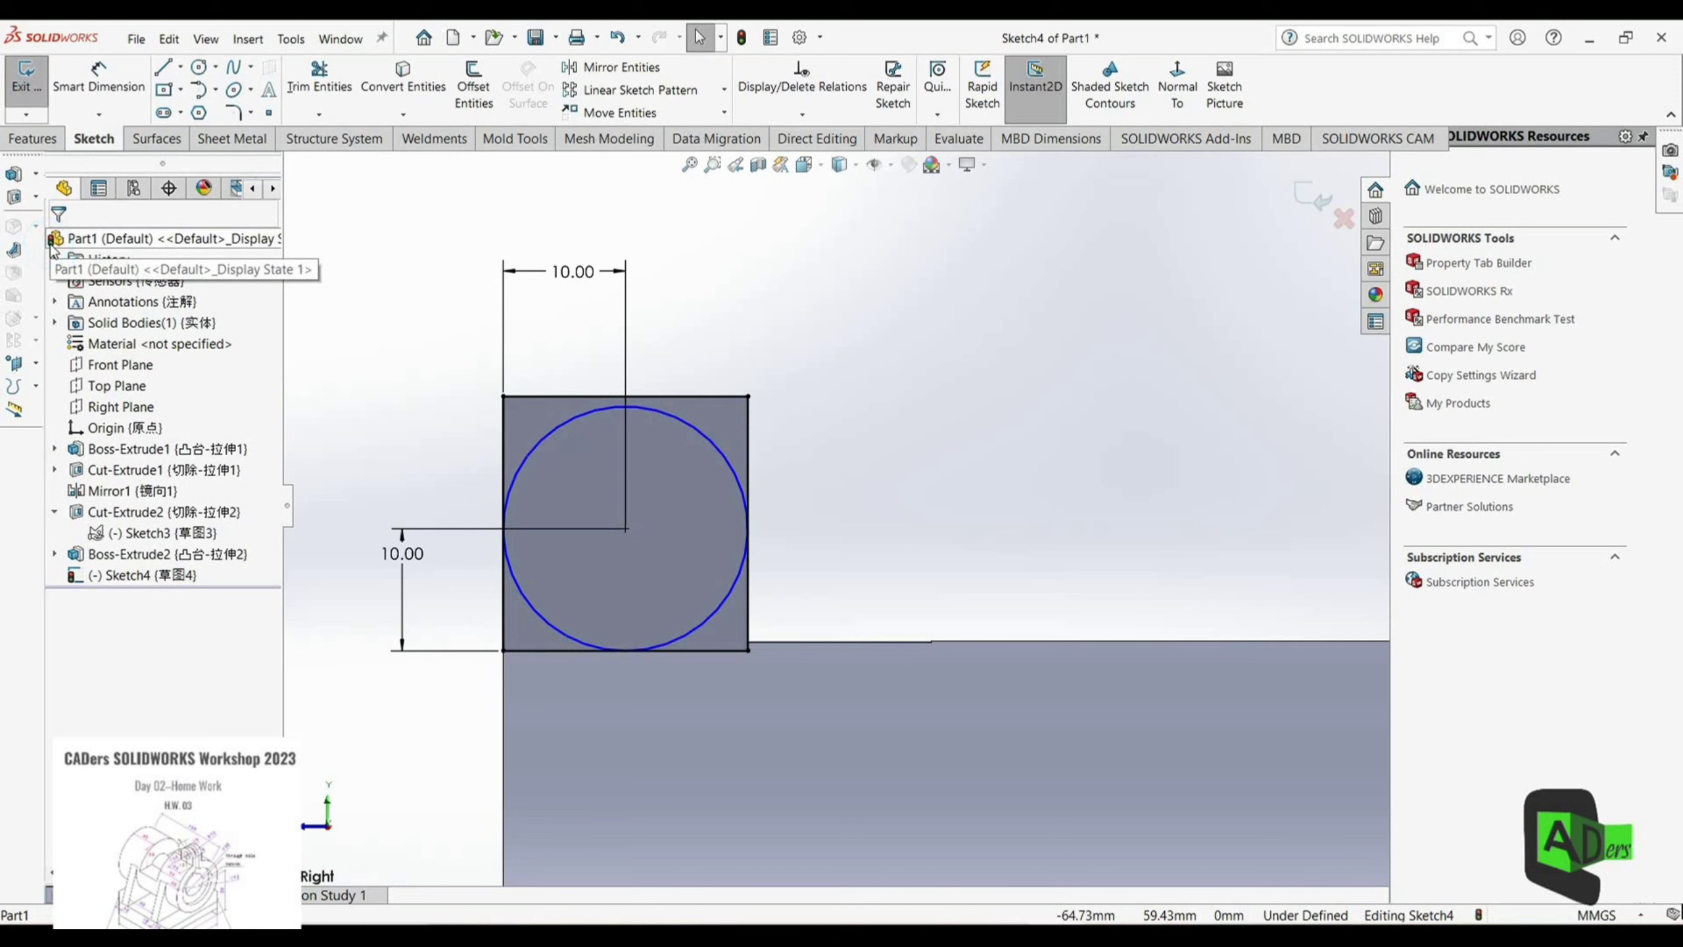
Step: Cut away the lug region above the circle with a 20 mm Mid Plane extruded cut to round both lugs
click(34, 140)
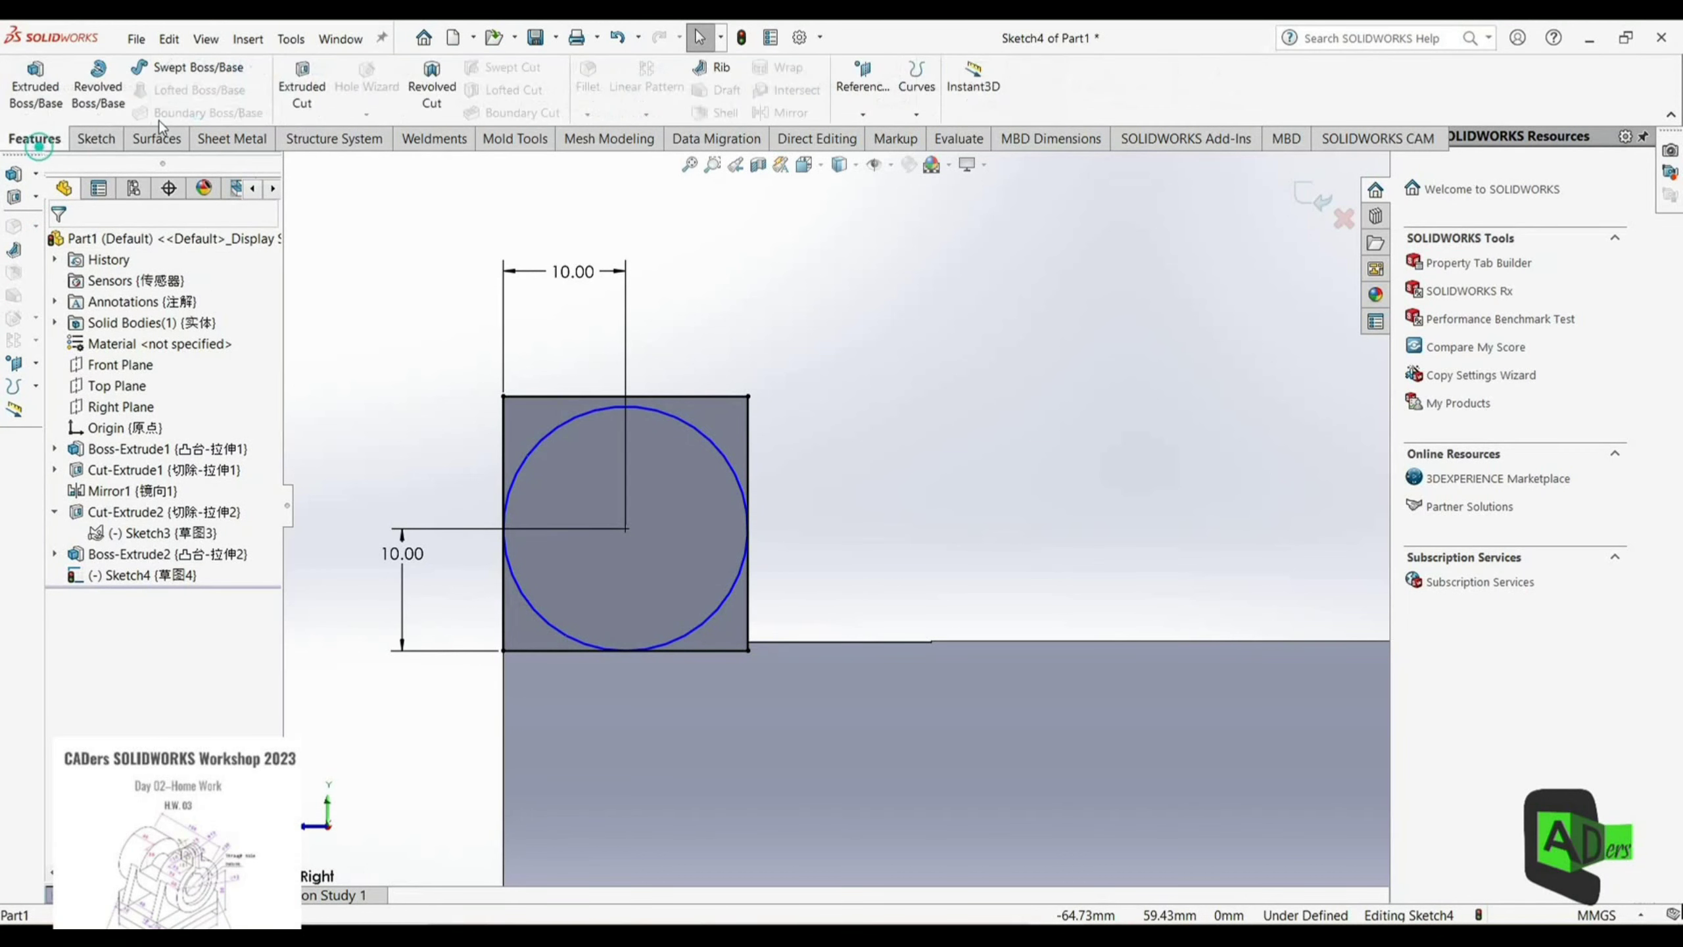
click(325, 96)
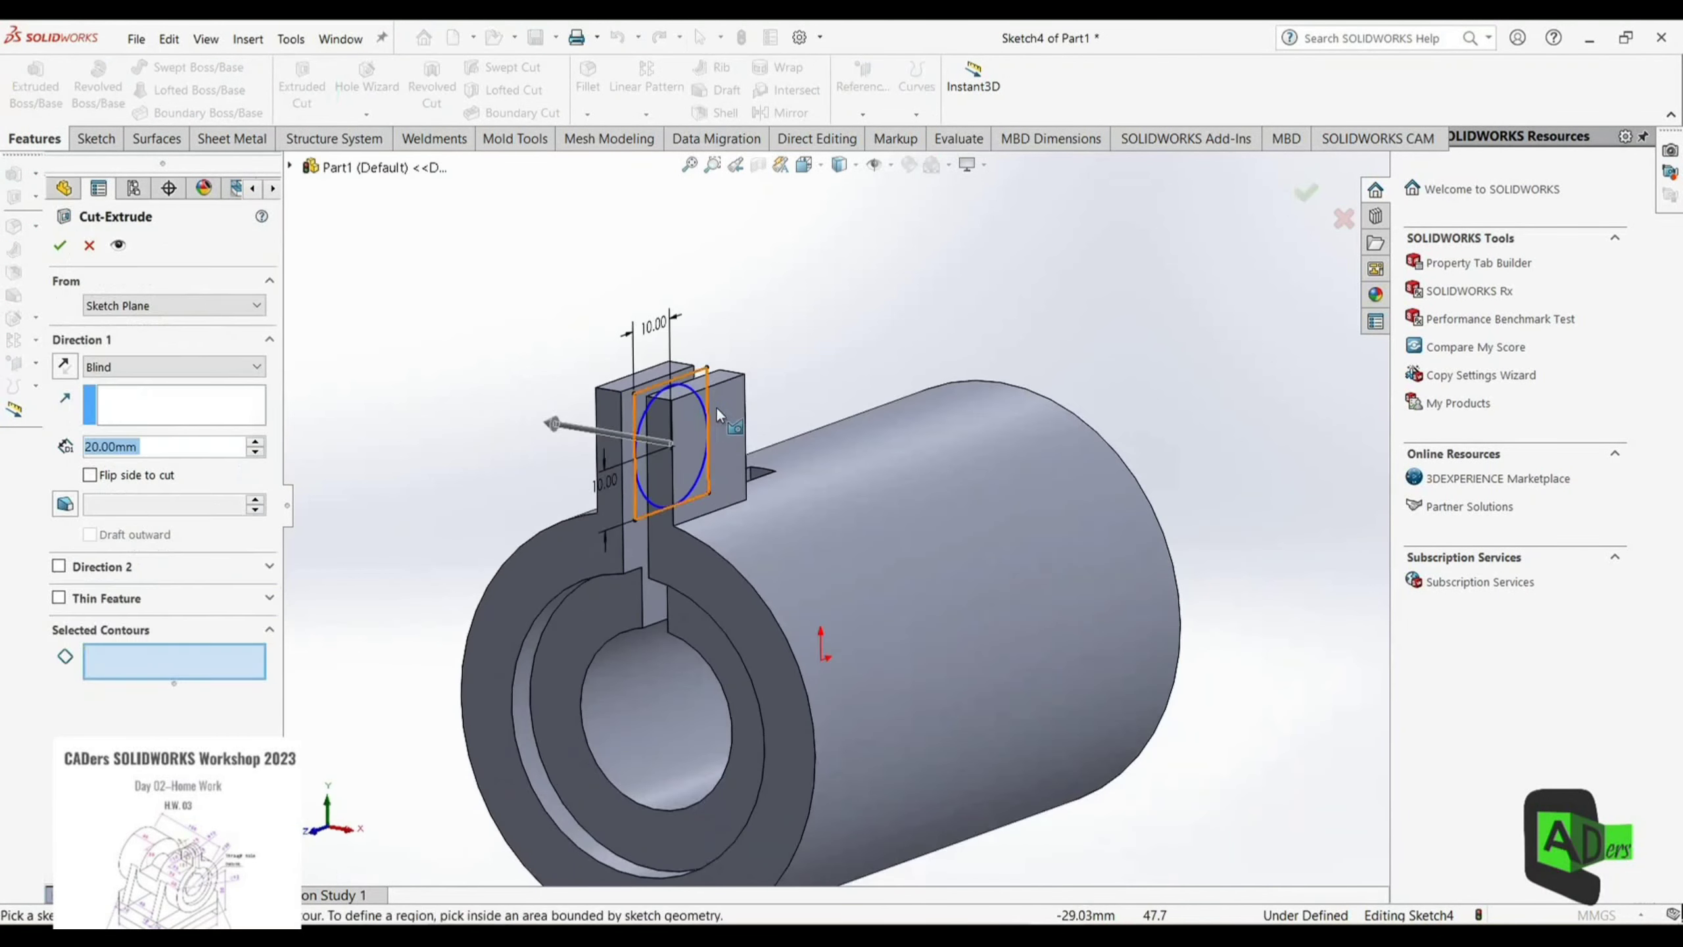
middle_drag(779, 405, 569, 383)
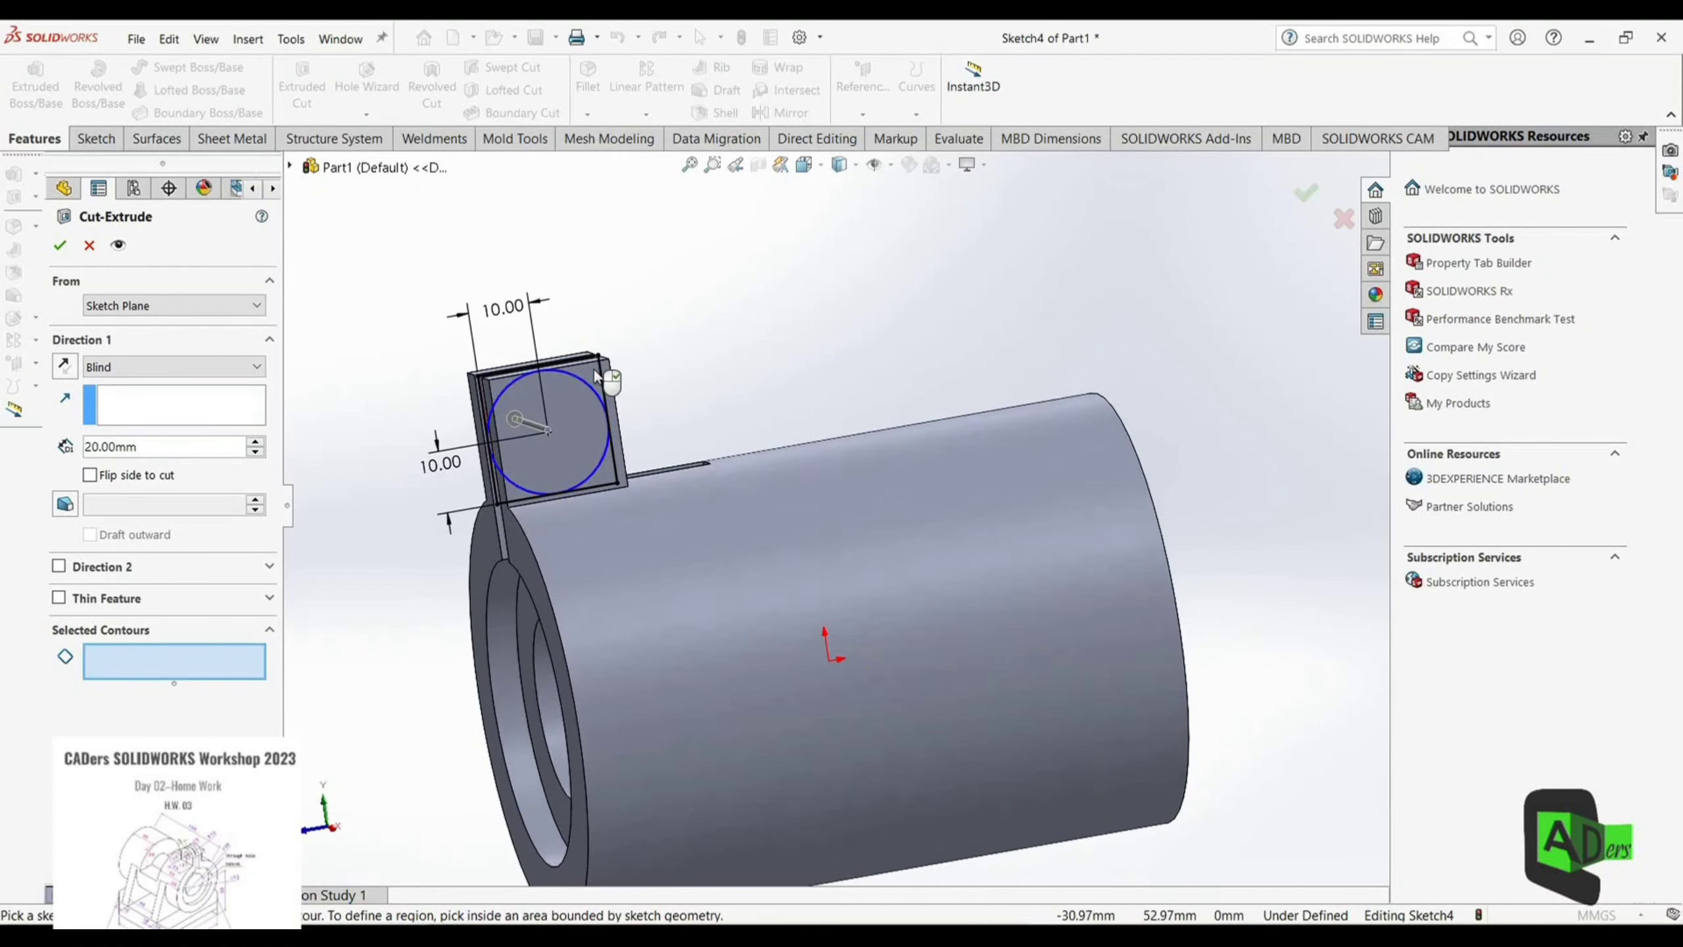
click(595, 368)
middle_drag(688, 352, 769, 378)
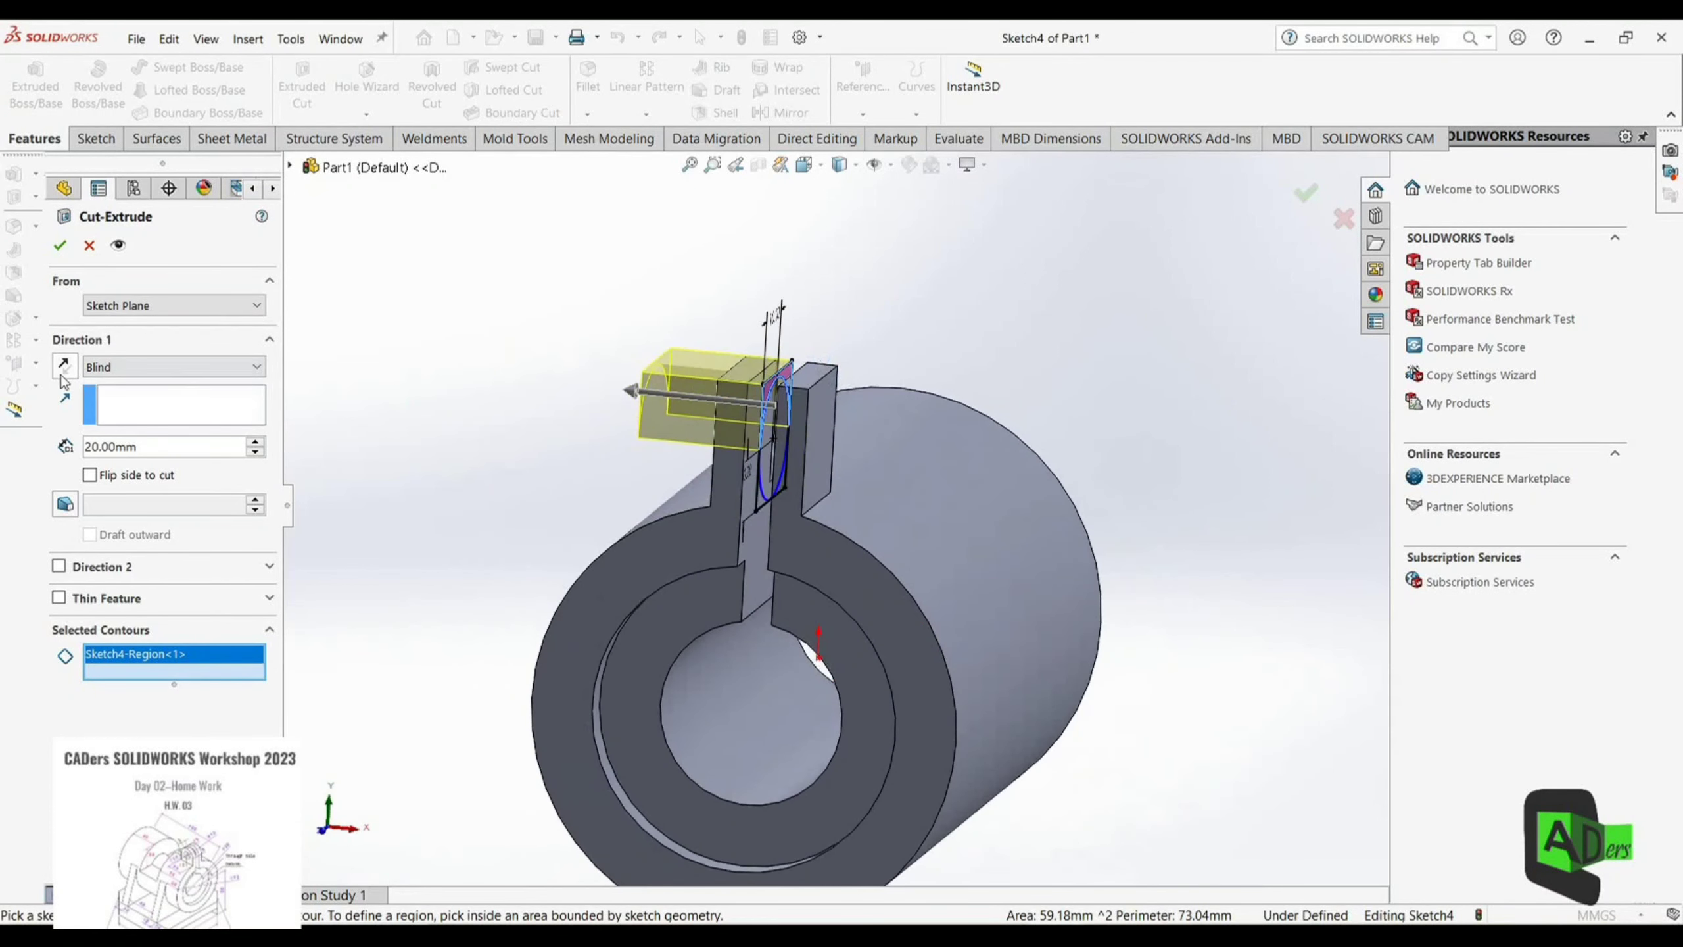
click(103, 369)
click(118, 511)
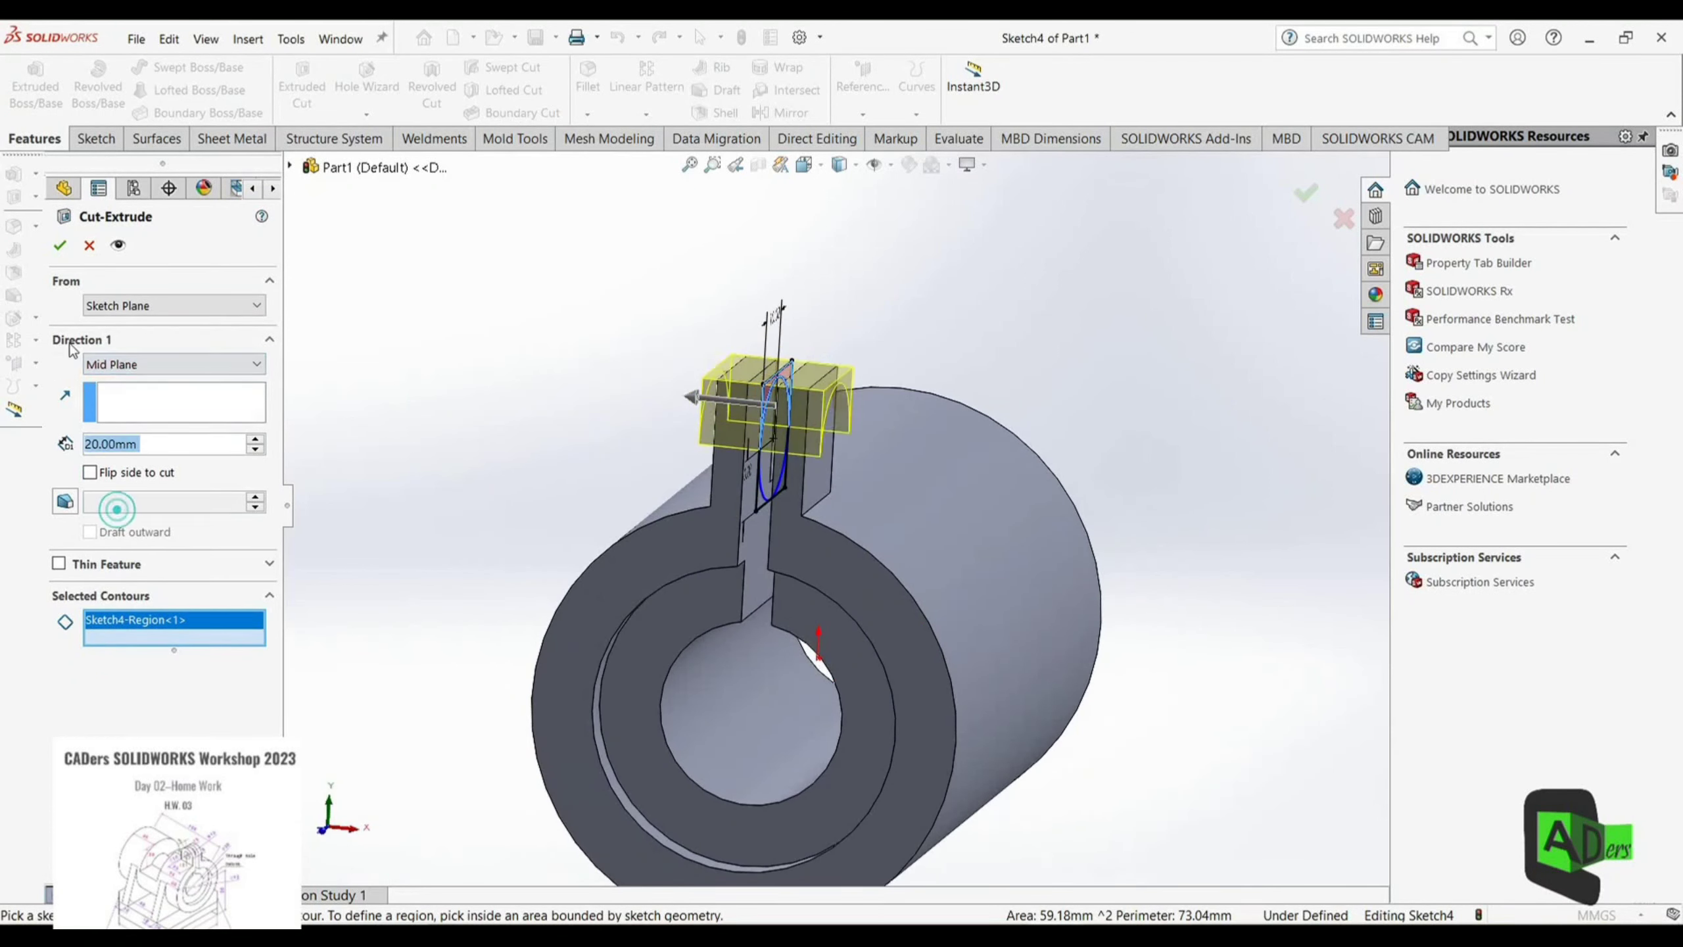
click(60, 246)
Step: Sketch a circle near the middle of the rounded lug's outer side face
middle_drag(952, 524, 728, 471)
click(584, 391)
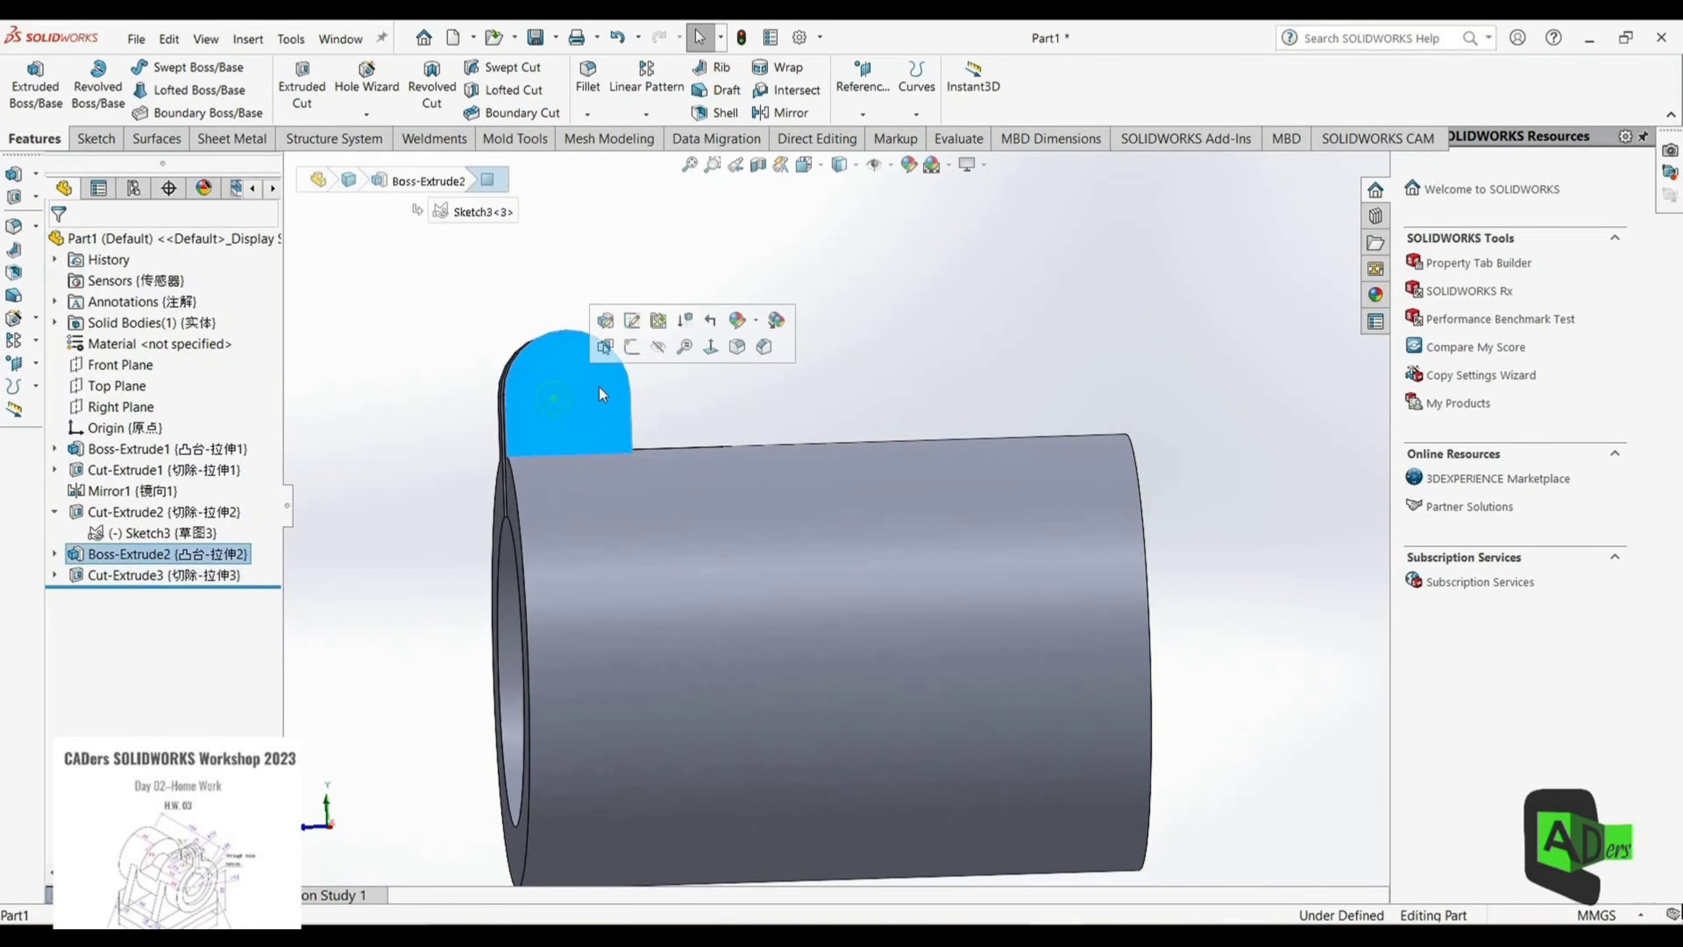
click(630, 349)
scroll(763, 365, down, 3)
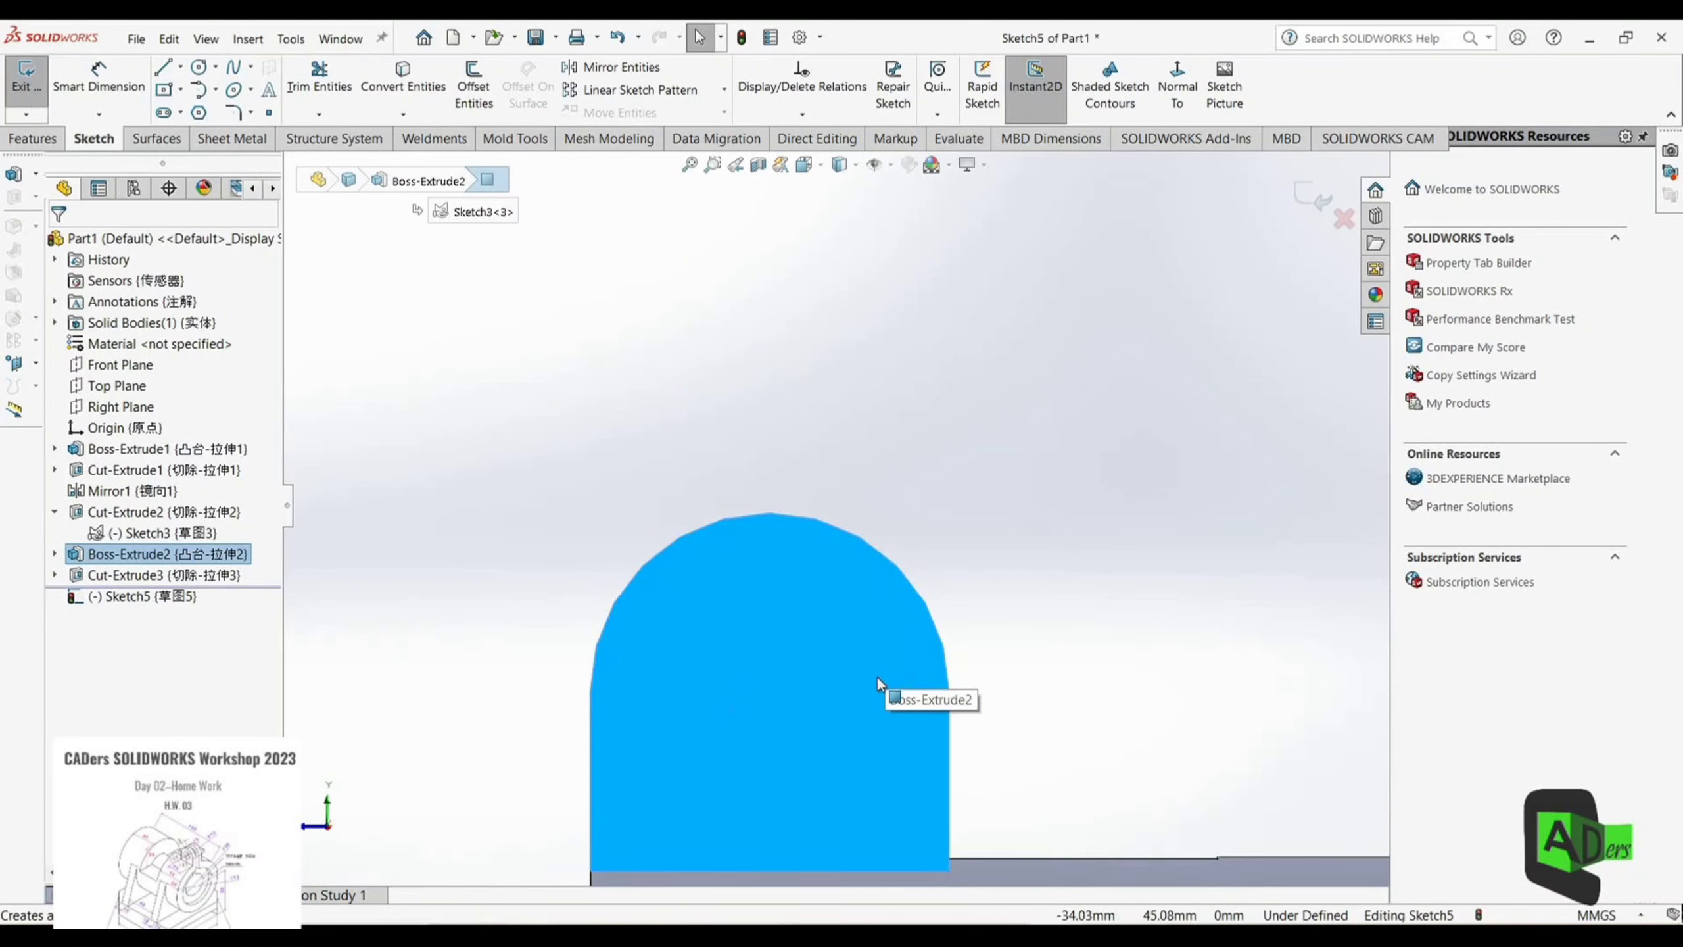
click(205, 71)
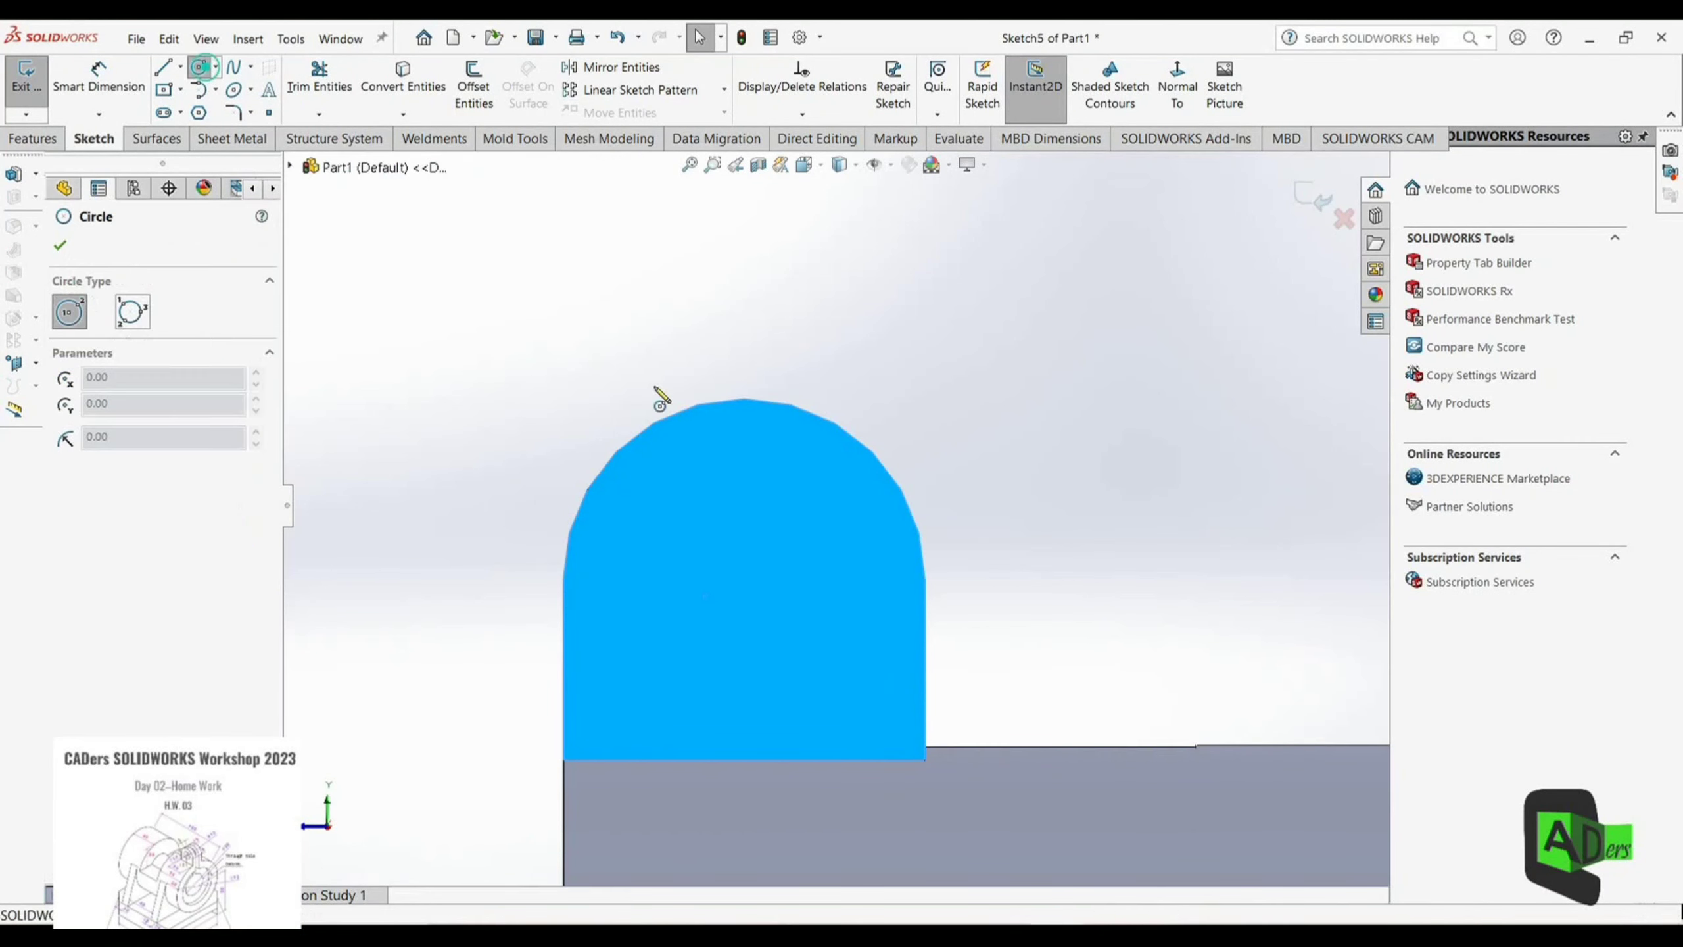
click(744, 616)
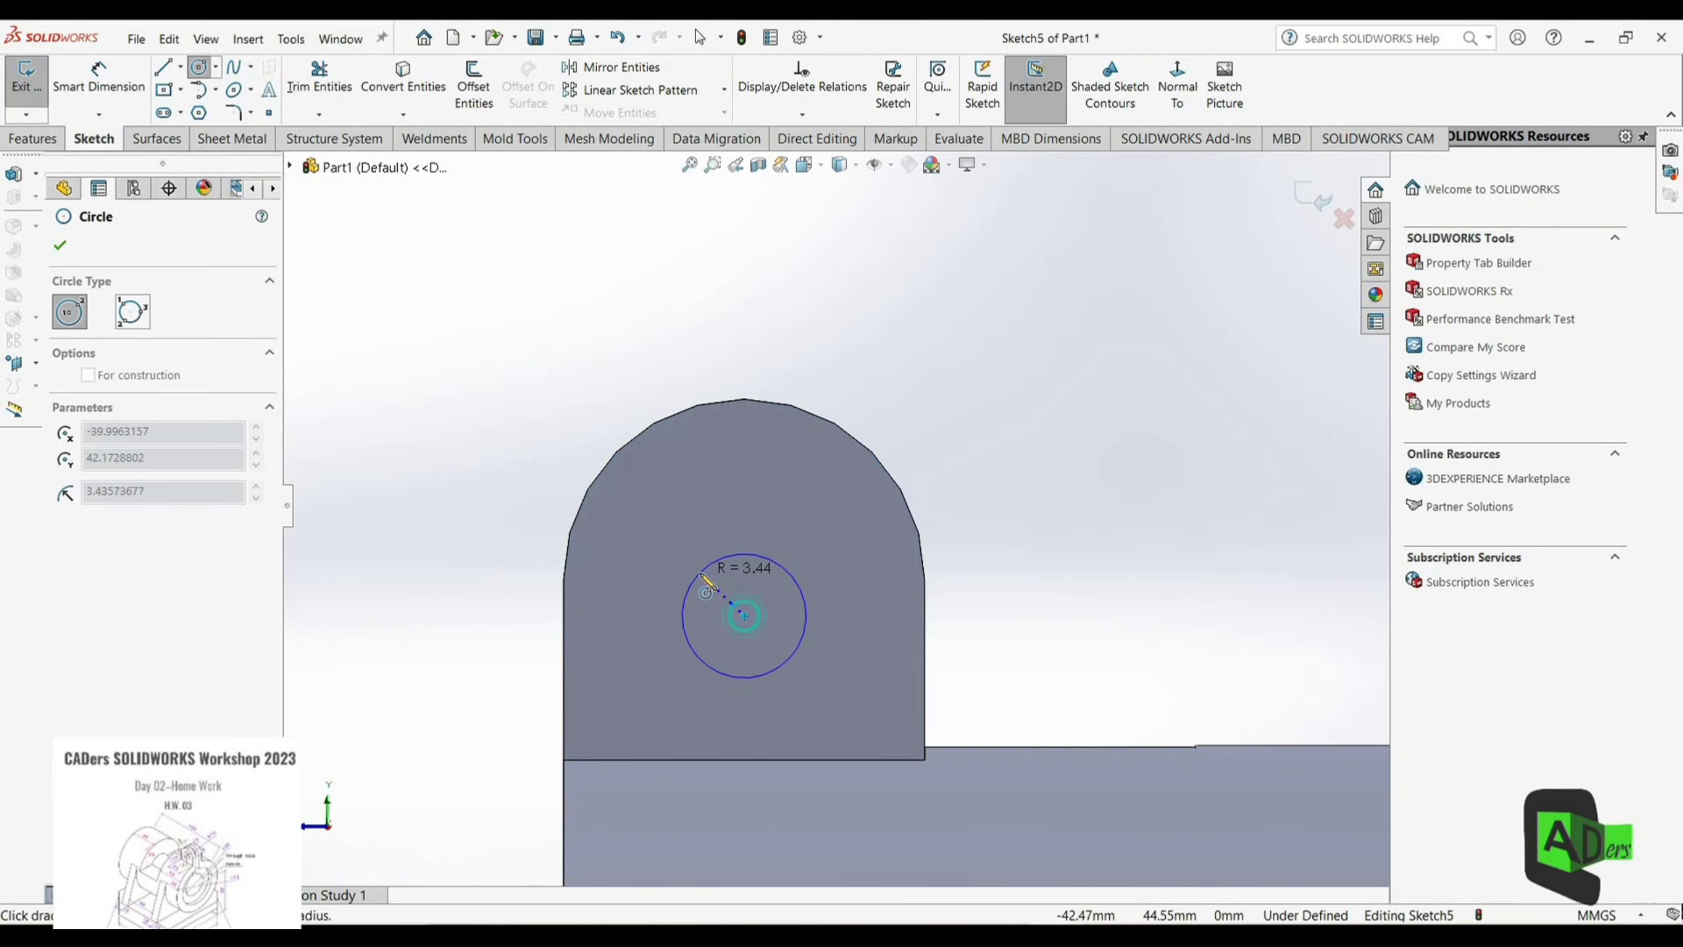
click(835, 617)
Step: Dimension the hole circle's centre 10 mm vertically from the lug's lower edge
click(98, 76)
click(745, 616)
click(712, 760)
click(399, 674)
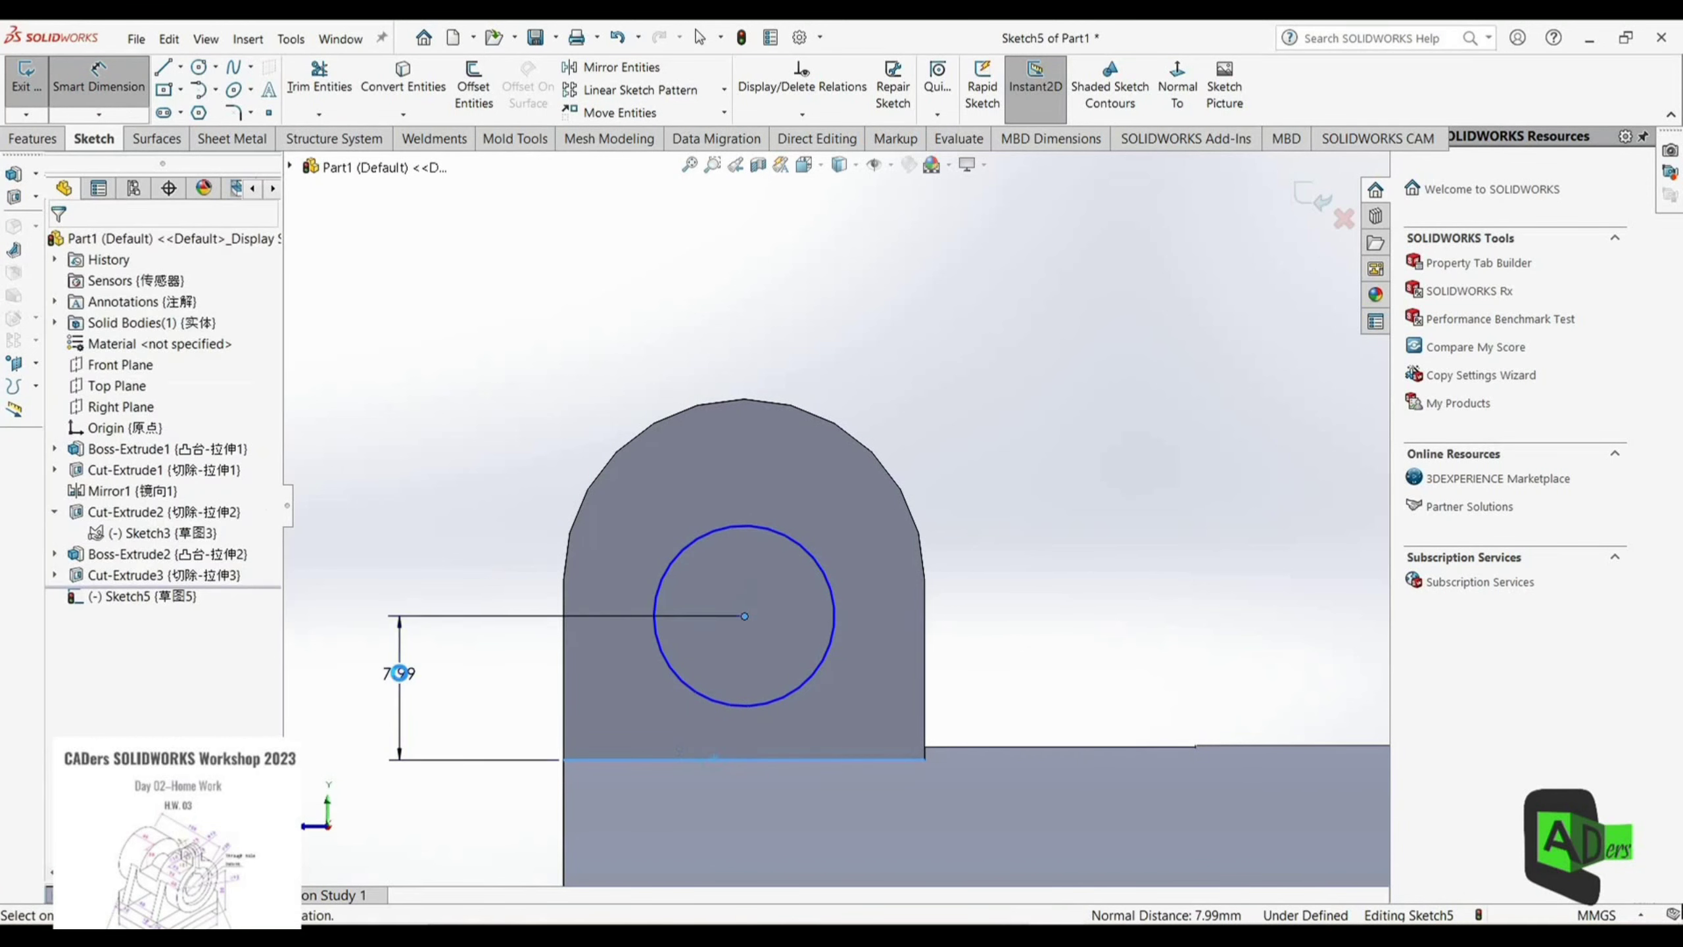
key(Return)
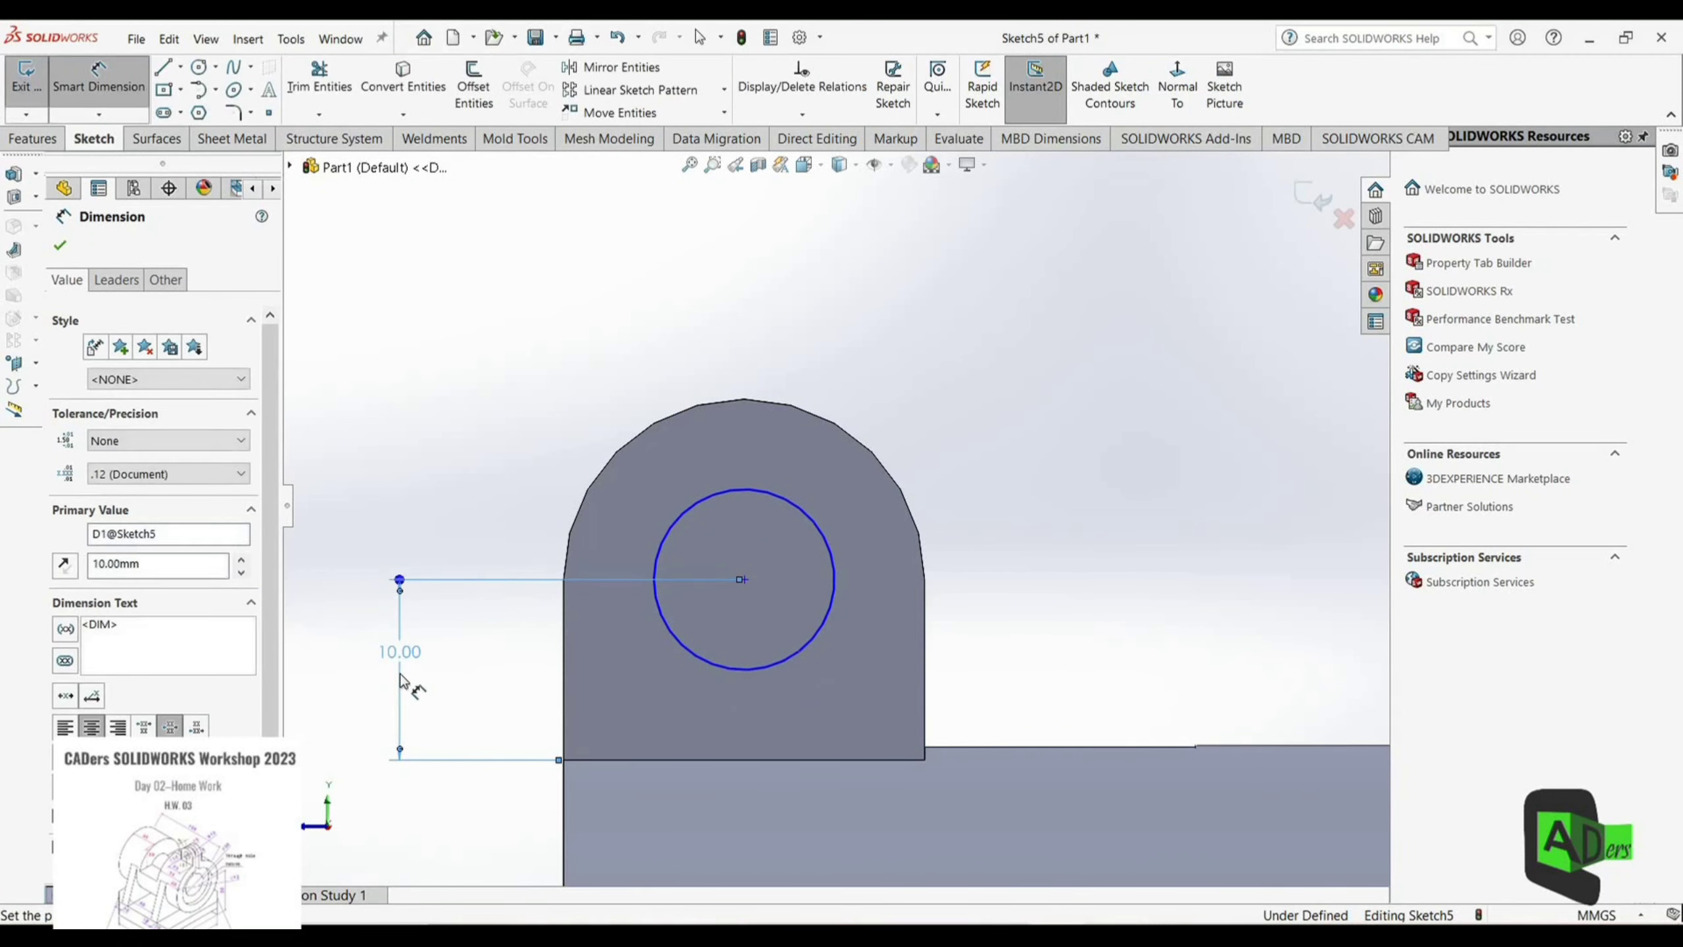
Step: Dimension the hole circle's centre 10 mm horizontally from the lug's outer vertical edge
click(744, 580)
click(564, 609)
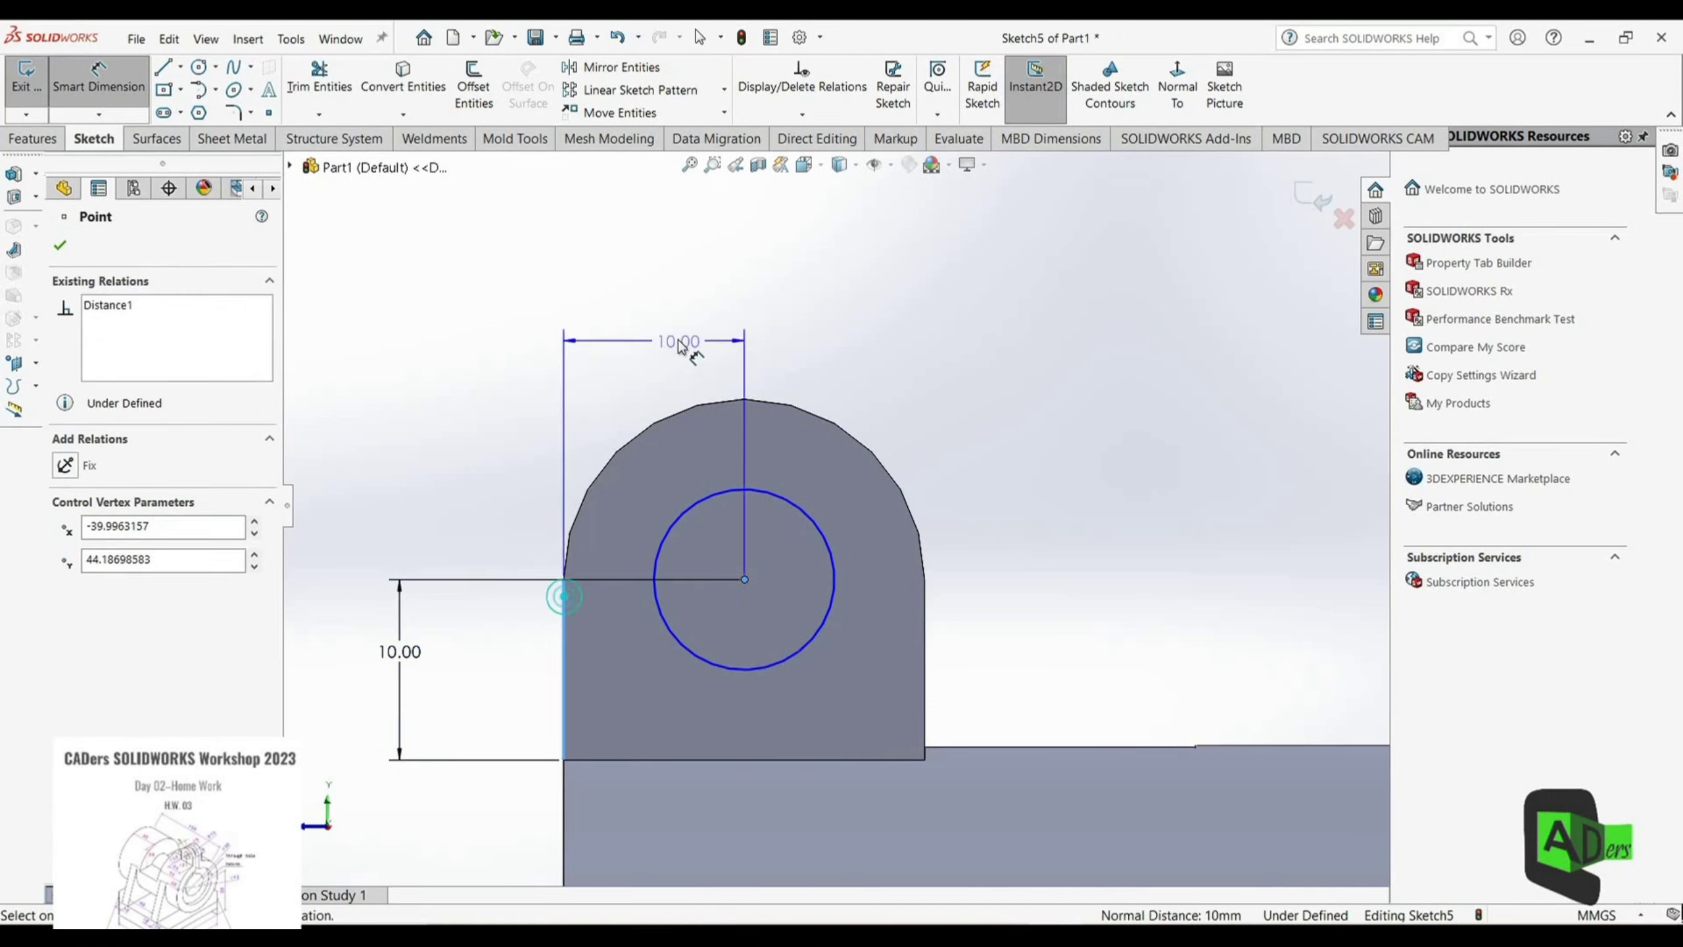
click(678, 340)
text(10)
key(Return)
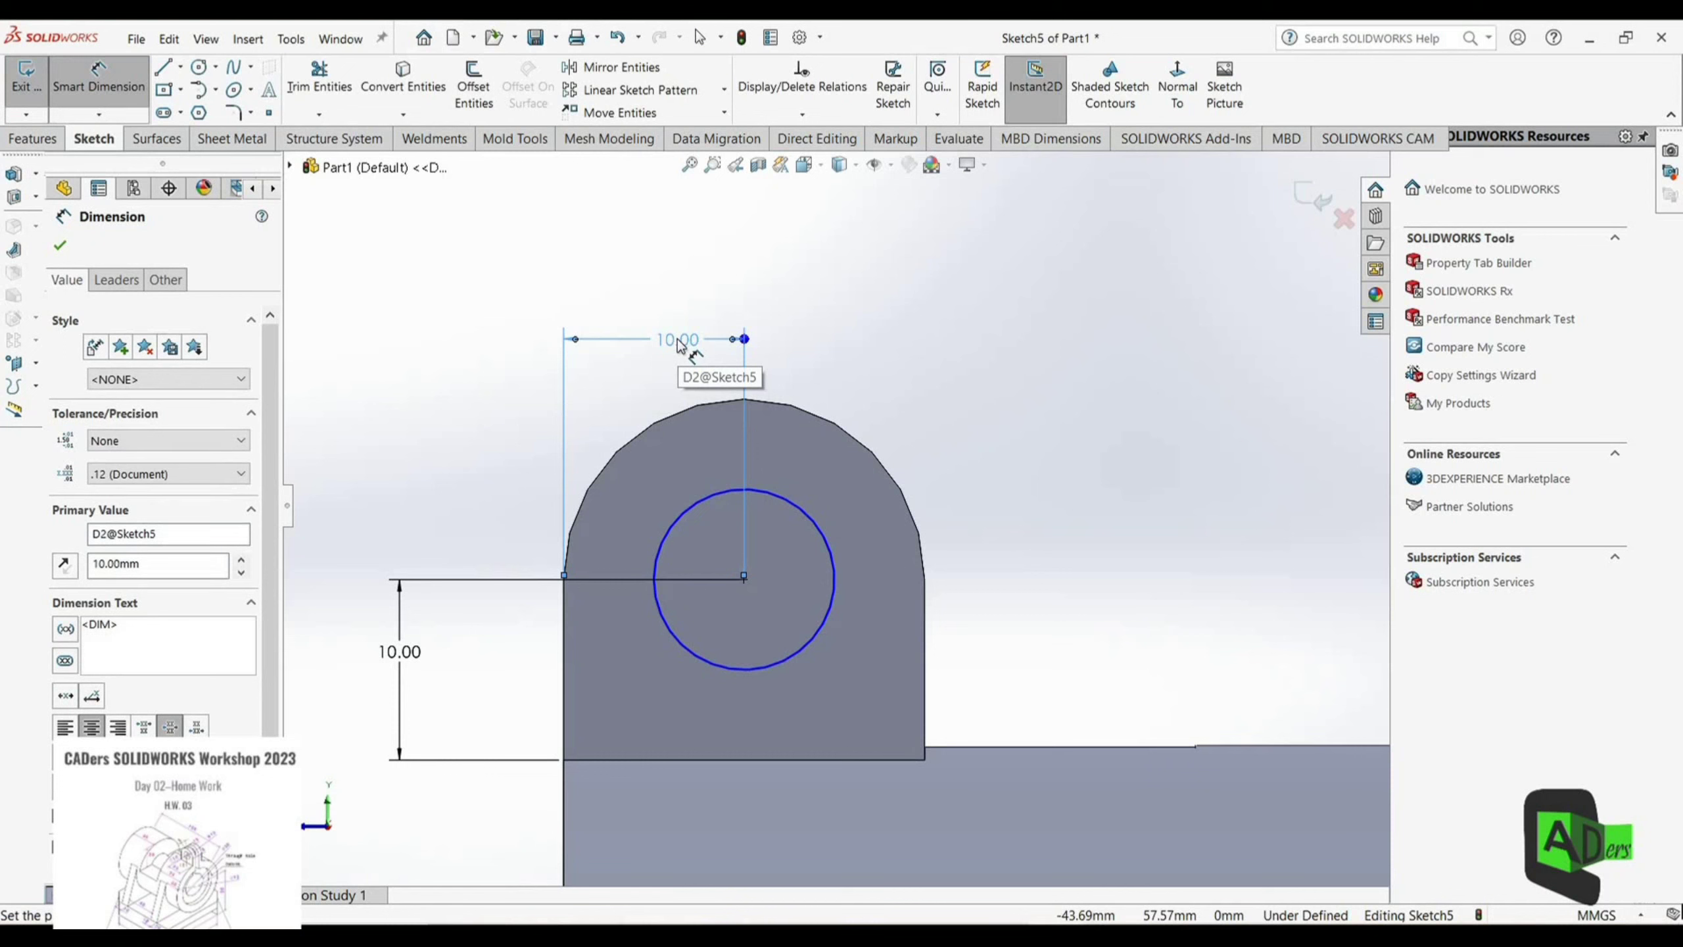
click(60, 245)
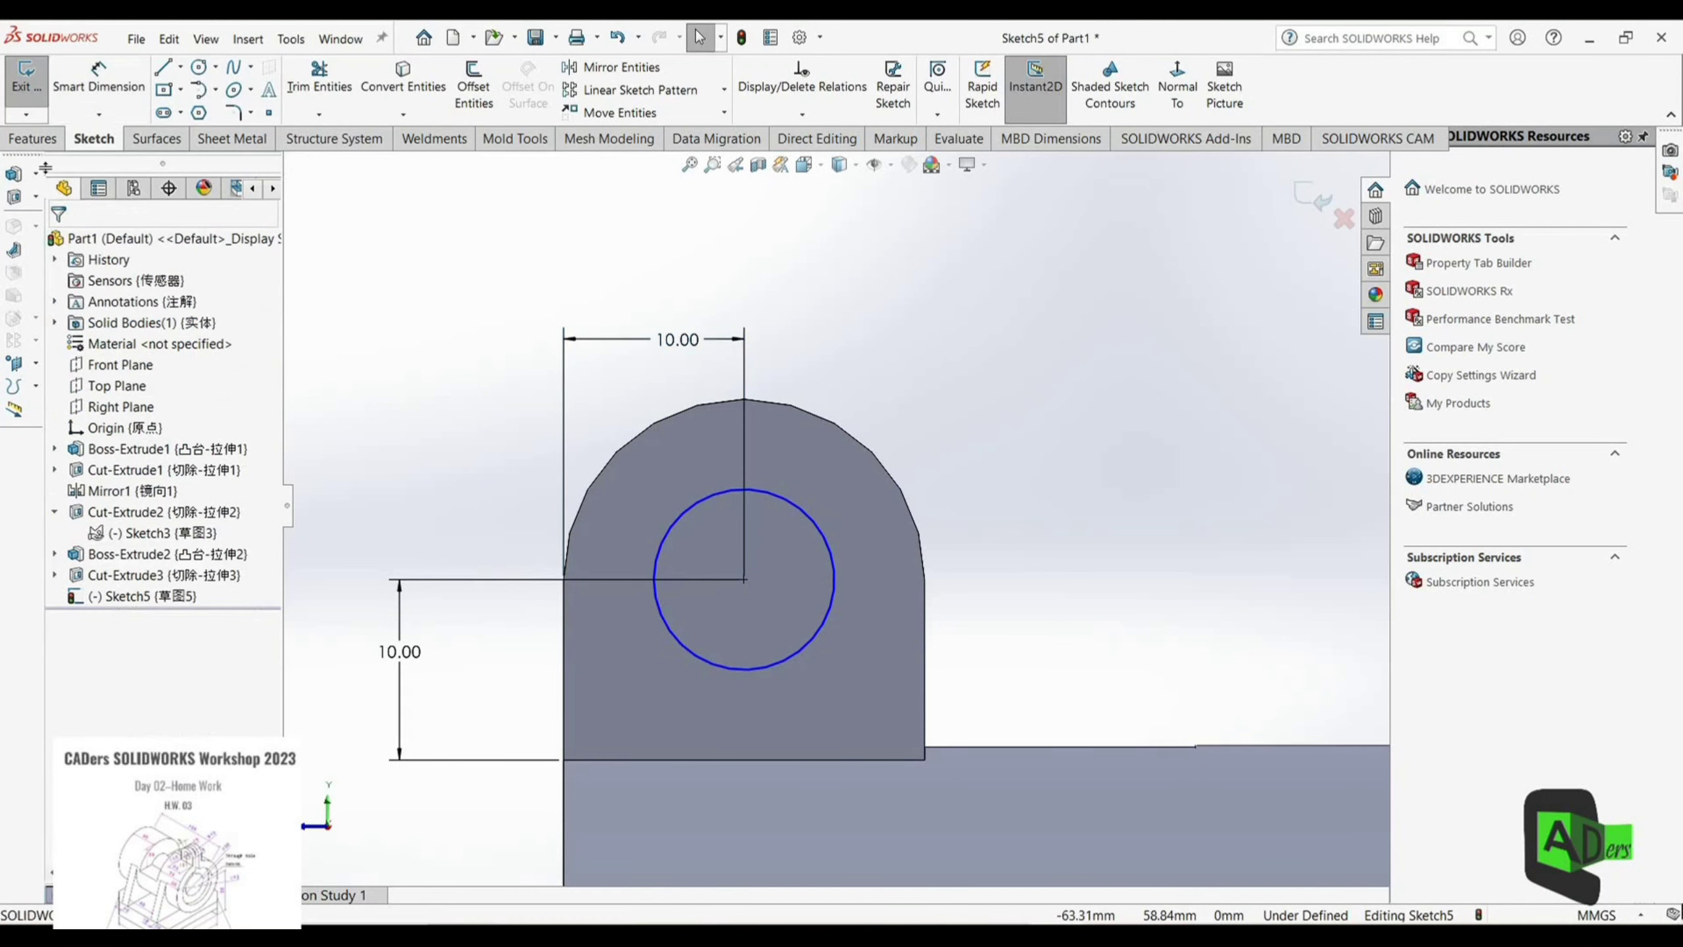
Step: Cut the circle through both lugs with a Mid Plane extruded cut 66 mm deep
click(32, 138)
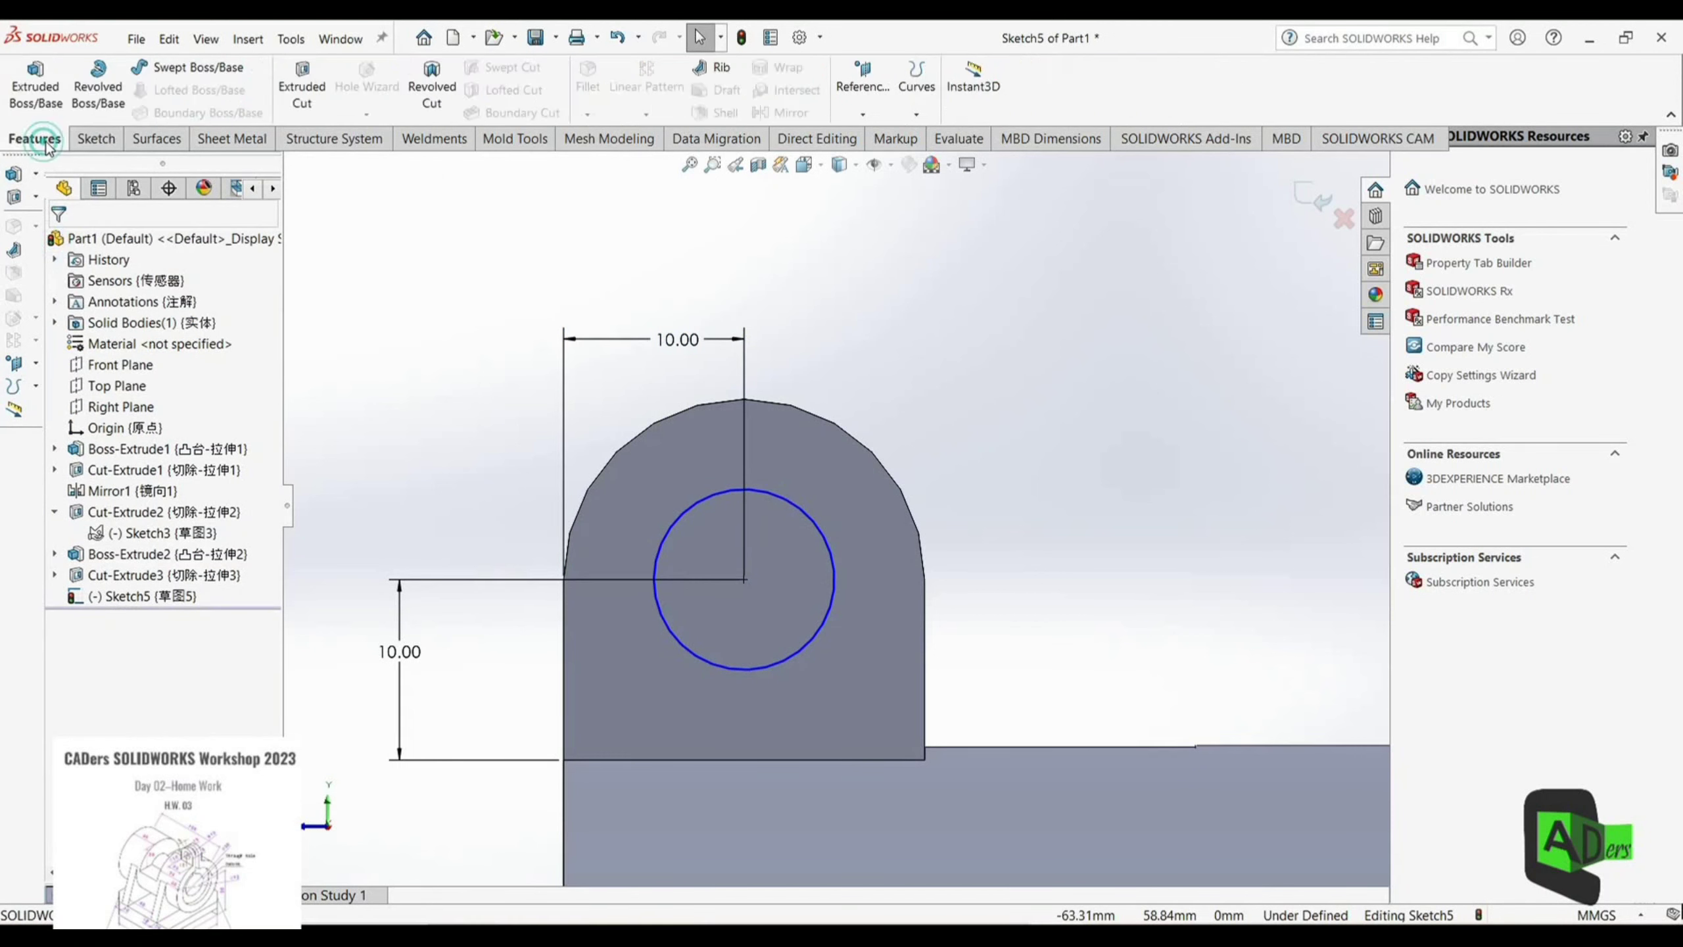
click(302, 86)
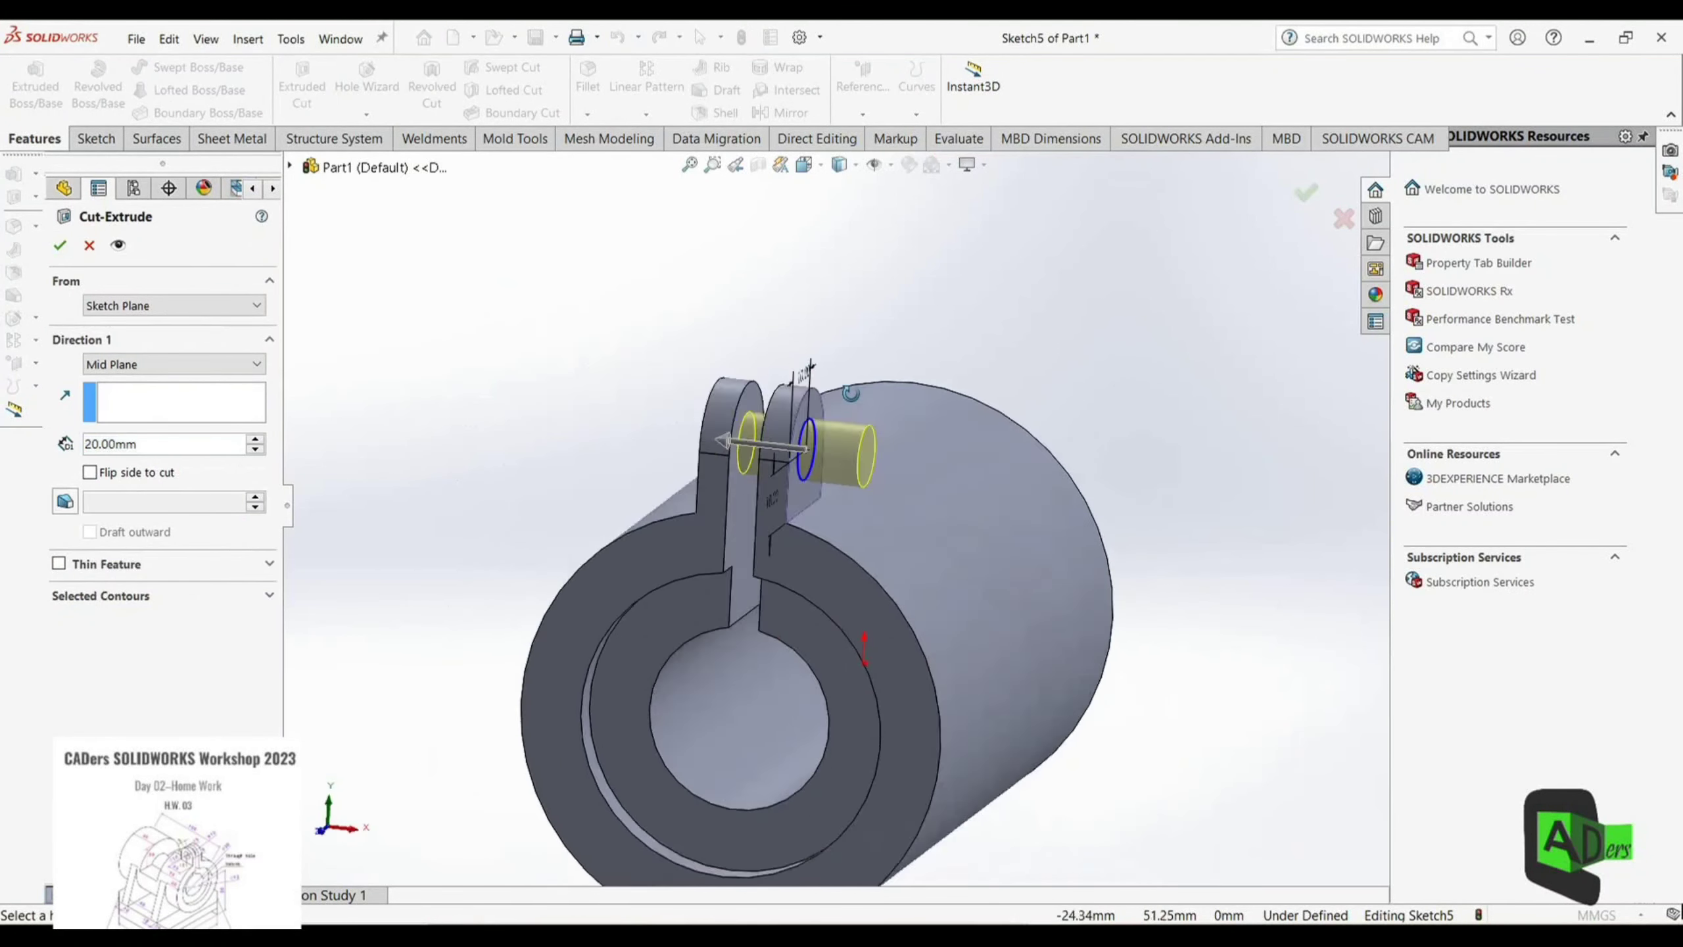
drag(806, 463, 689, 441)
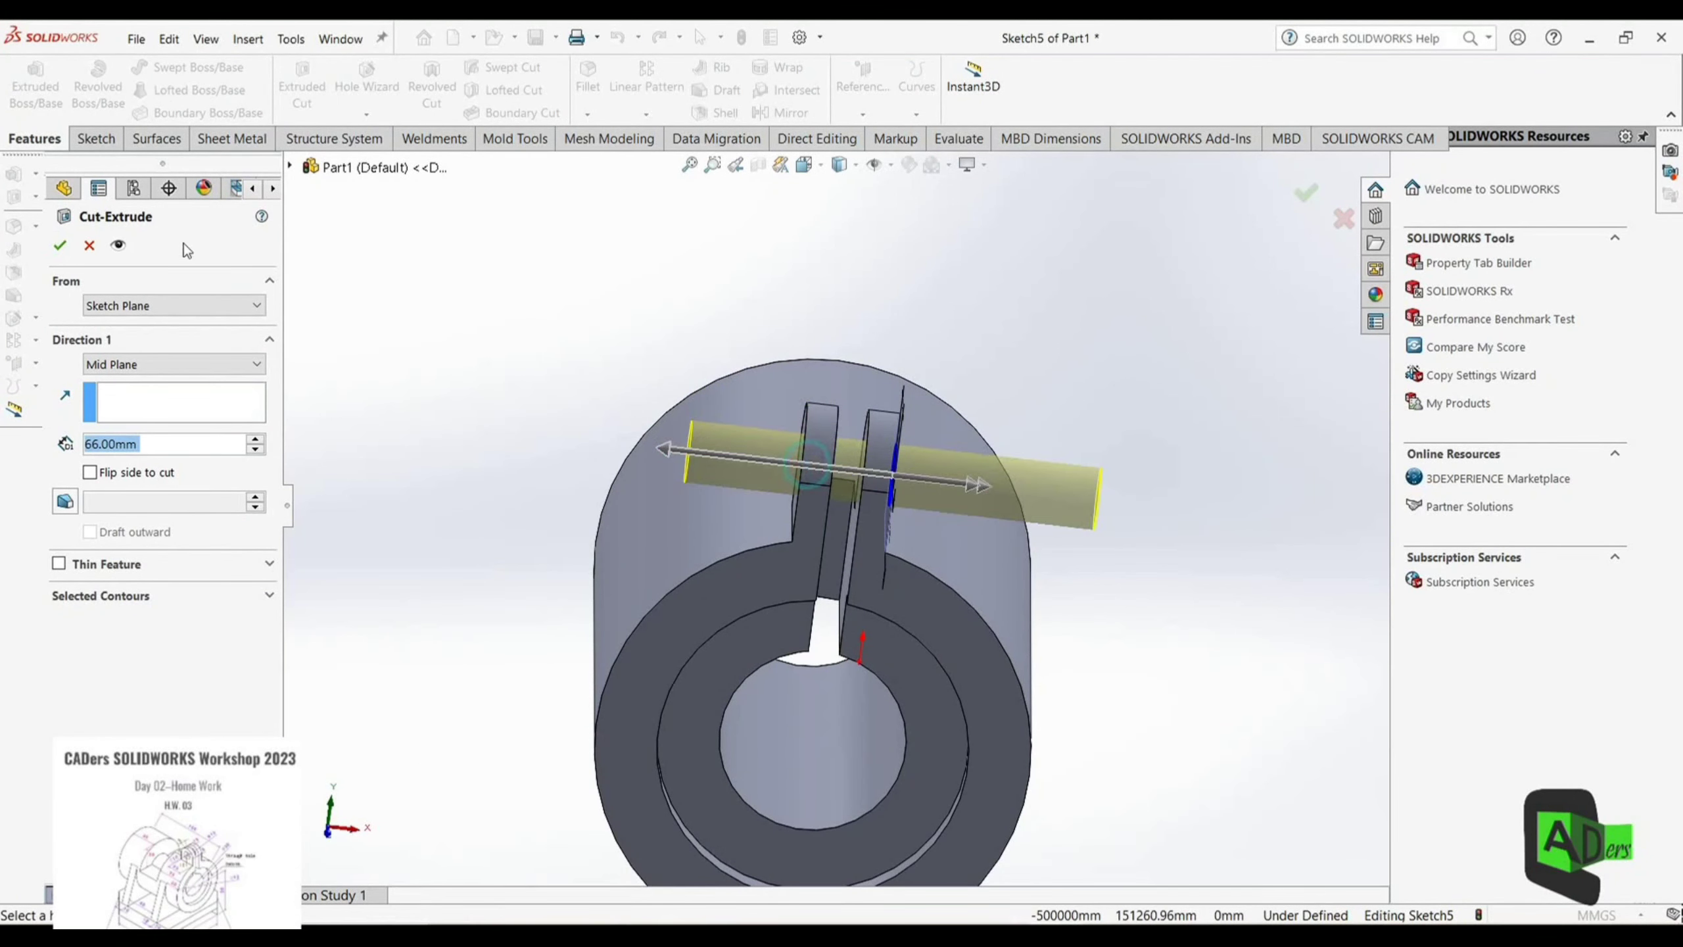
click(59, 247)
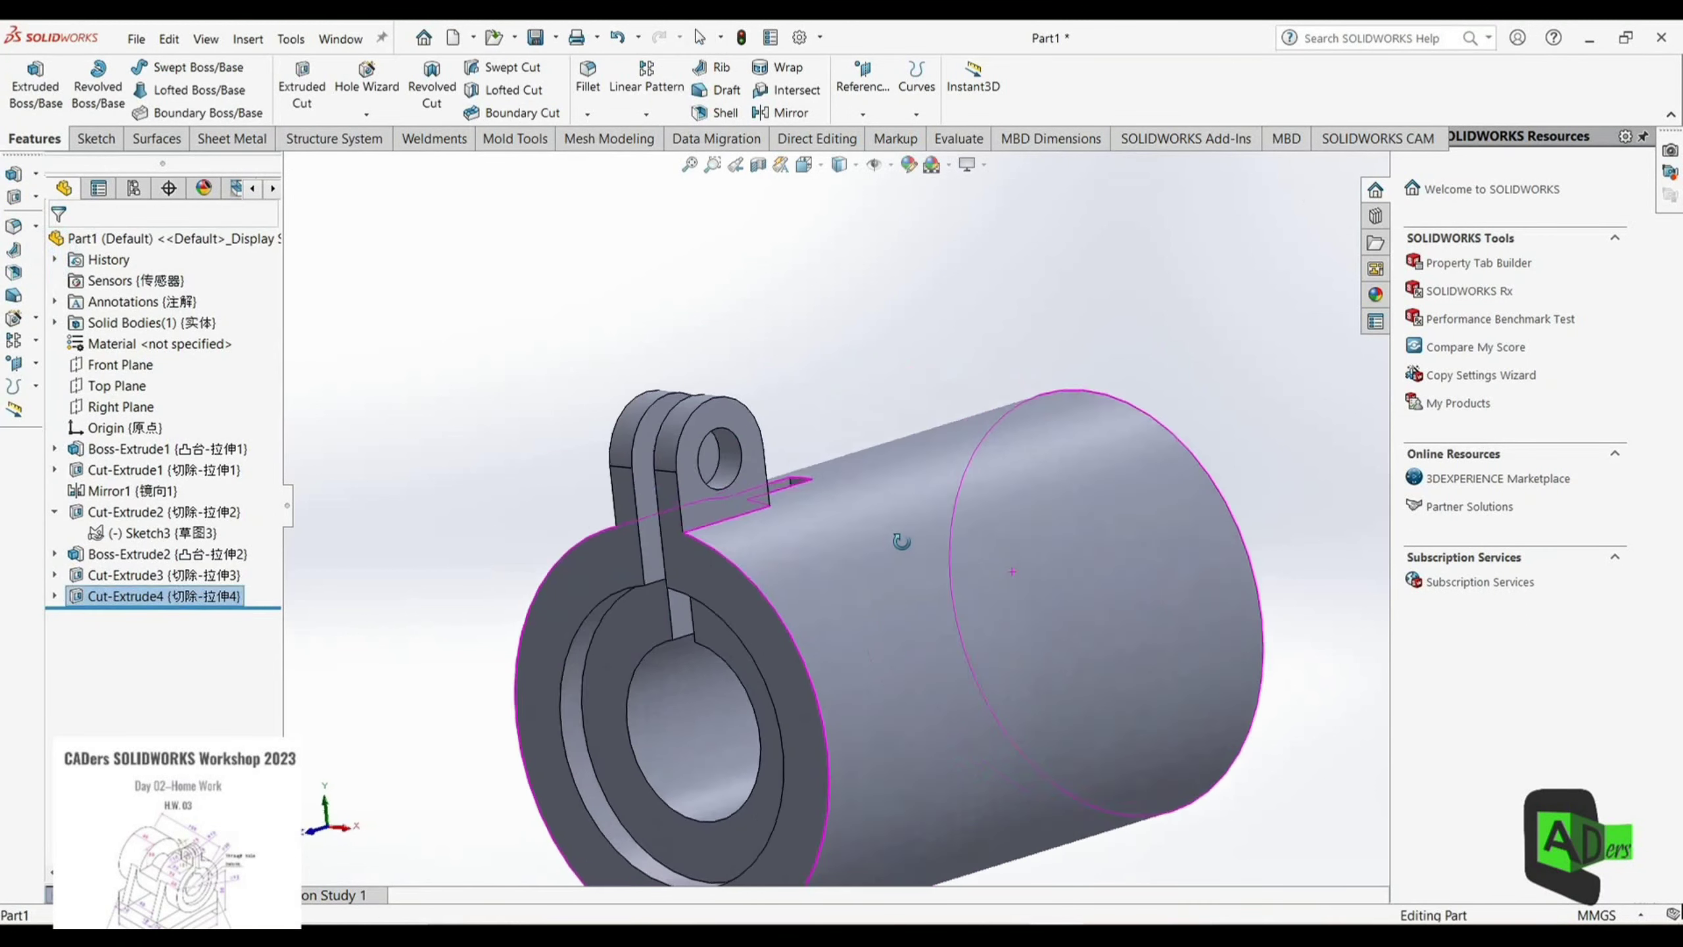
Step: Create a reference plane offset 35 mm inward from the cylinder's end face at the lug side, using the flipped direction
click(878, 139)
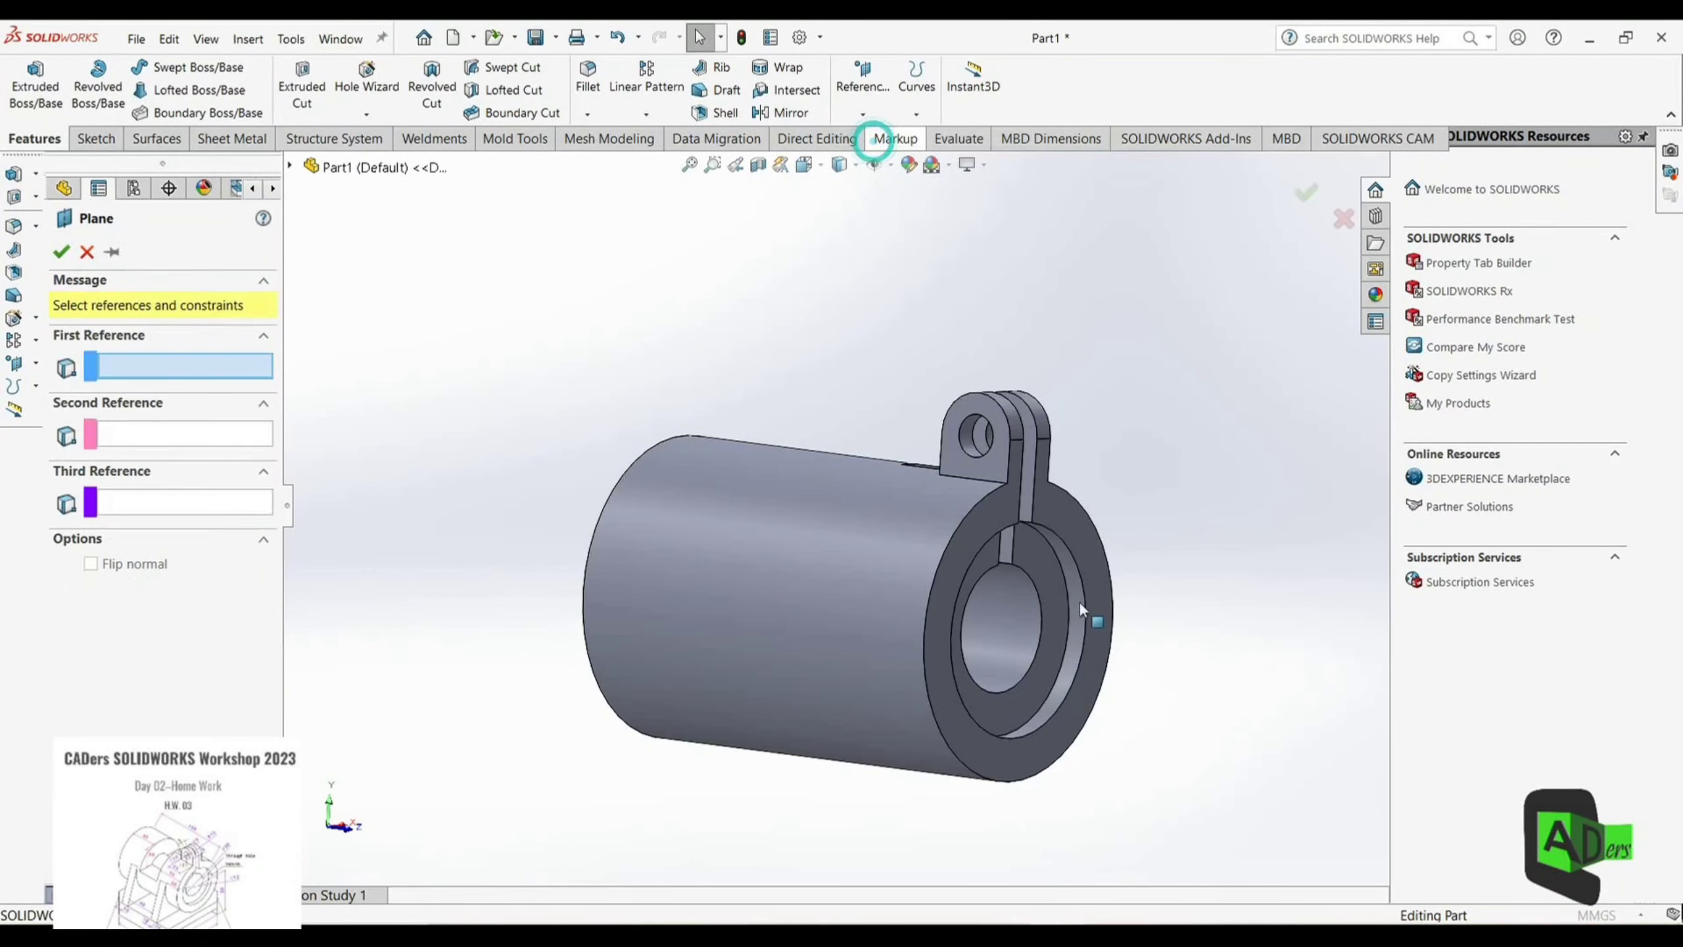
middle_drag(1079, 601, 1008, 581)
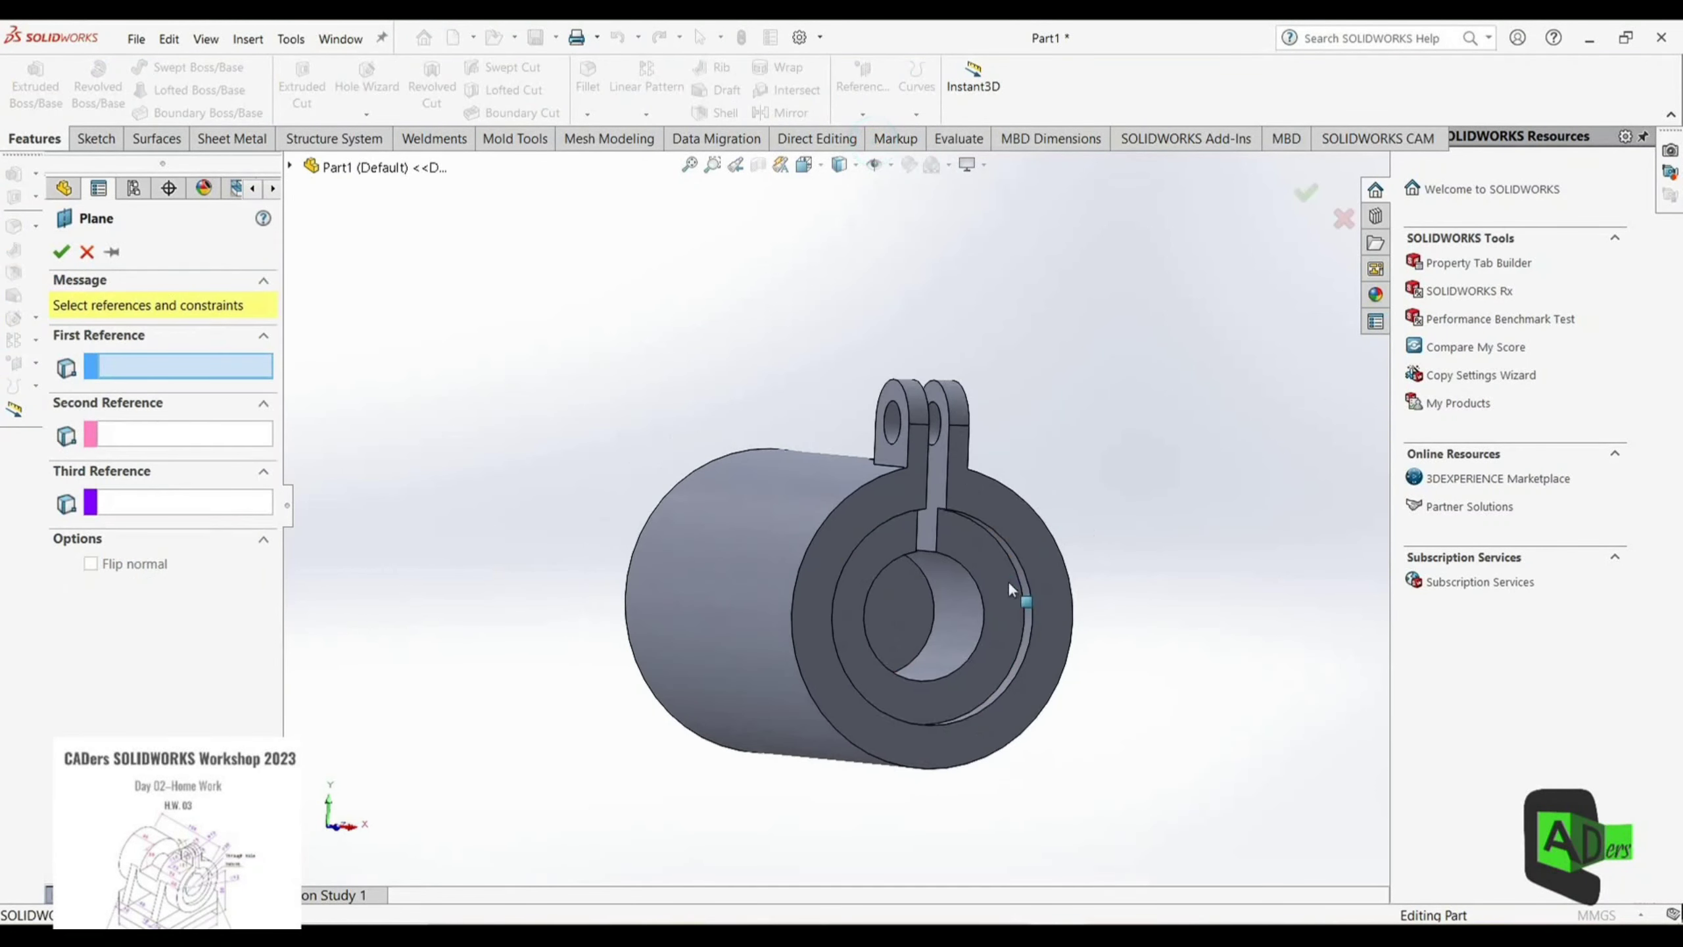
click(998, 497)
middle_drag(574, 494, 299, 497)
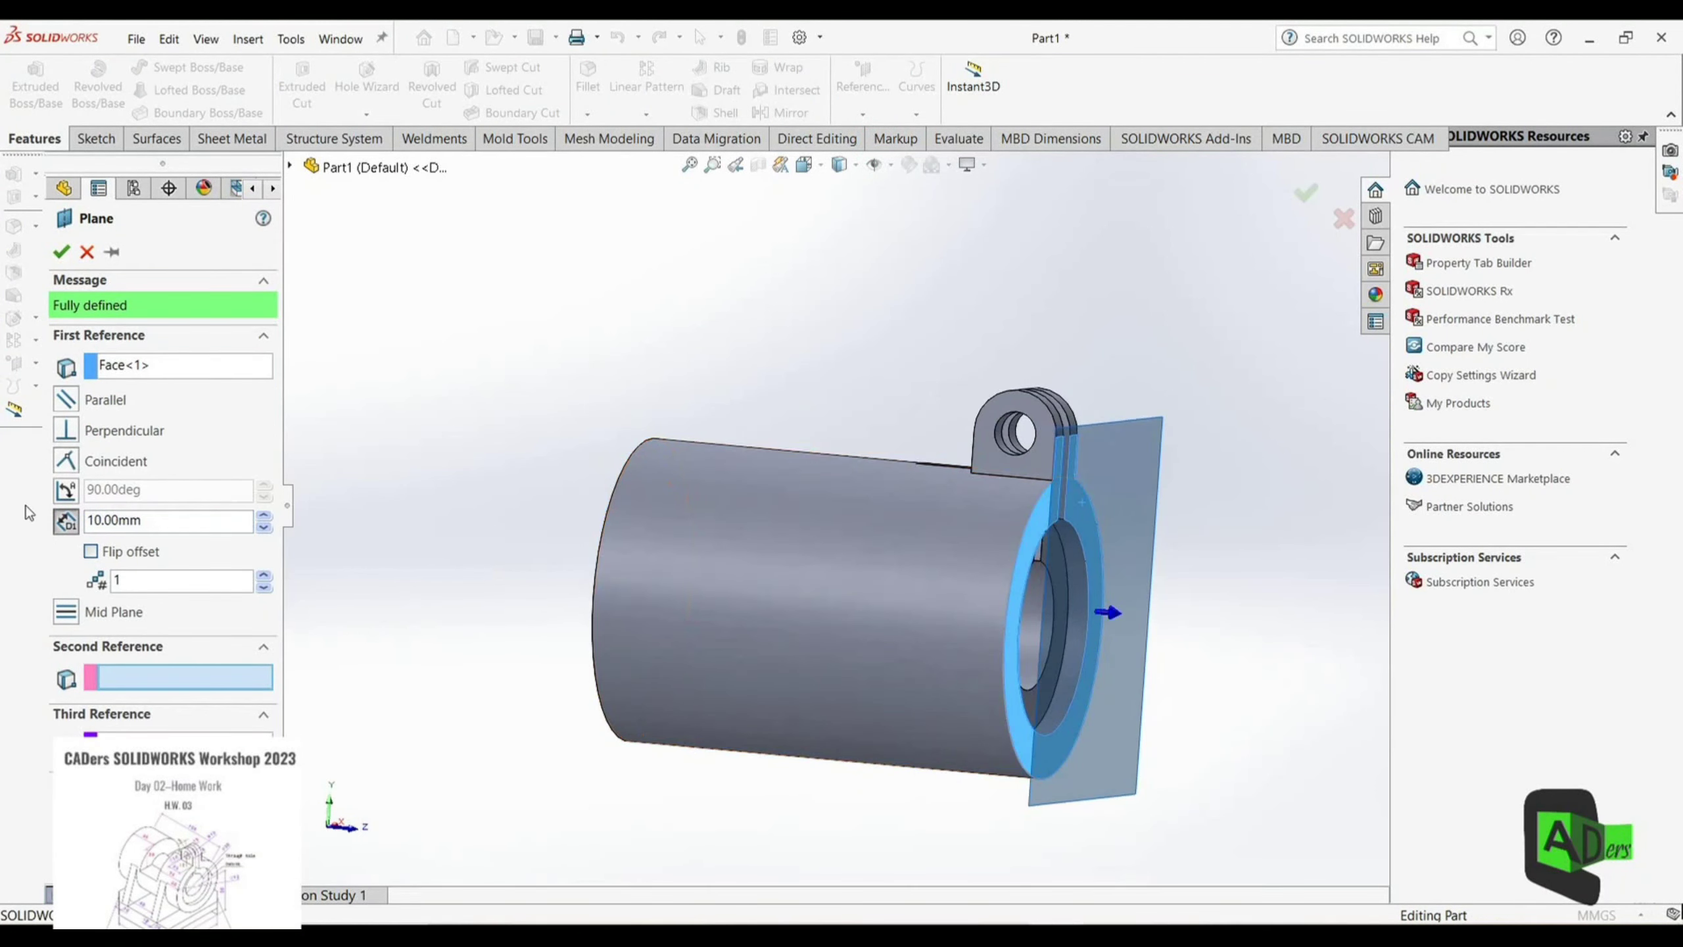
click(91, 552)
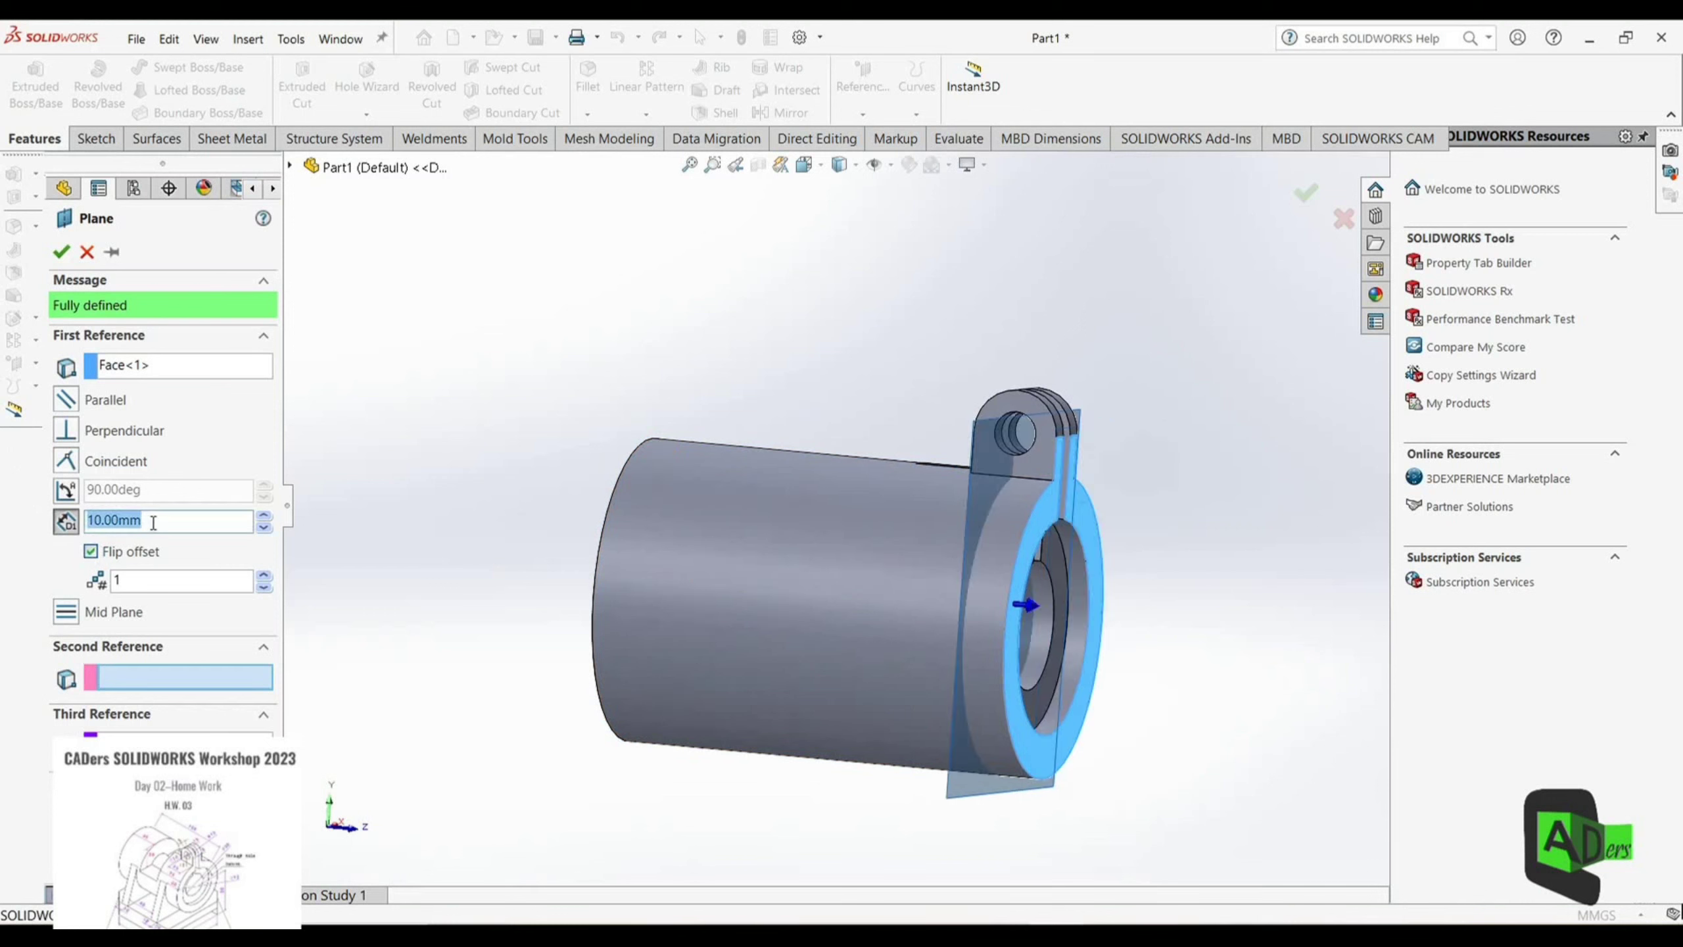
key(Return)
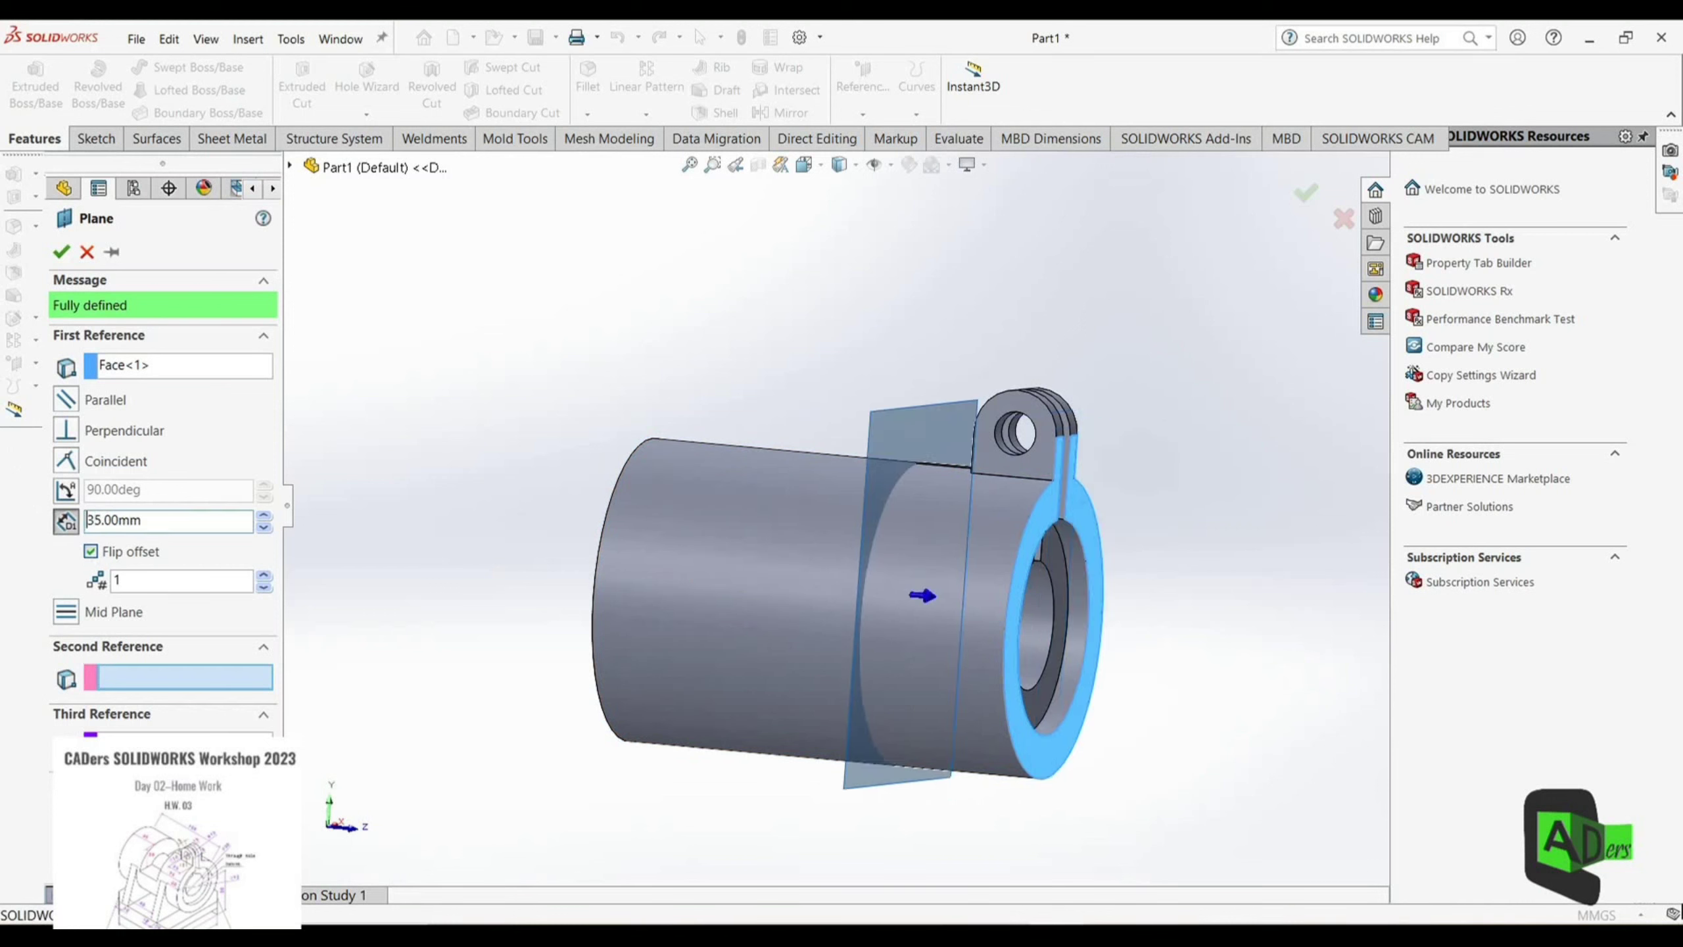
click(59, 260)
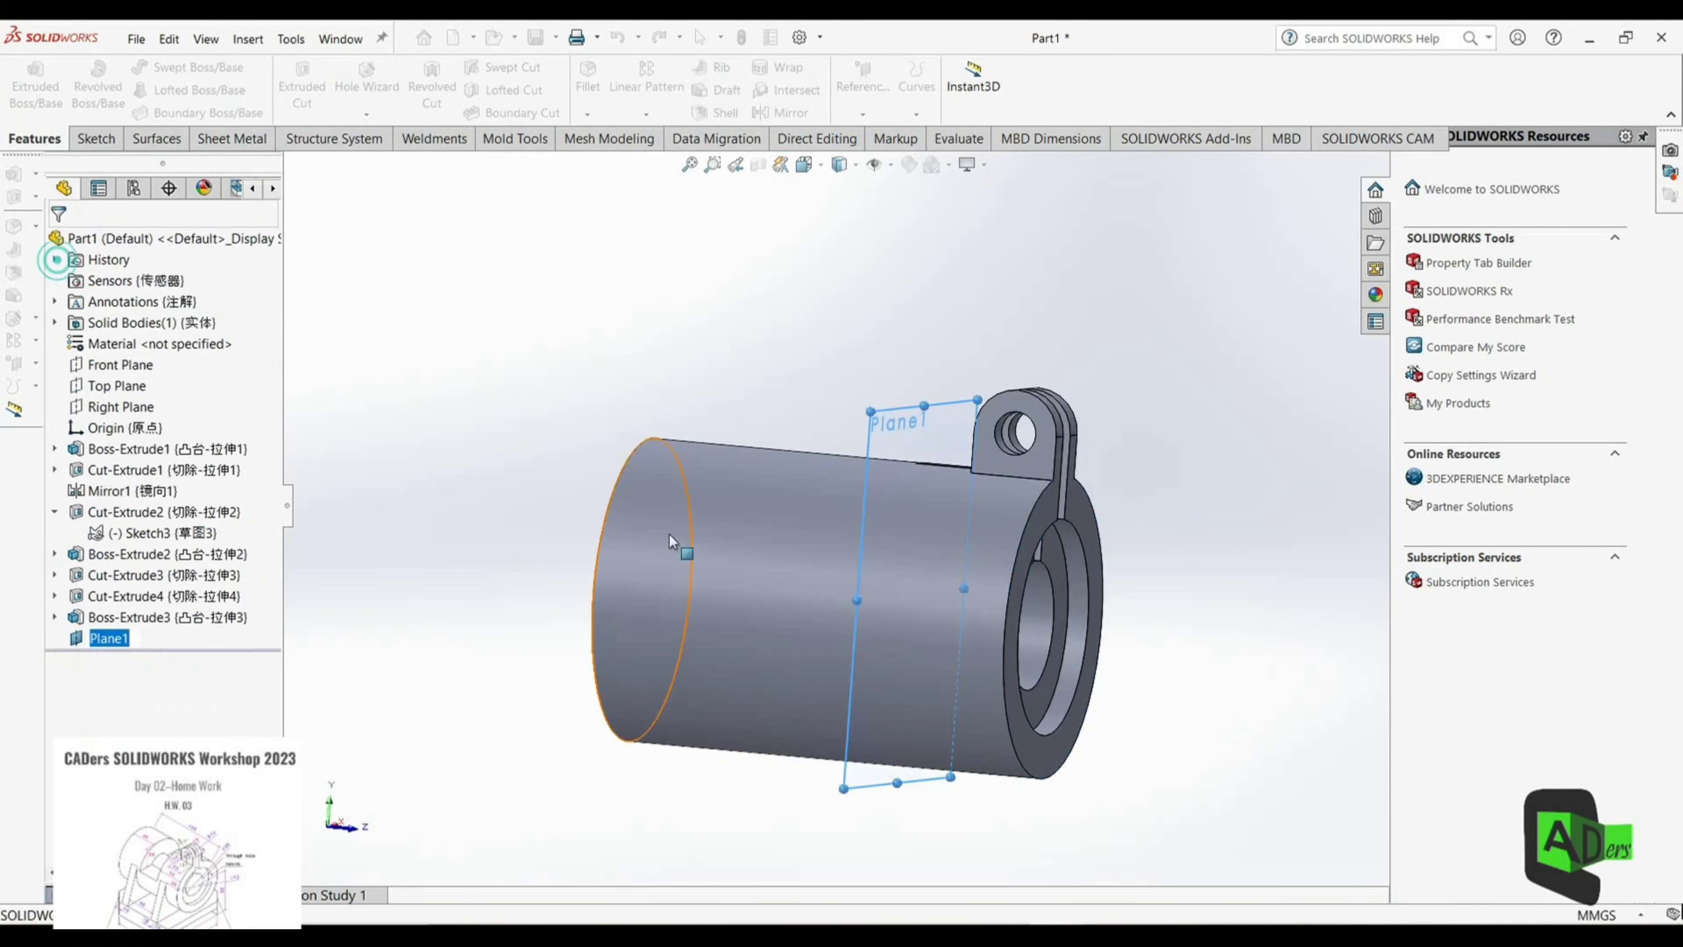
Step: On the offset plane, sketch an origin-centred circle larger than the cylinder and a vertical line descending from the top of the slot
click(915, 444)
click(993, 392)
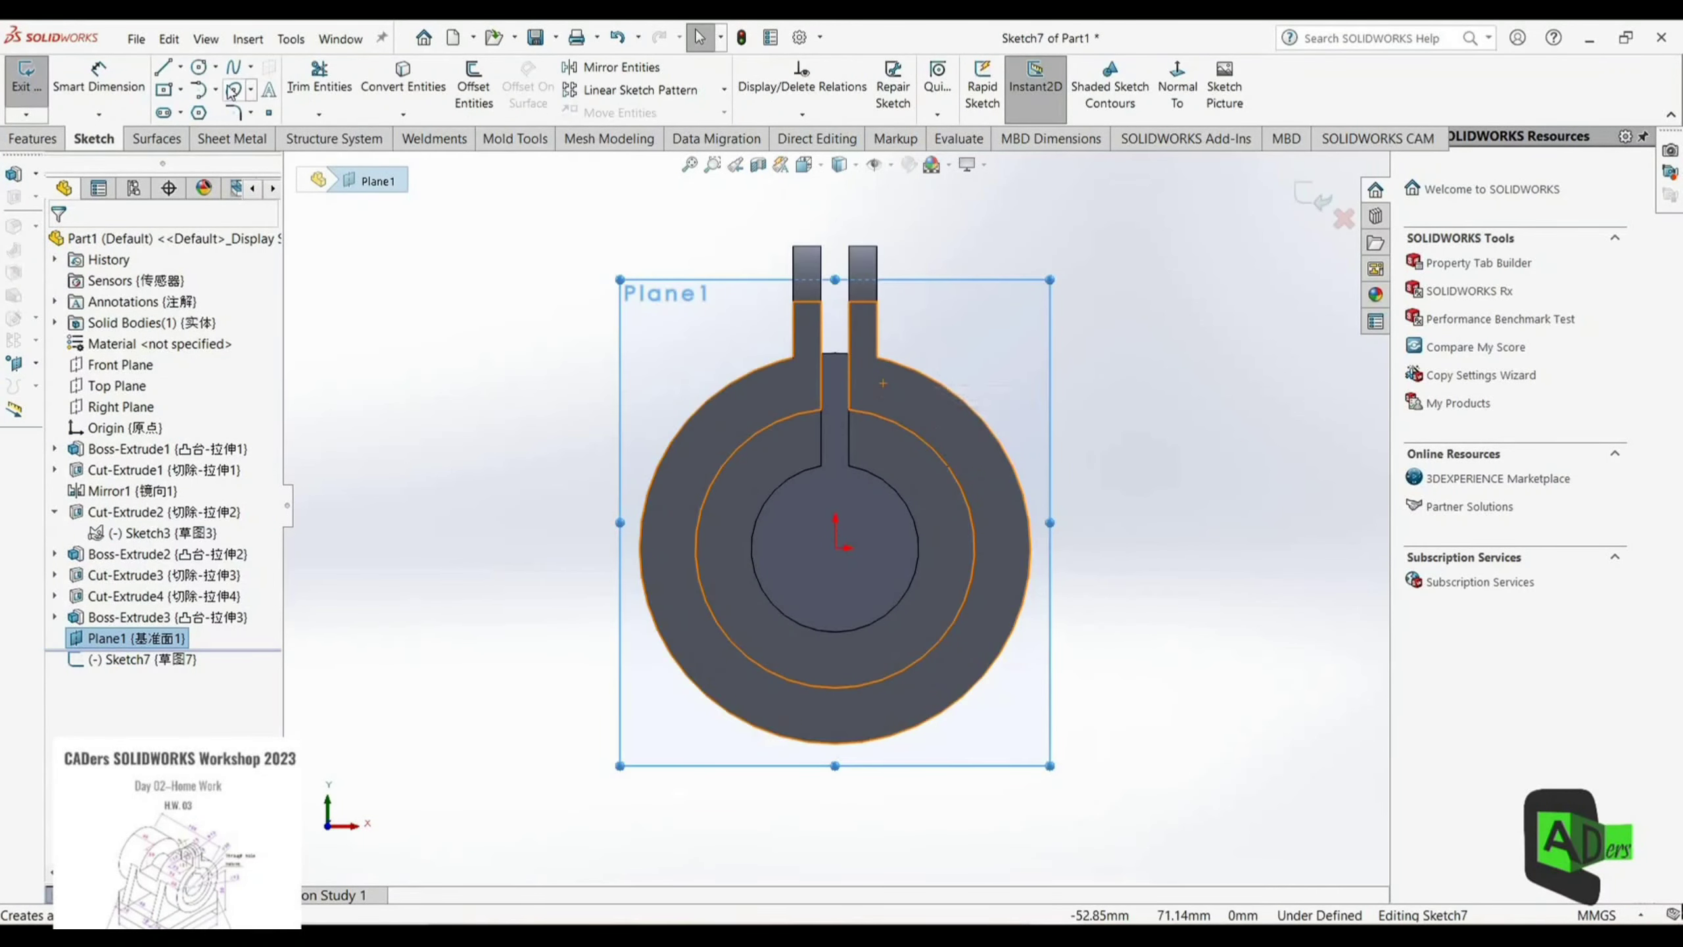
click(198, 67)
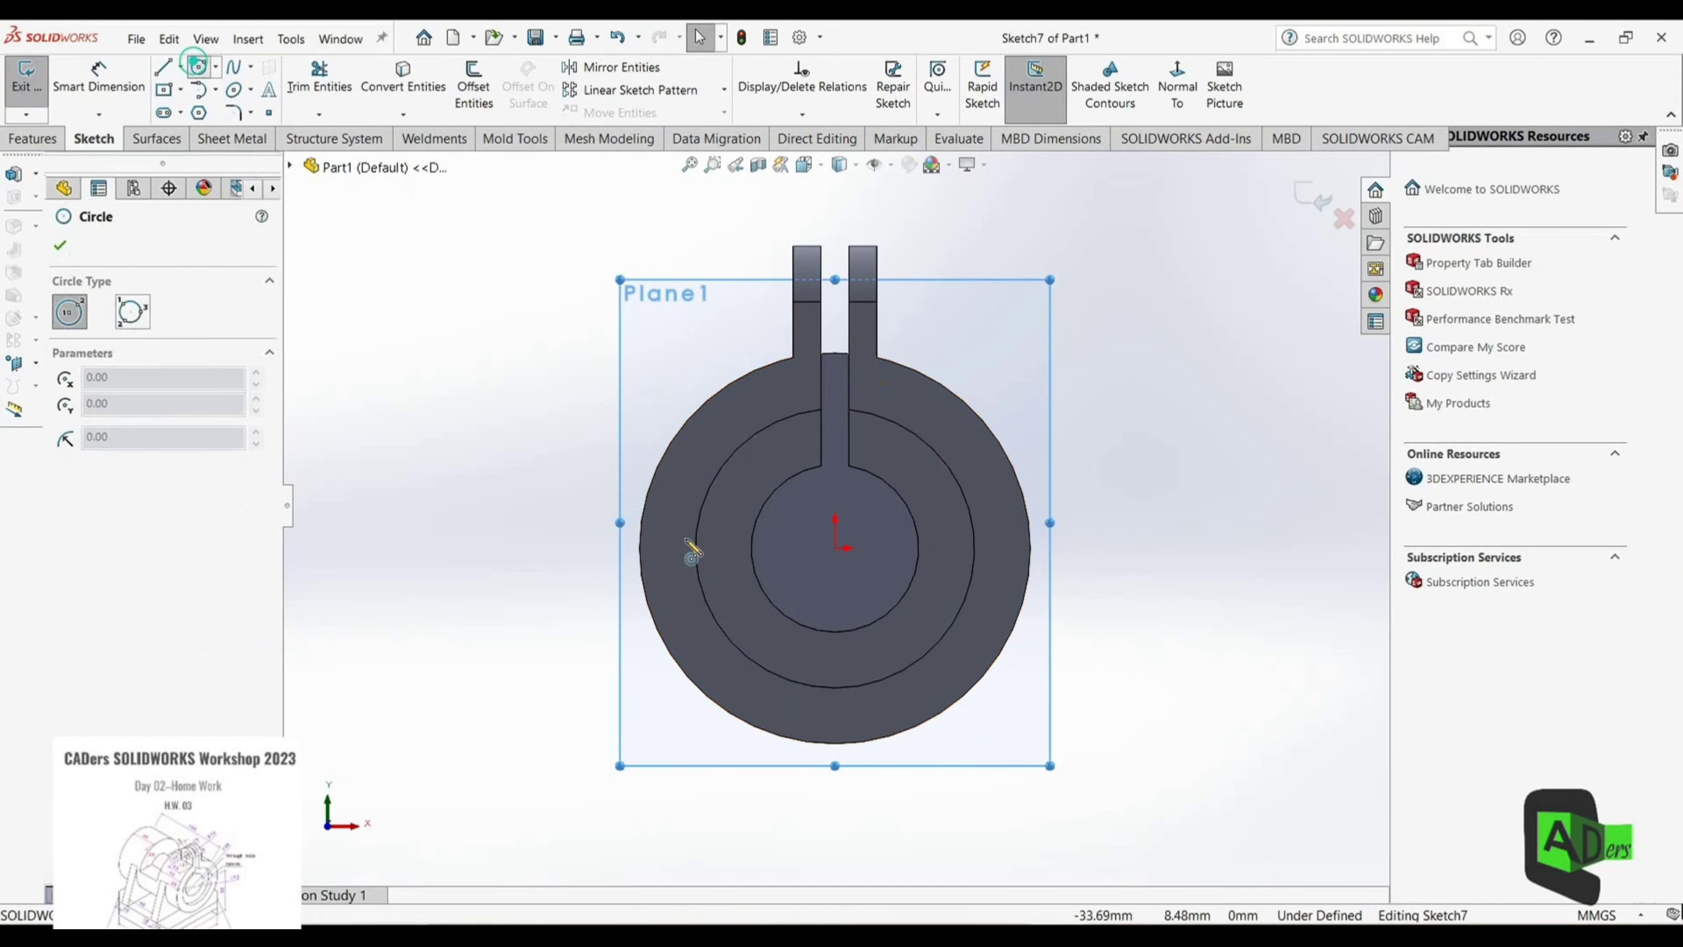
click(836, 548)
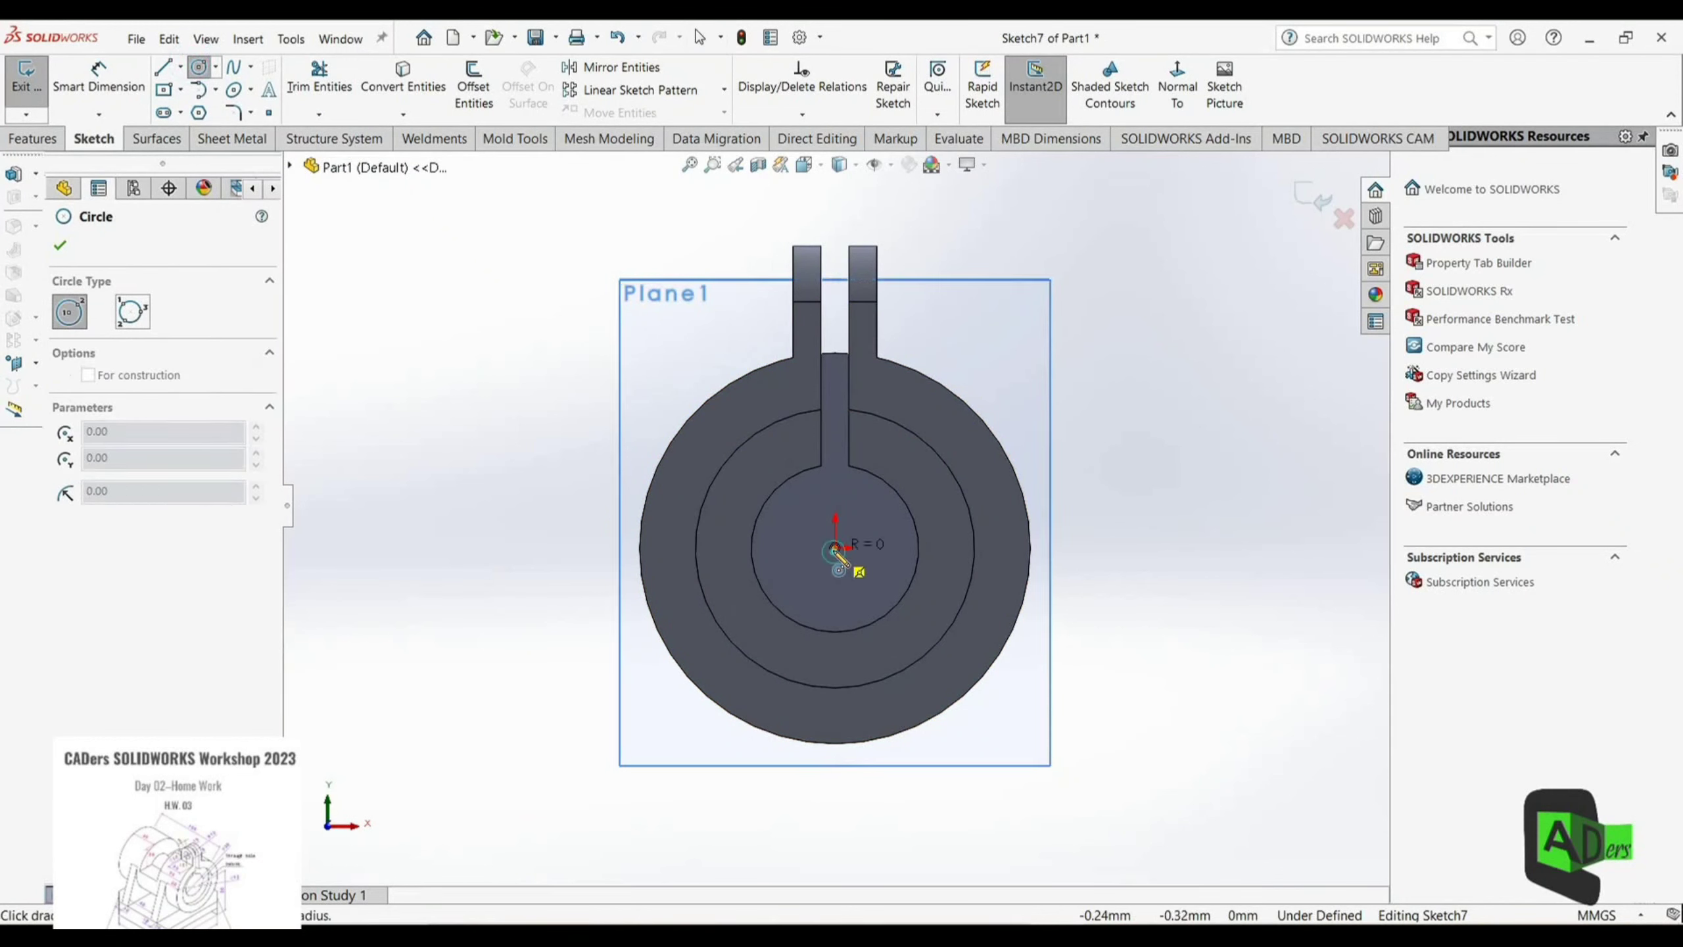
click(640, 411)
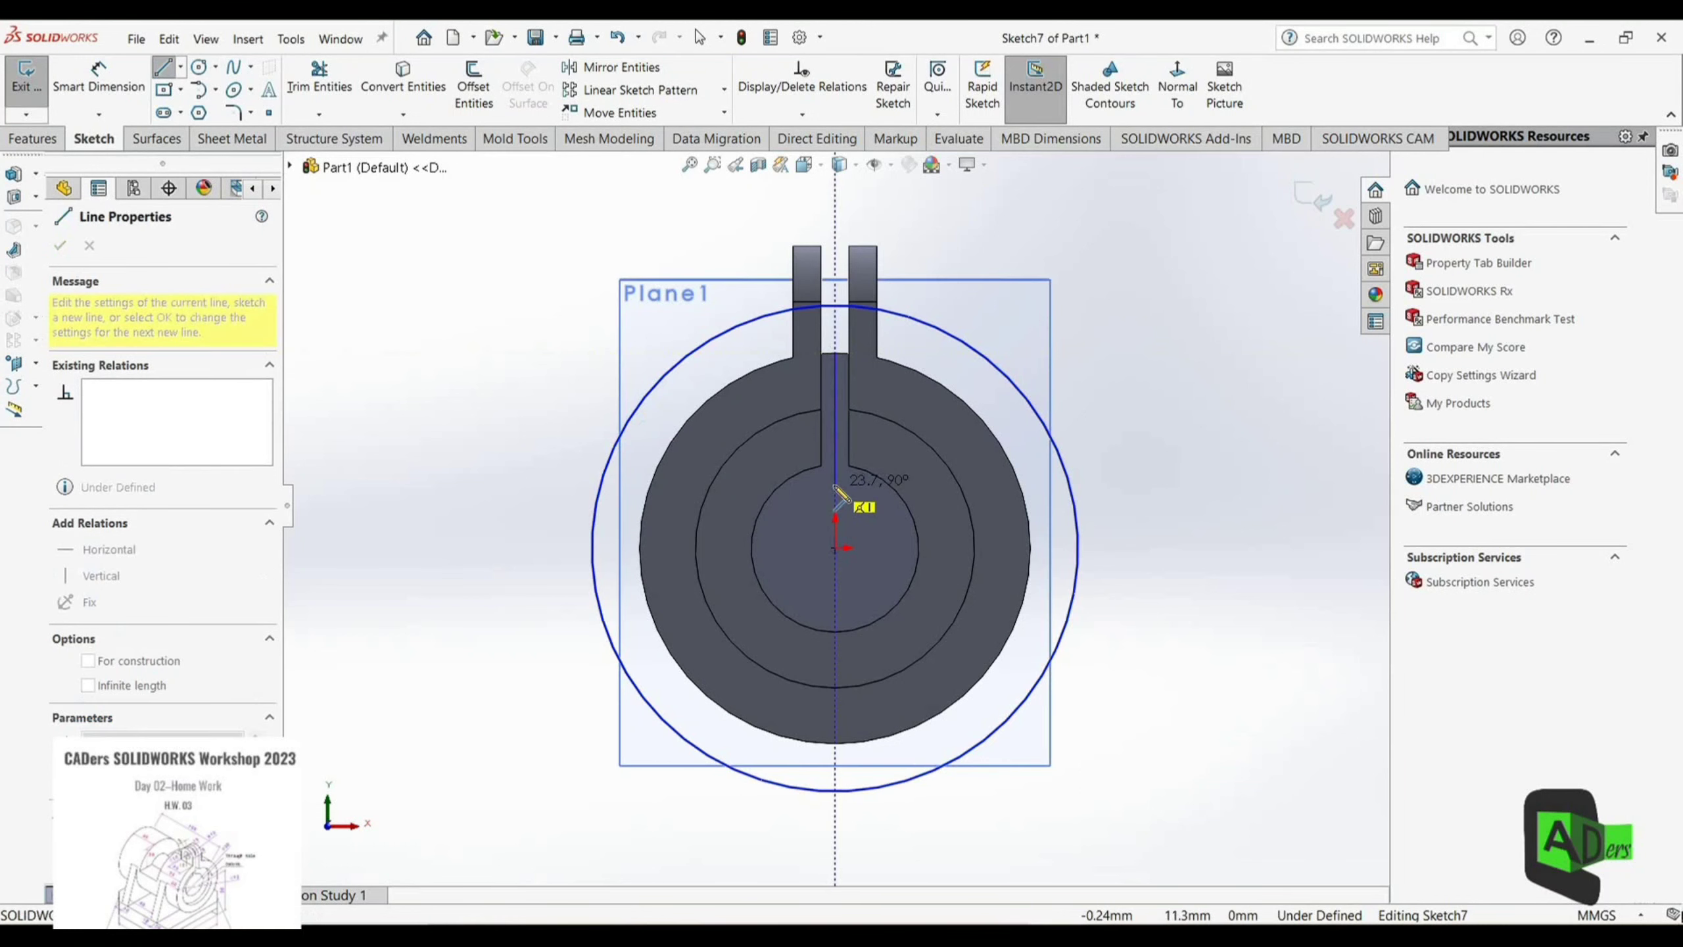
click(834, 486)
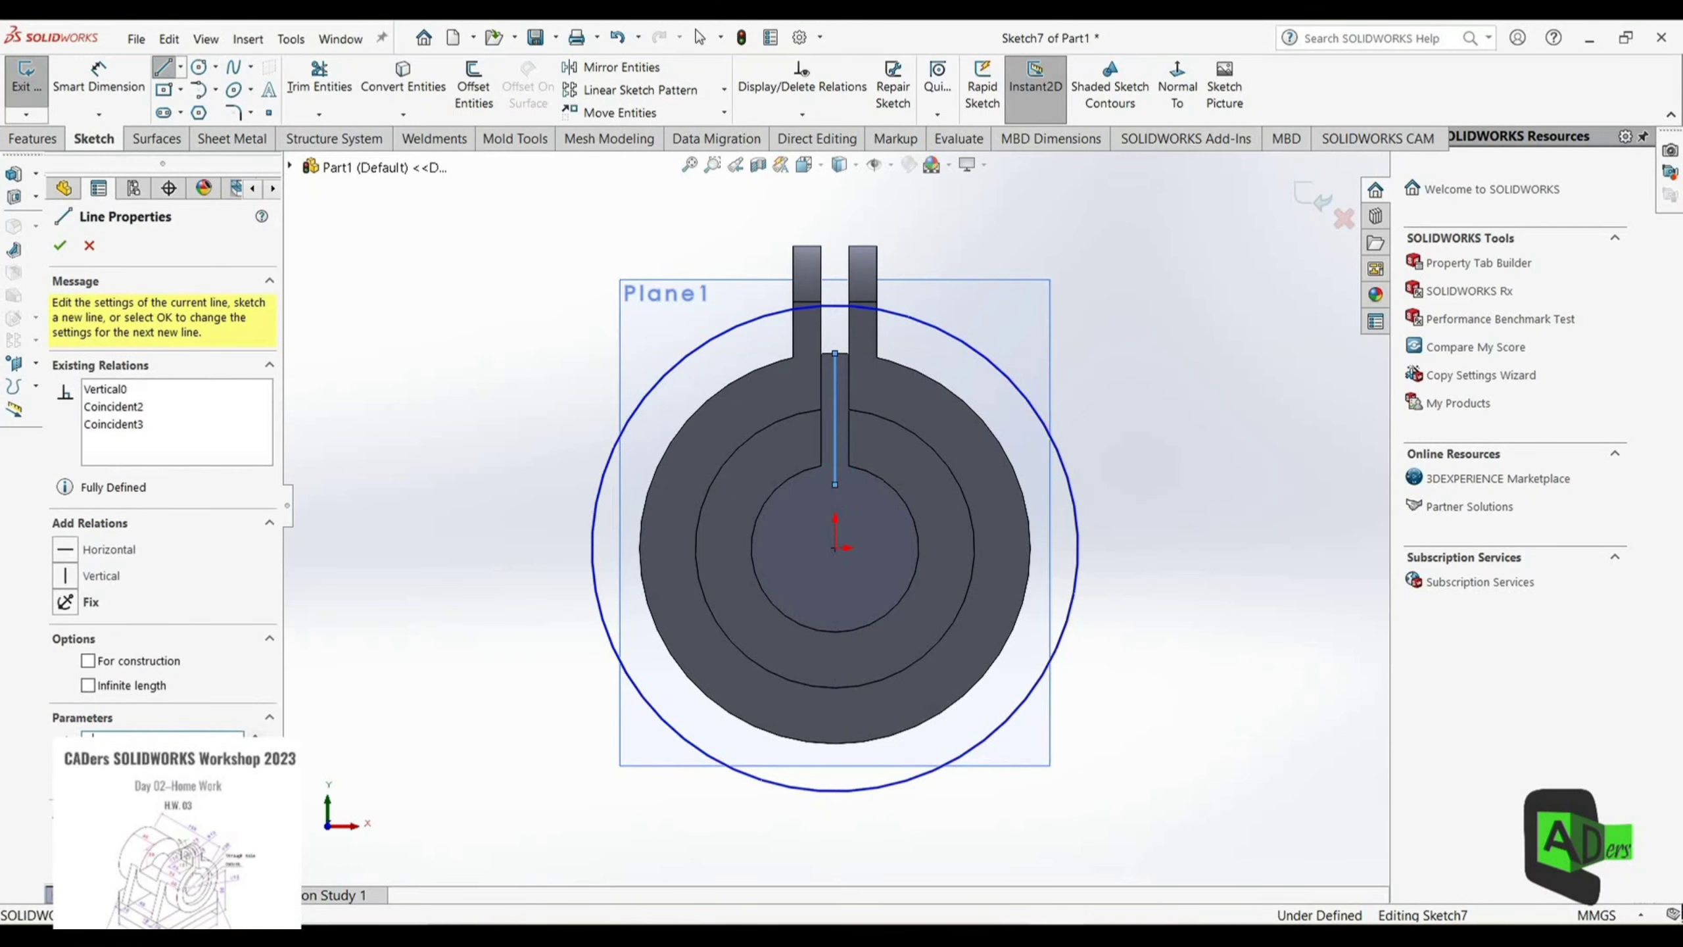
Step: Sketch a circle with a 15 mm radius centred on the origin, matching the bore
click(198, 67)
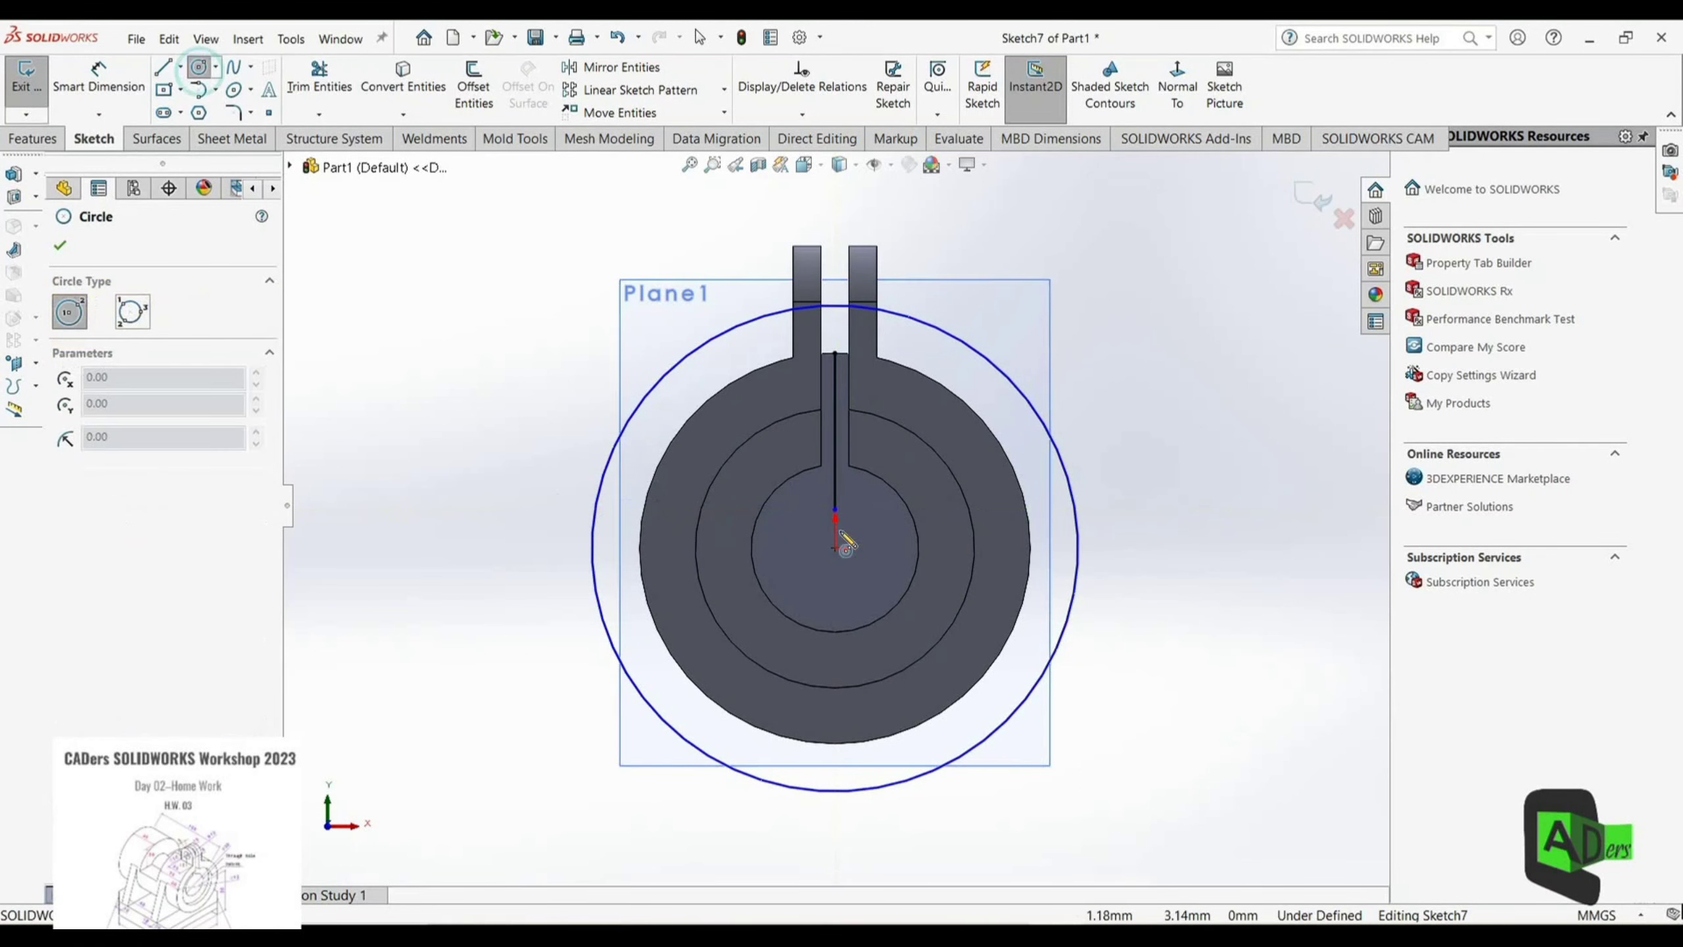
click(835, 548)
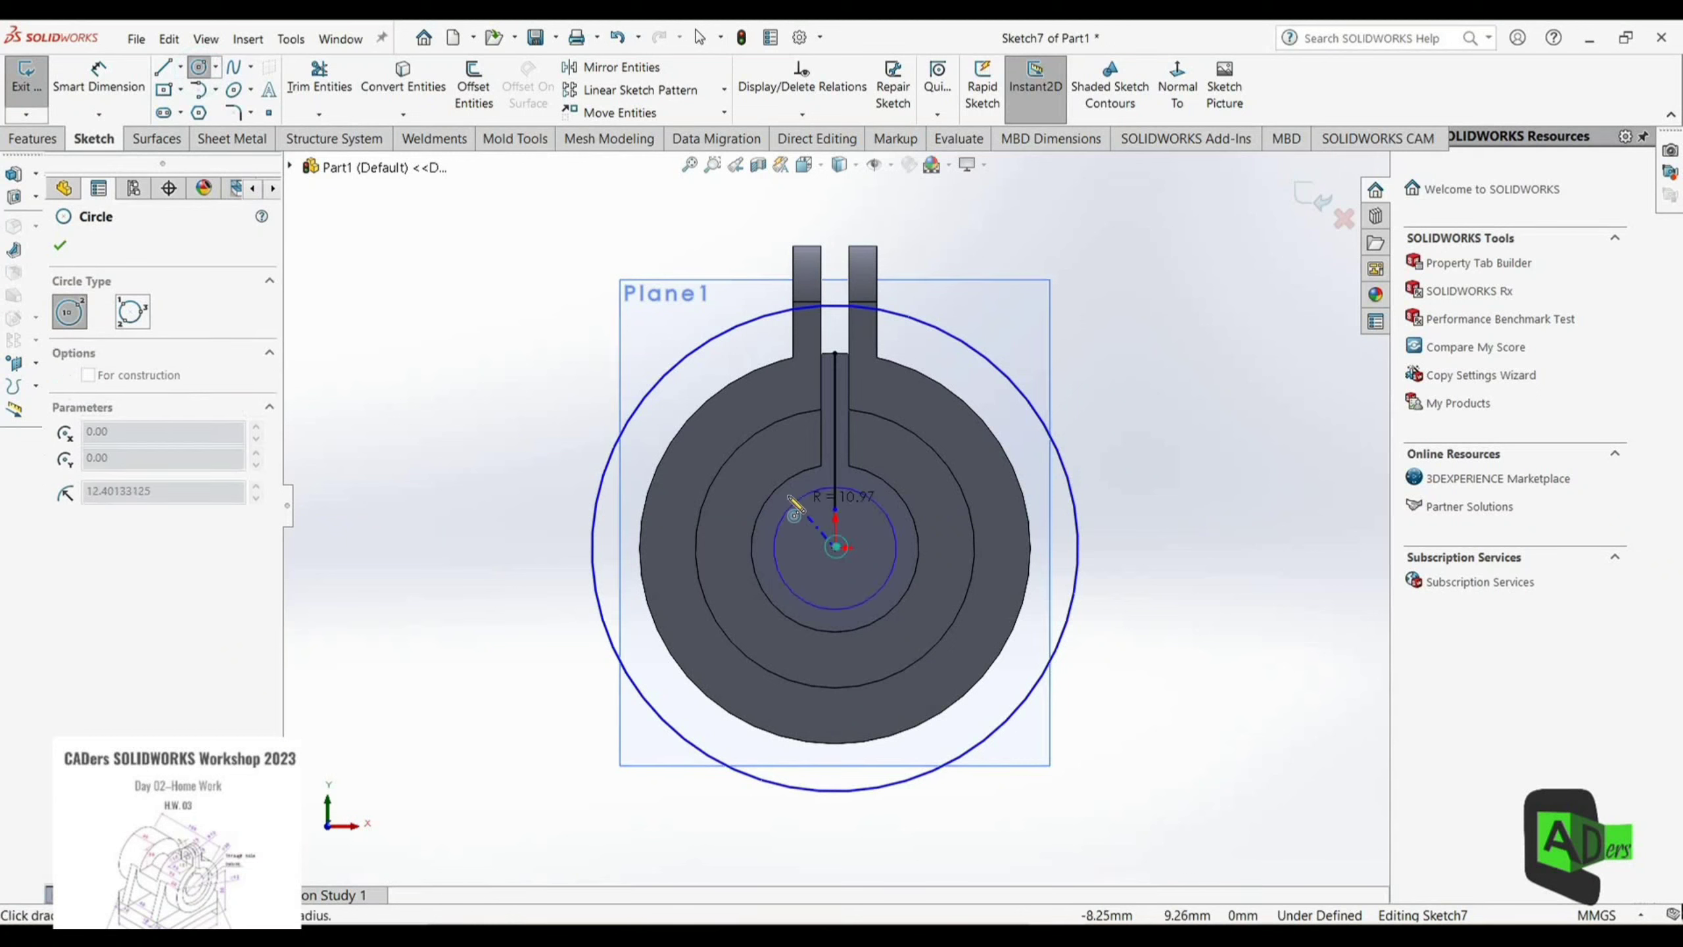
click(775, 492)
right_click(349, 519)
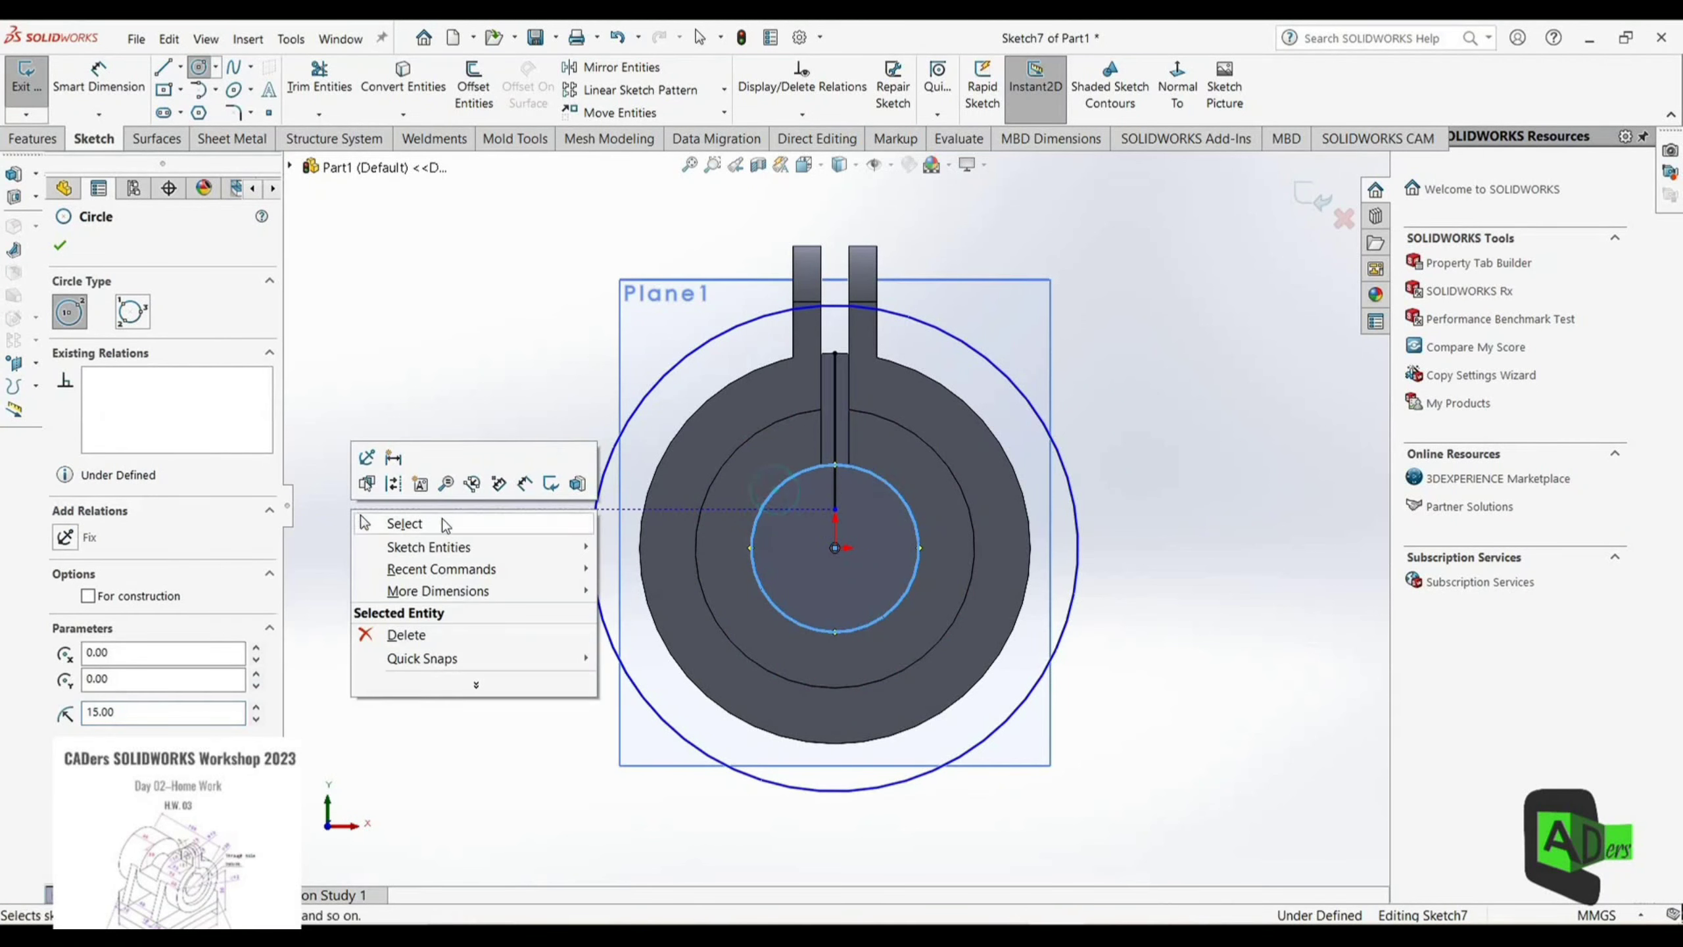
click(442, 519)
Step: Sketch a horizontal midpoint line centred on the vertical line's lower end, extending past the large circle on both sides
click(163, 67)
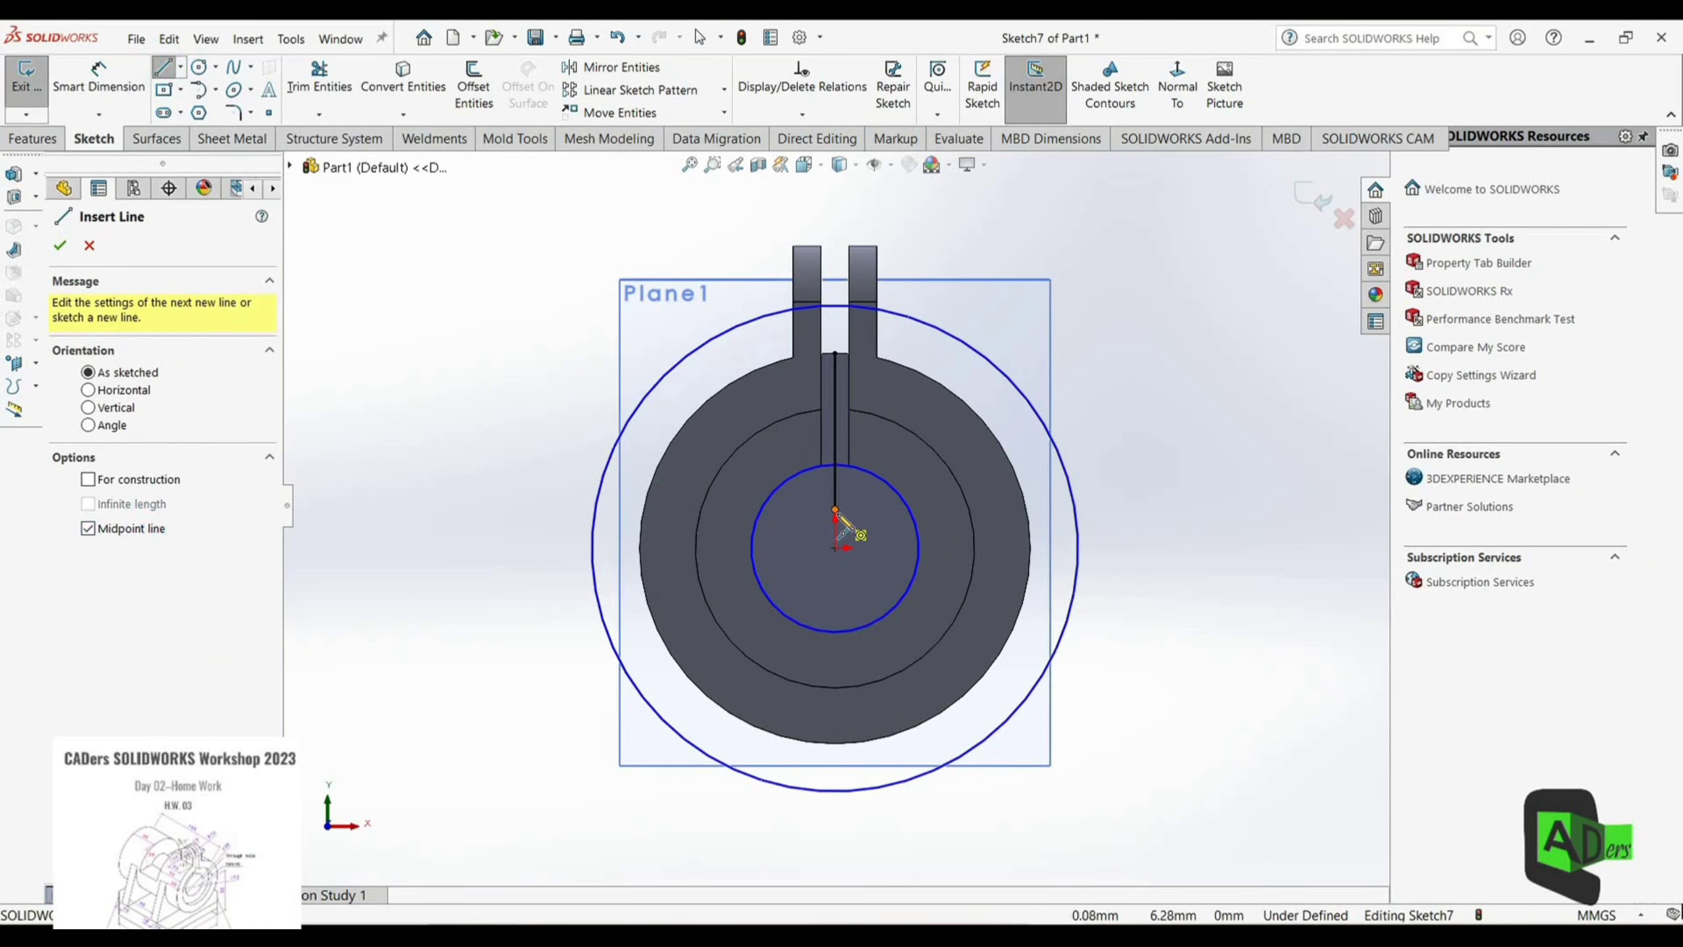
click(835, 509)
click(537, 509)
right_click(516, 534)
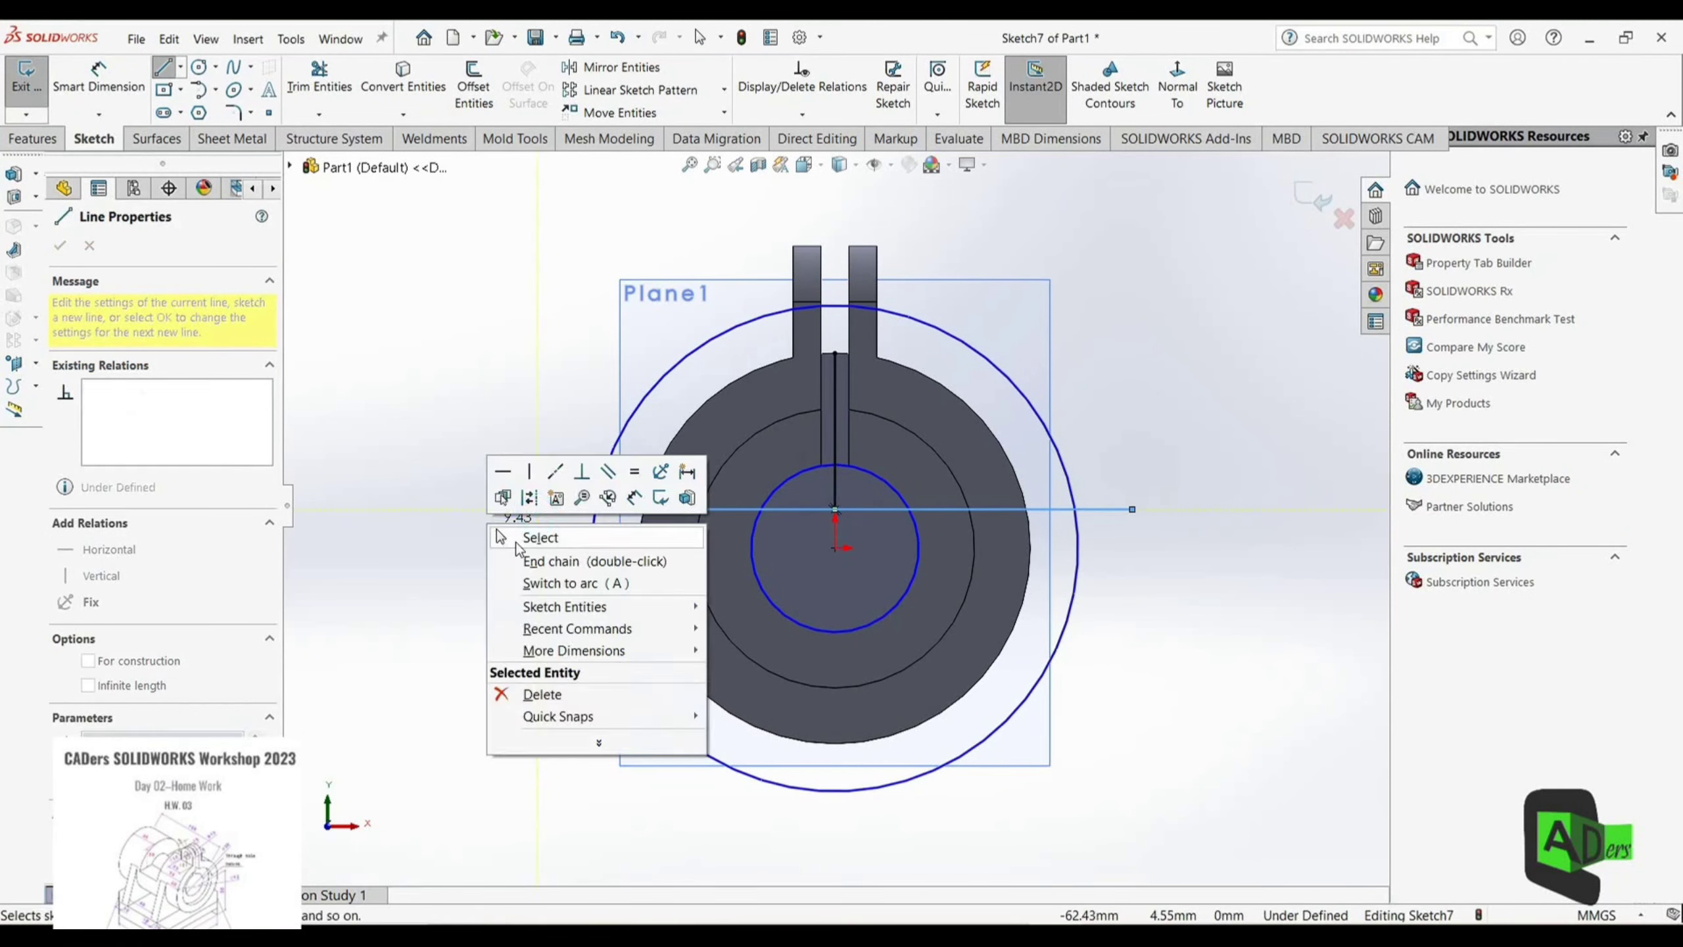
click(523, 535)
Step: Power-trim the sketch to the closed profile above the horizontal line, between the large arc and the bore arc, removing the vertical line
click(318, 78)
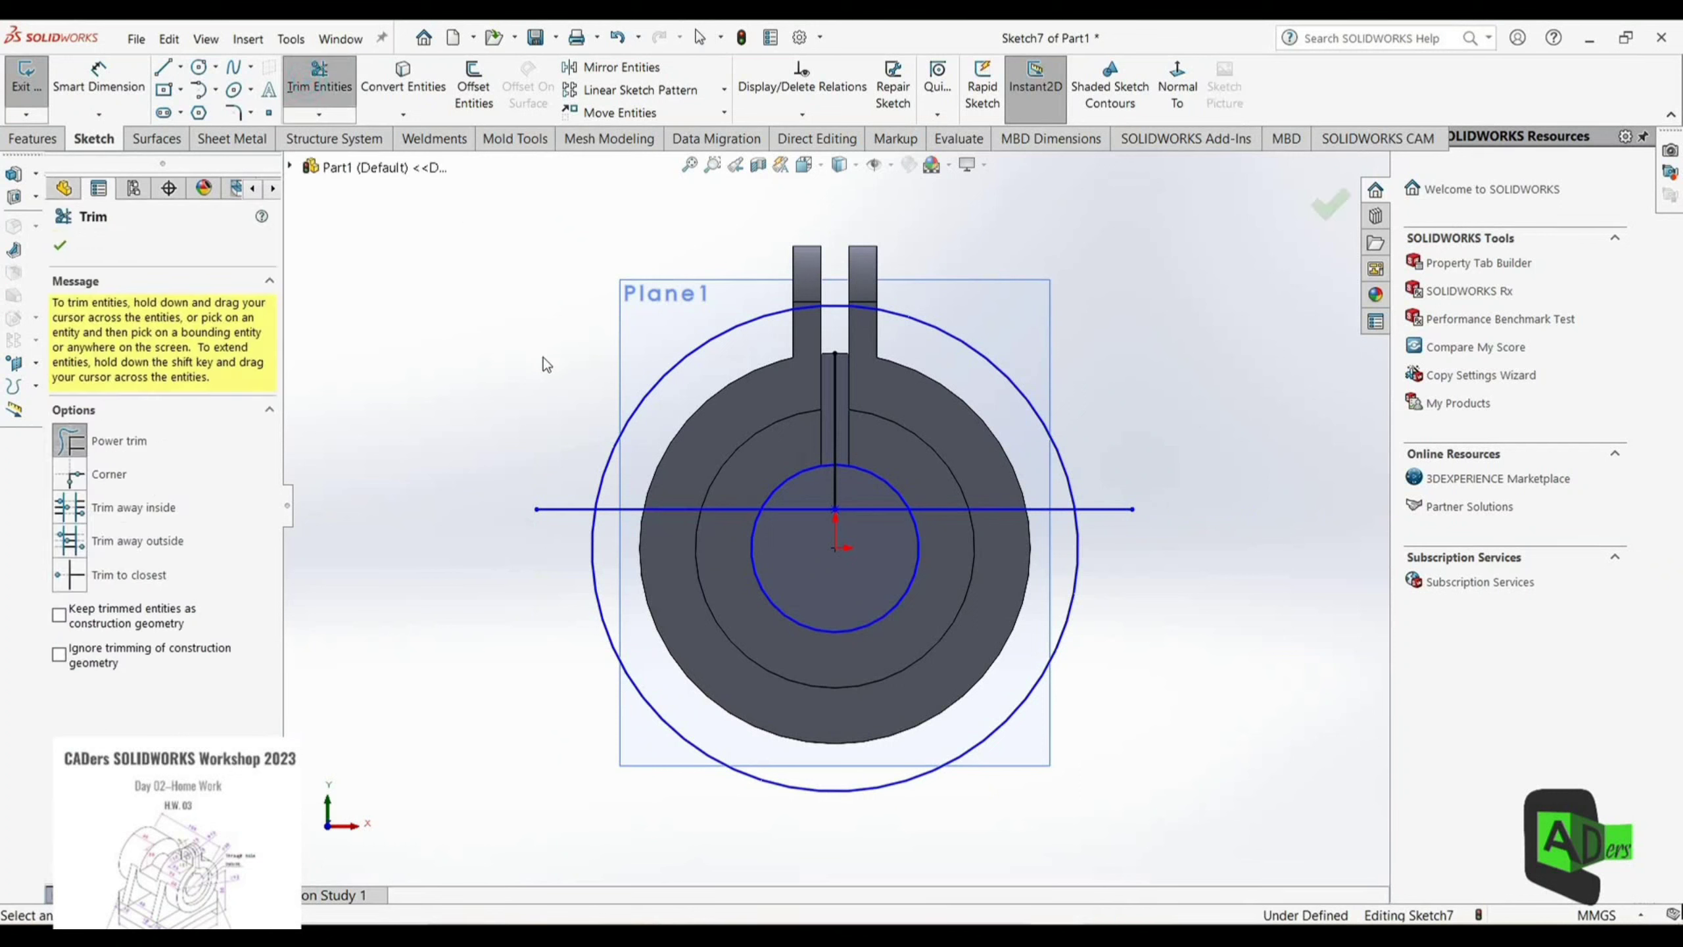
drag(585, 532, 622, 600)
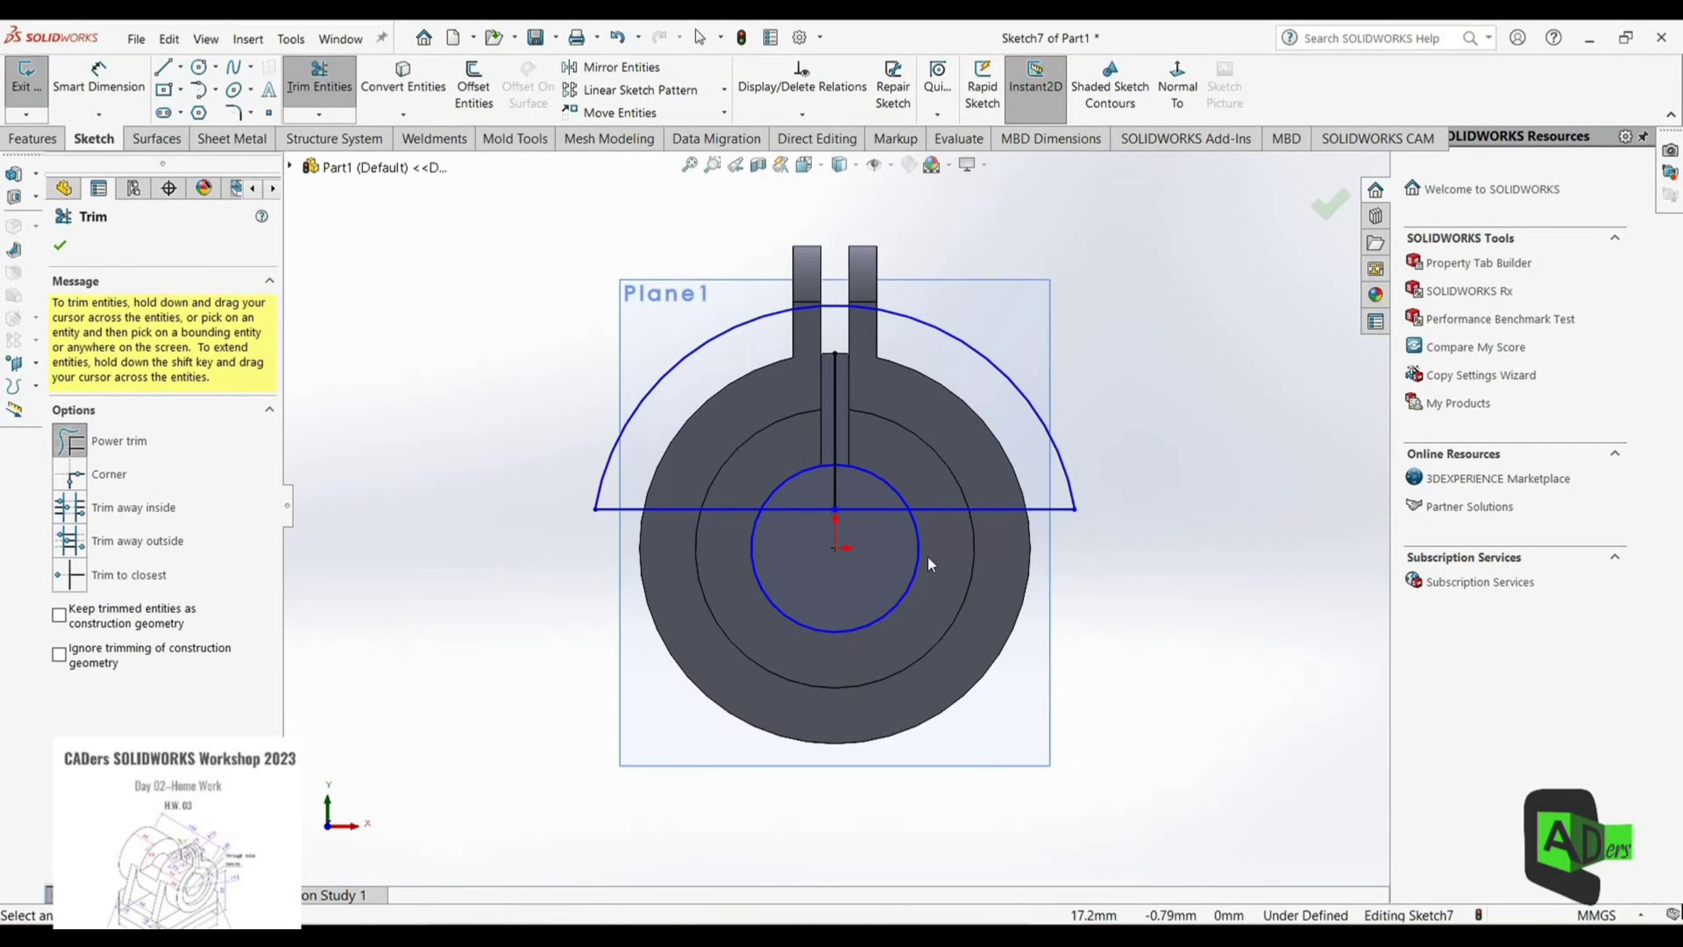
drag(926, 558, 878, 530)
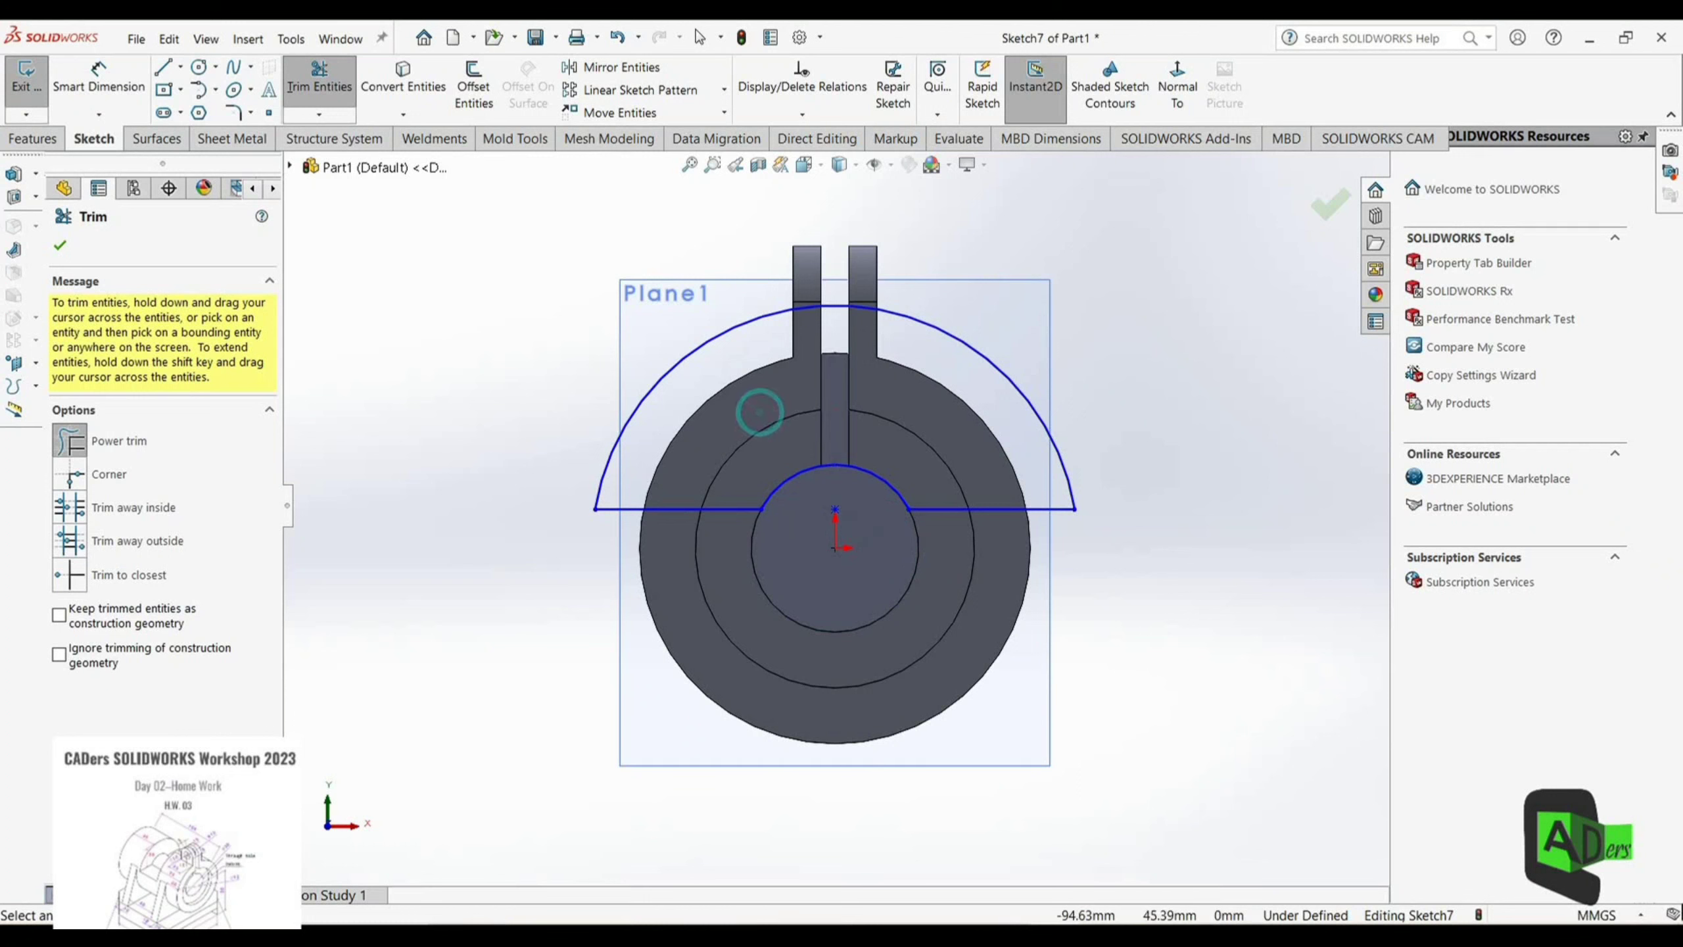
click(60, 245)
Step: Cut-extrude the trimmed profile 30 mm using Mid Plane about the offset plane
click(55, 141)
click(52, 142)
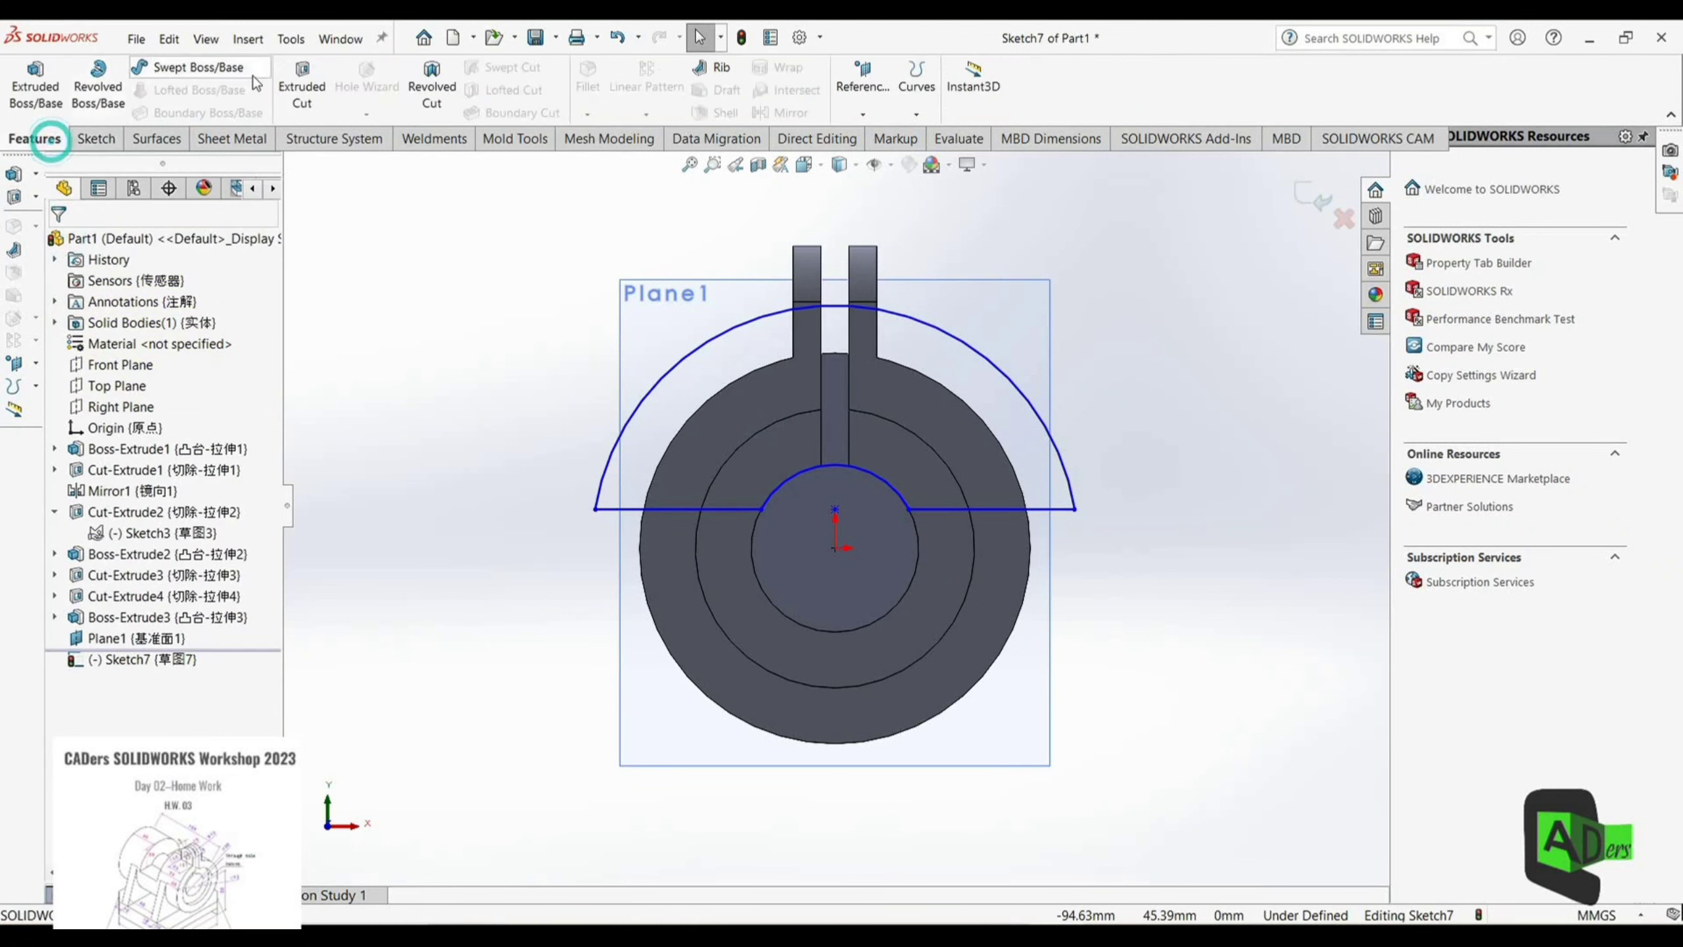
click(300, 81)
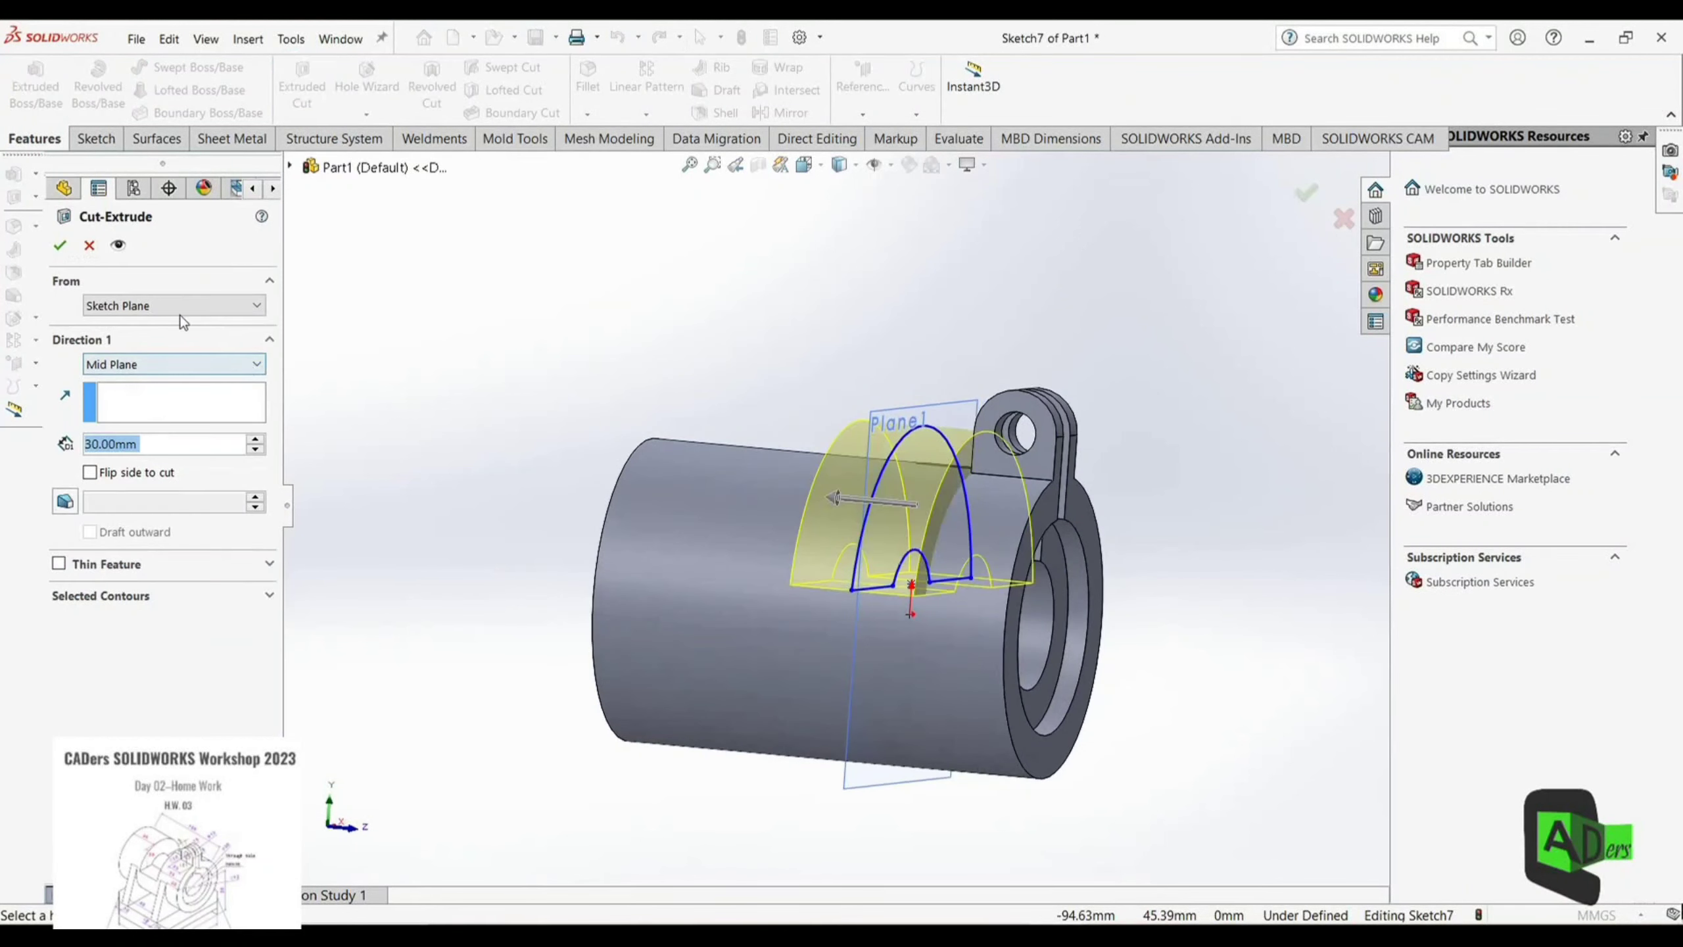
click(55, 245)
middle_drag(708, 485, 671, 572)
click(654, 586)
middle_drag(799, 548, 1092, 526)
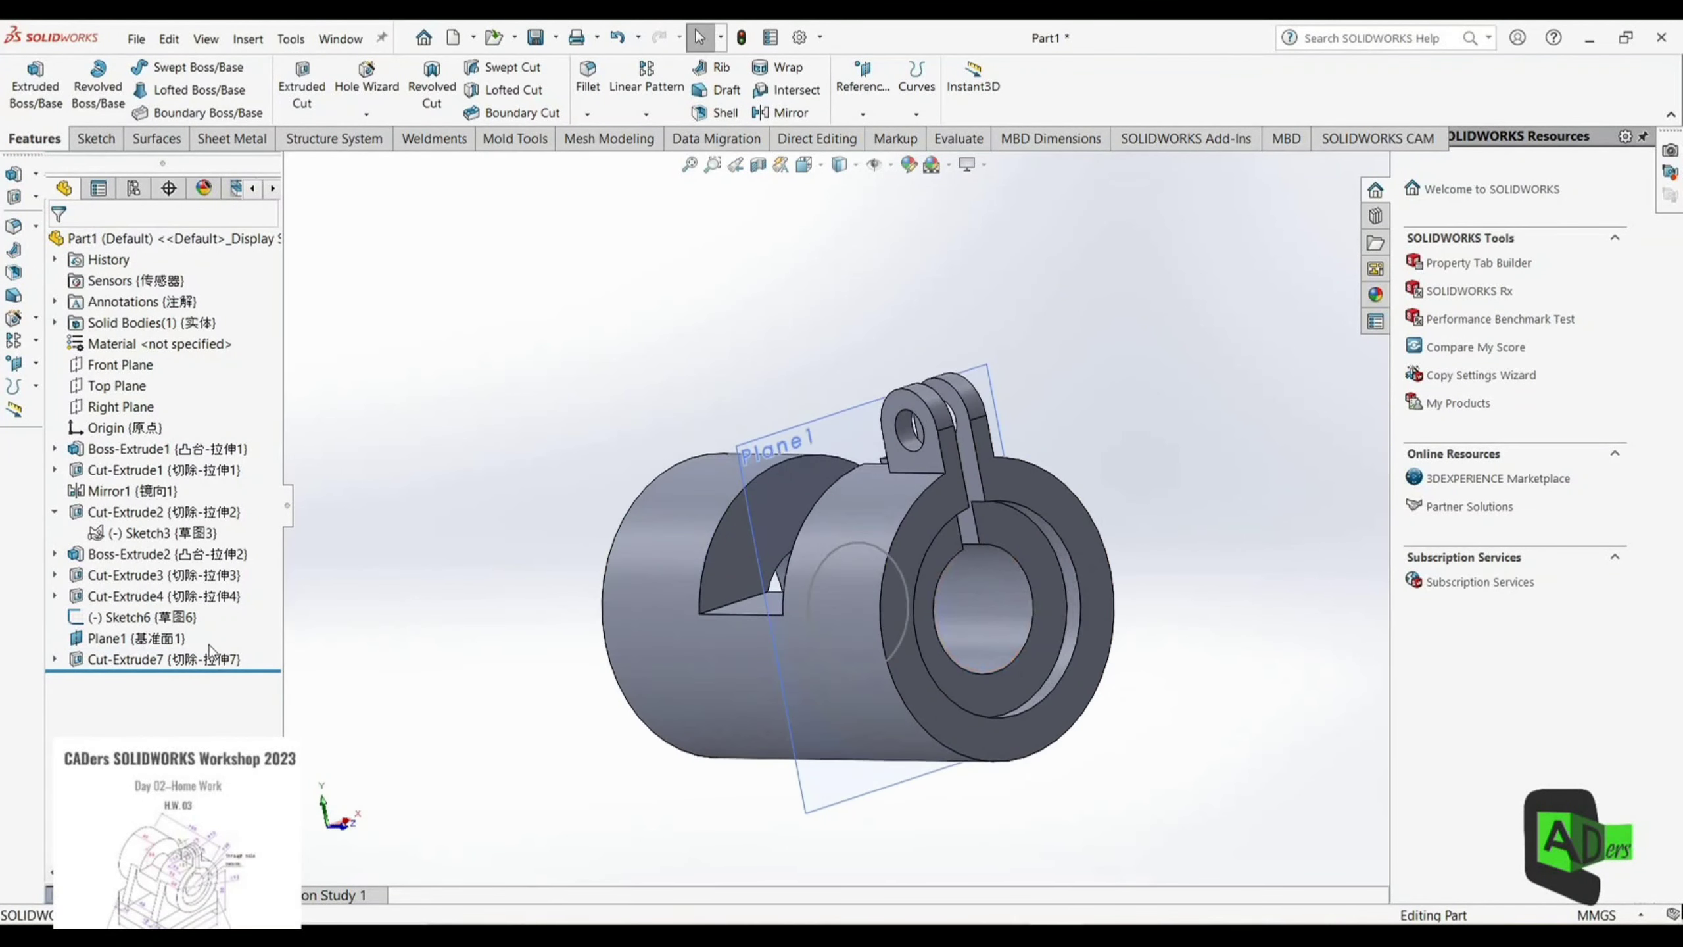
Step: Extrude the existing circle sketch inside the cylinder 30 mm with Mid Plane as a separate solid body
click(154, 620)
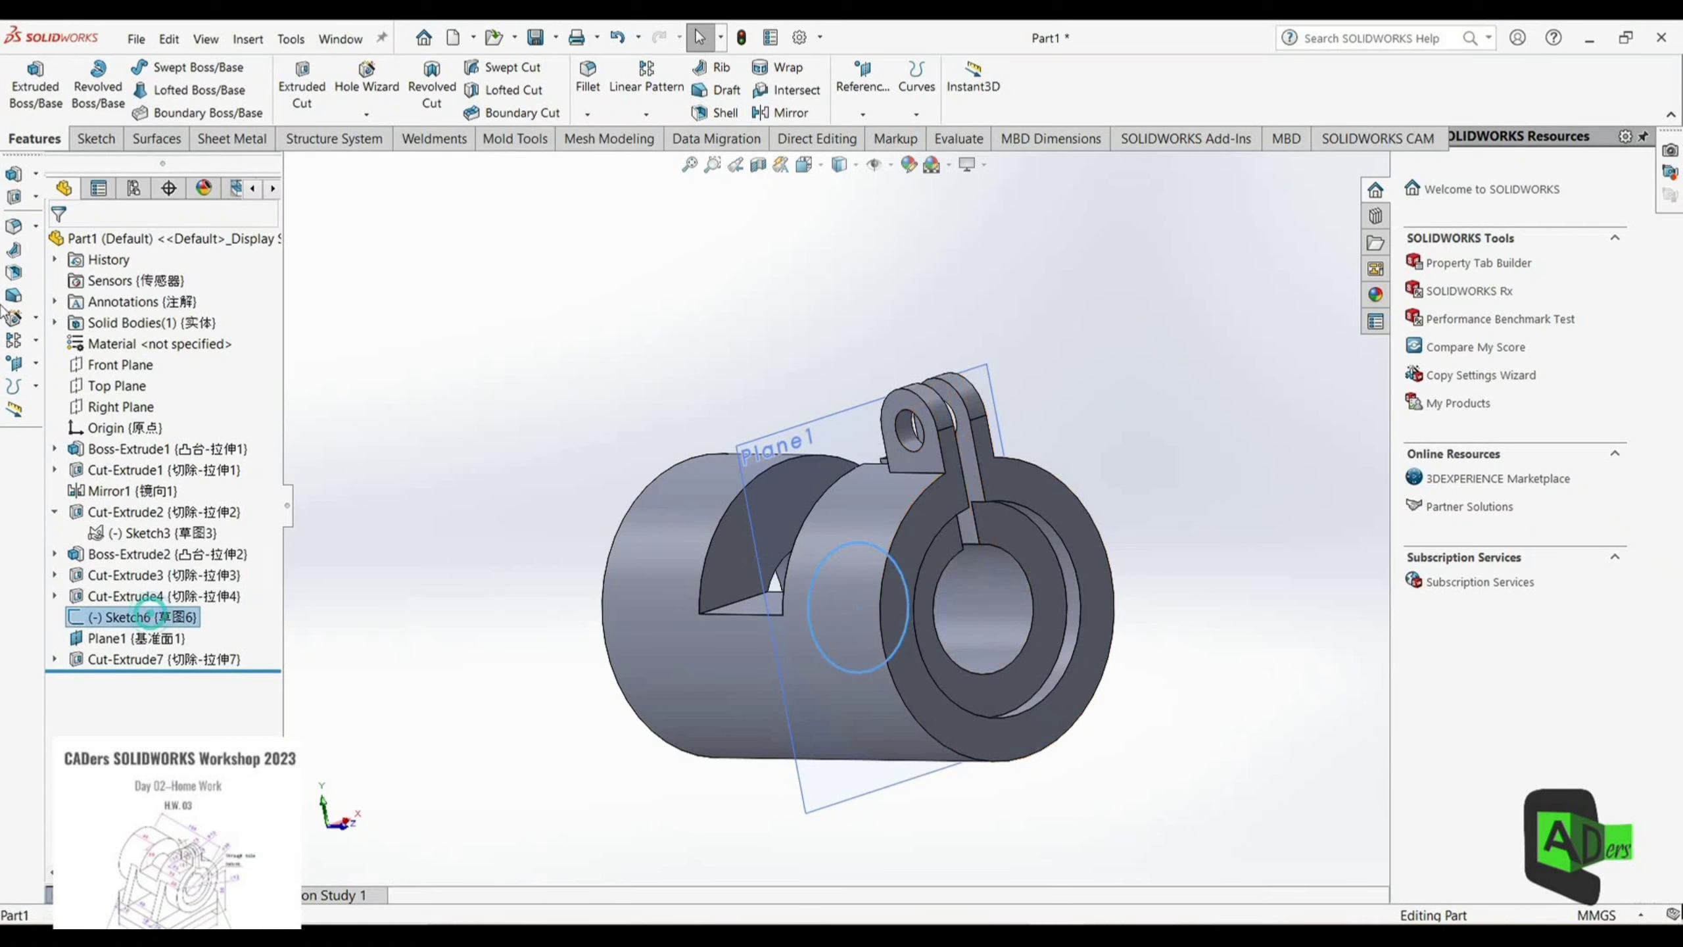
click(64, 76)
middle_drag(530, 242, 749, 285)
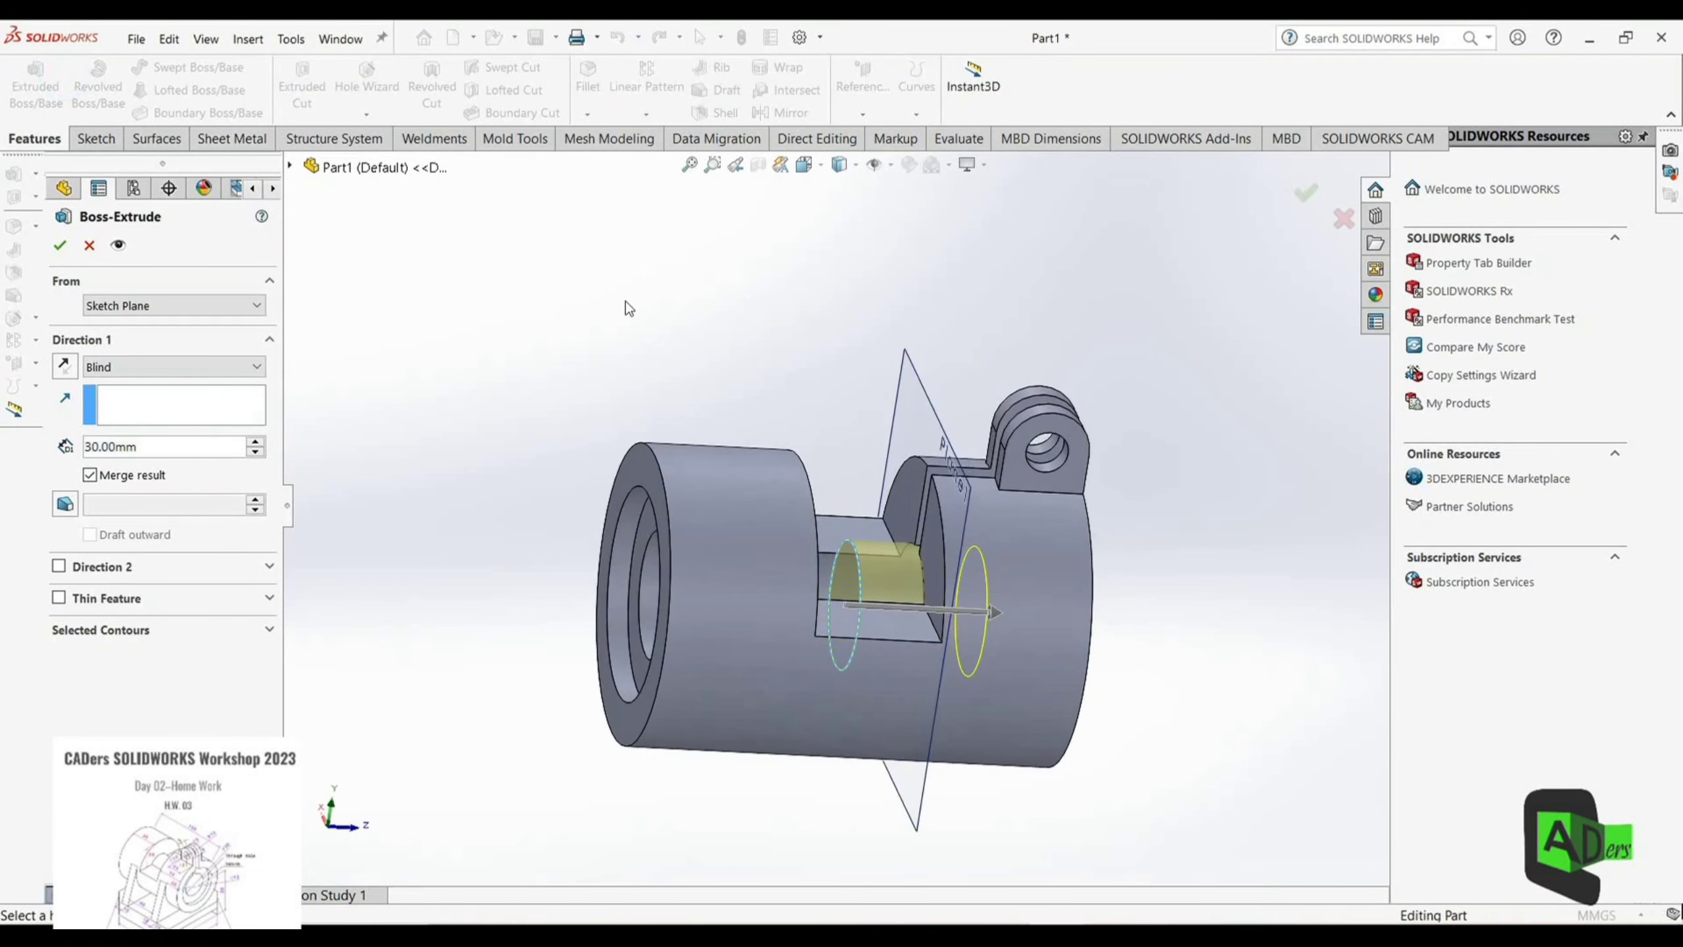
click(122, 368)
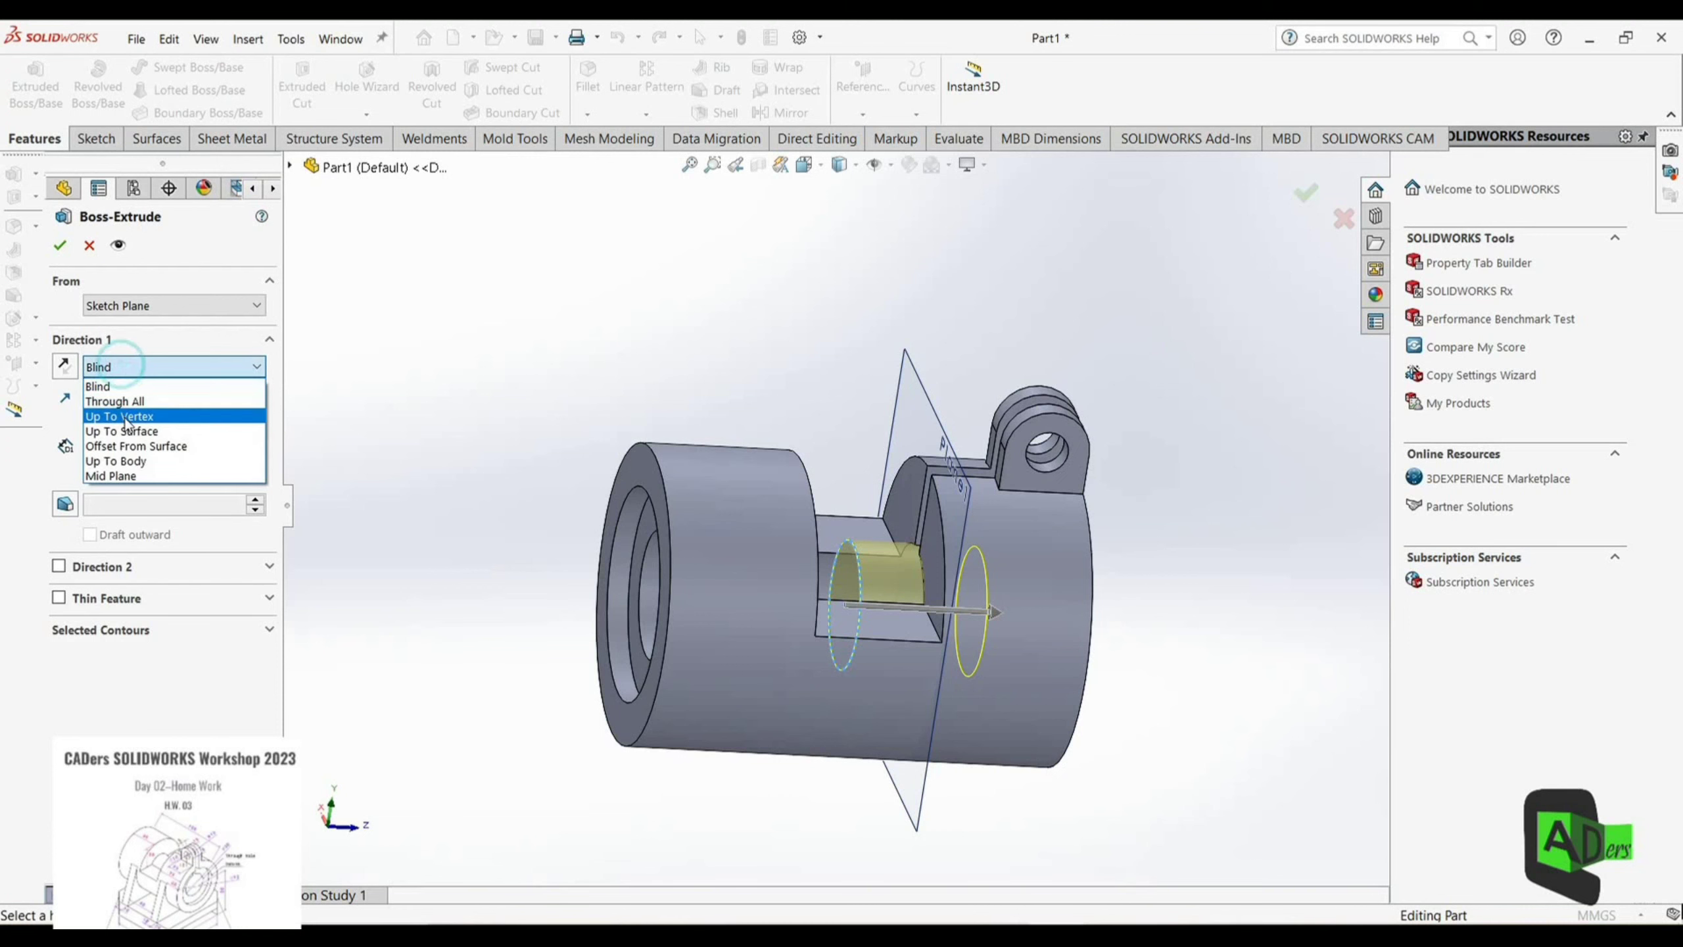
click(133, 474)
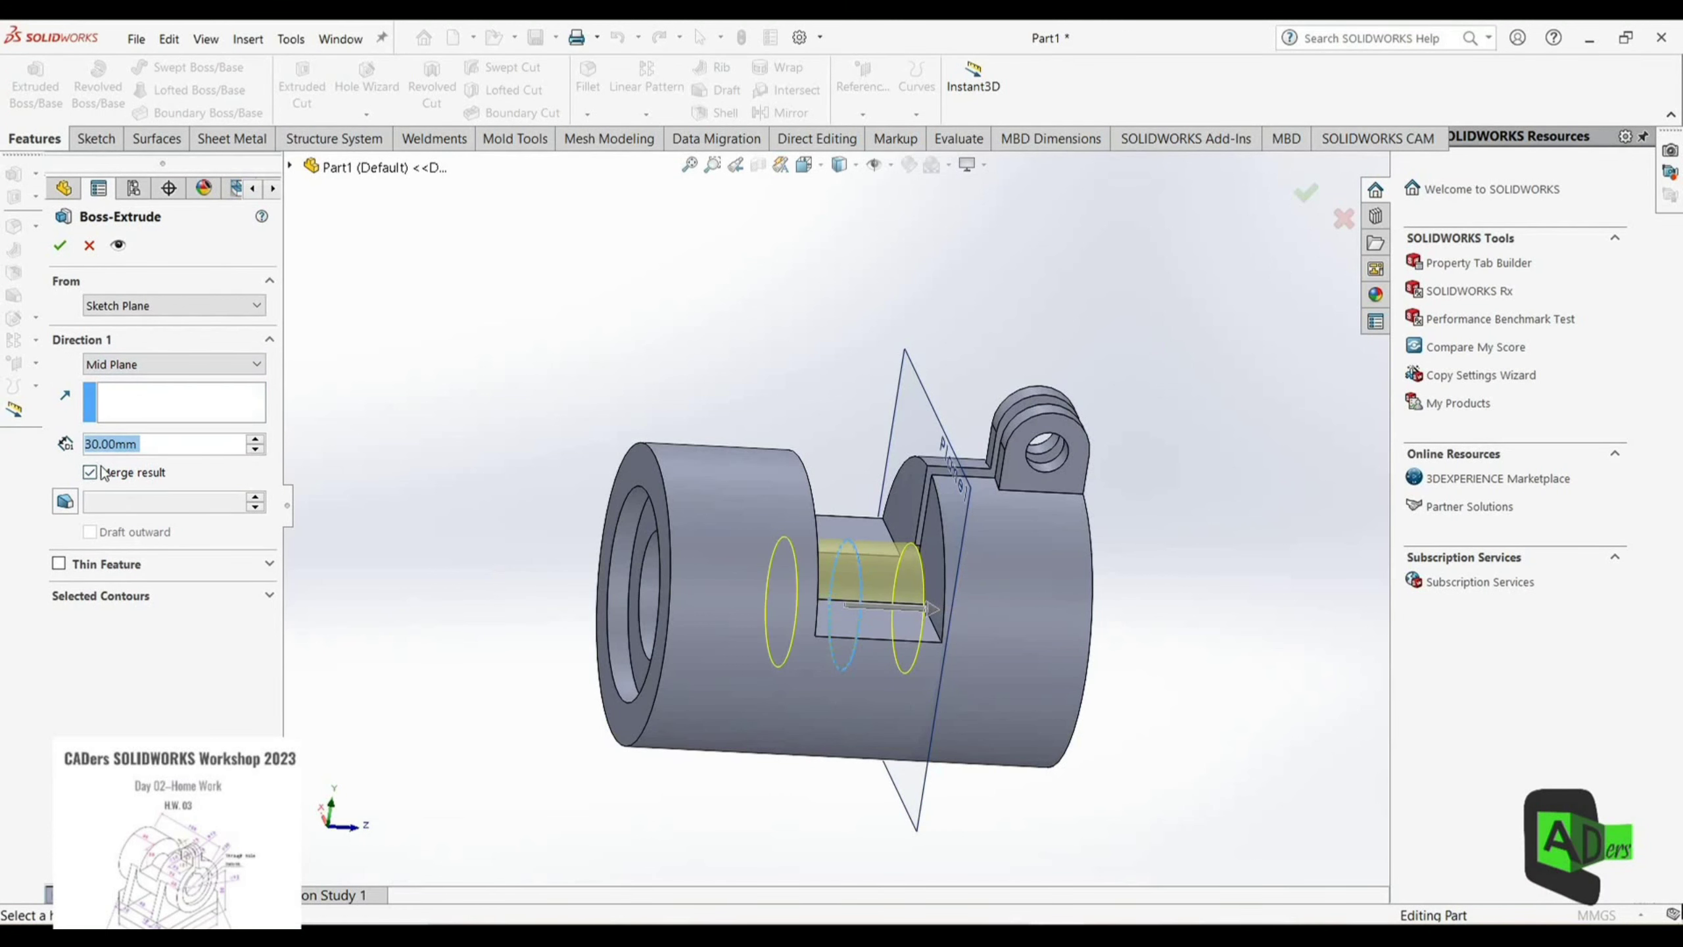
click(60, 245)
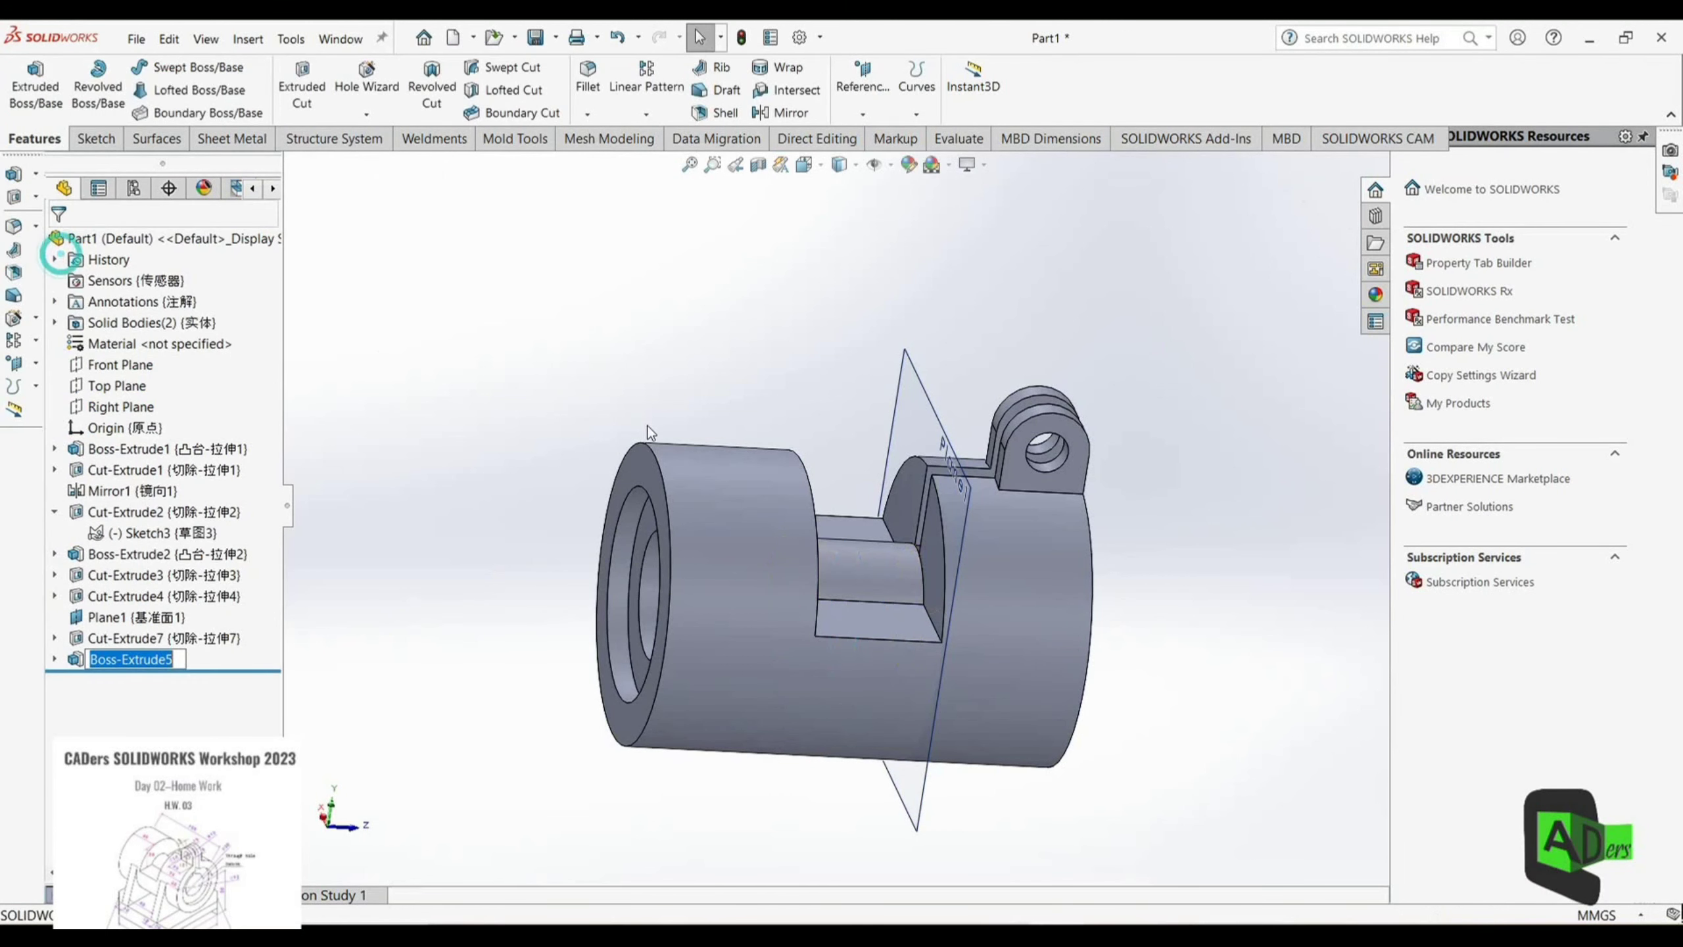
Step: Create a reference plane offset 20 mm inward from the cylinder's end face at the lug side, using the flipped direction
key(ctrl+1)
click(863, 104)
click(871, 137)
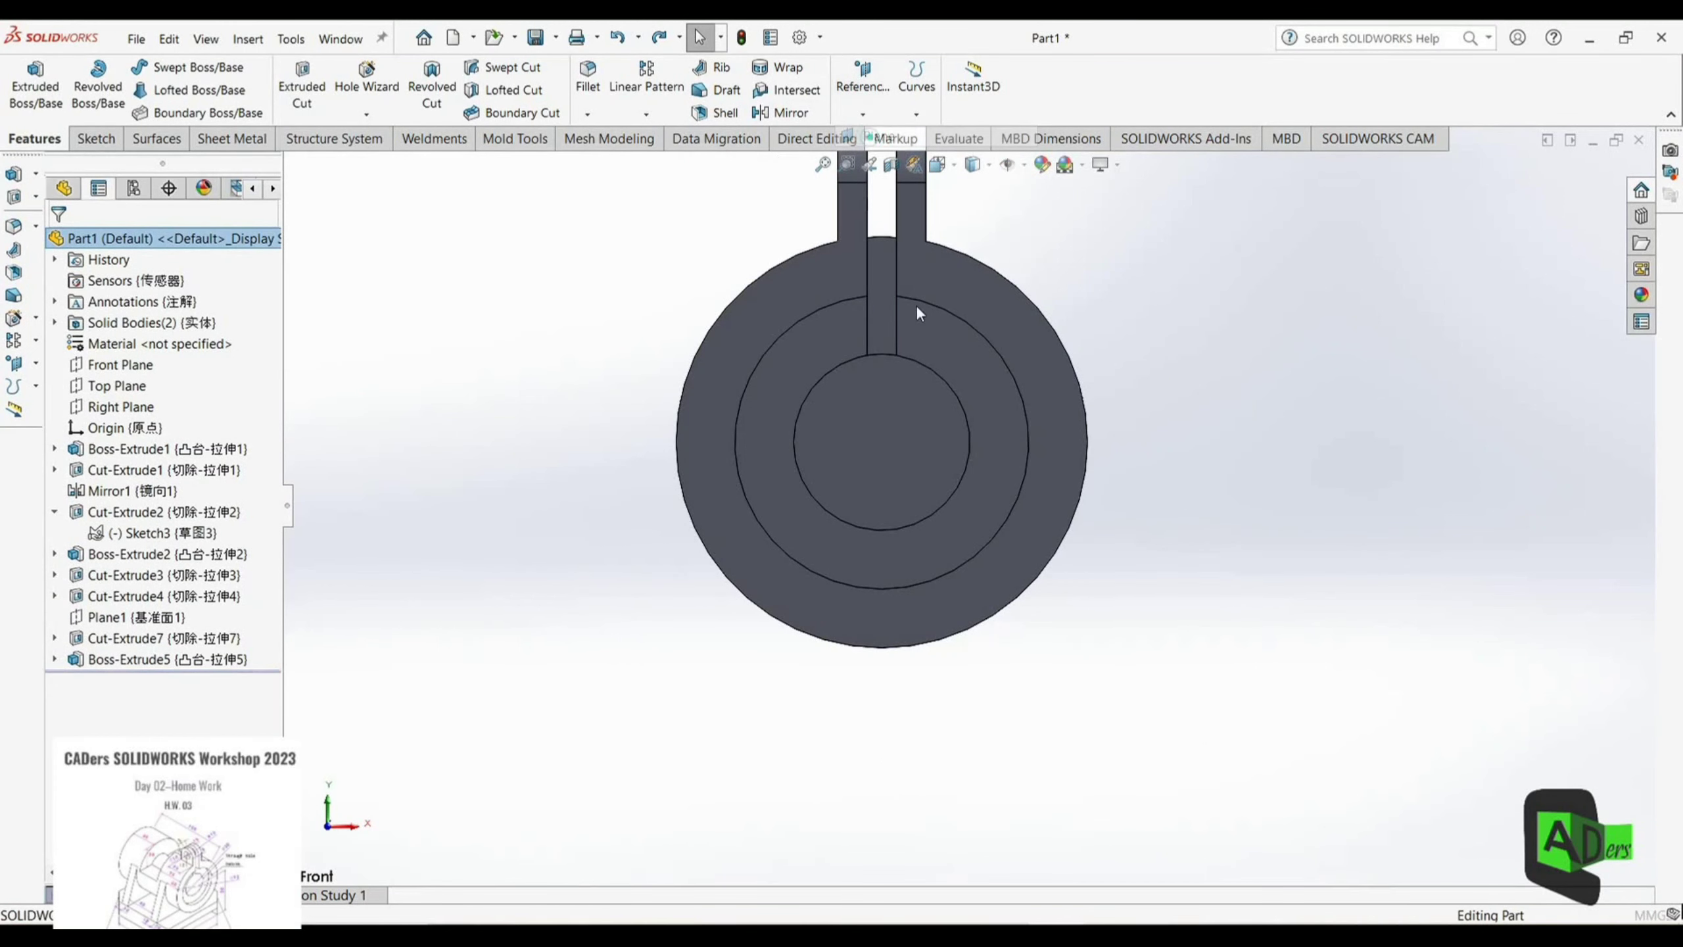
click(802, 291)
middle_drag(544, 545, 13, 557)
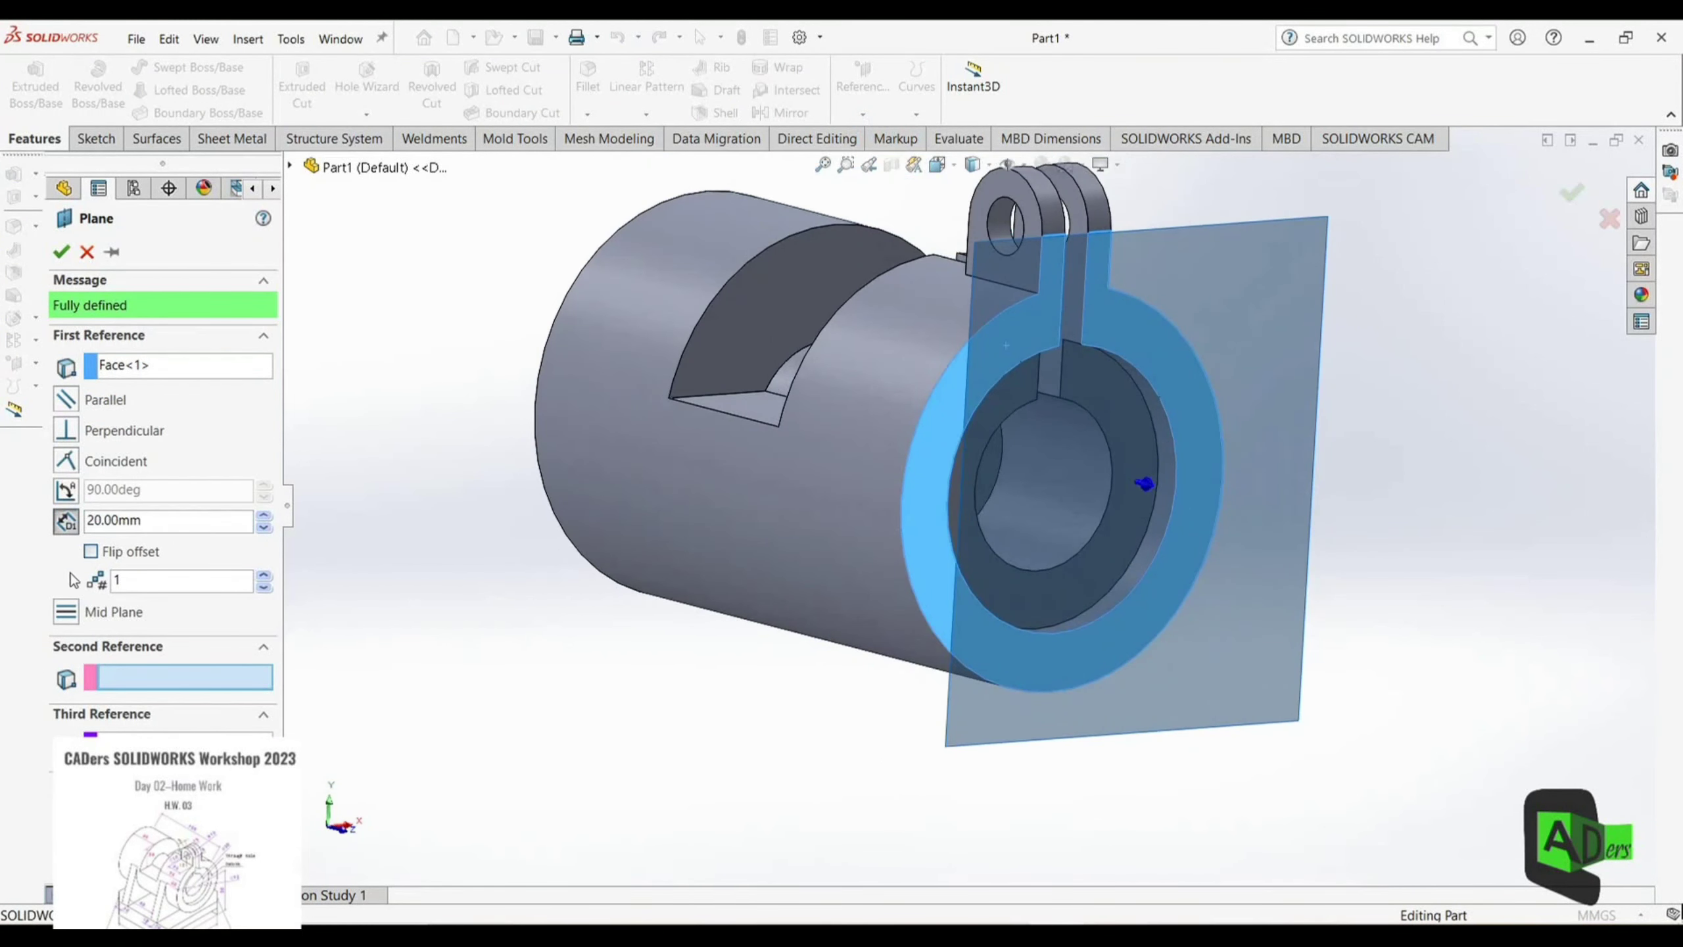
click(100, 554)
click(60, 252)
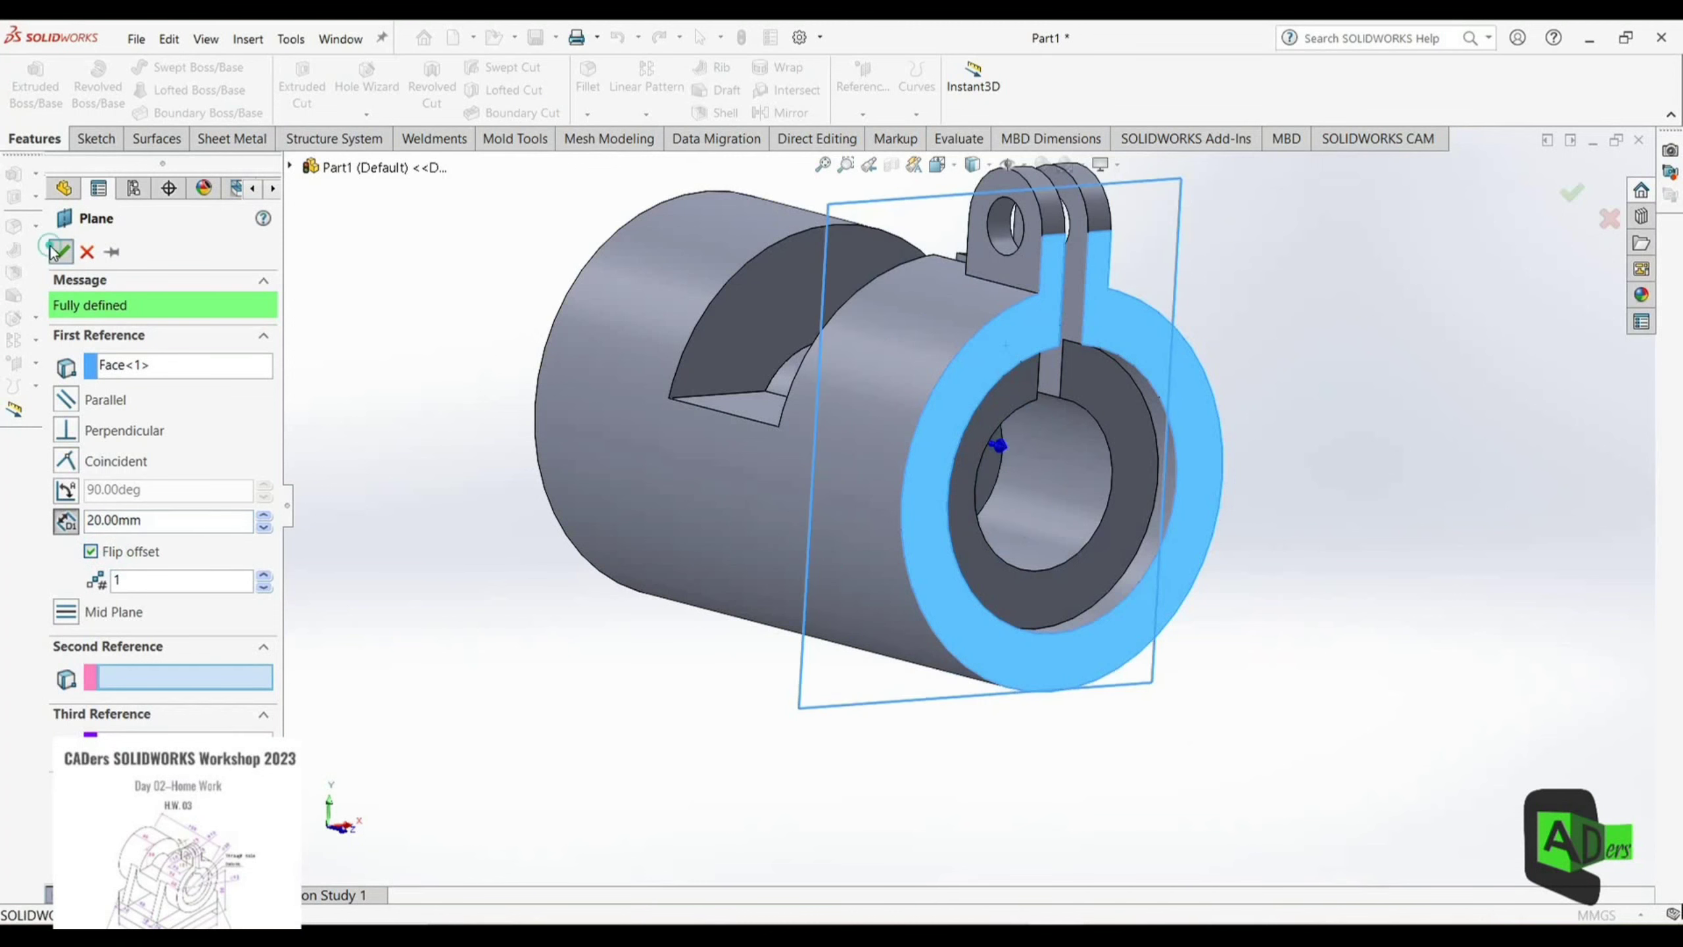
Step: Start a sketch on the new 20 mm offset plane and narrow the resources pane to widen the modelling area
click(600, 718)
click(836, 675)
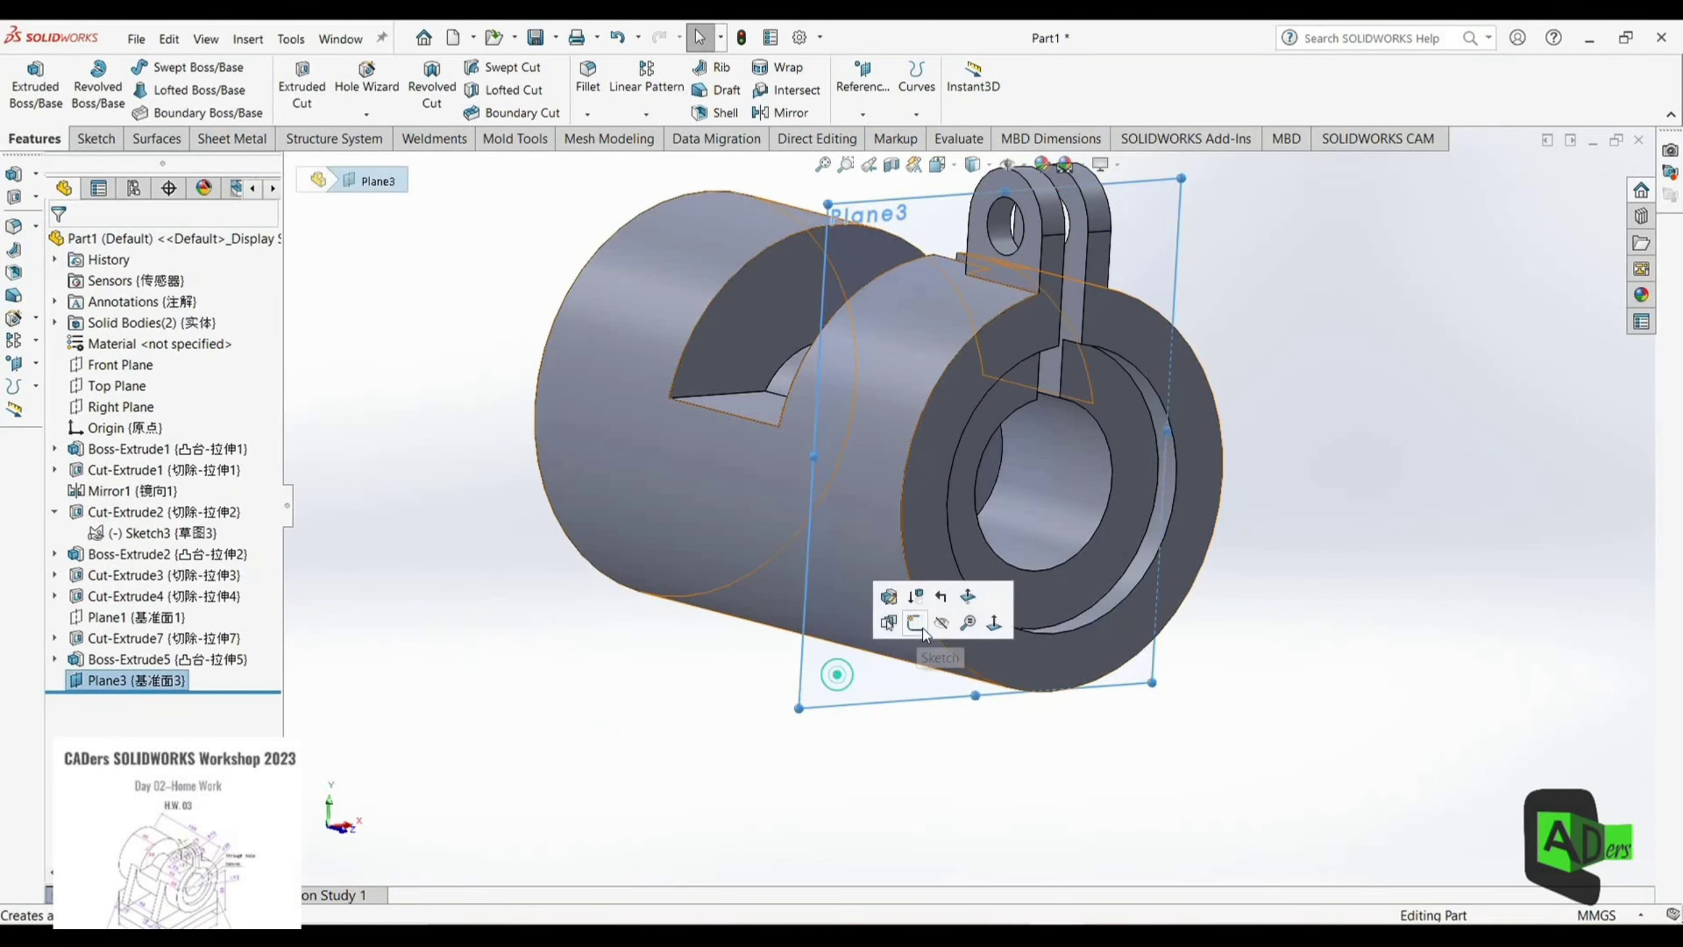
click(917, 625)
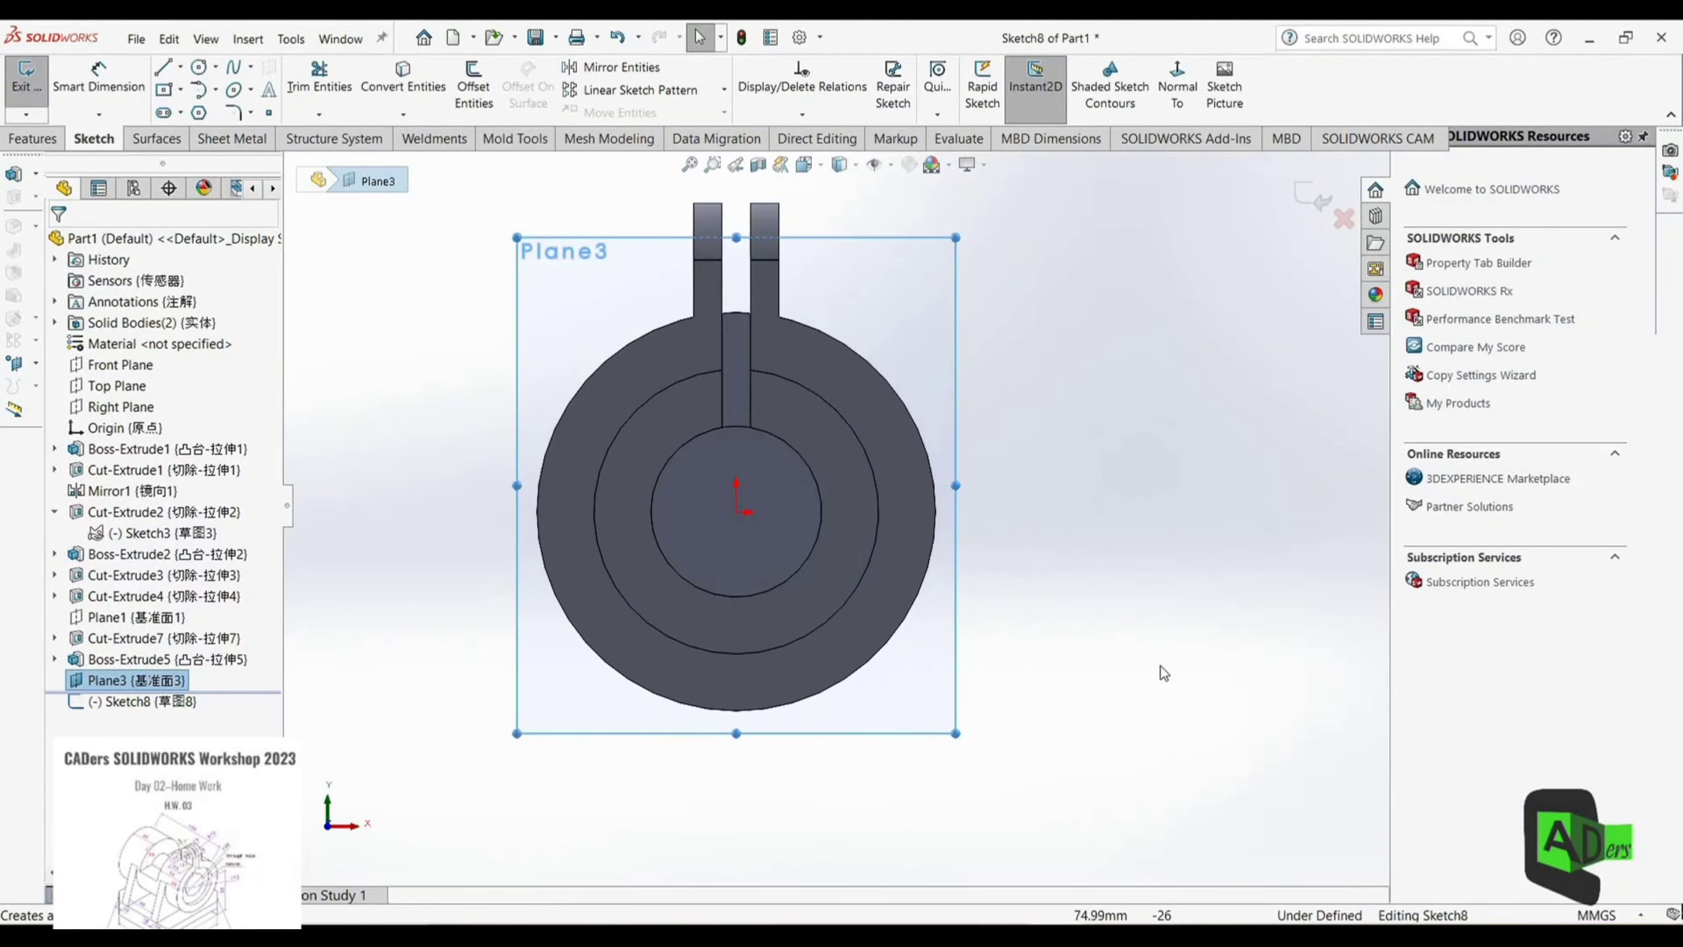
drag(1393, 586, 1571, 586)
click(1350, 608)
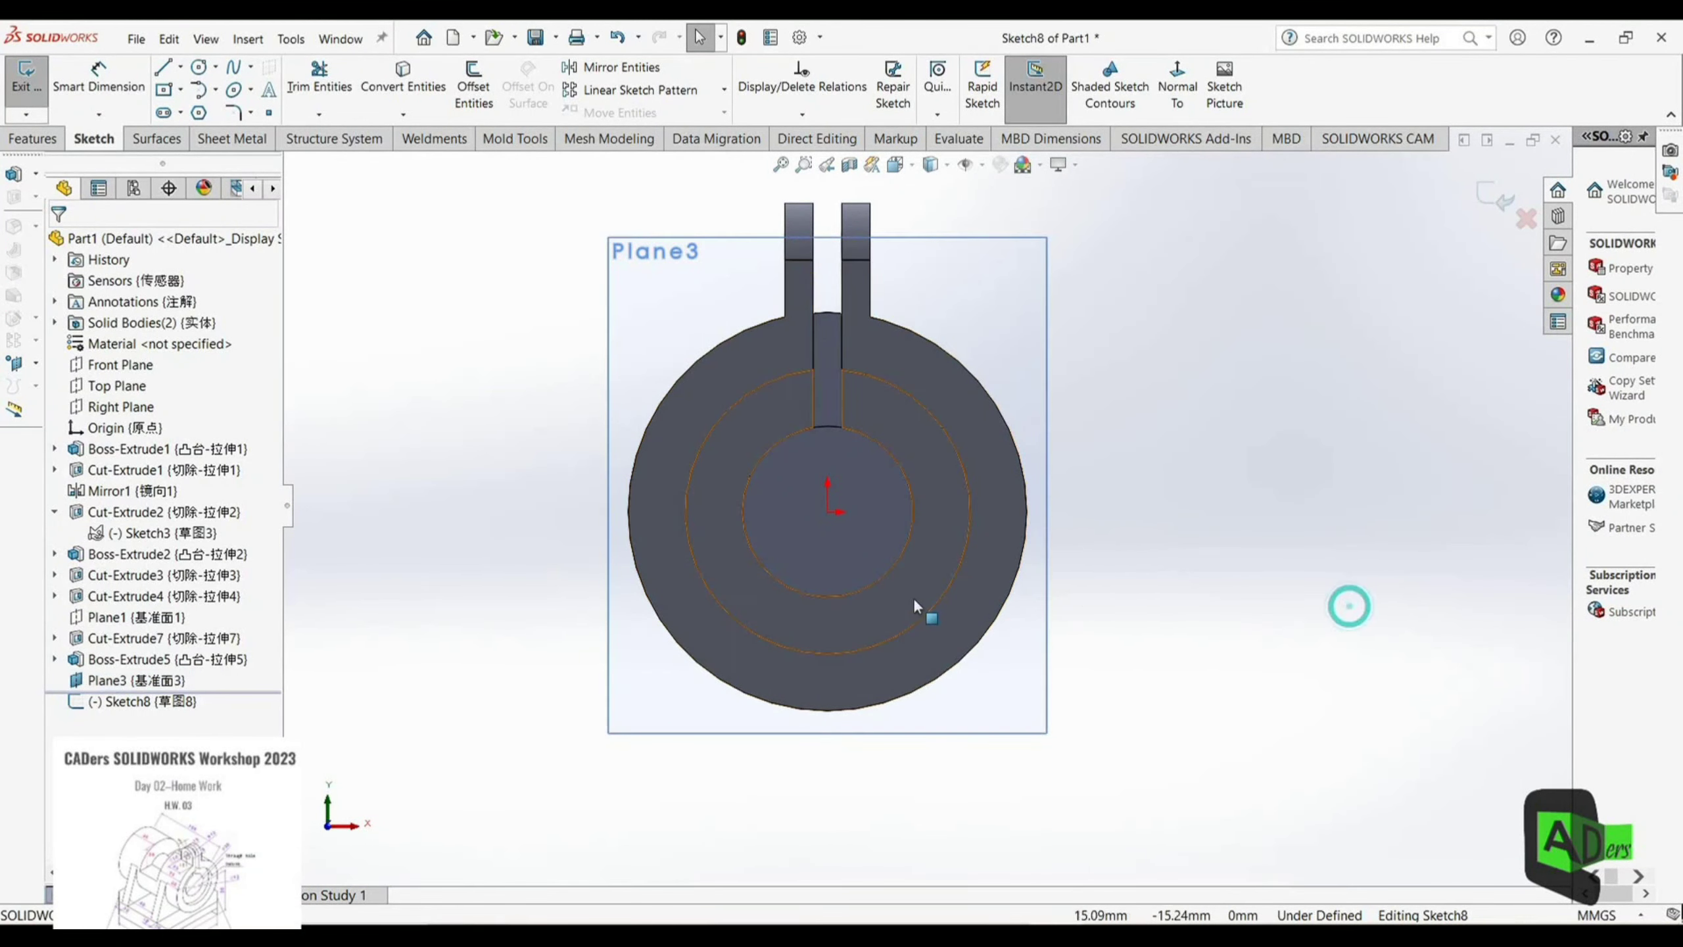
Step: Sketch a vertical construction line from the origin down to a point below the cylinder
scroll(899, 637, up, 1)
scroll(898, 639, down, 1)
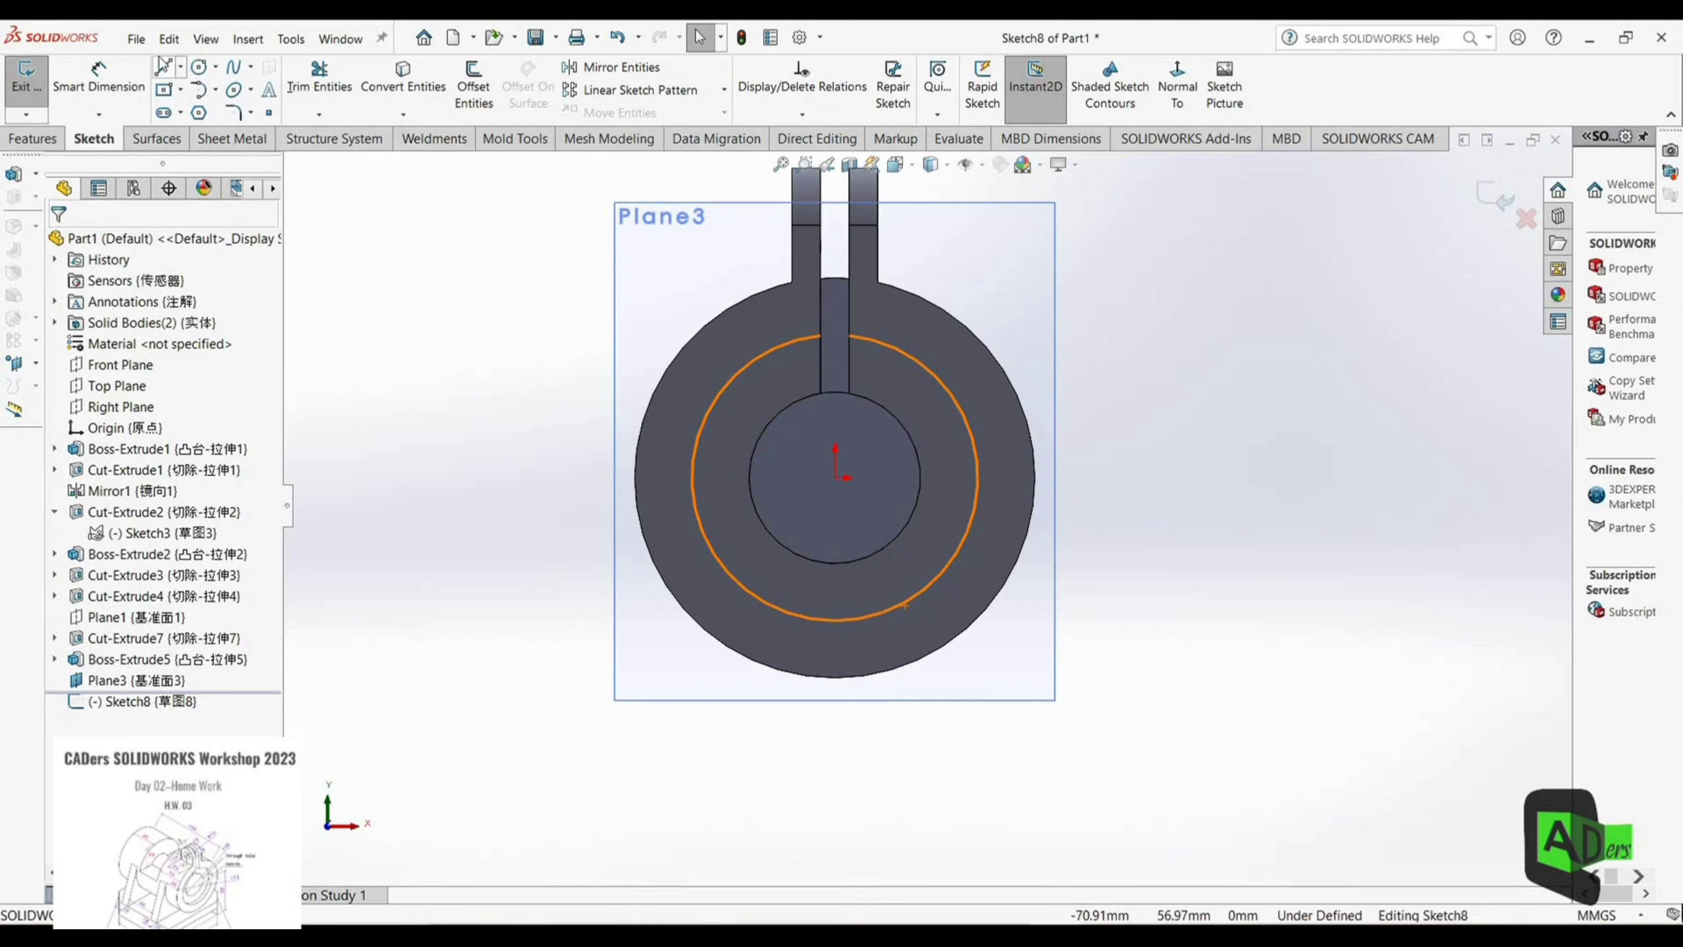
click(162, 66)
click(113, 480)
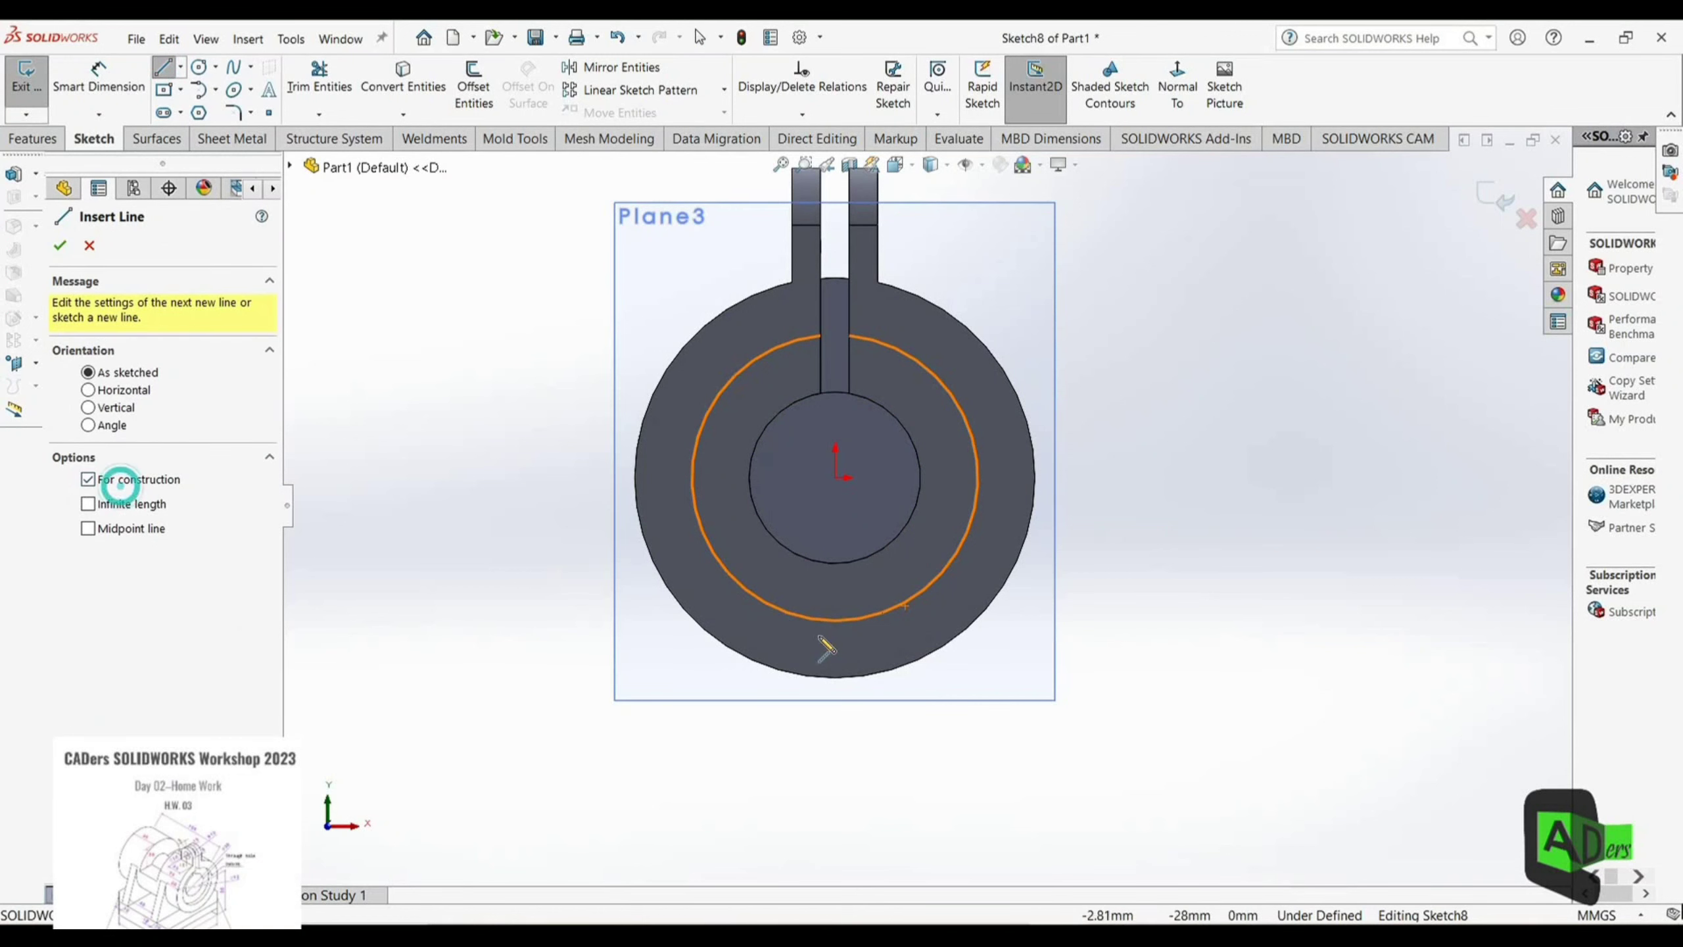
scroll(968, 607, down, 2)
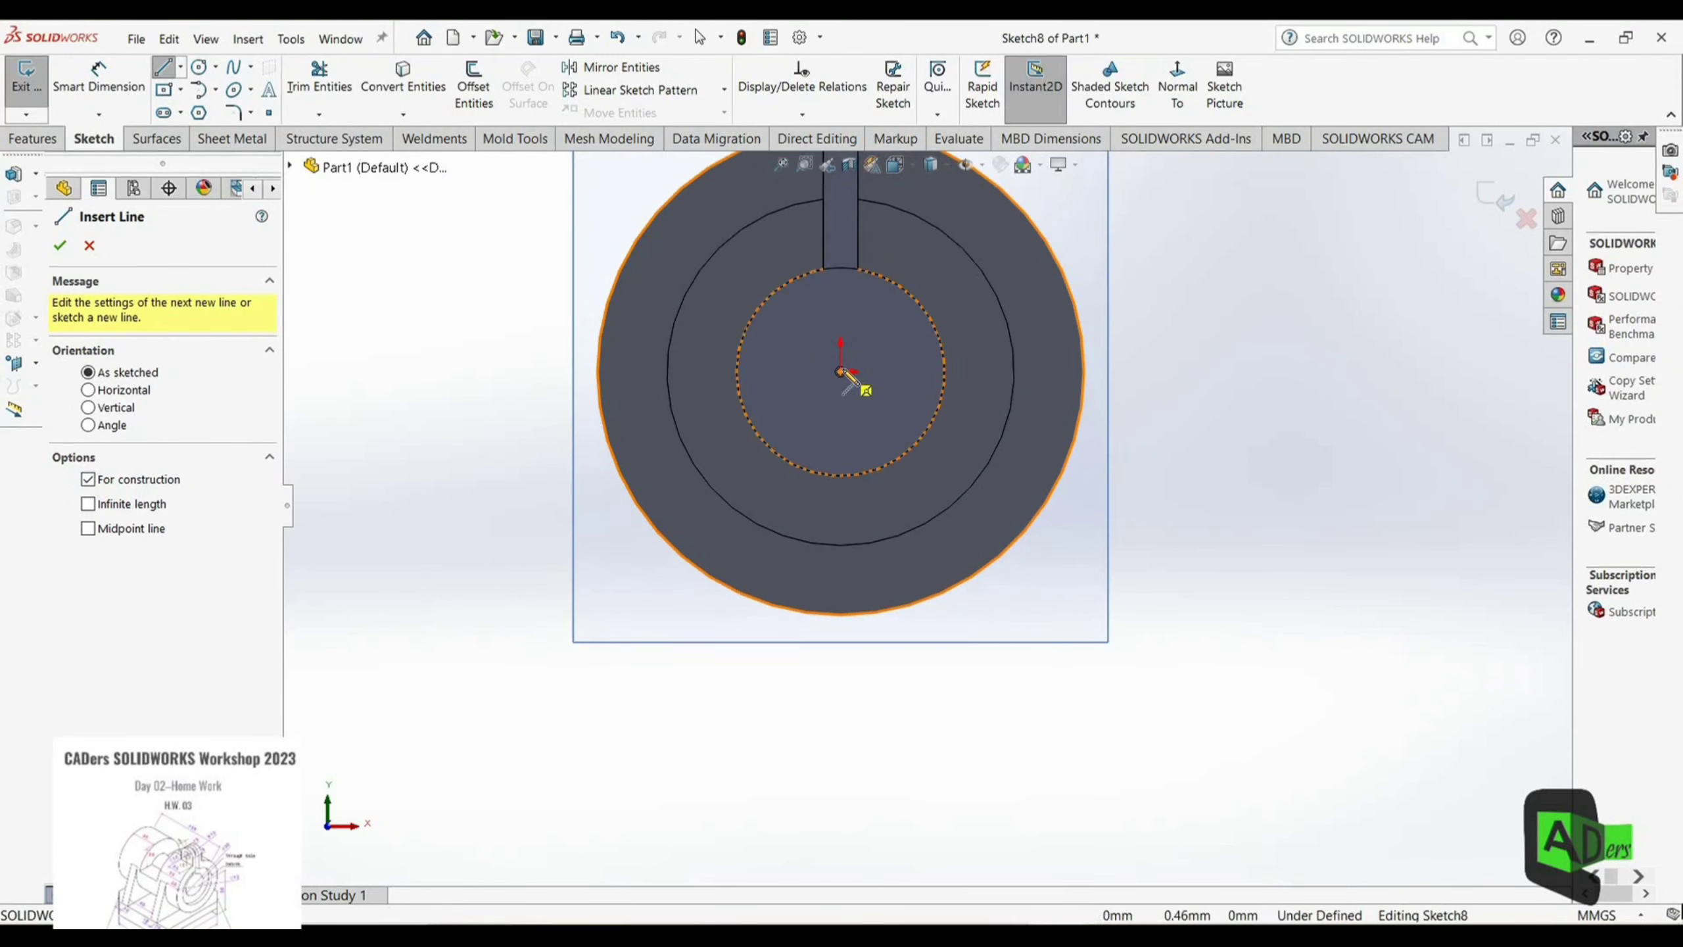
click(841, 372)
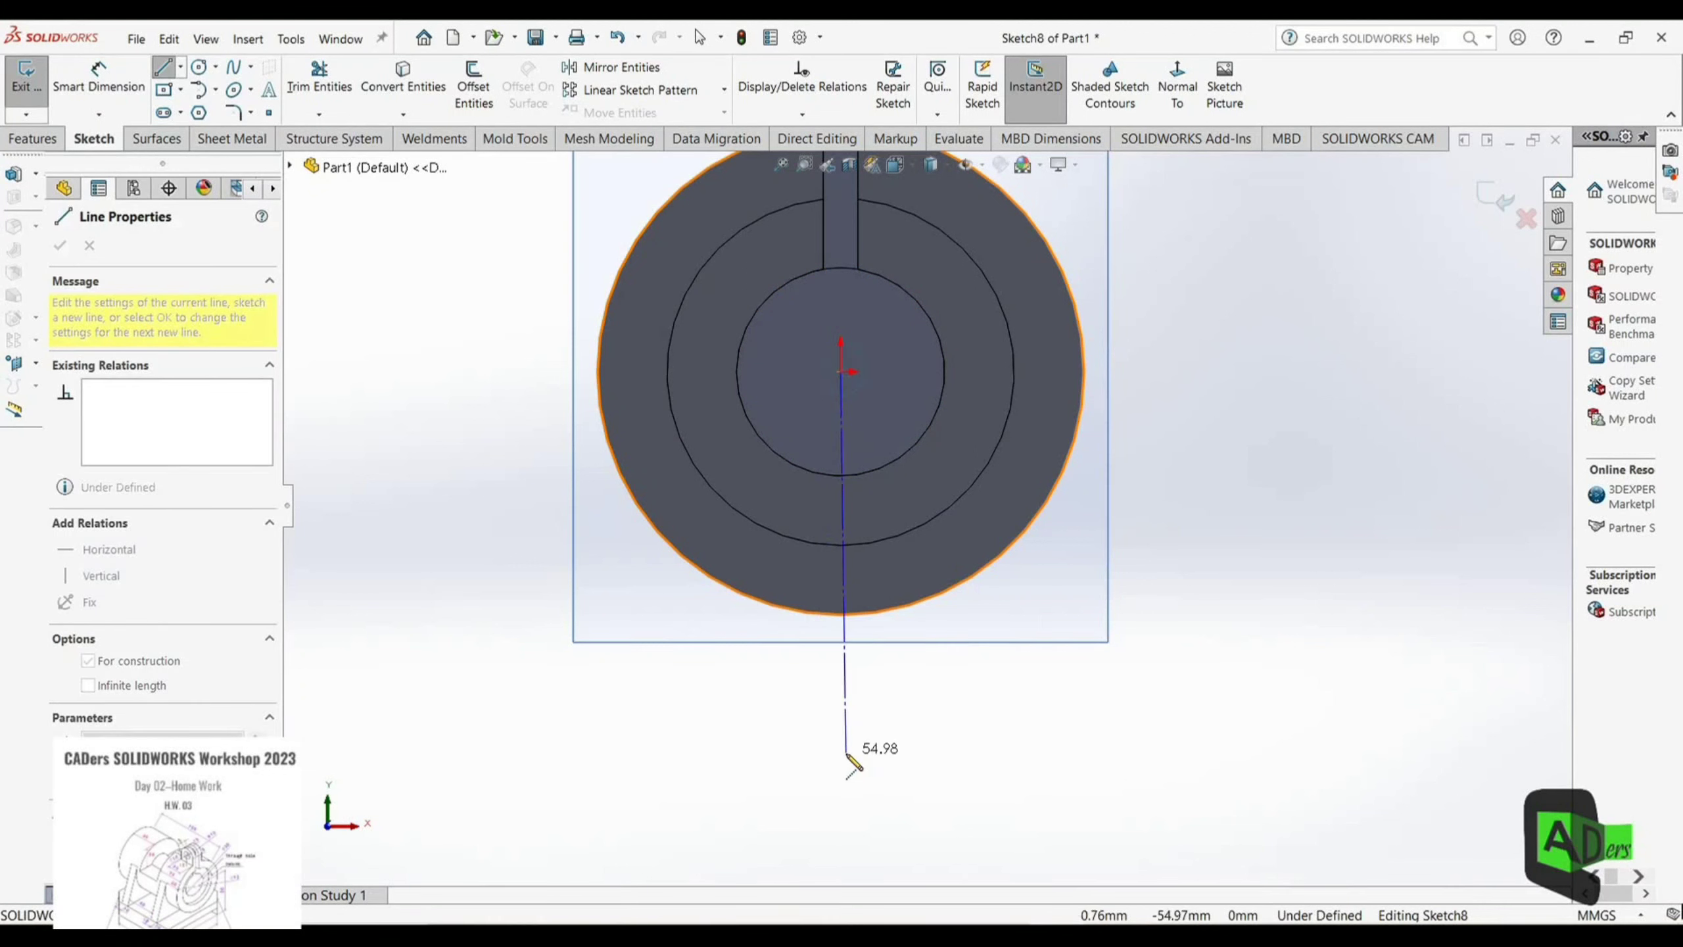
click(842, 795)
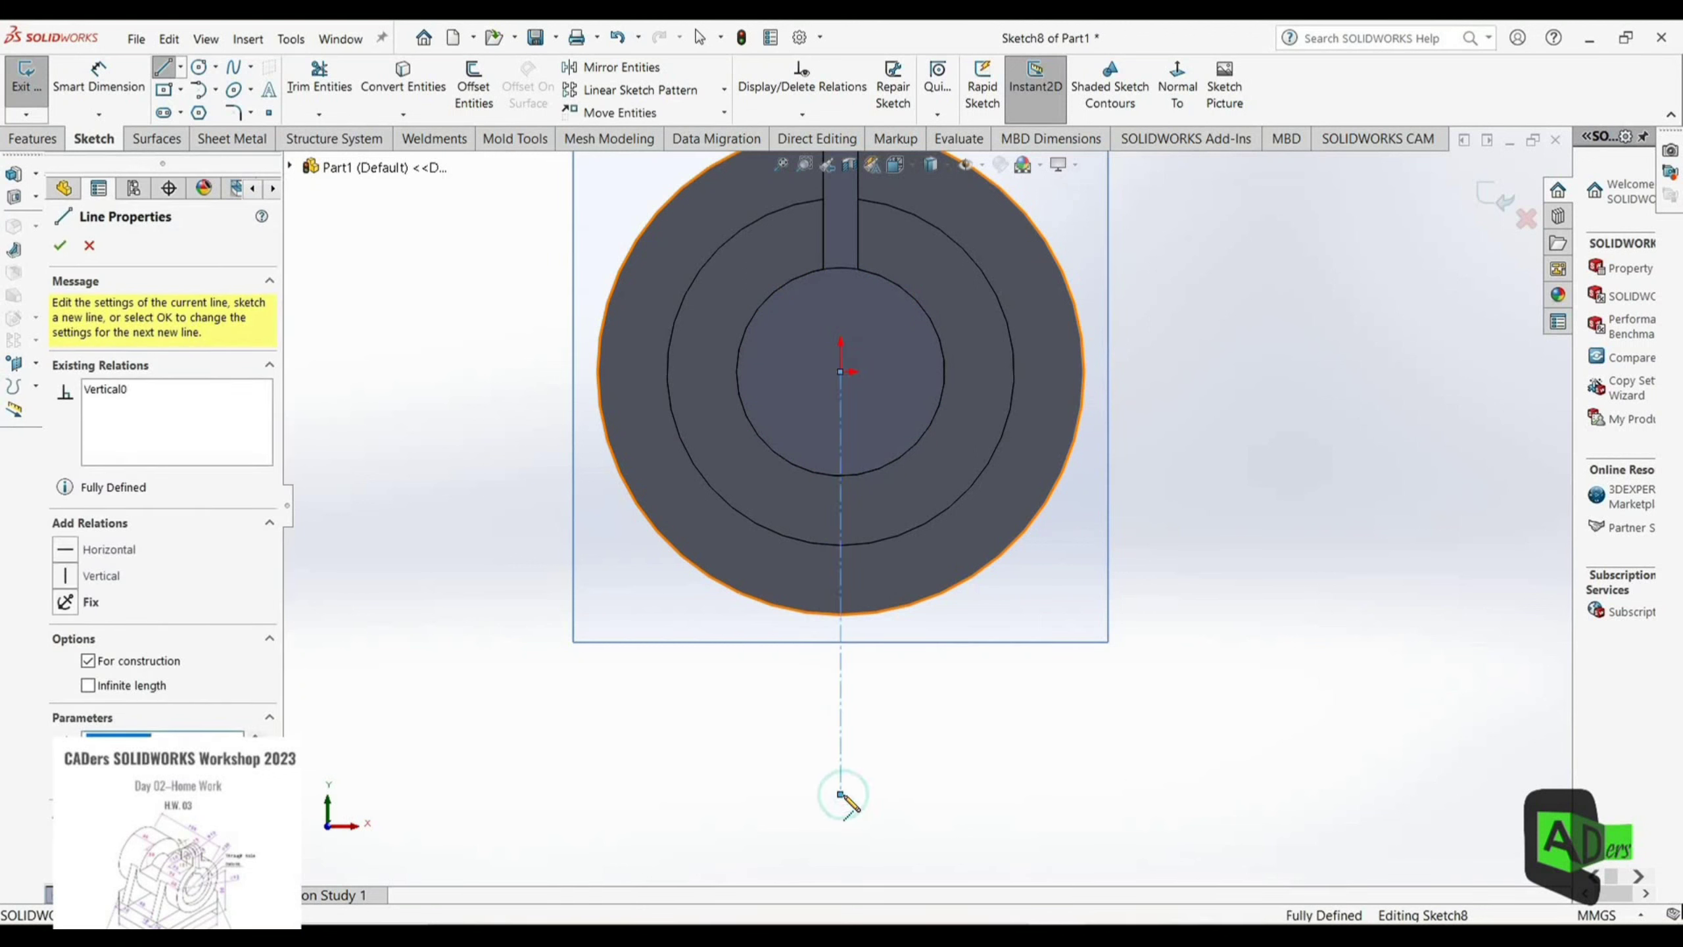
key(Escape)
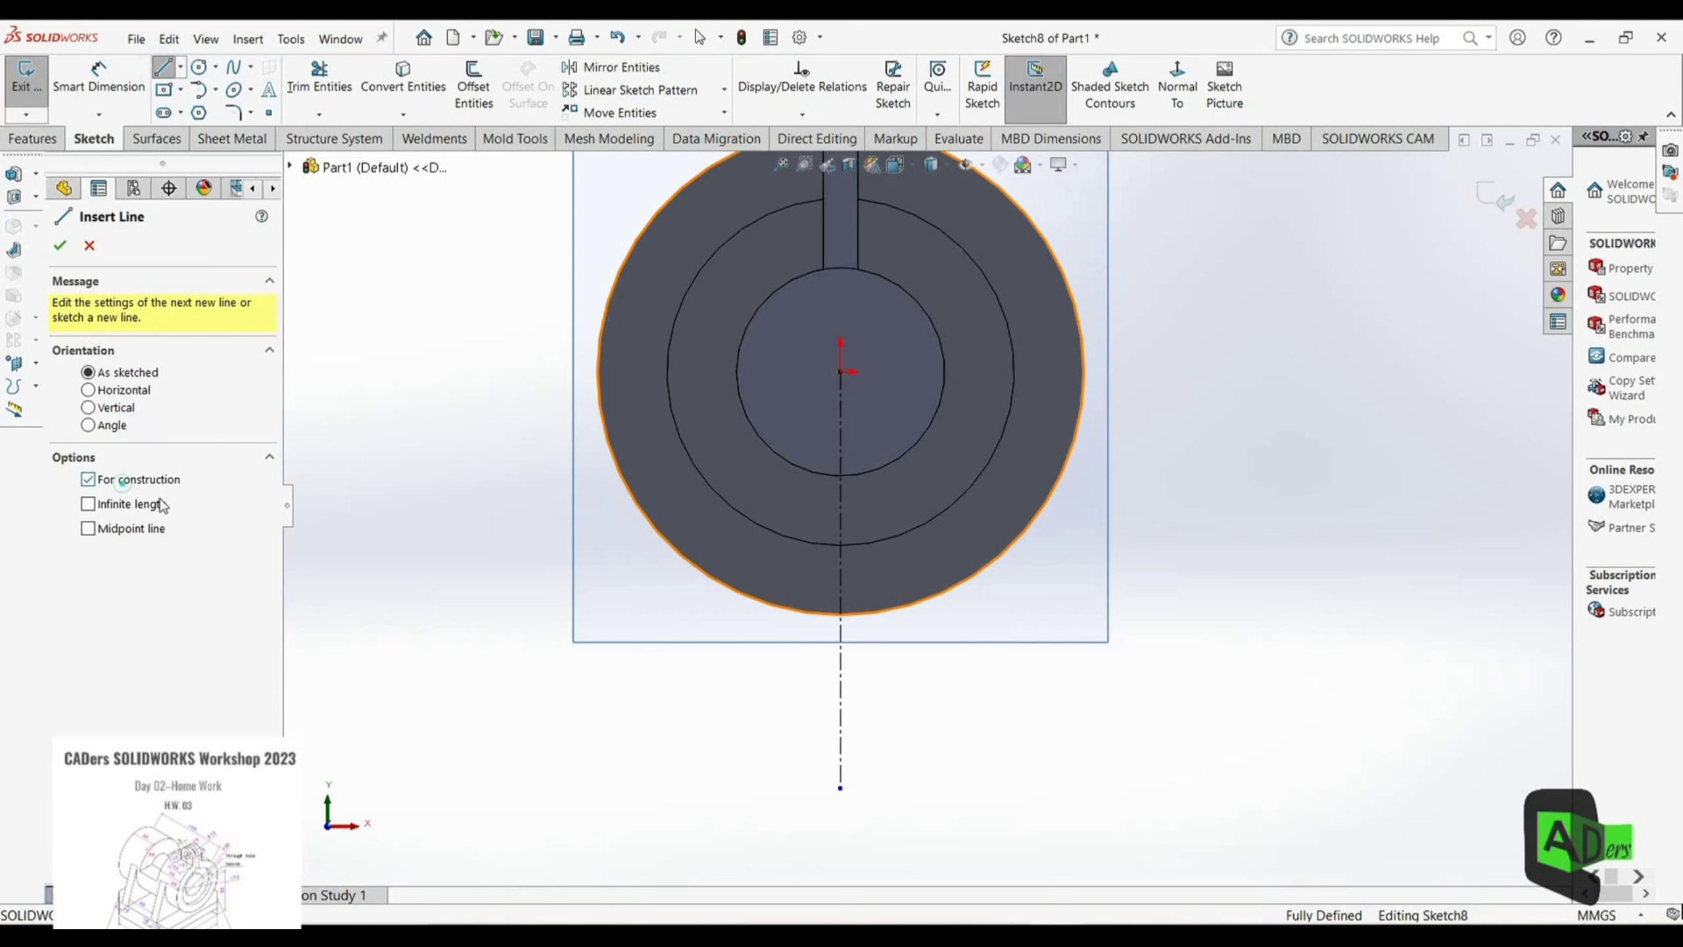
Step: Sketch a horizontal non-construction midpoint line centred on the construction line's lower end, extending past the cylinder on both sides
click(122, 481)
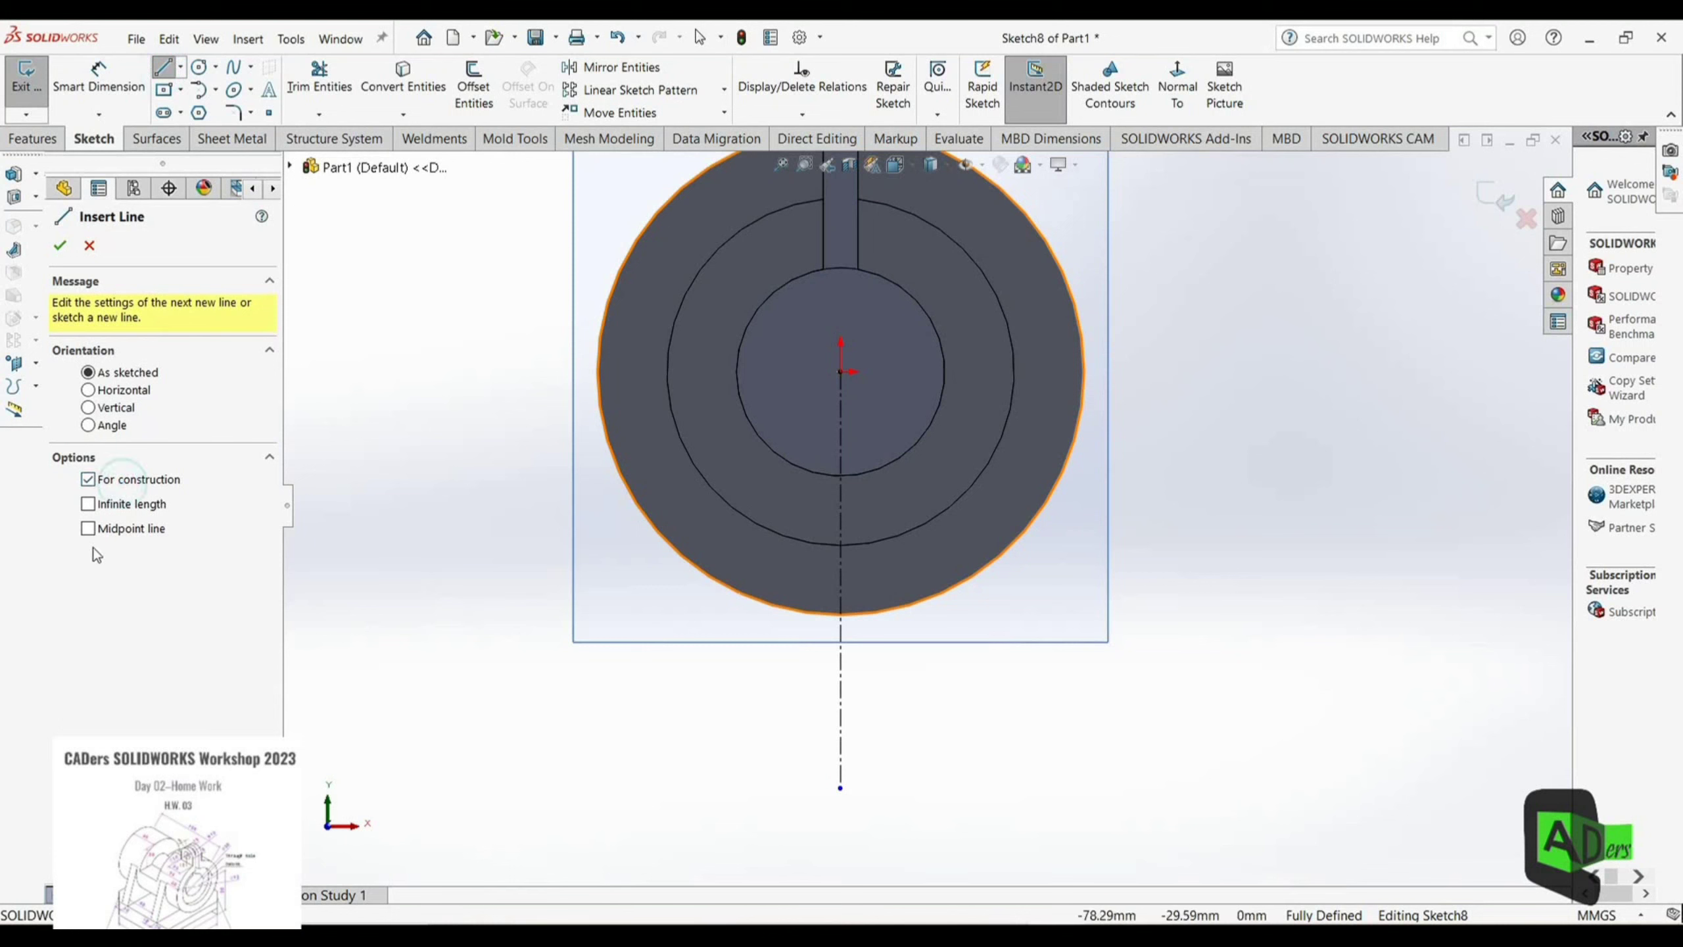
click(139, 480)
click(136, 529)
click(841, 789)
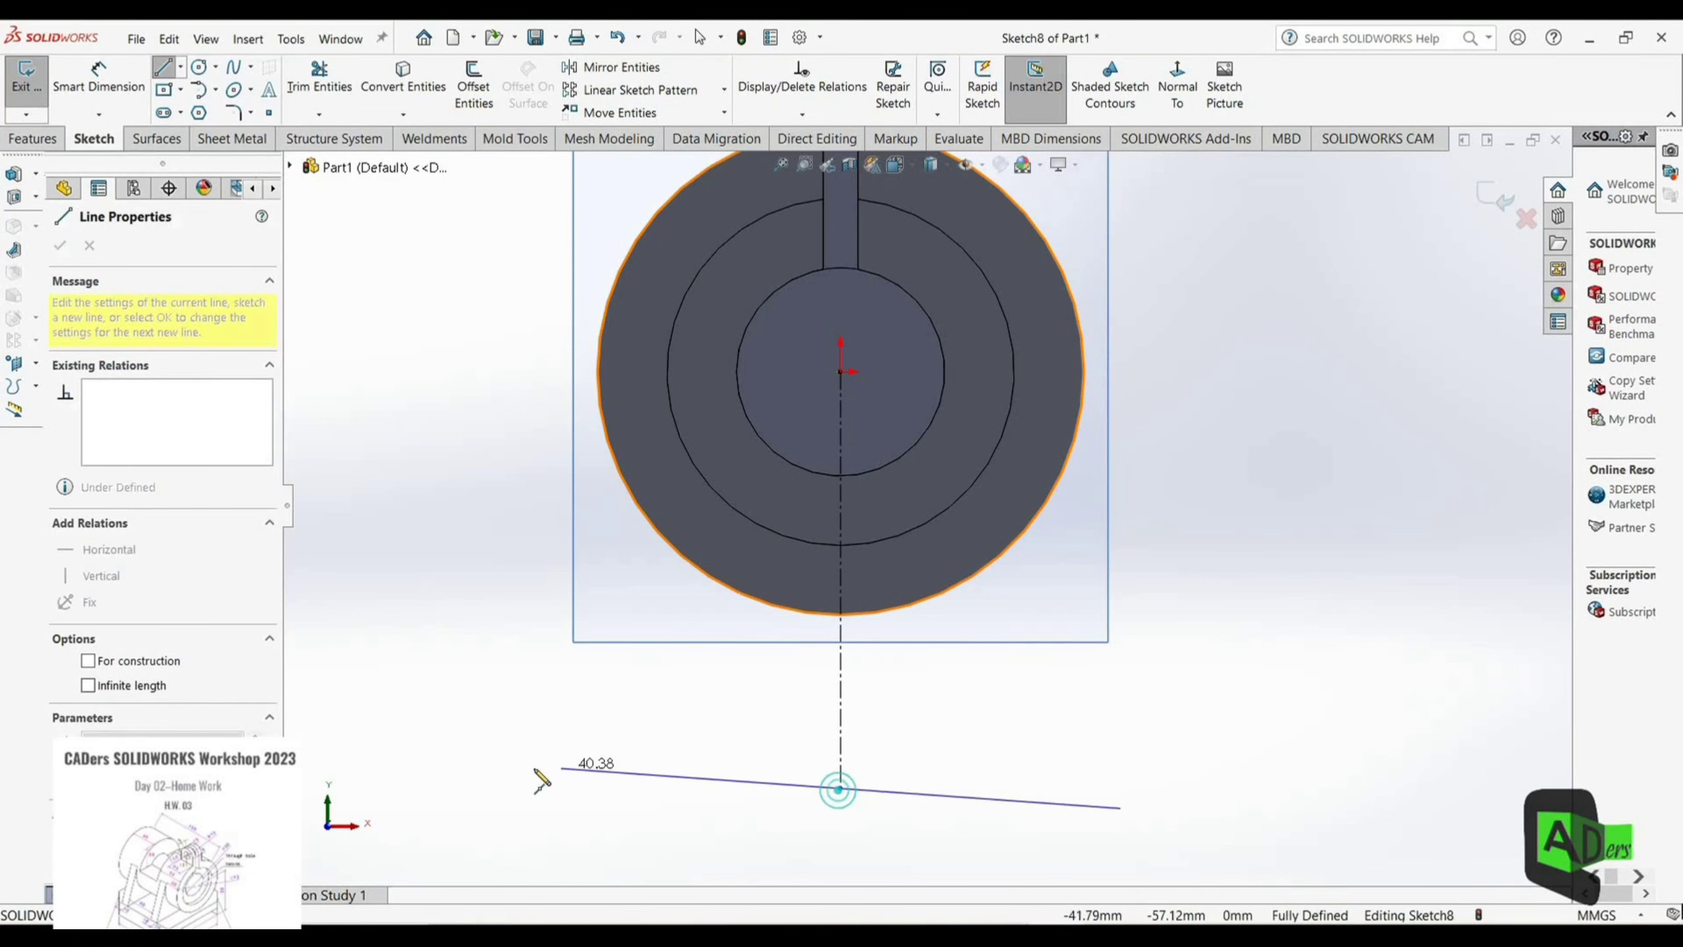
click(494, 787)
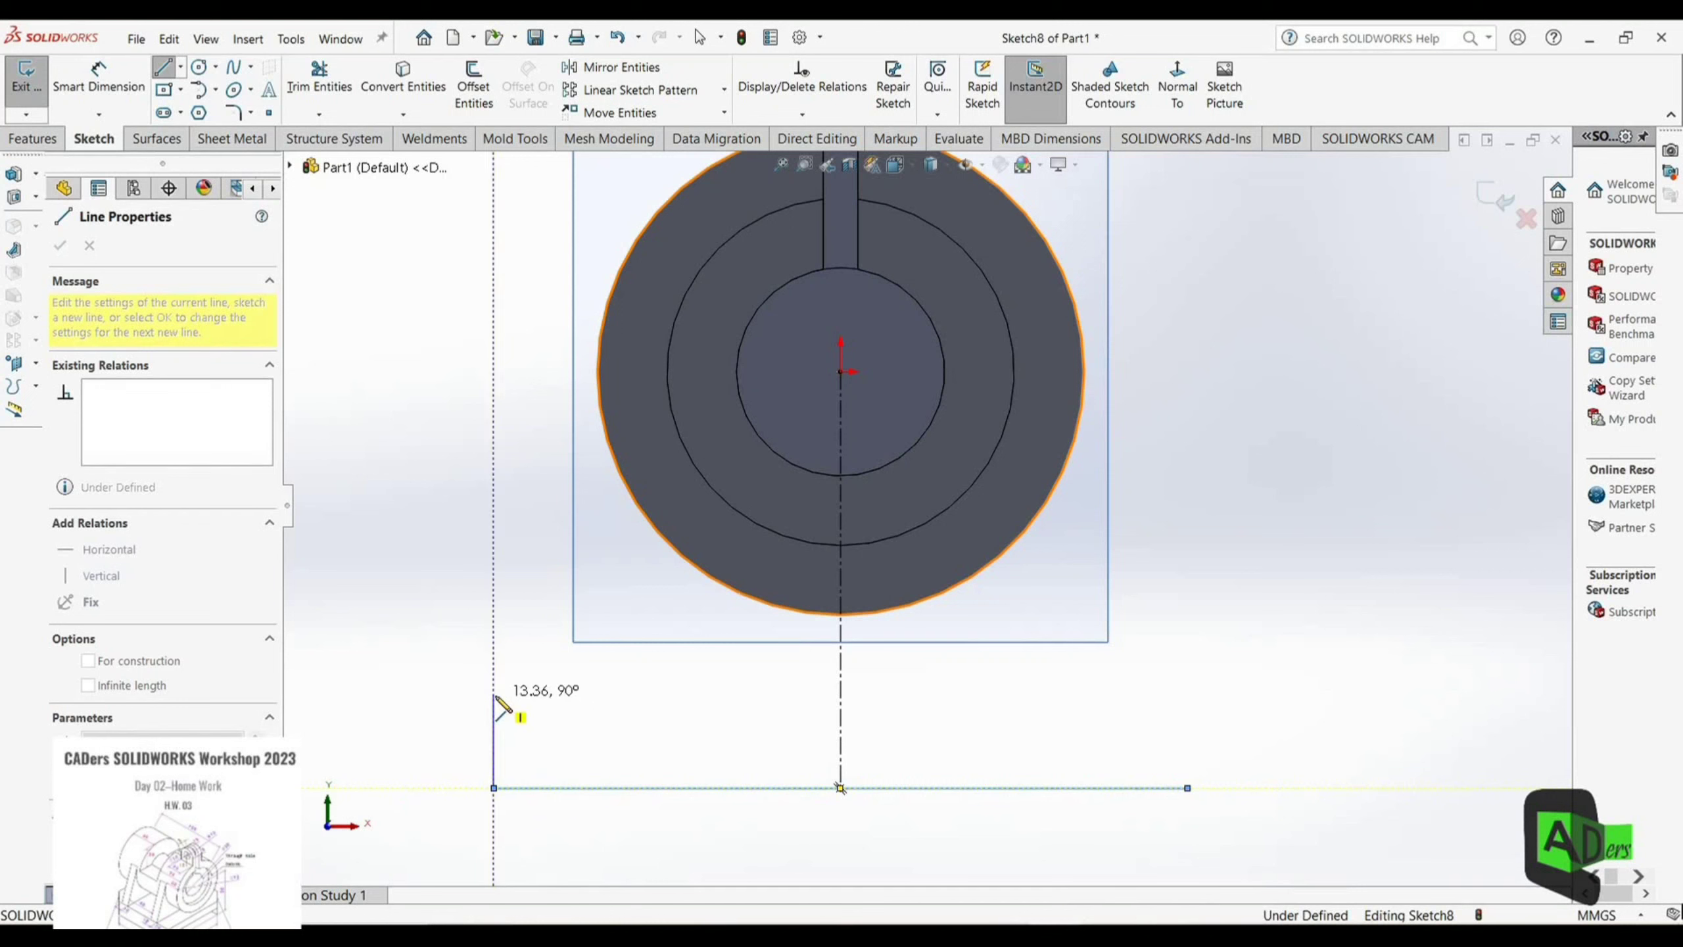
Step: Complete a closed rectangle above the horizontal line with two vertical sides and a top edge just below the cylinder
click(495, 695)
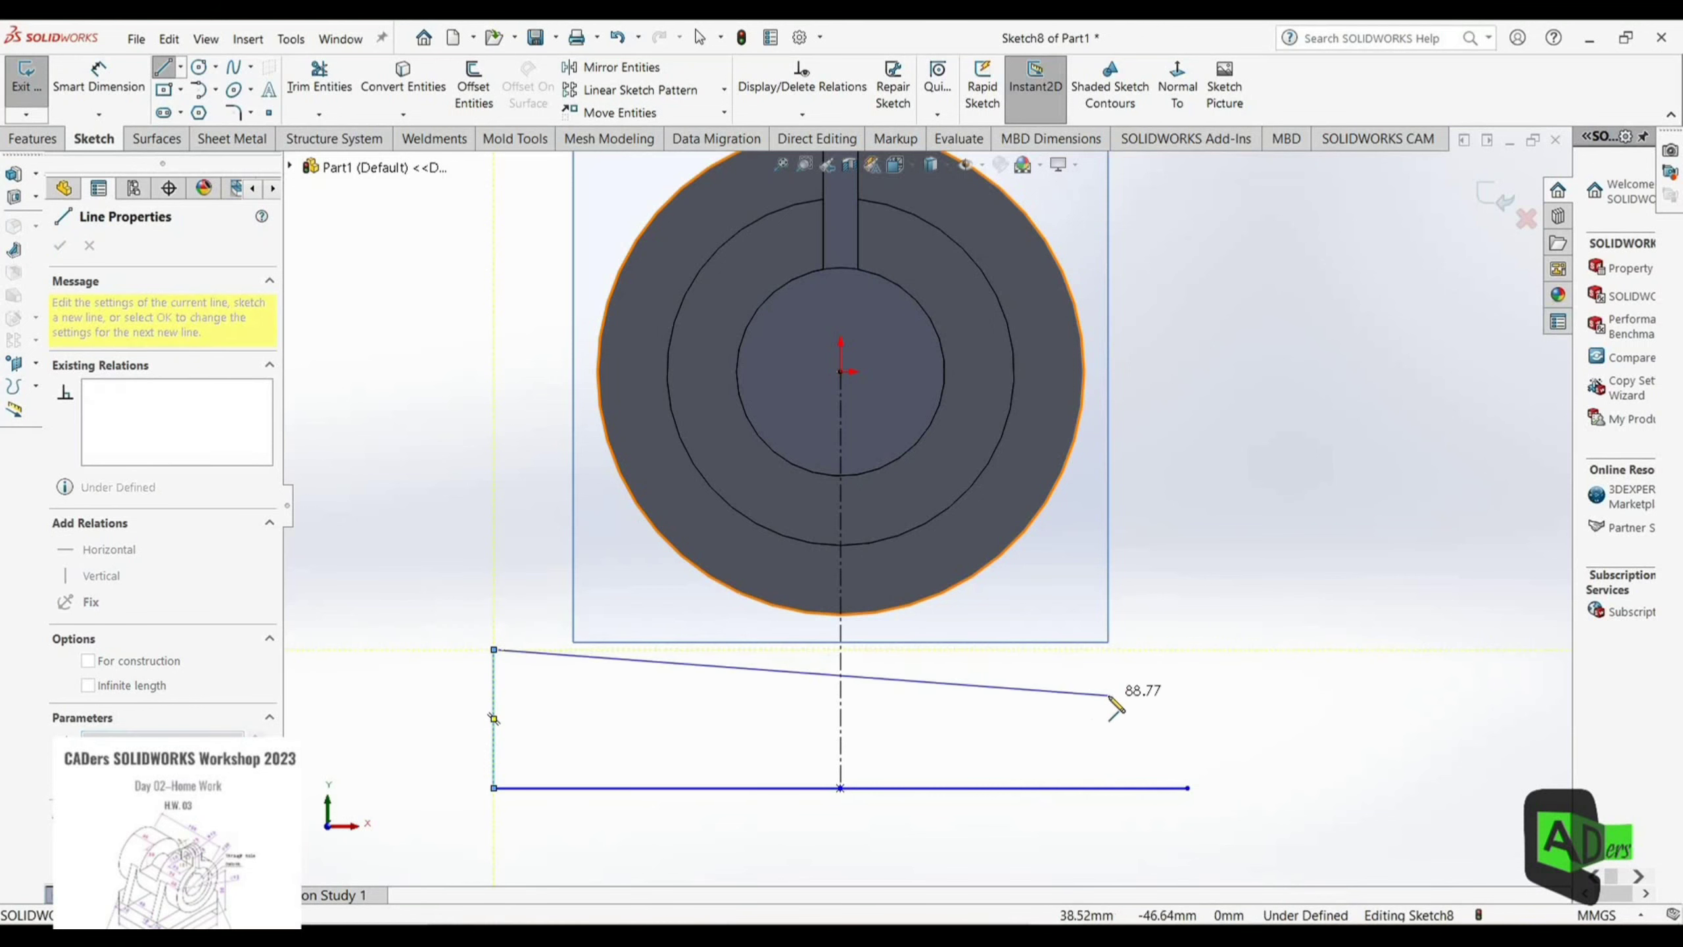
click(1188, 650)
click(1187, 788)
right_click(1188, 787)
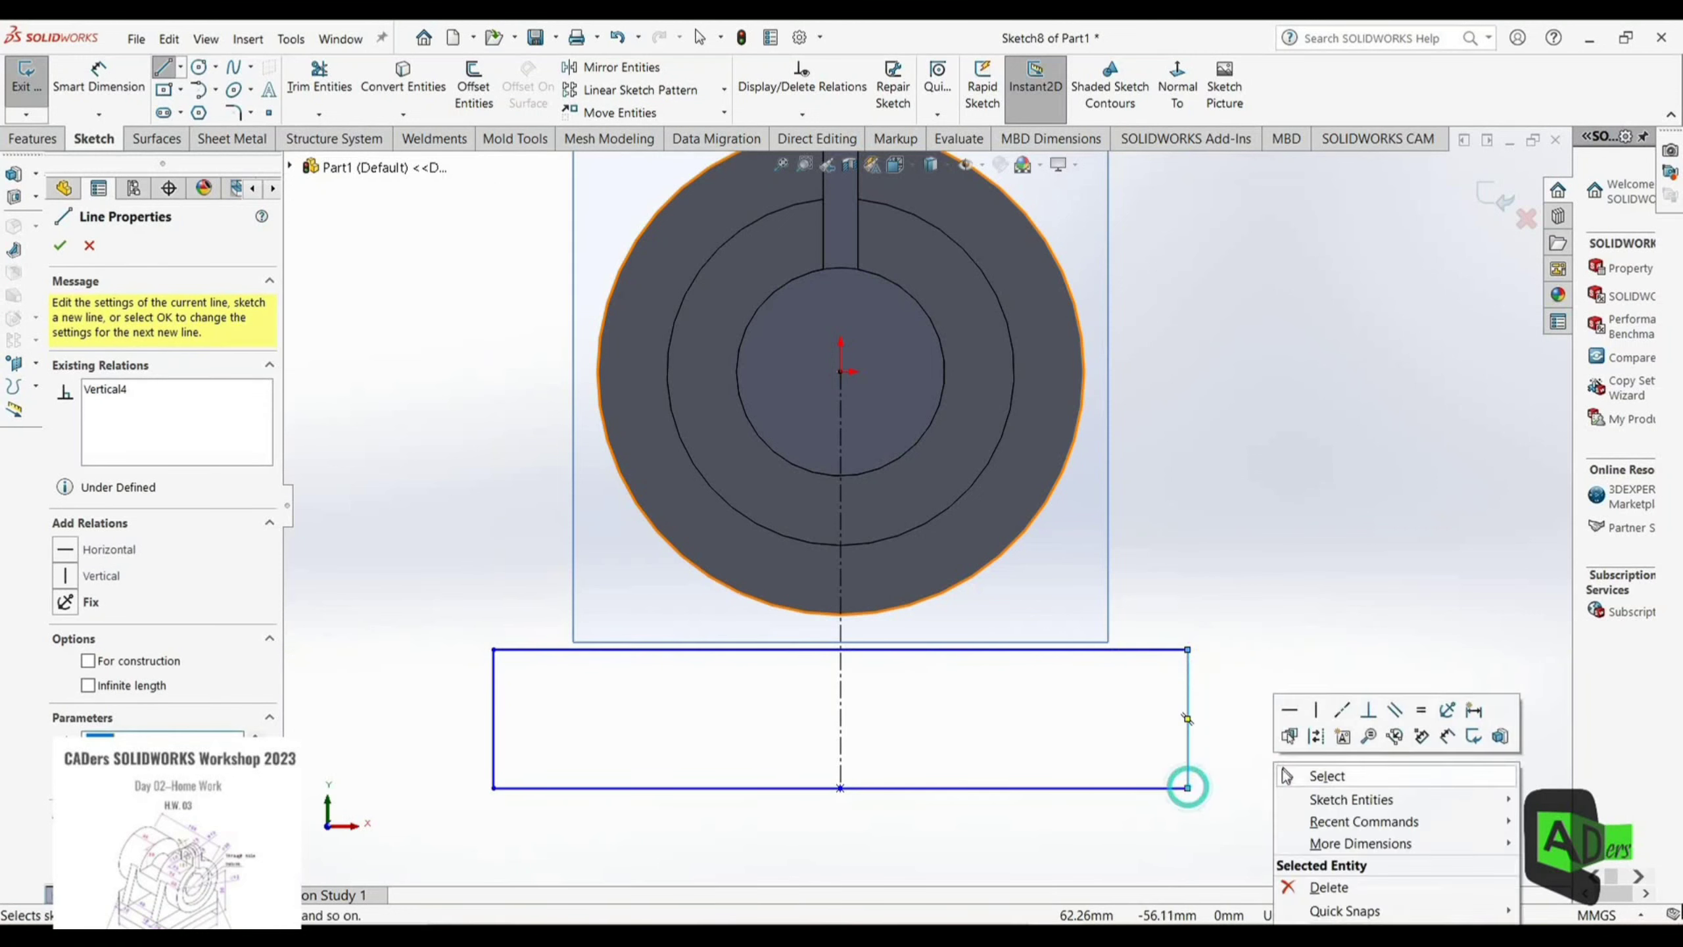
click(1287, 776)
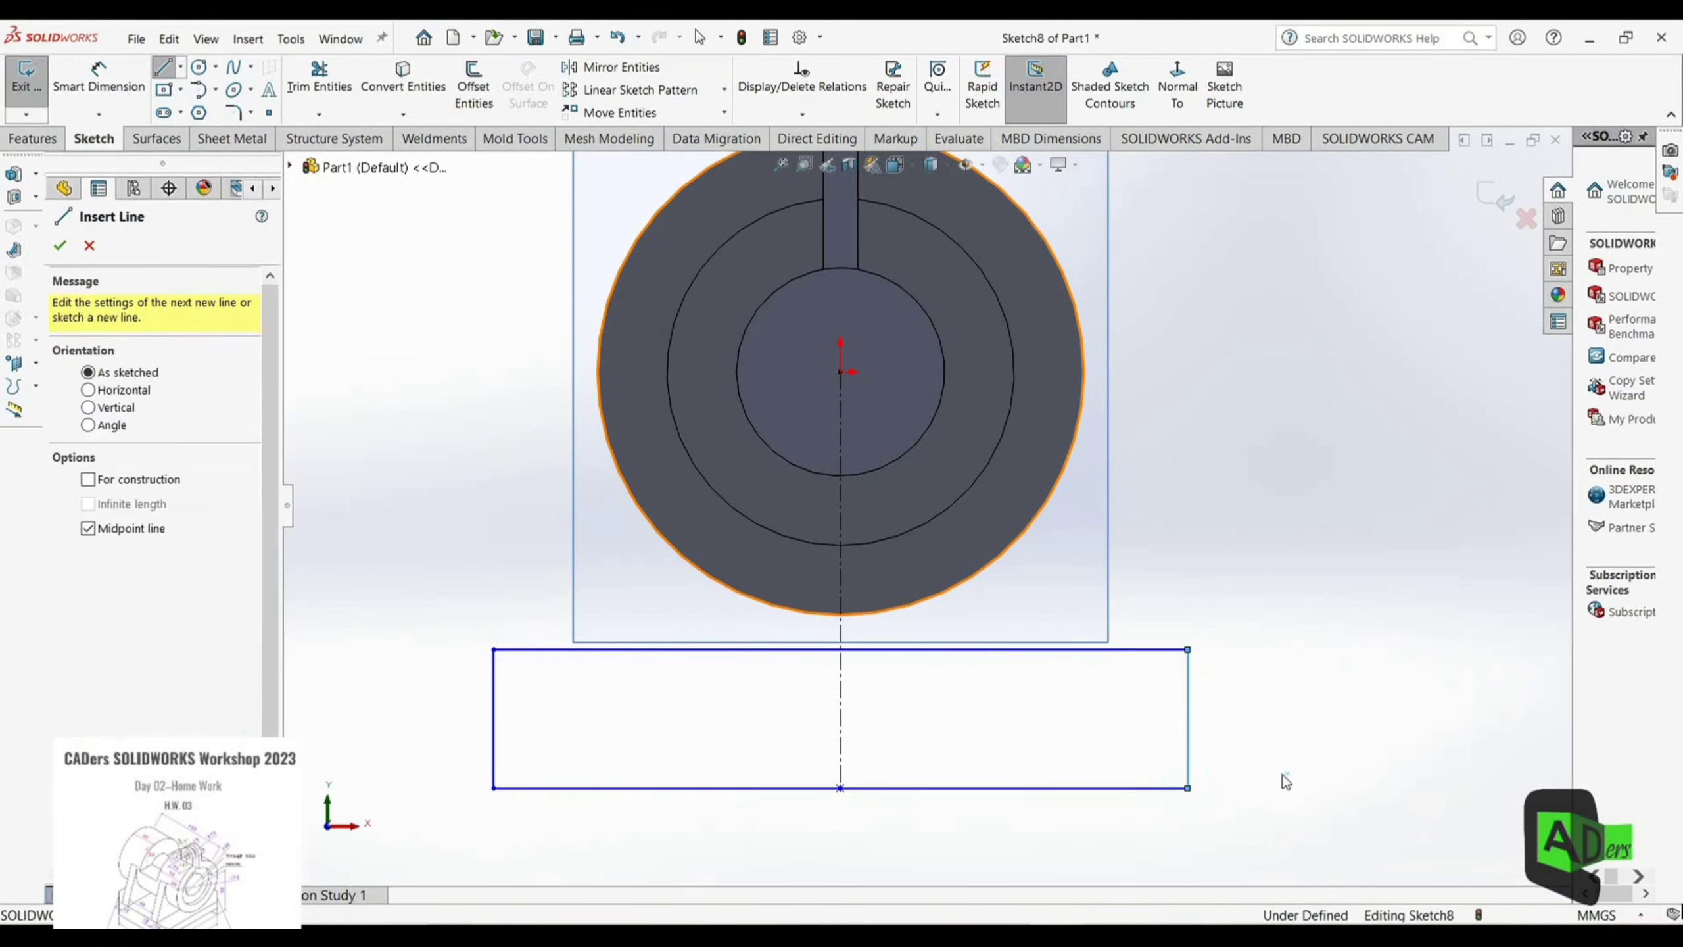
Step: Sketch a horizontal line across the rectangle joining the midpoints of its two vertical sides
click(163, 67)
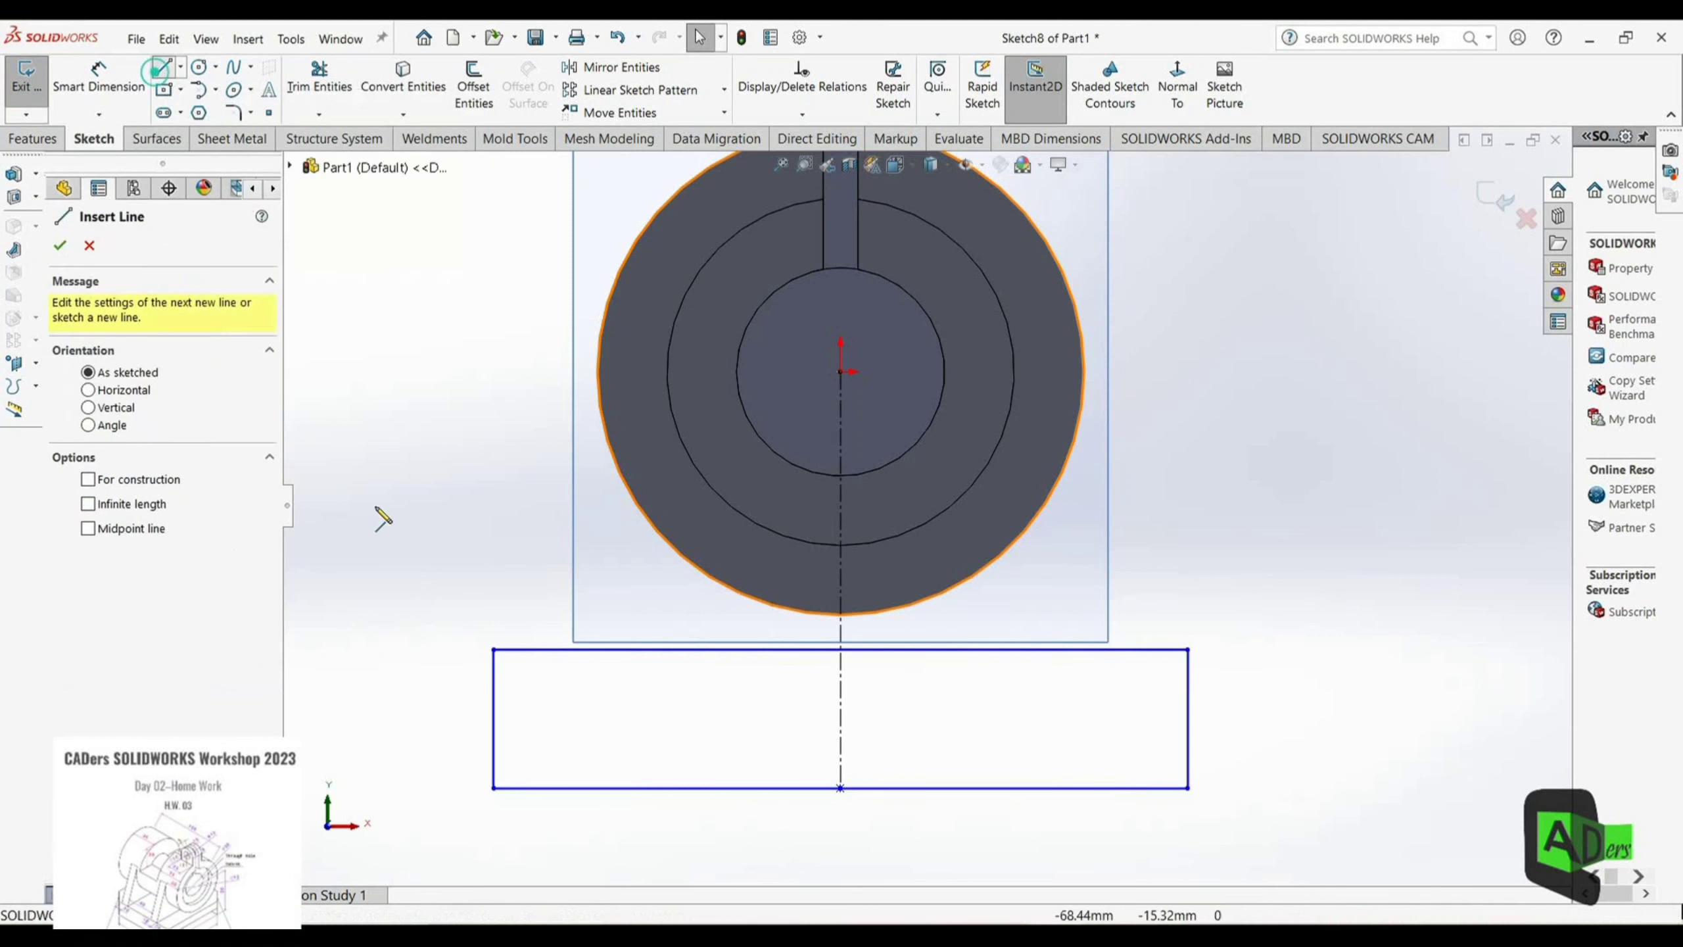
click(494, 718)
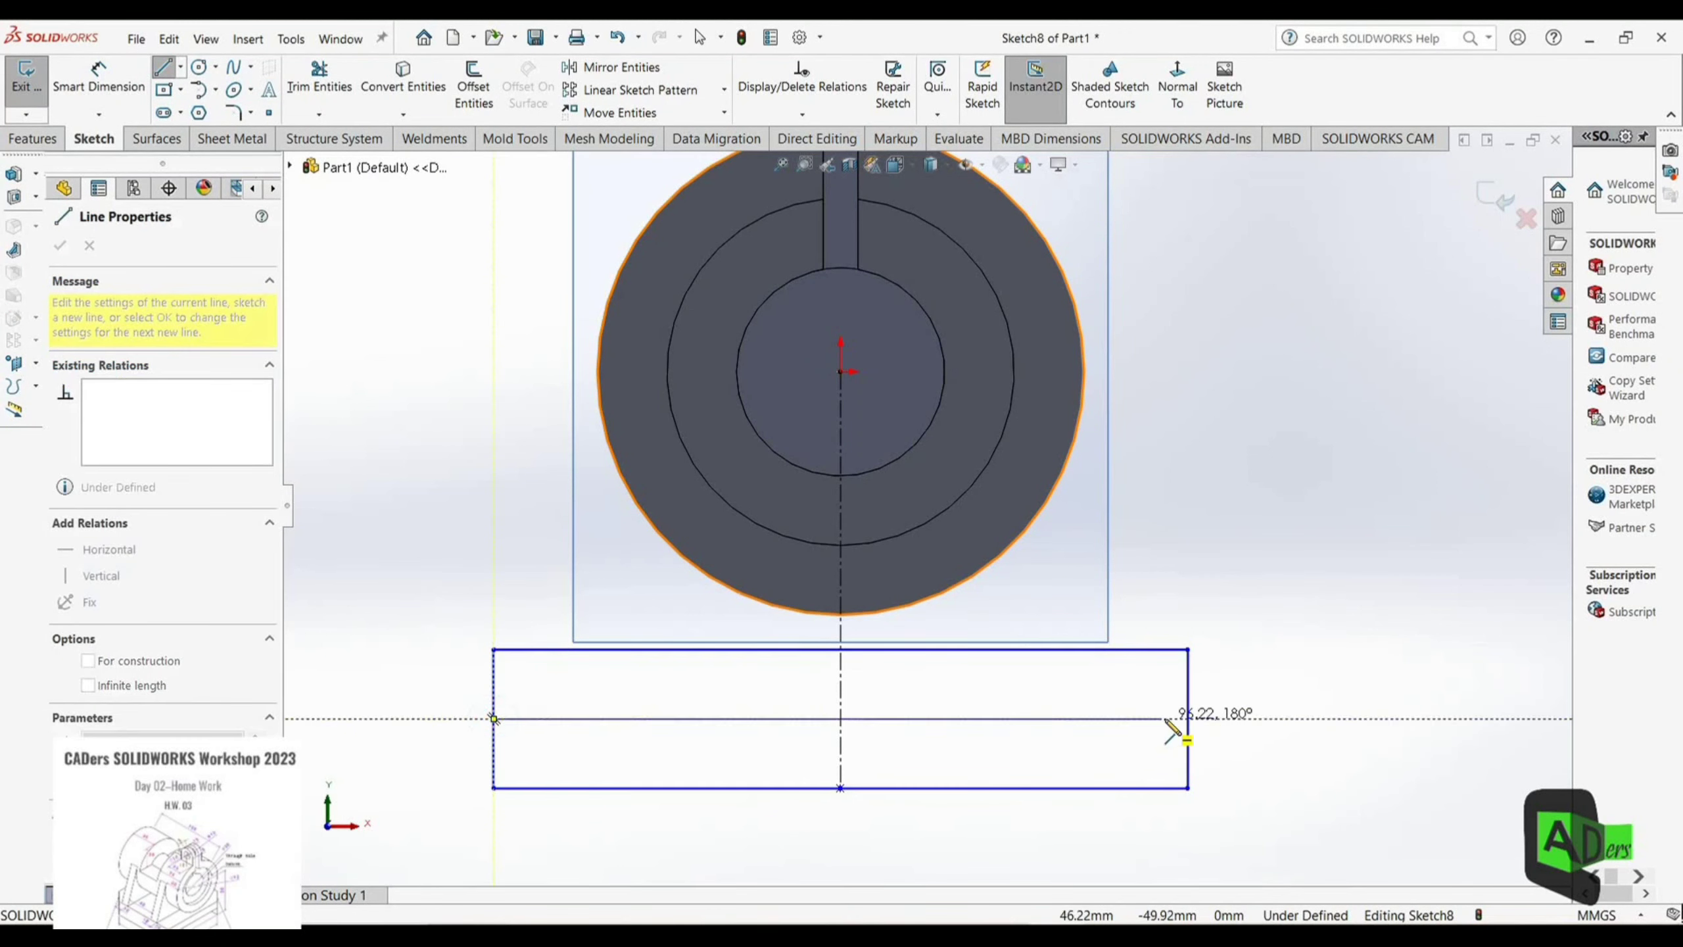
click(1188, 718)
right_click(1302, 620)
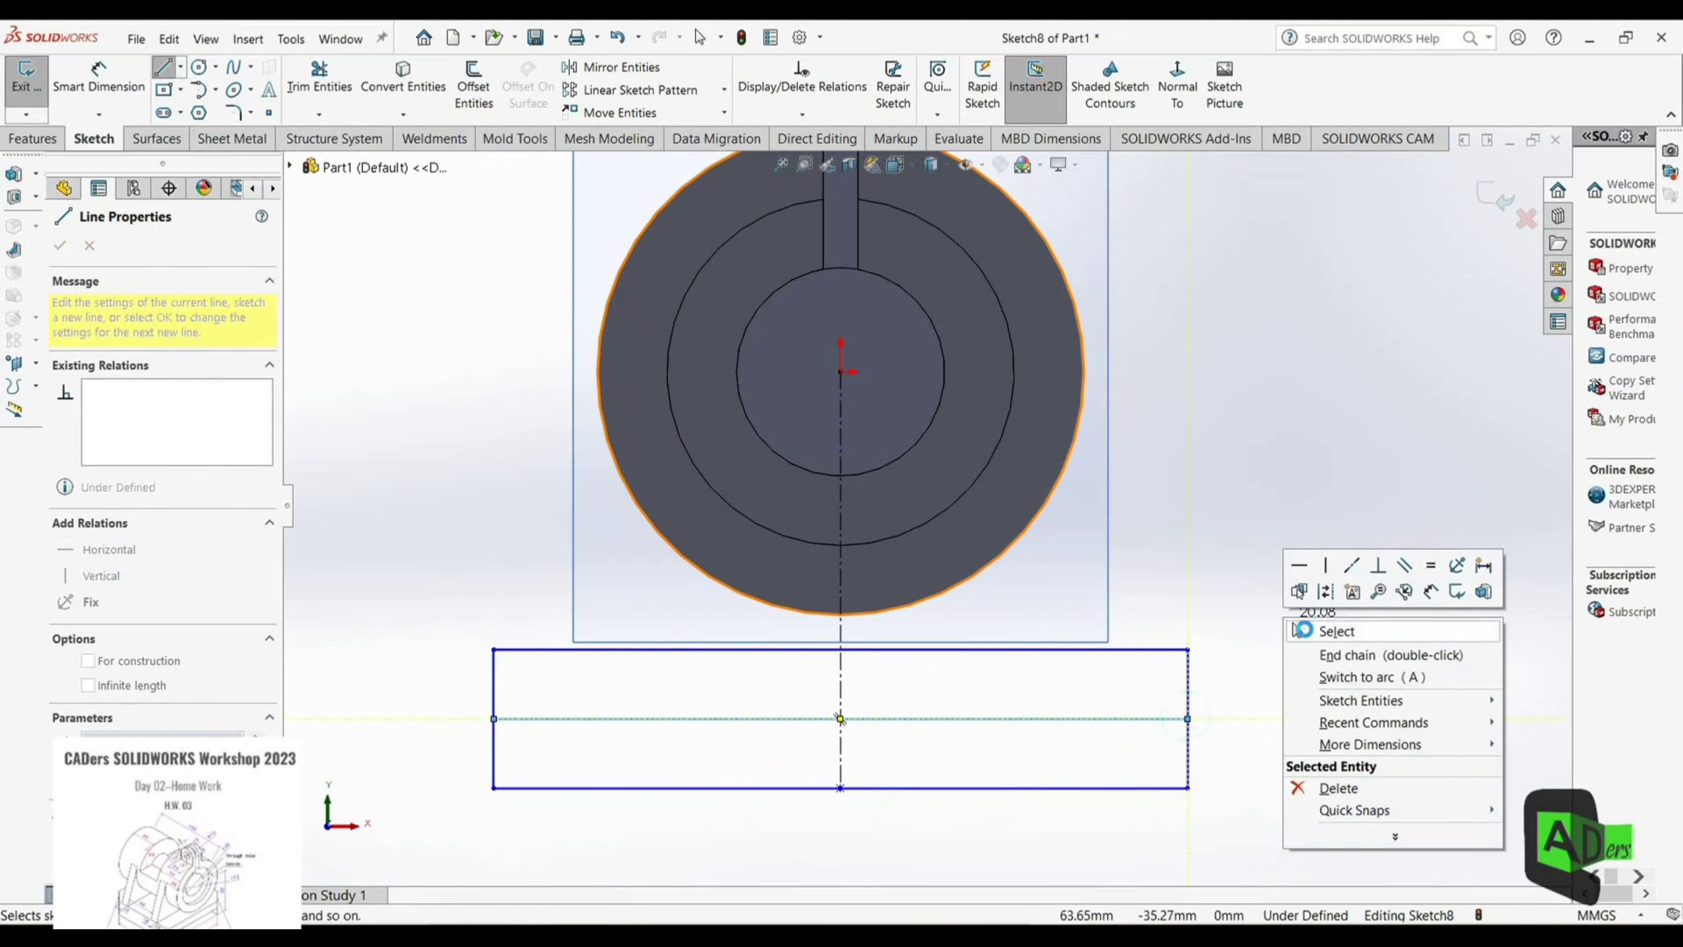
click(1304, 628)
Step: Sketch a vertical line between the rectangle's top and bottom edges, roughly below the cylinder's left extremity
click(164, 66)
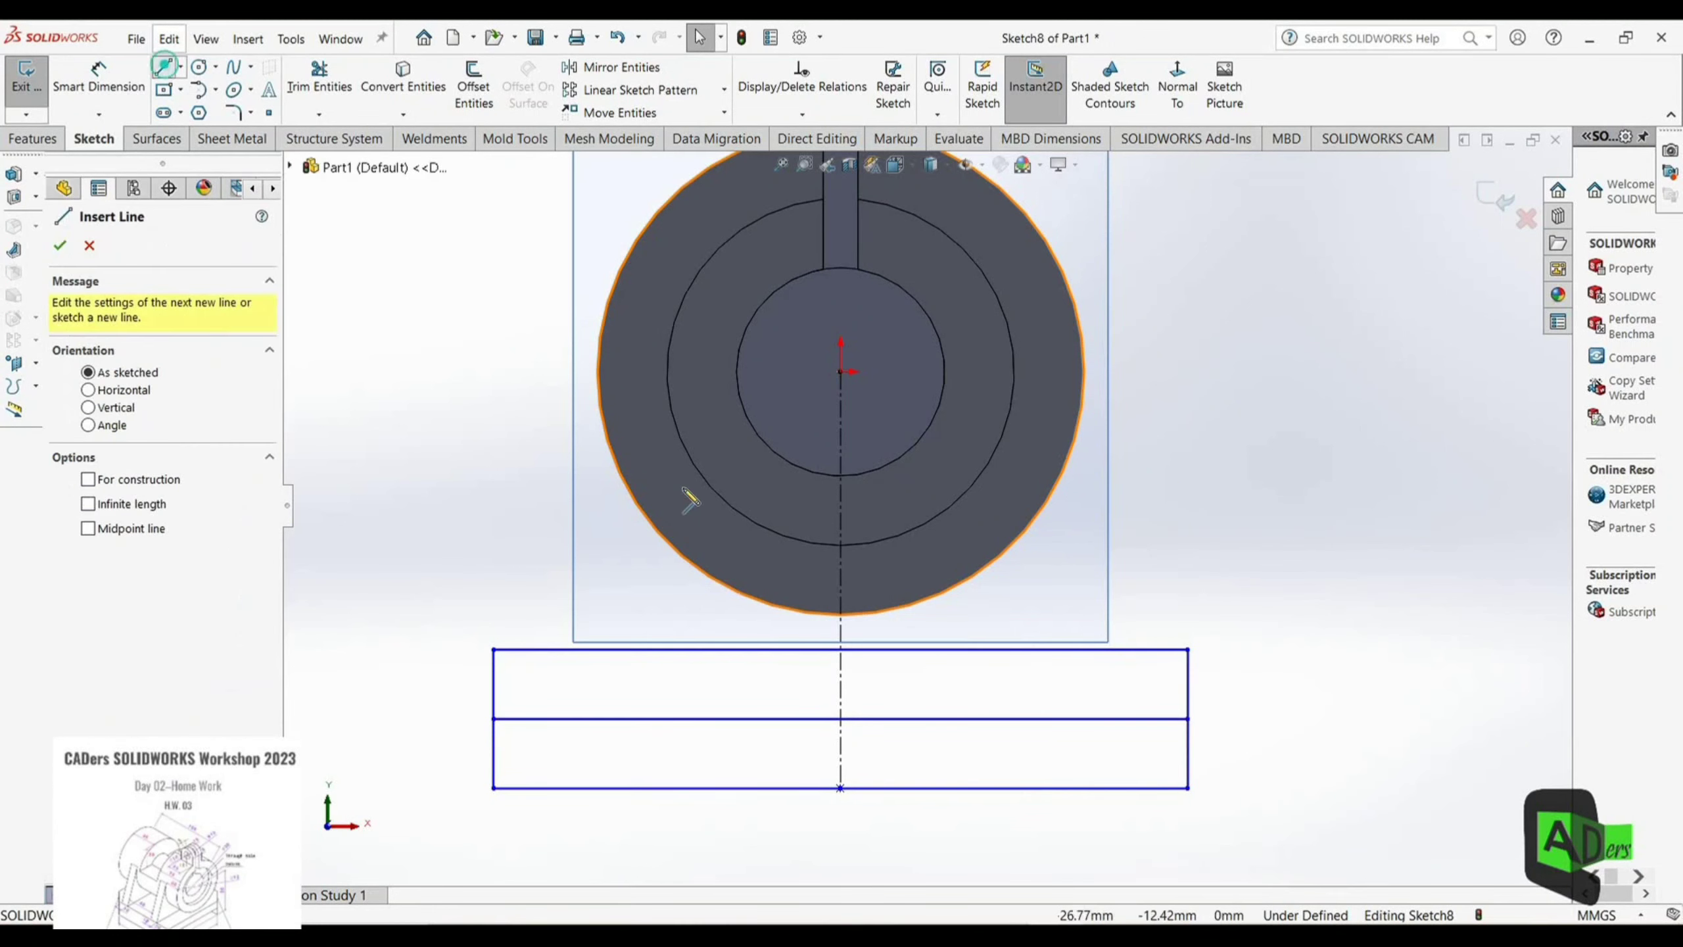
click(601, 649)
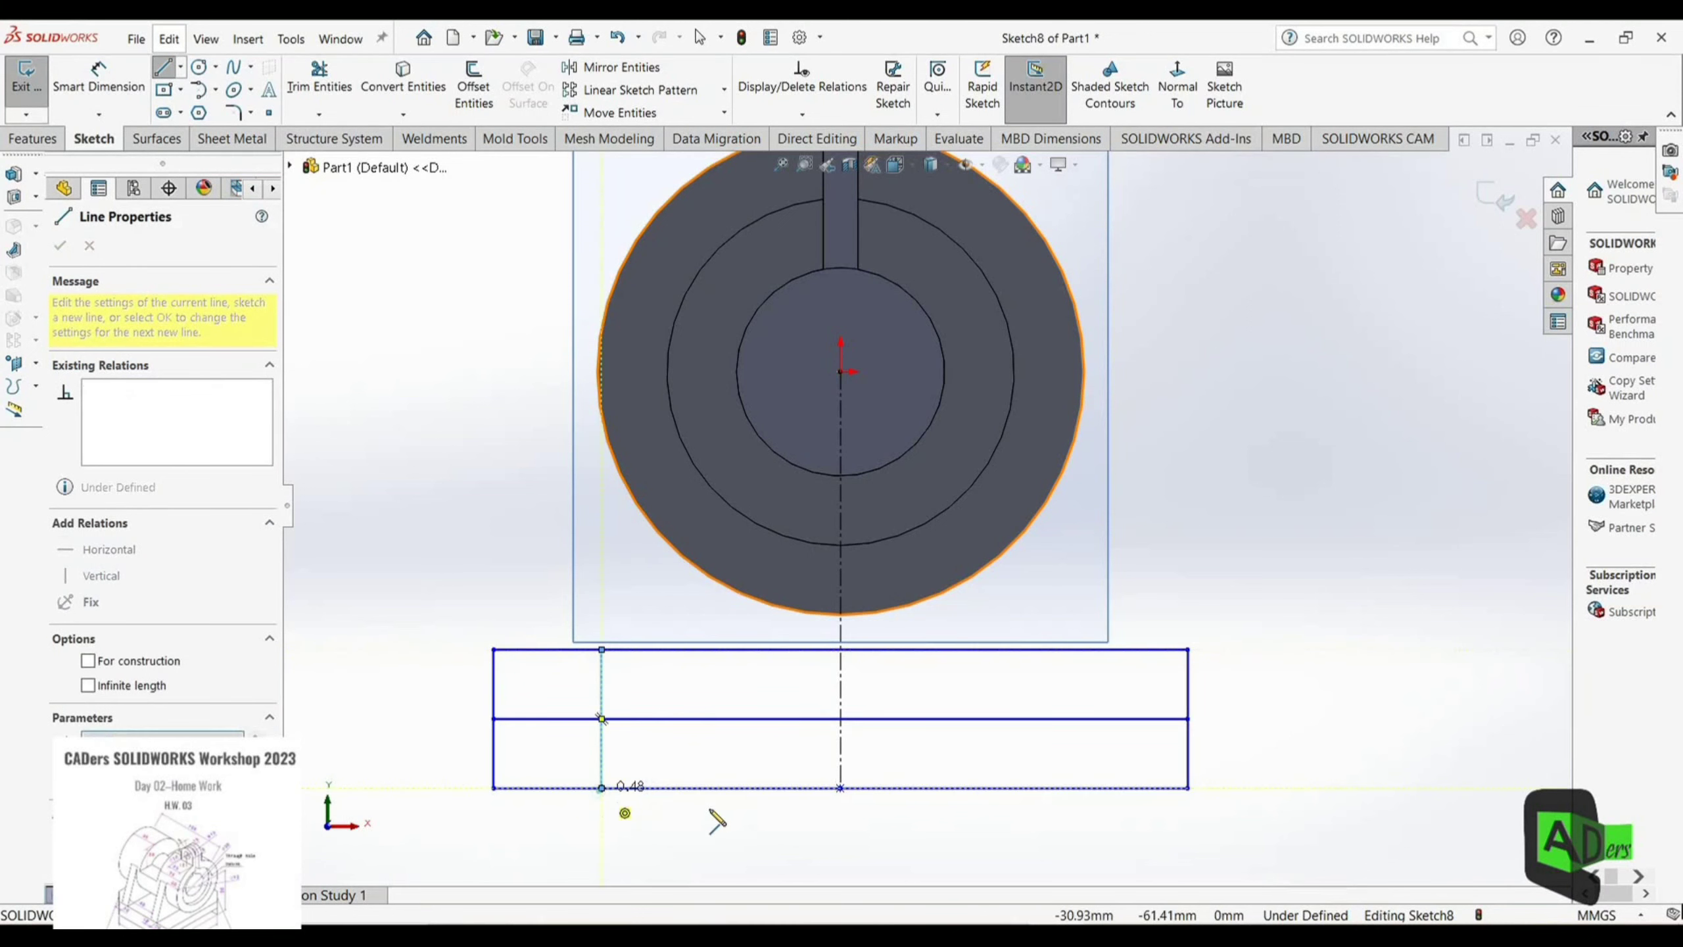
click(602, 787)
right_click(957, 726)
click(945, 736)
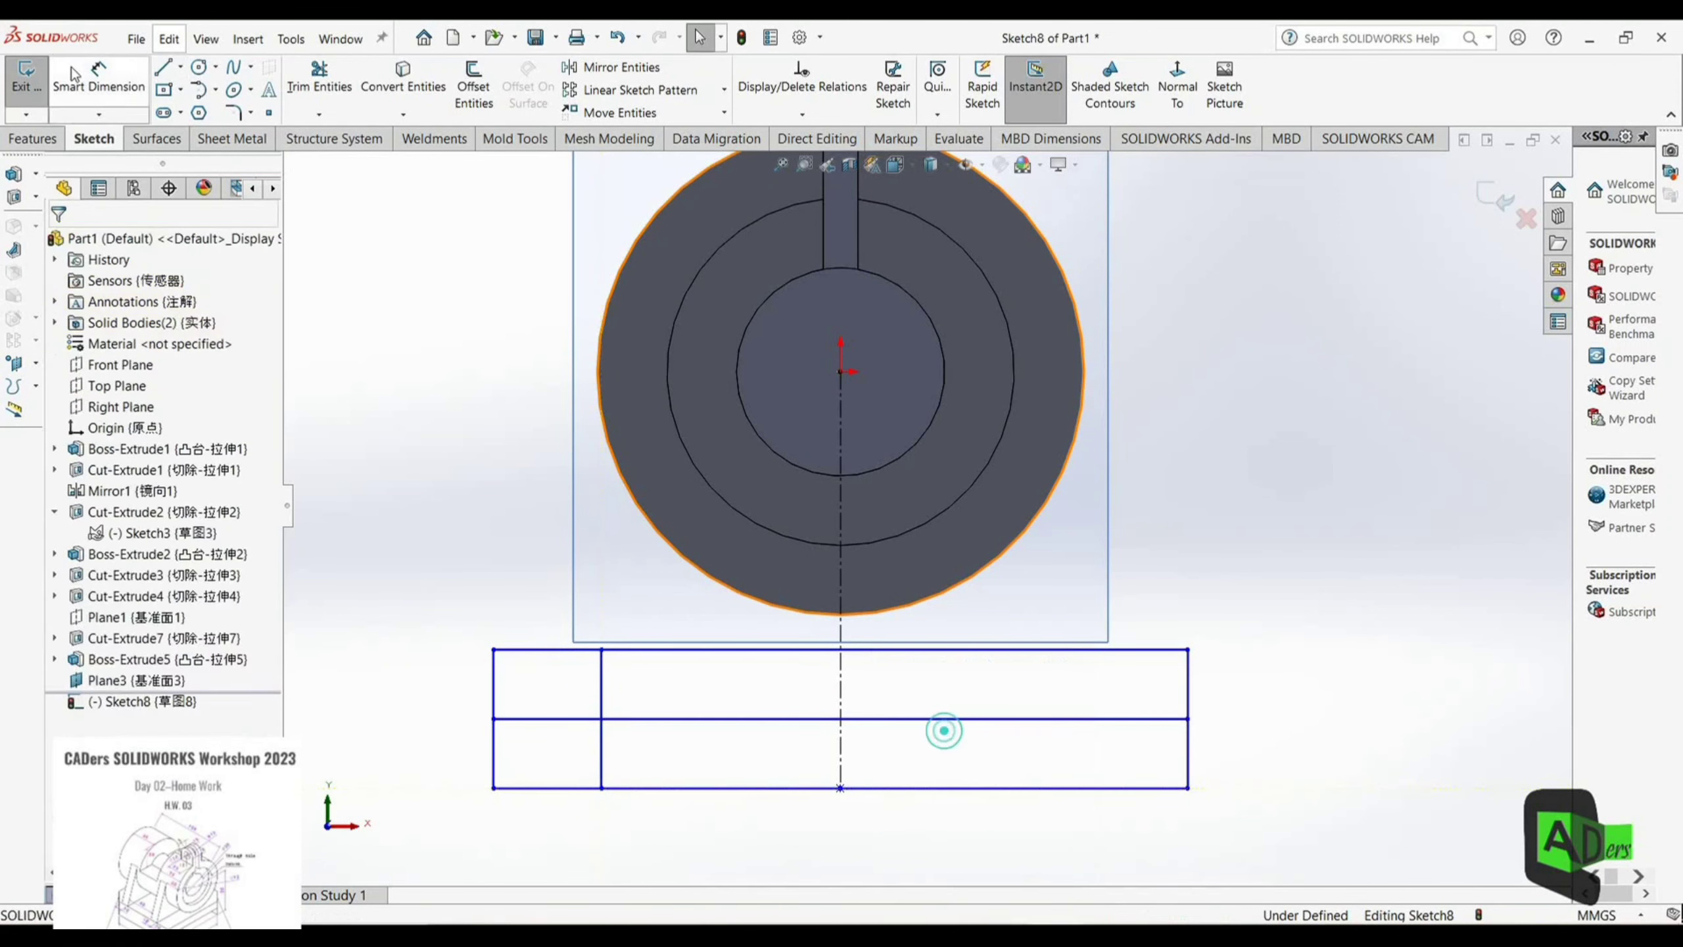
Step: Sketch a second vertical line across the rectangle below the cylinder's right side and dimension the left section's width as 15 mm
click(165, 66)
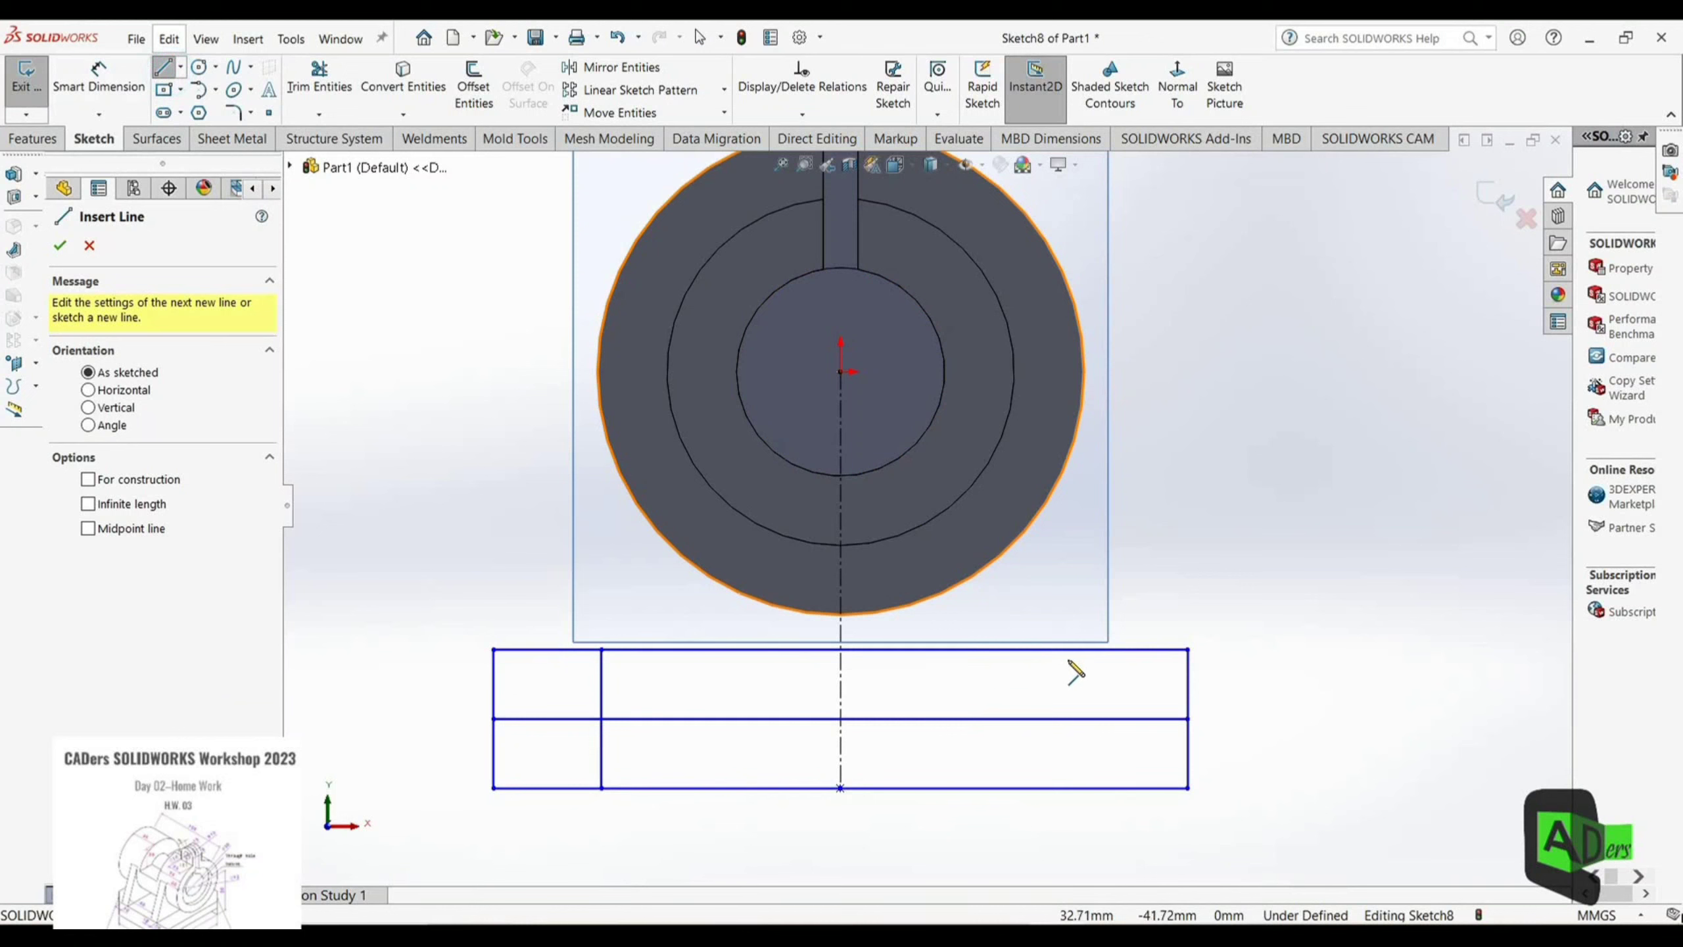
click(494, 753)
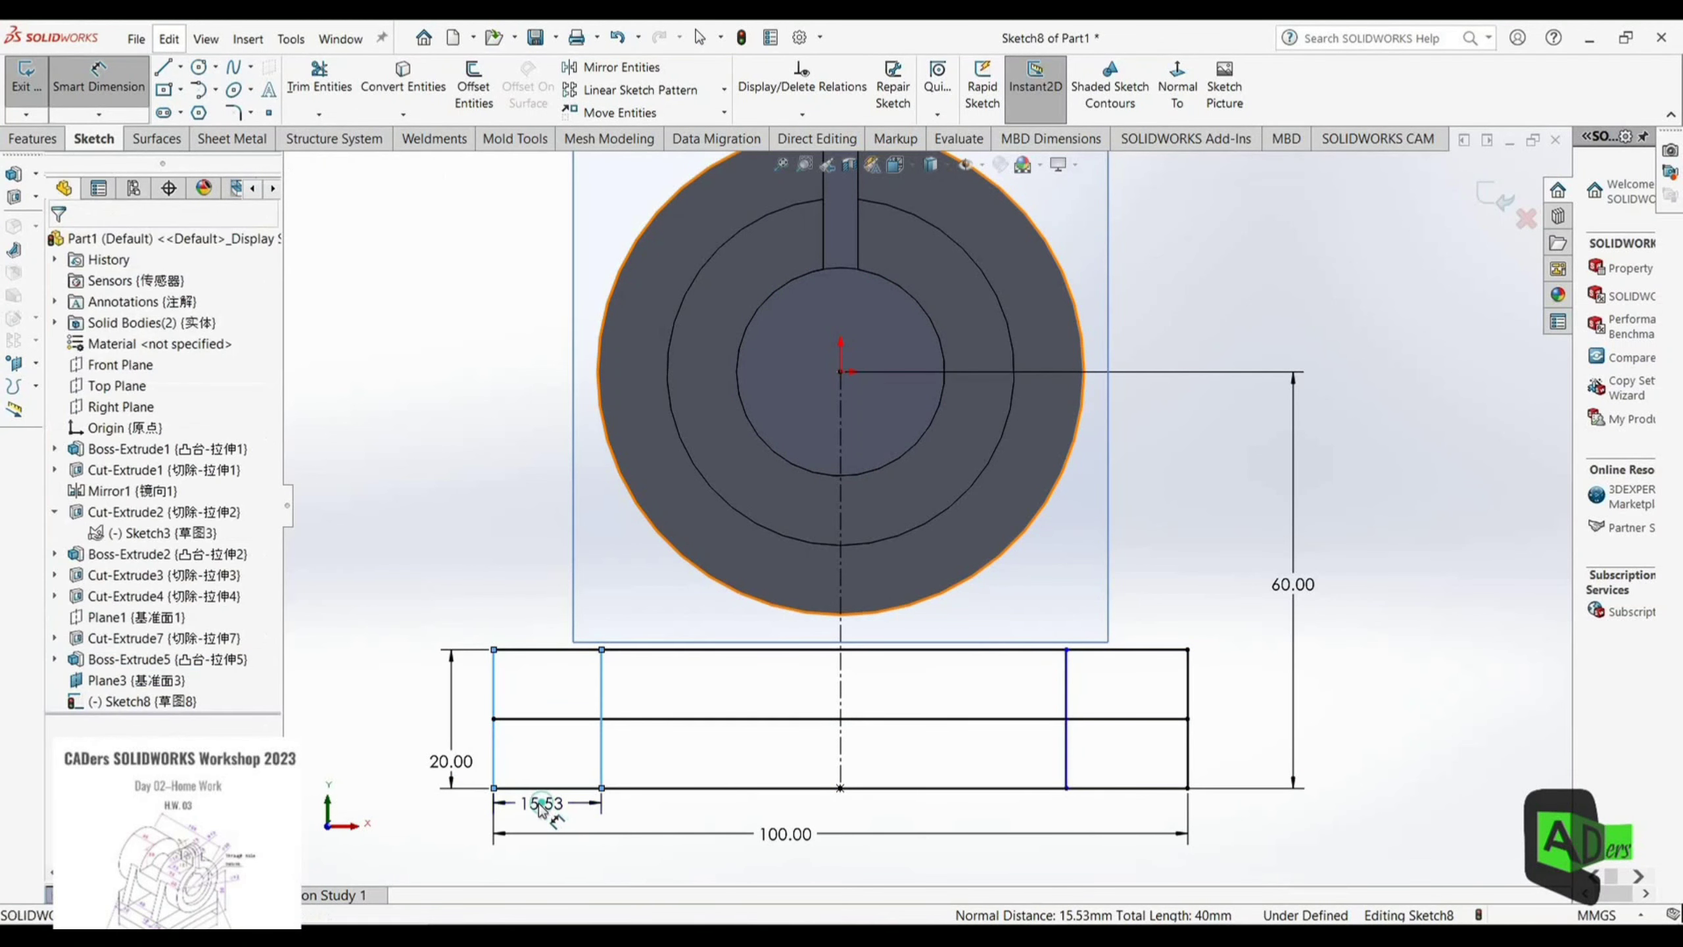
click(543, 802)
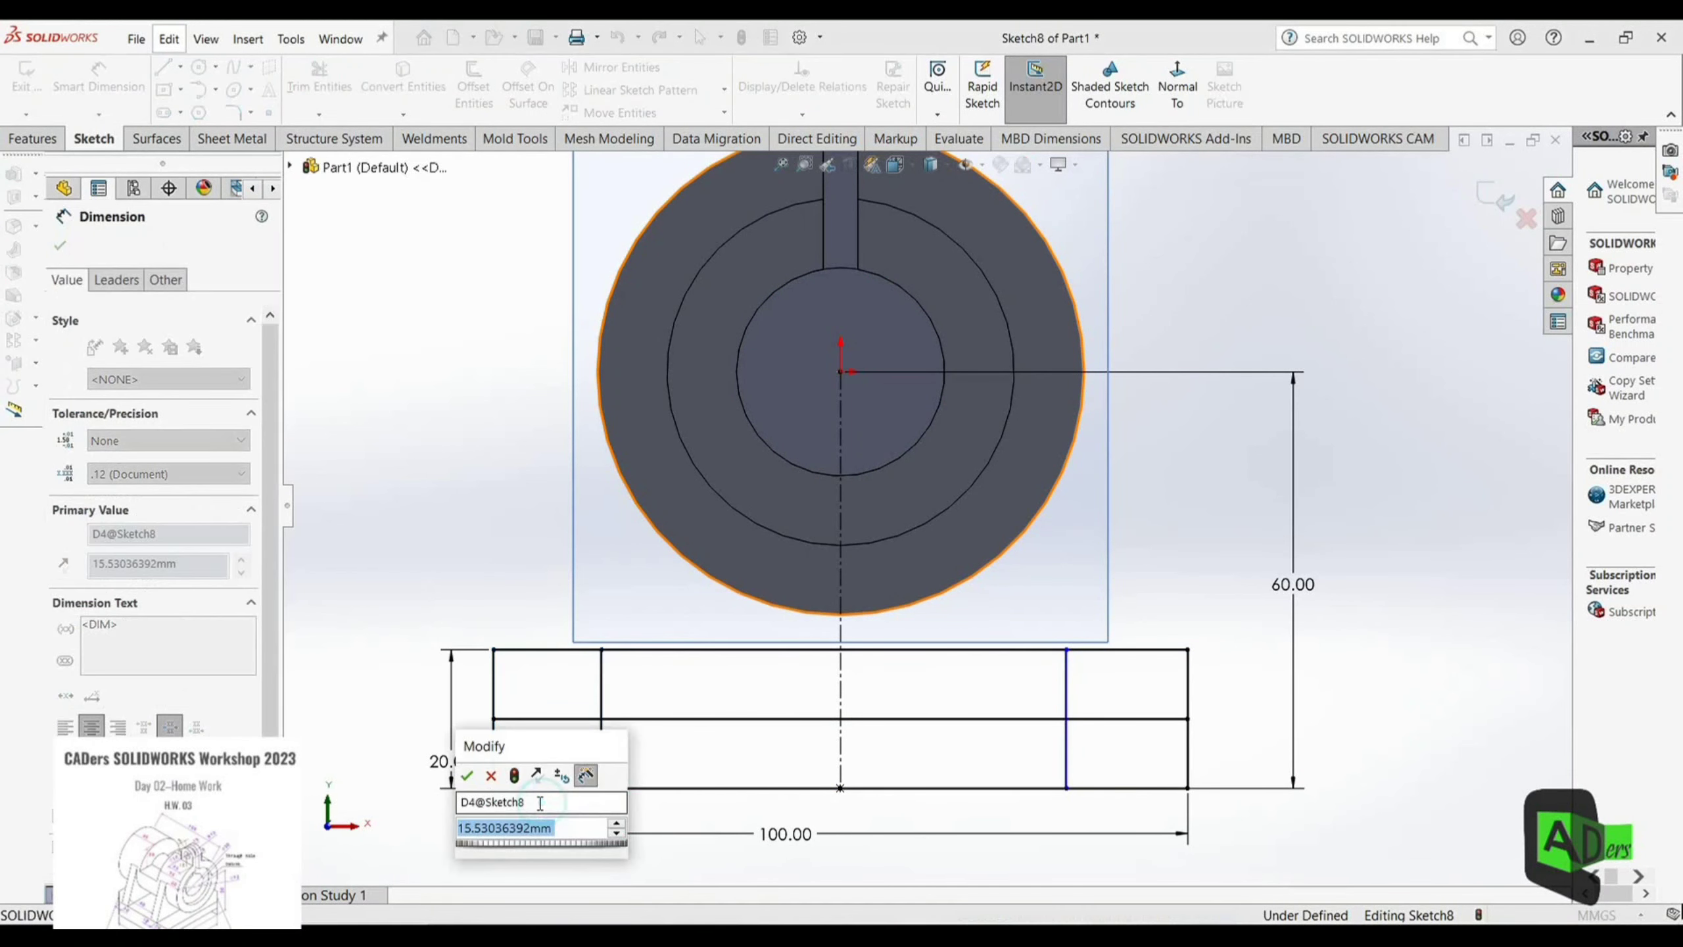
text(15)
key(Return)
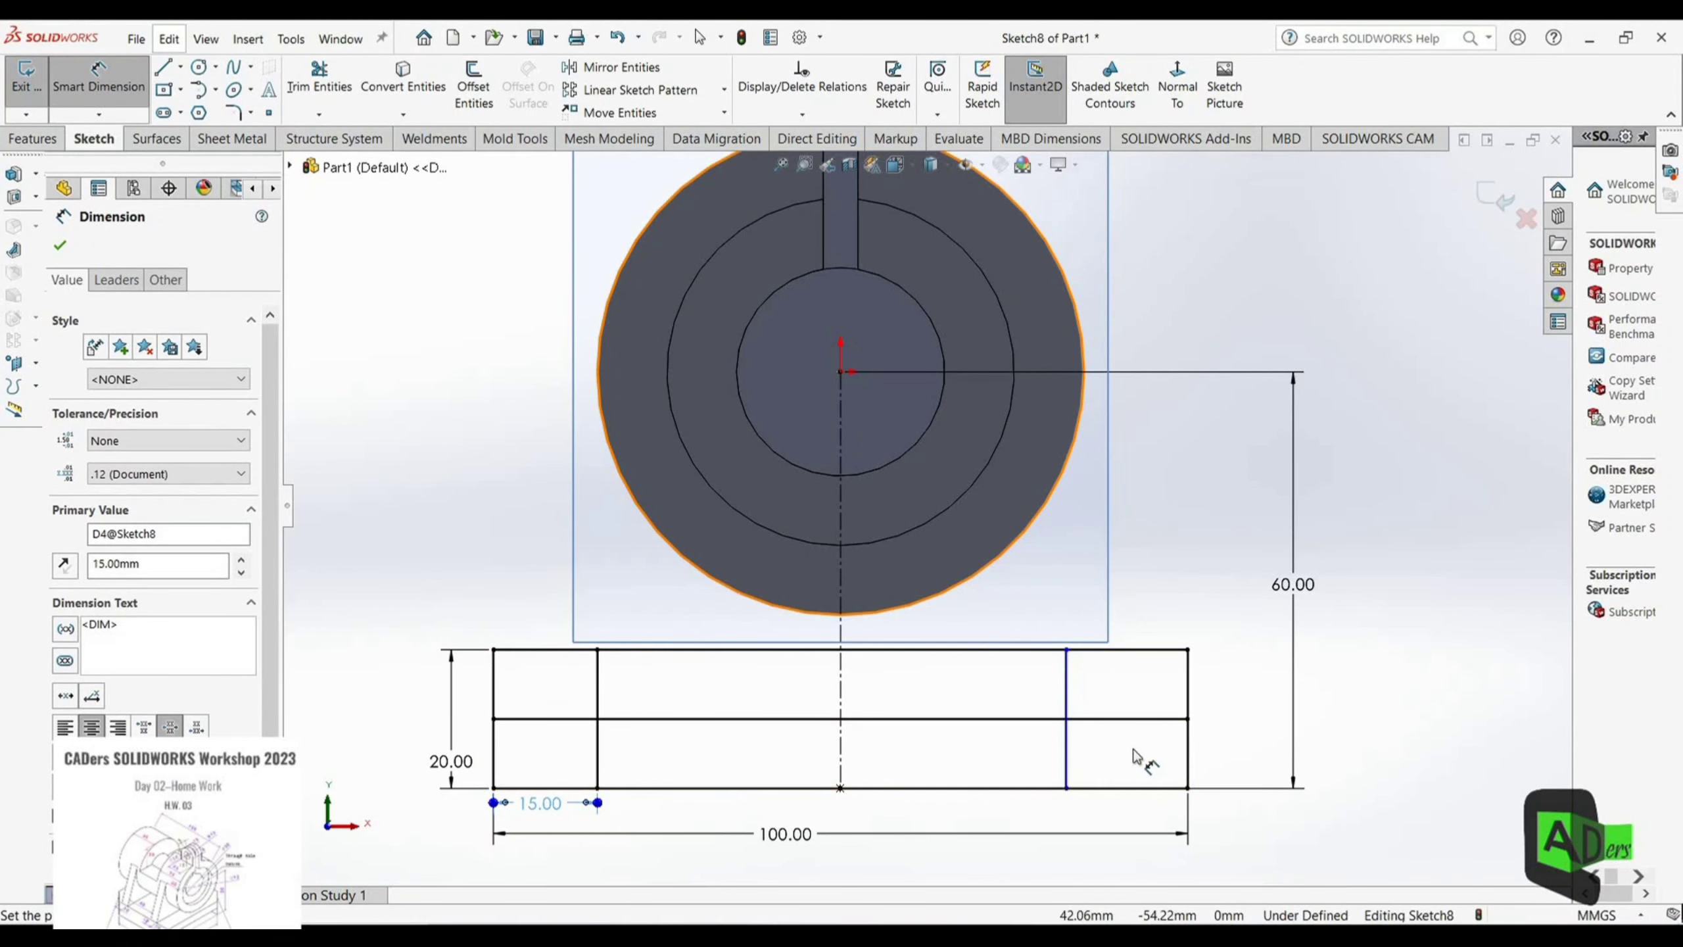
Step: Dimension the distance between the right inner vertical line and the rectangle's right edge as 15 mm
click(1065, 766)
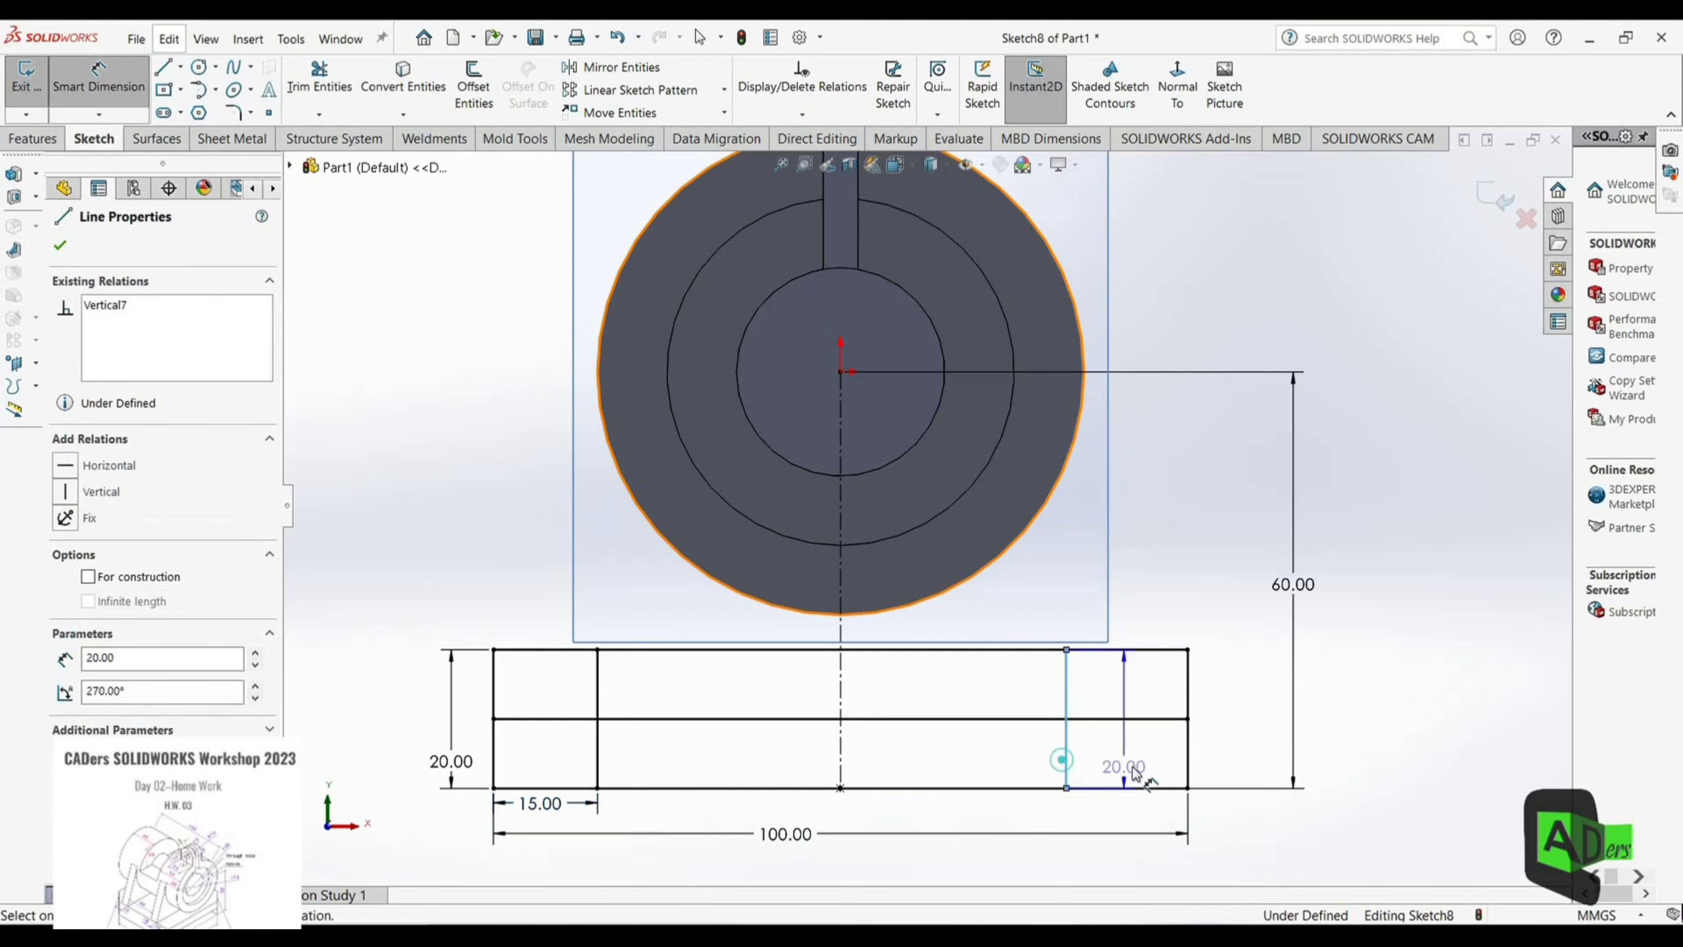
click(1188, 763)
click(1150, 812)
text(15)
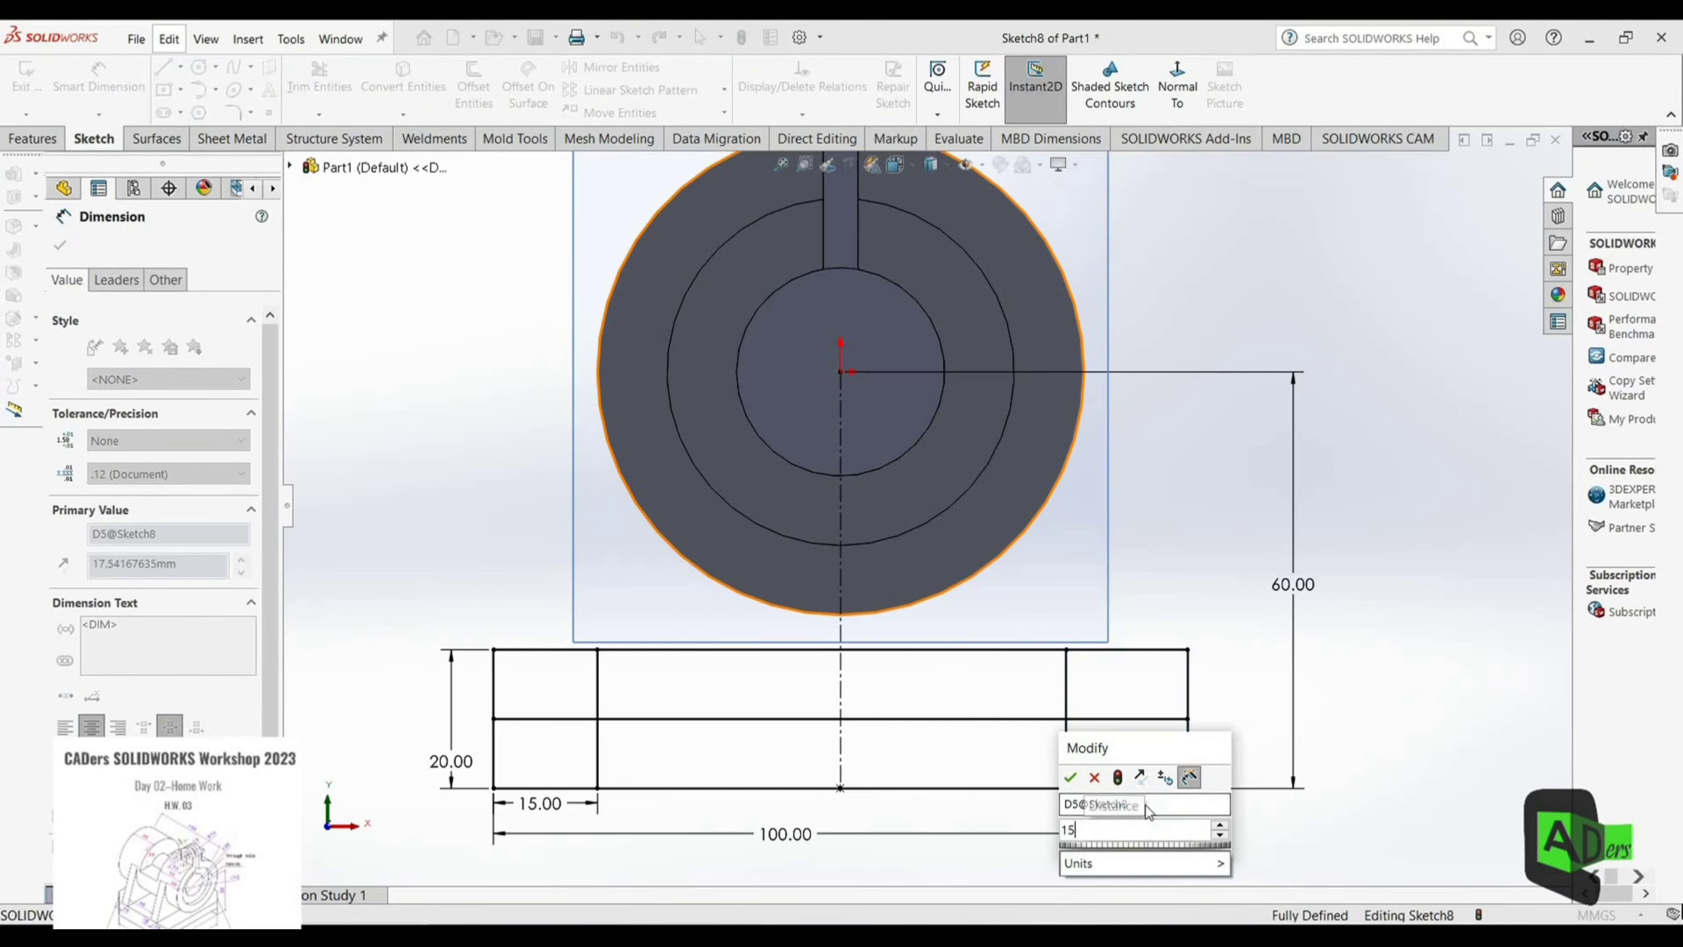
key(Return)
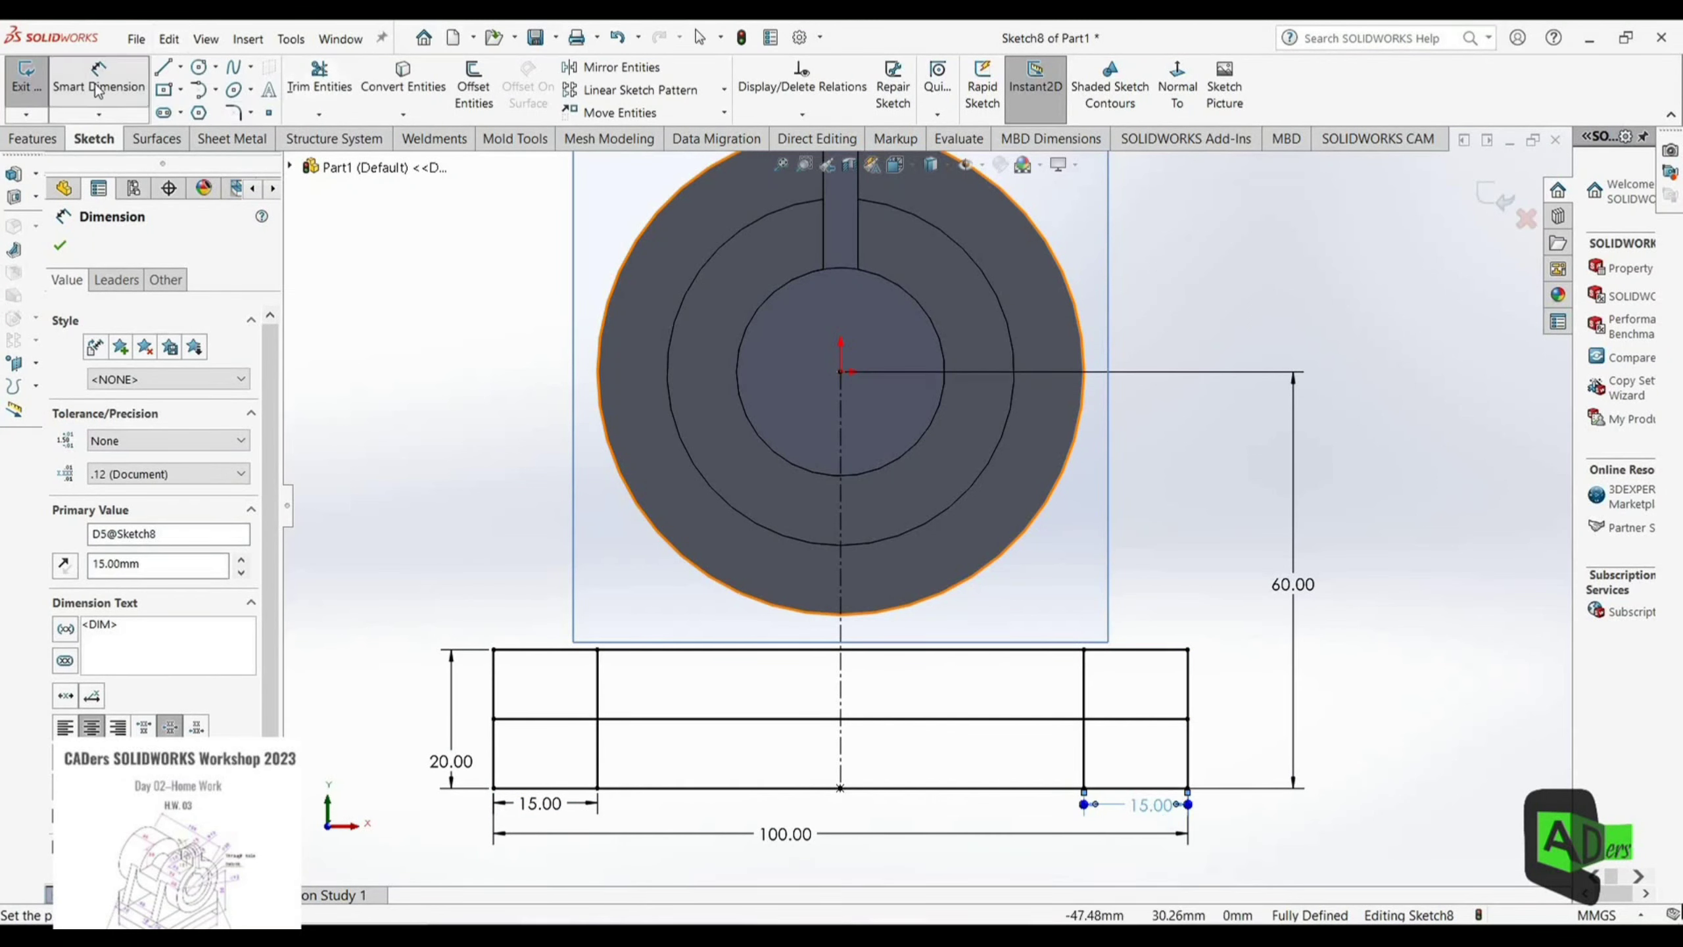
Step: Trim the rectangle's inner and lower segments to leave a single inverted-U base profile with two feet
click(291, 80)
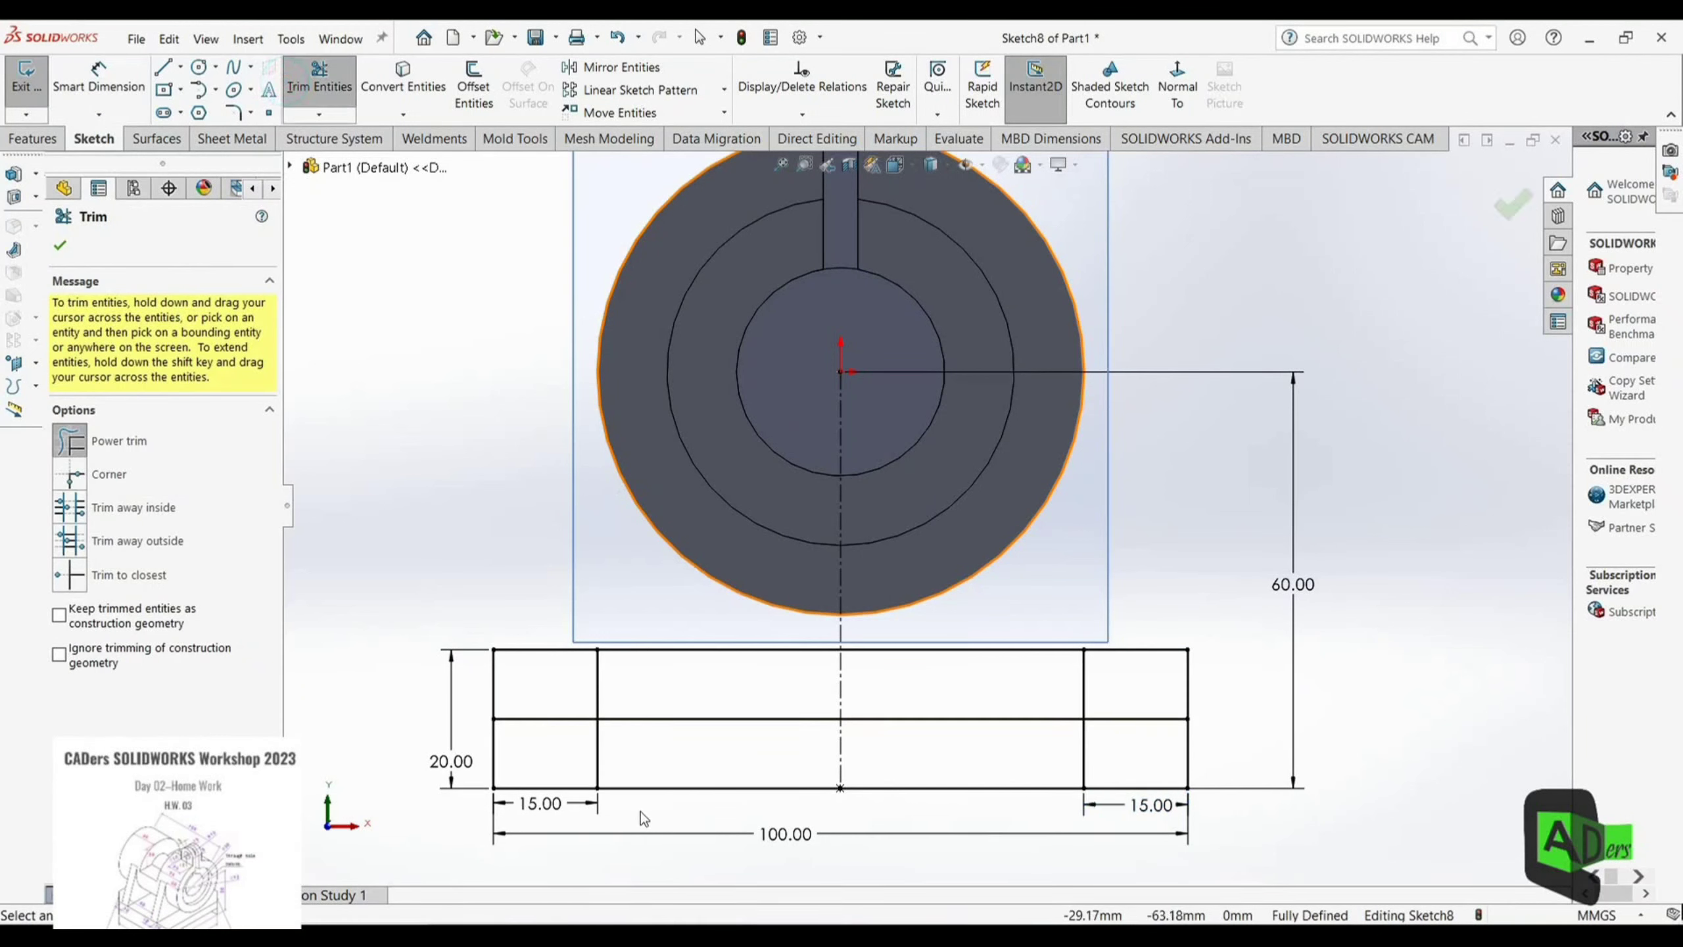
mouse_move(666, 813)
mouse_down()
mouse_move(682, 790)
mouse_move(827, 772)
mouse_up()
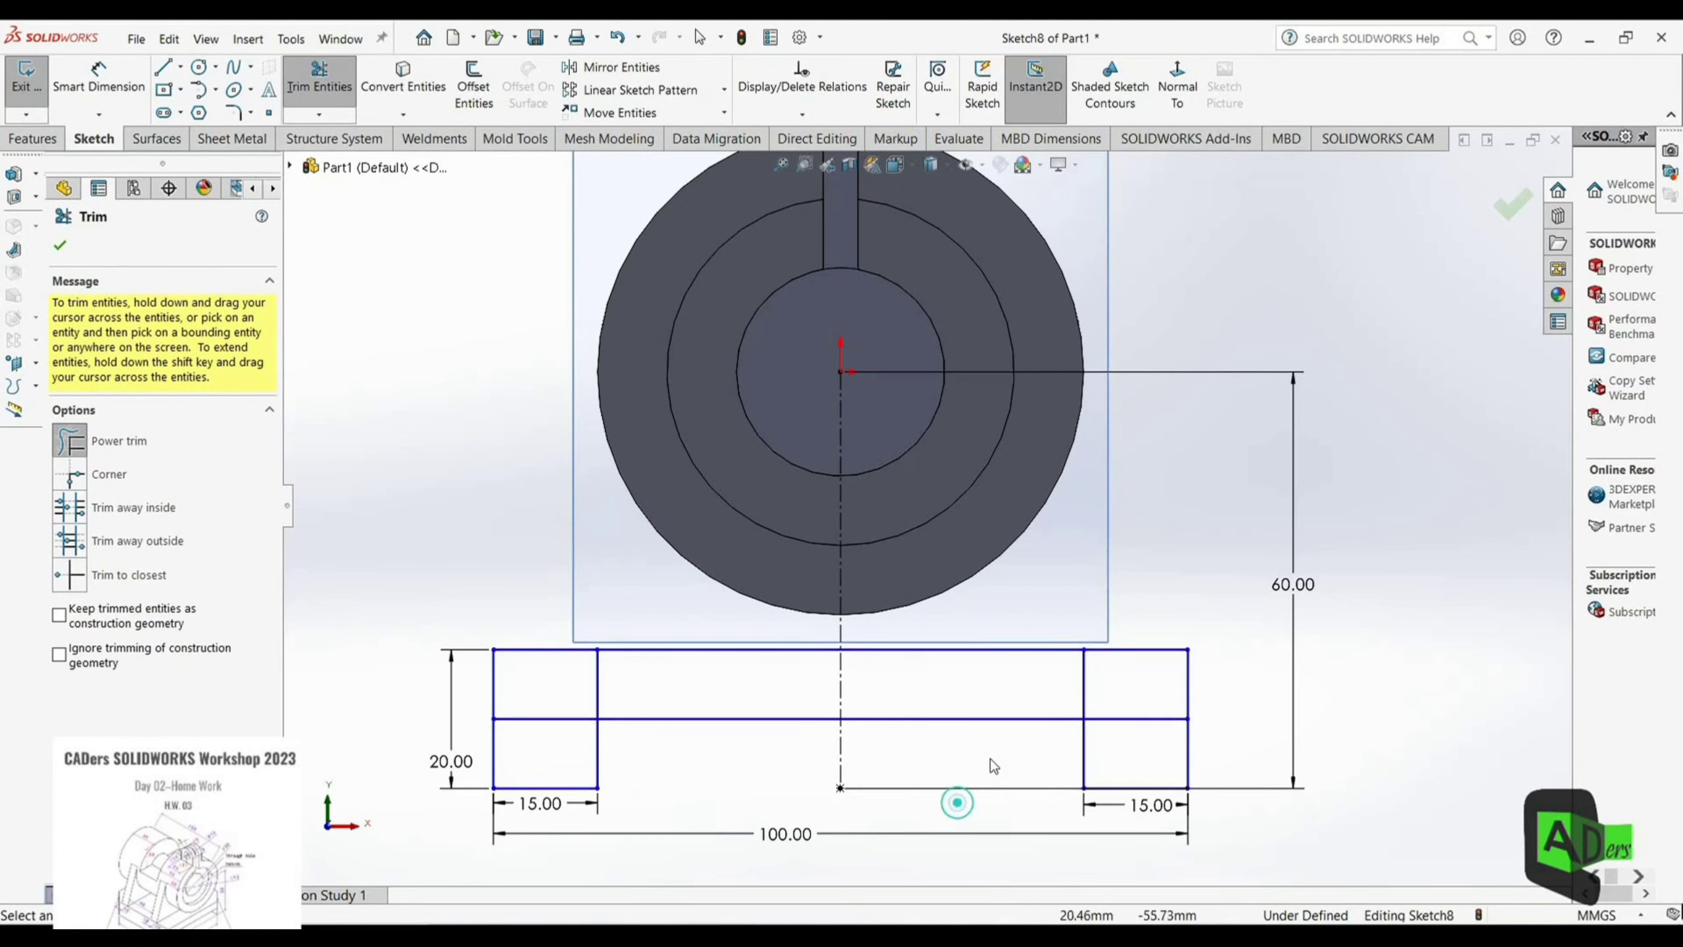
drag(1119, 734, 1127, 710)
drag(582, 737, 600, 704)
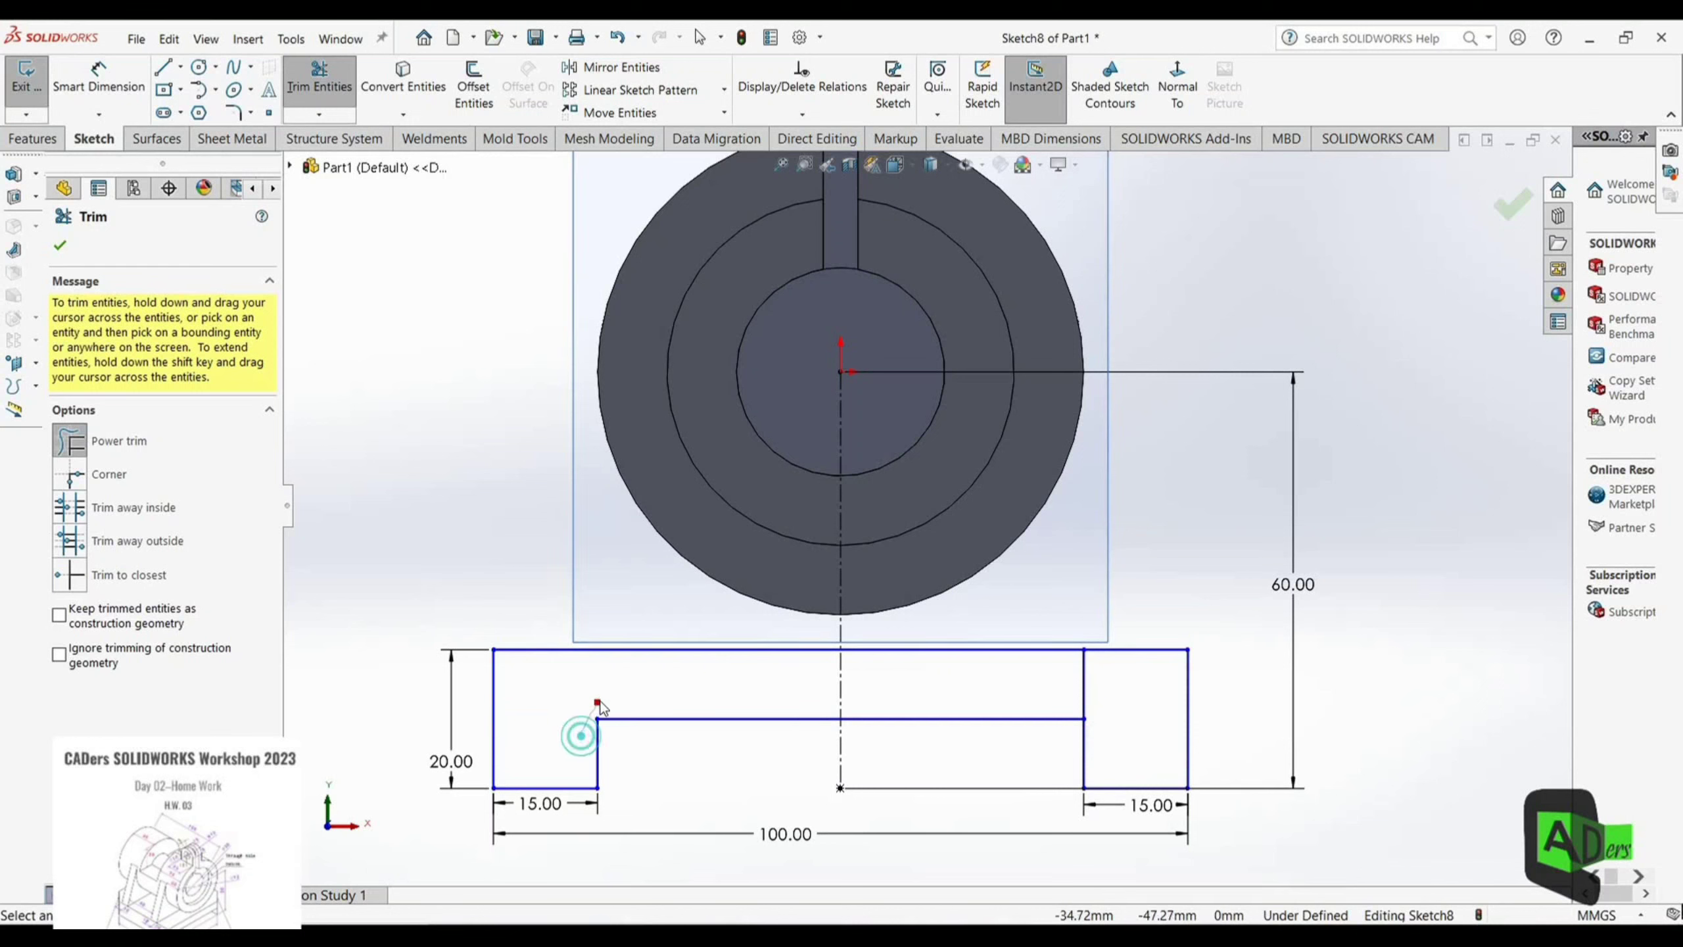
drag(1058, 686, 1098, 688)
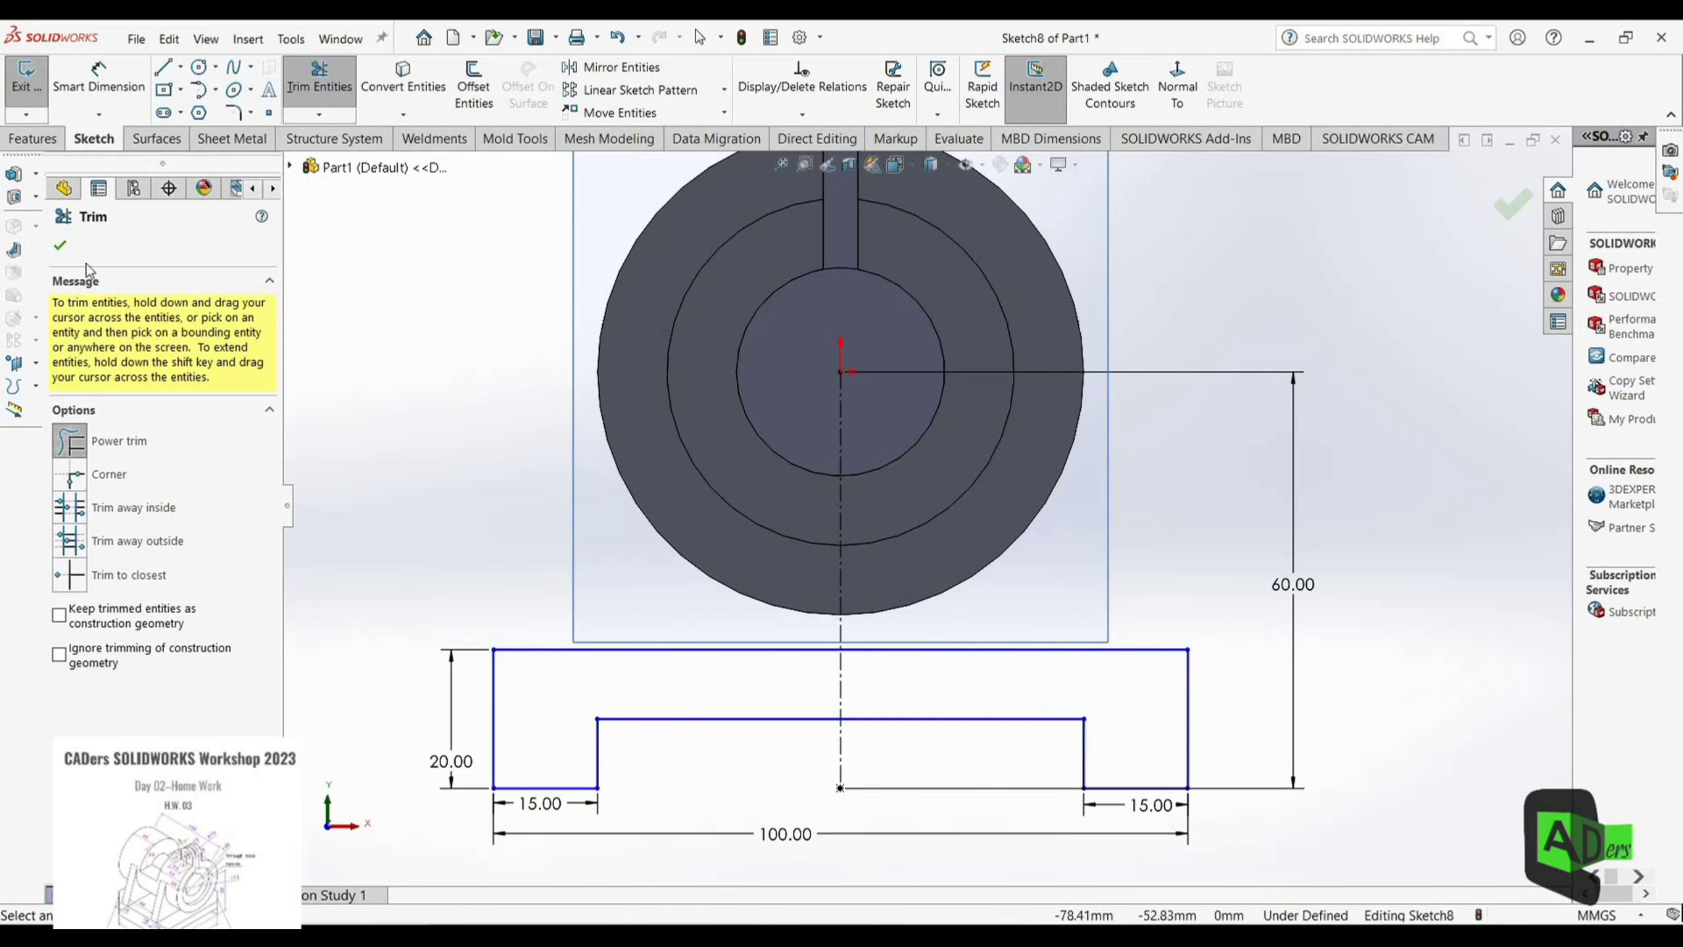
click(60, 246)
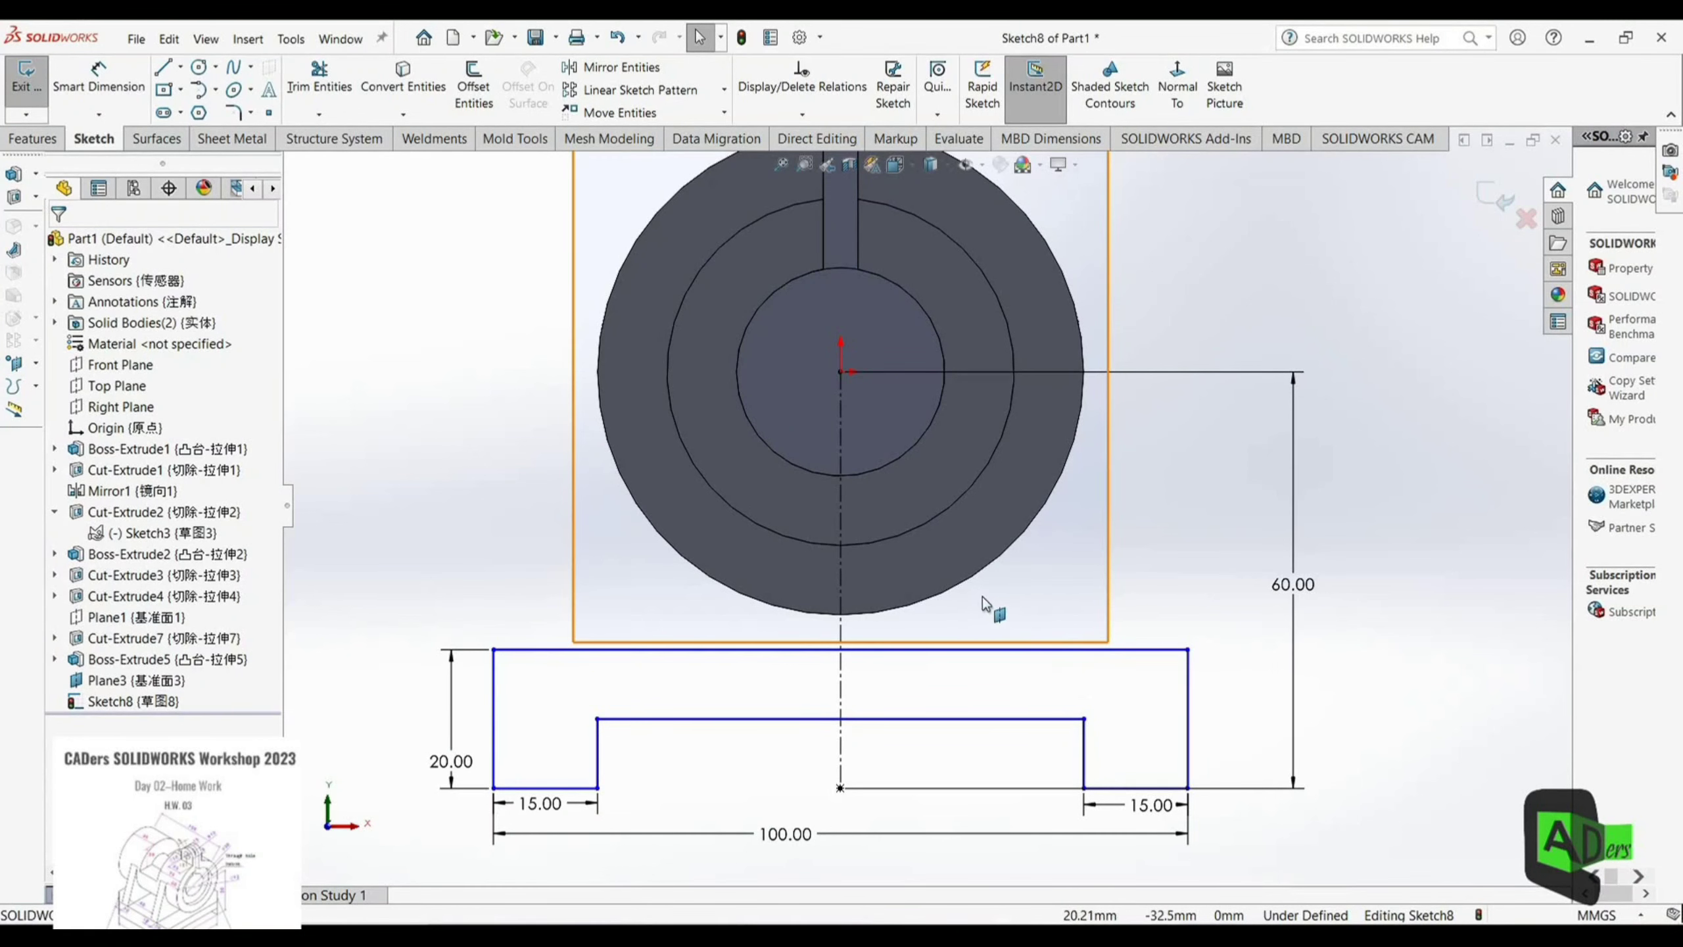
Step: Extrude the inverted-U base profile blind 20 mm from the sketch plane toward the cylinder's lug end
key(ctrl+7)
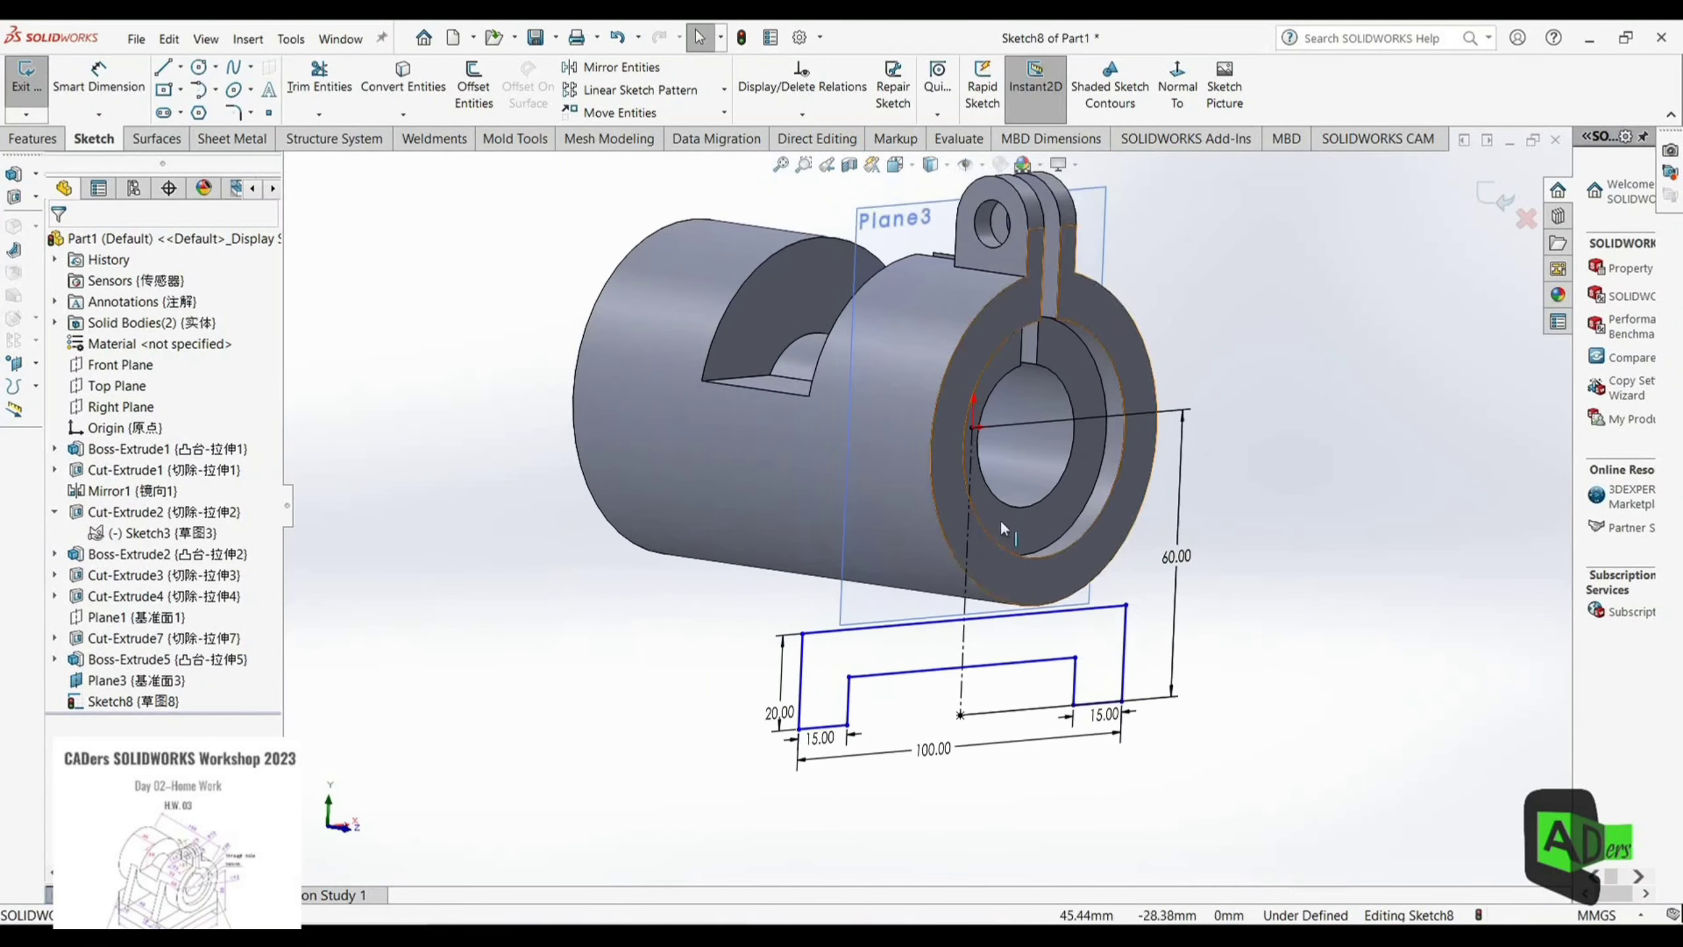
click(33, 139)
click(35, 85)
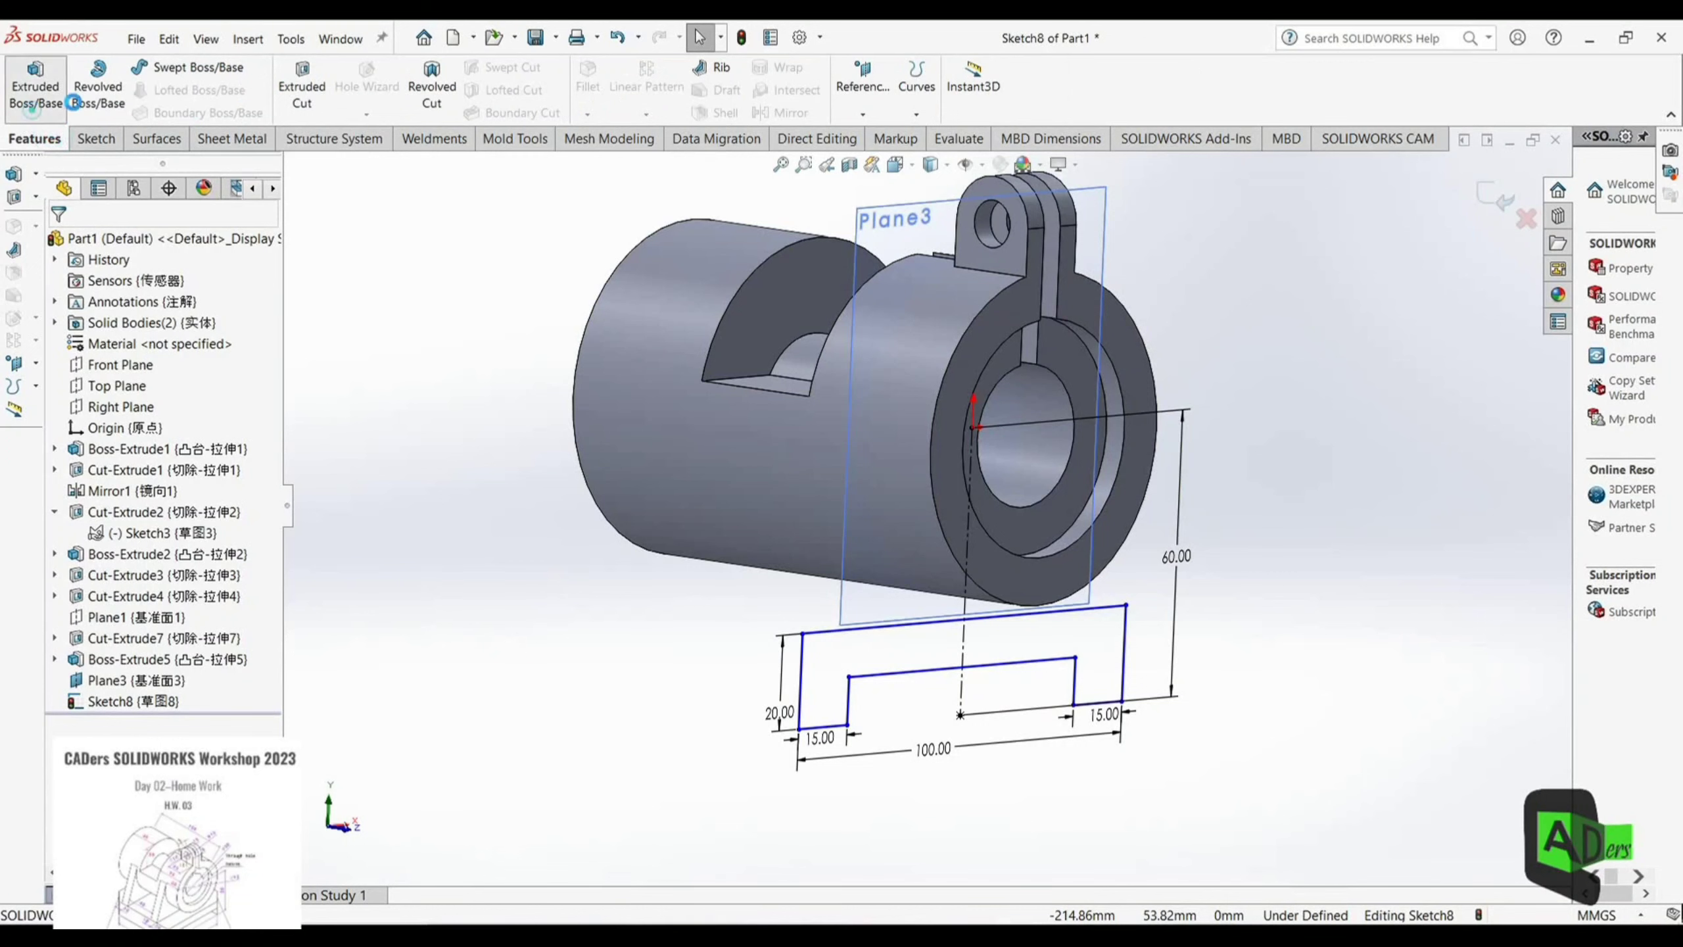
middle_drag(1217, 648, 1462, 611)
click(185, 365)
click(185, 384)
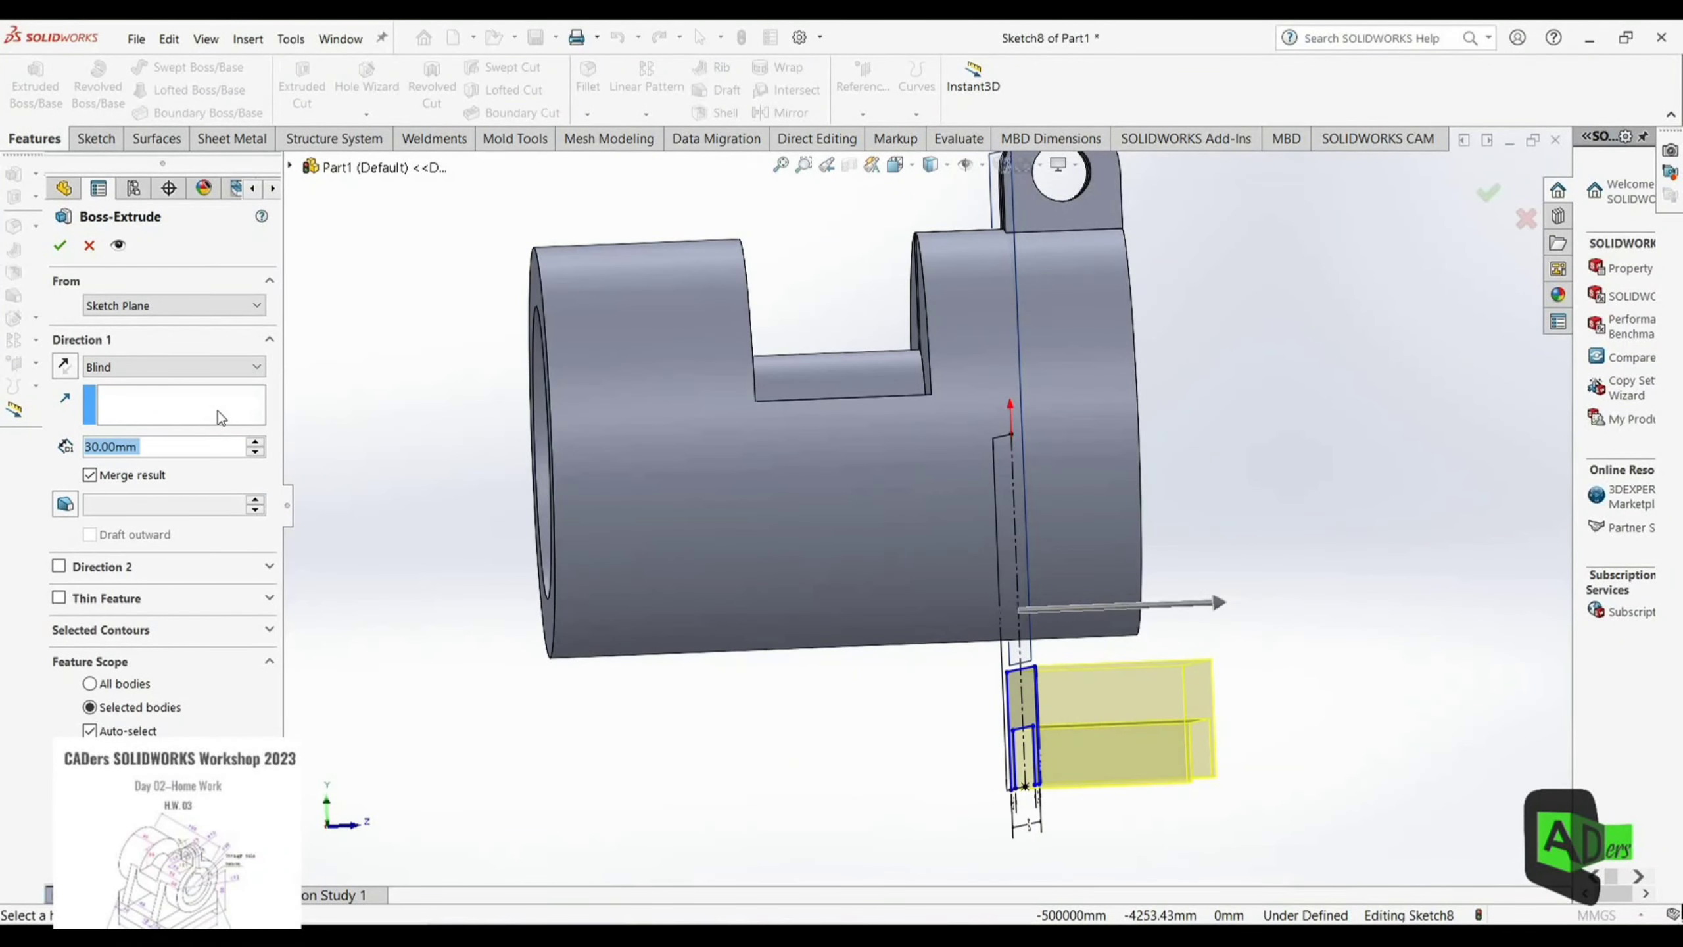
text(20)
key(Return)
click(62, 244)
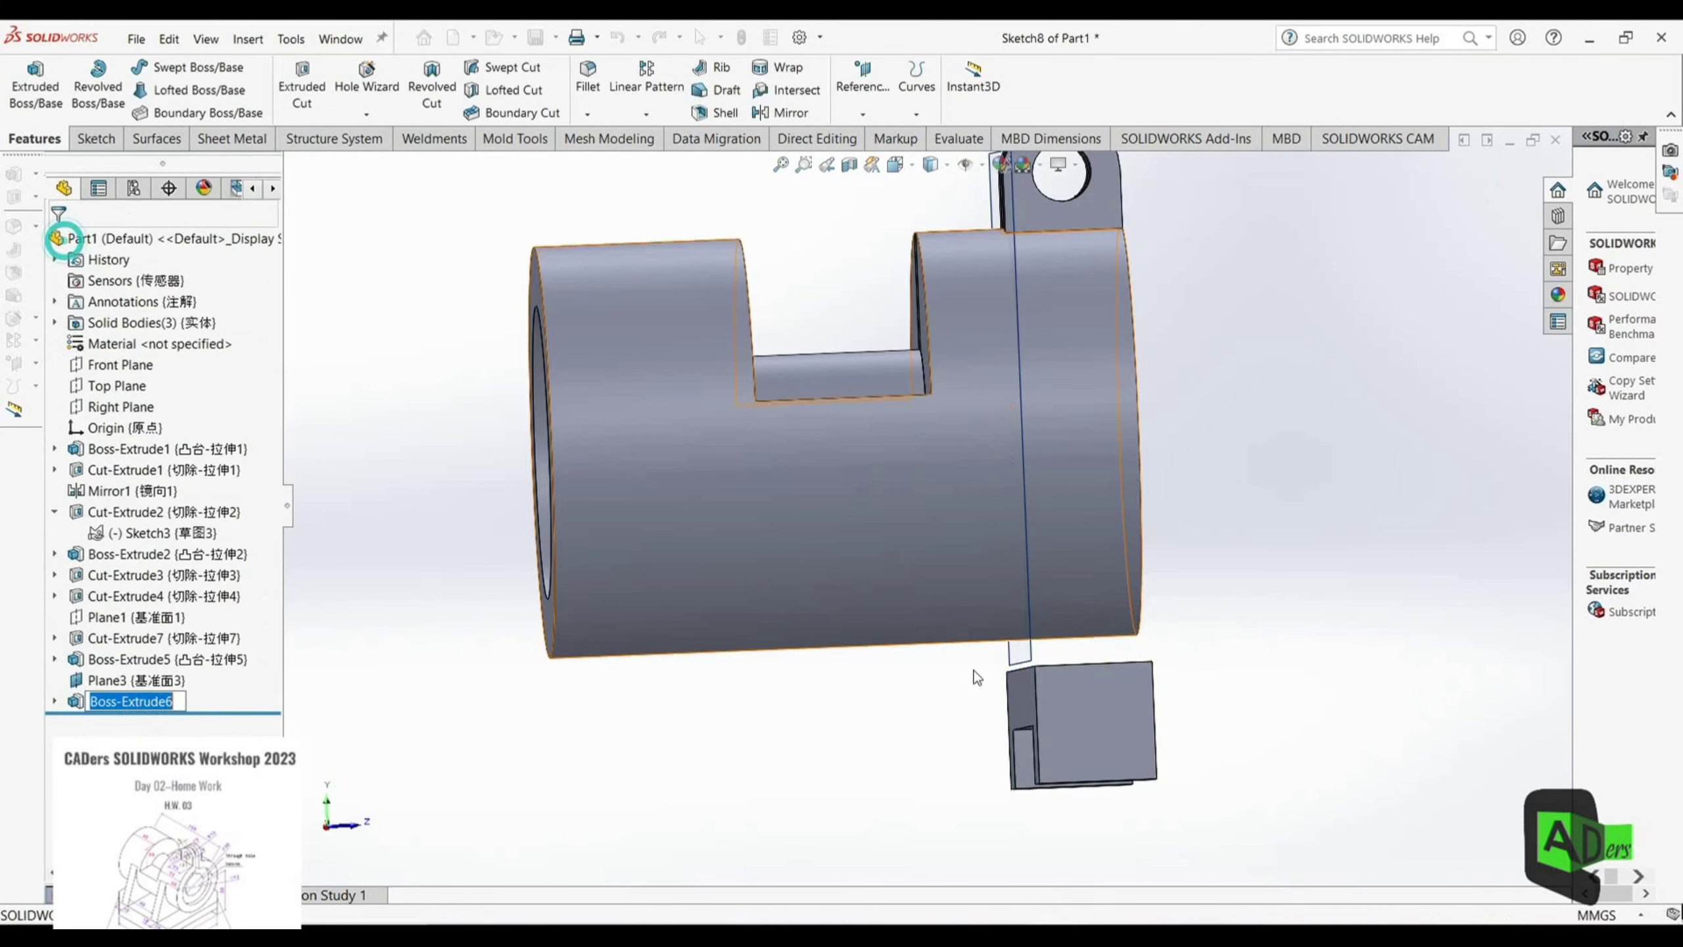
Step: Reuse the base sketch for a second blind extrusion of 80 mm in the reversed direction, under the slotted end of the cylinder
click(105, 701)
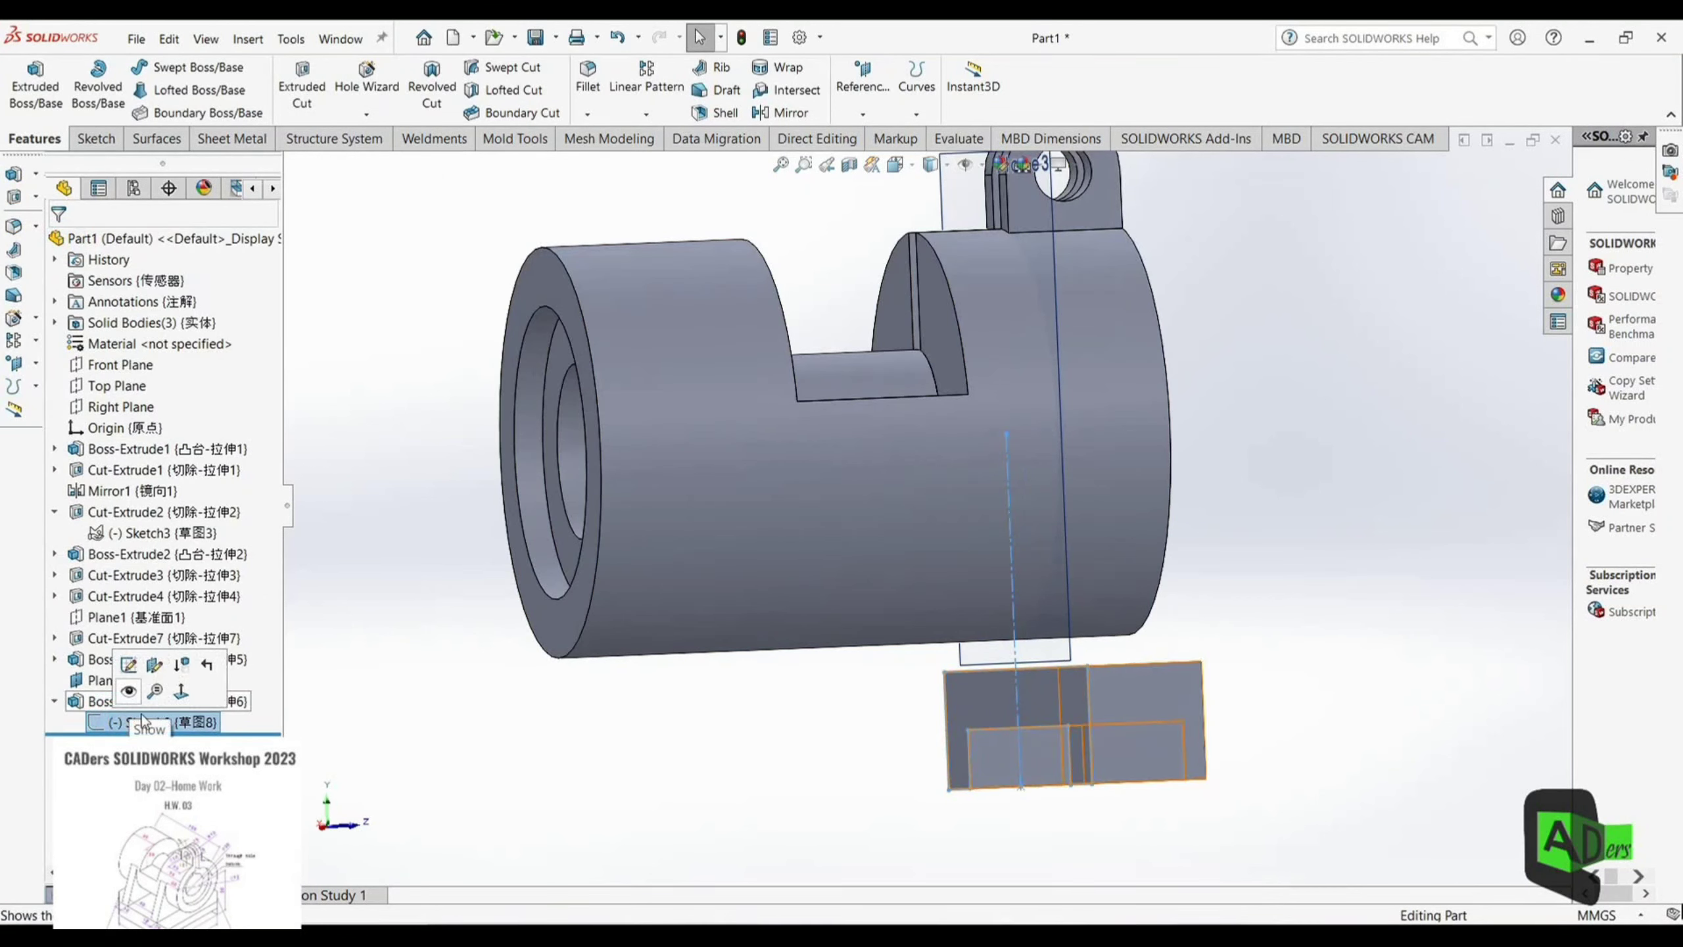
click(31, 98)
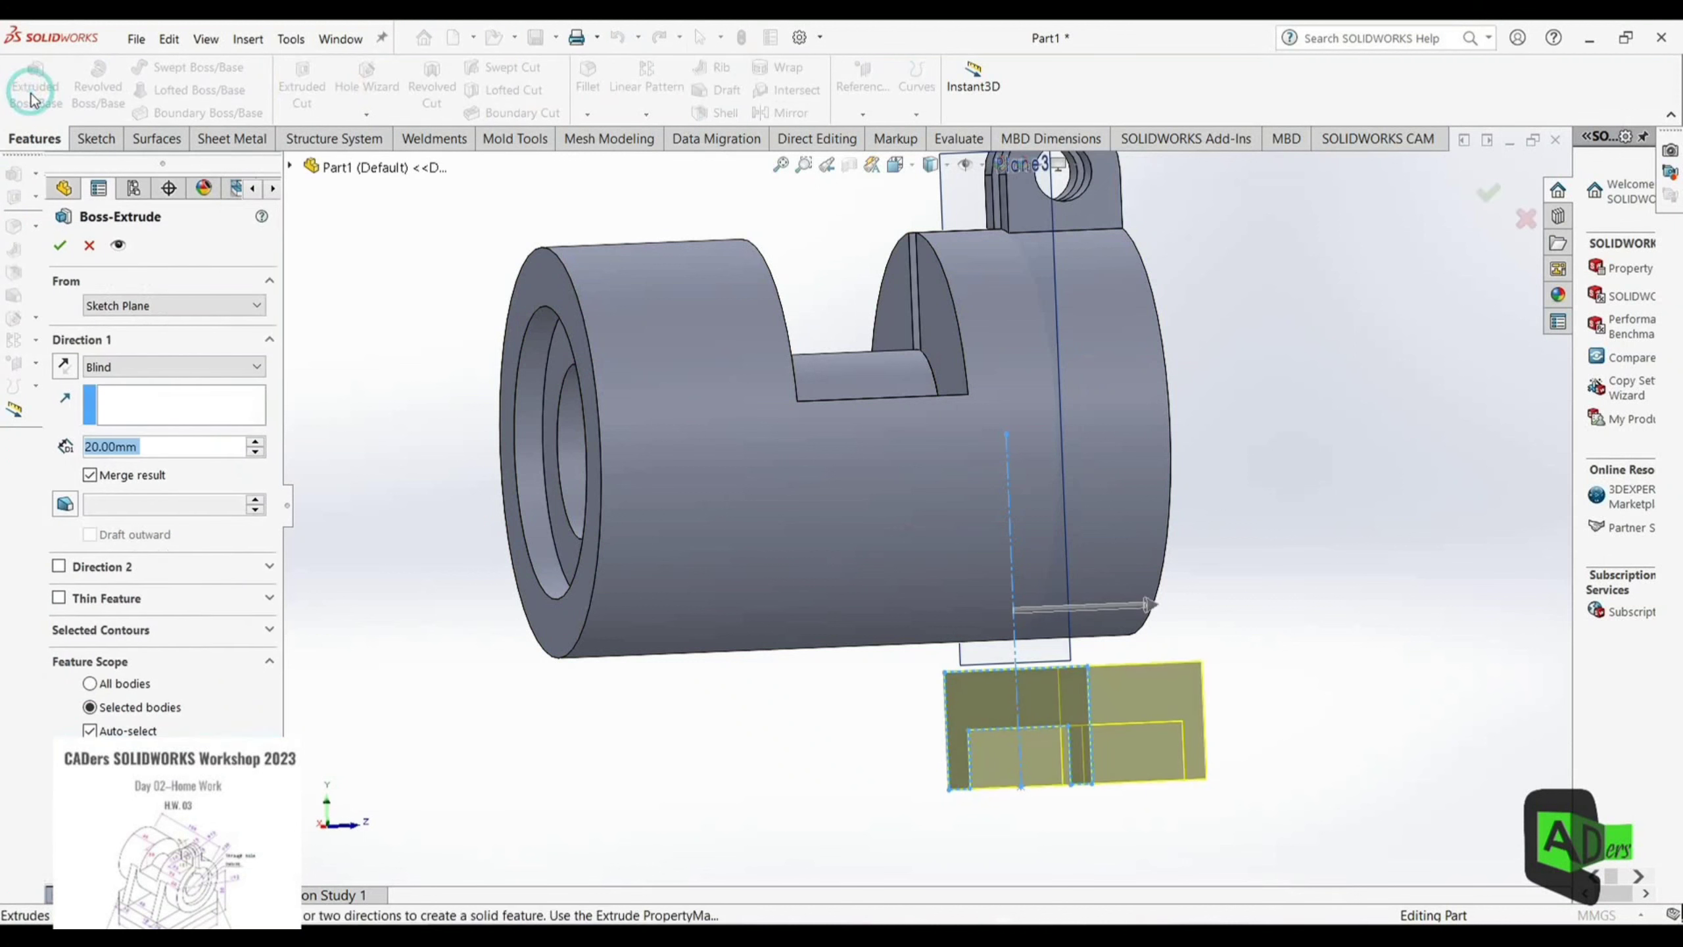
click(73, 373)
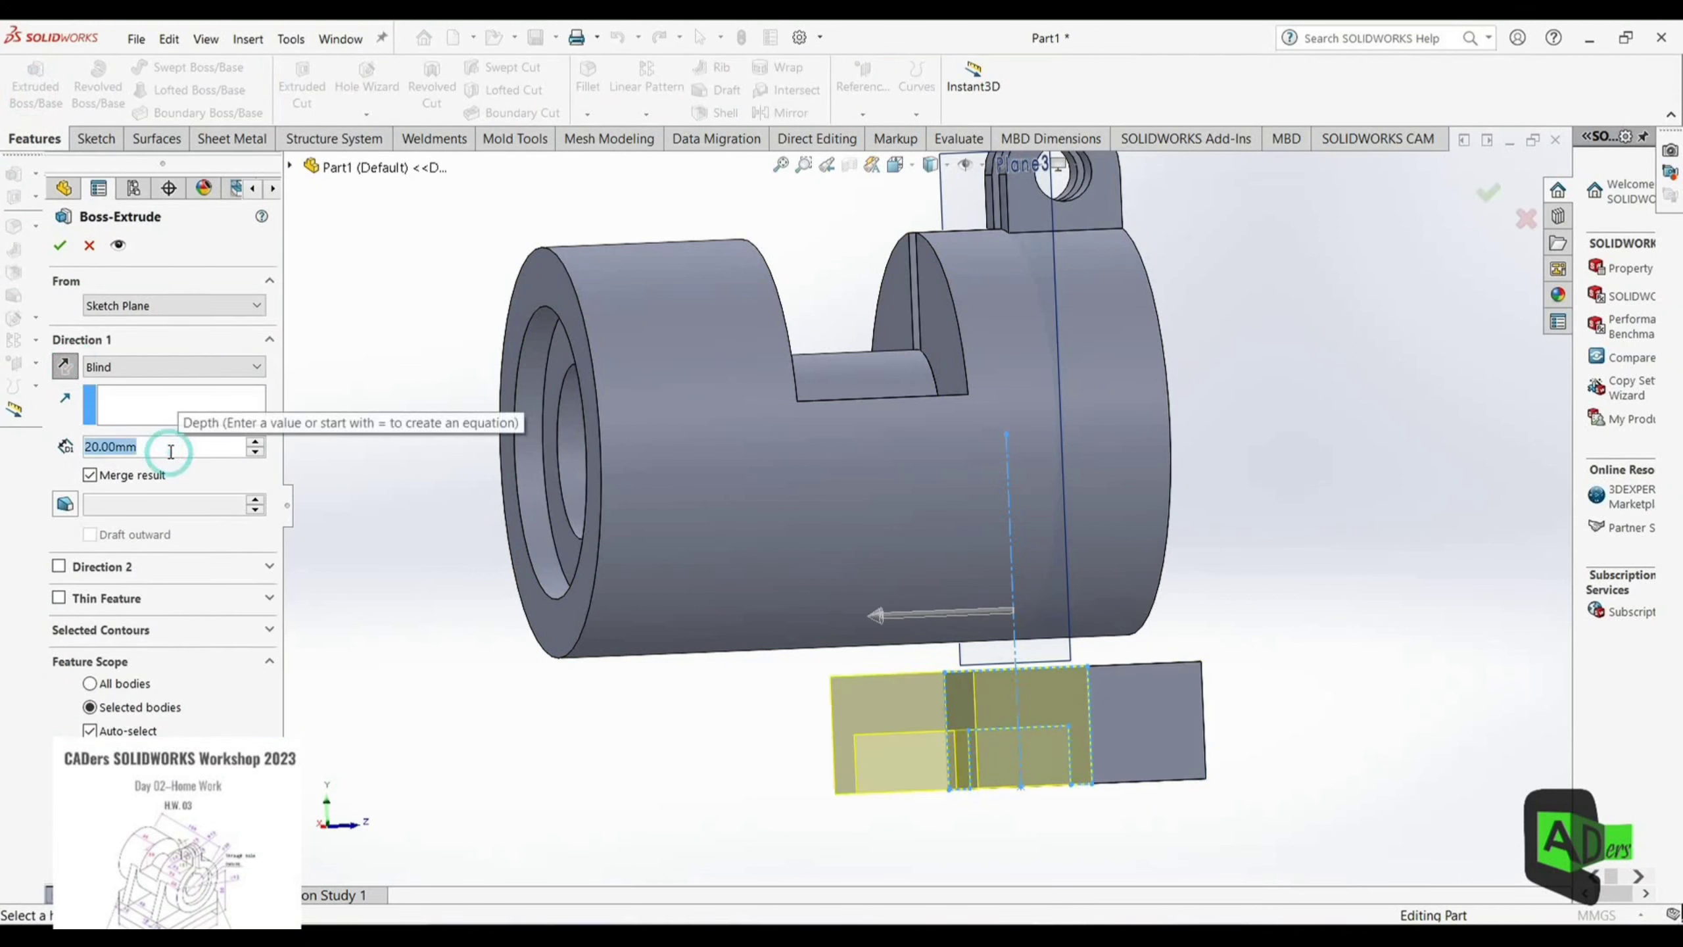
text(80)
key(Return)
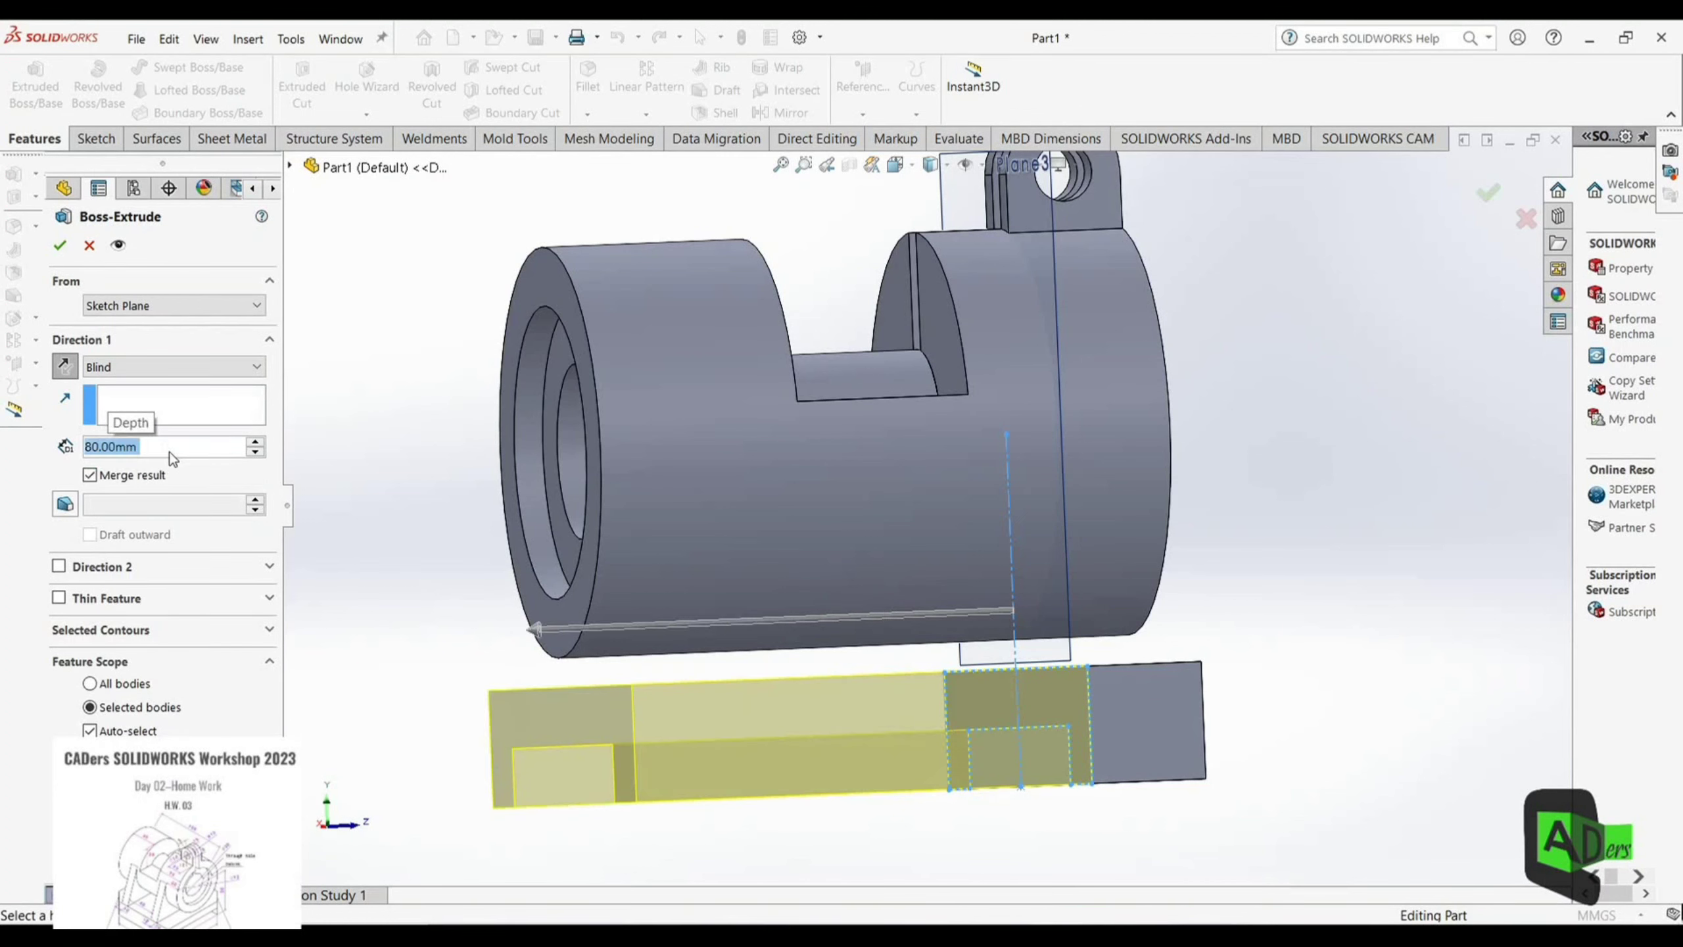
middle_drag(747, 689, 702, 704)
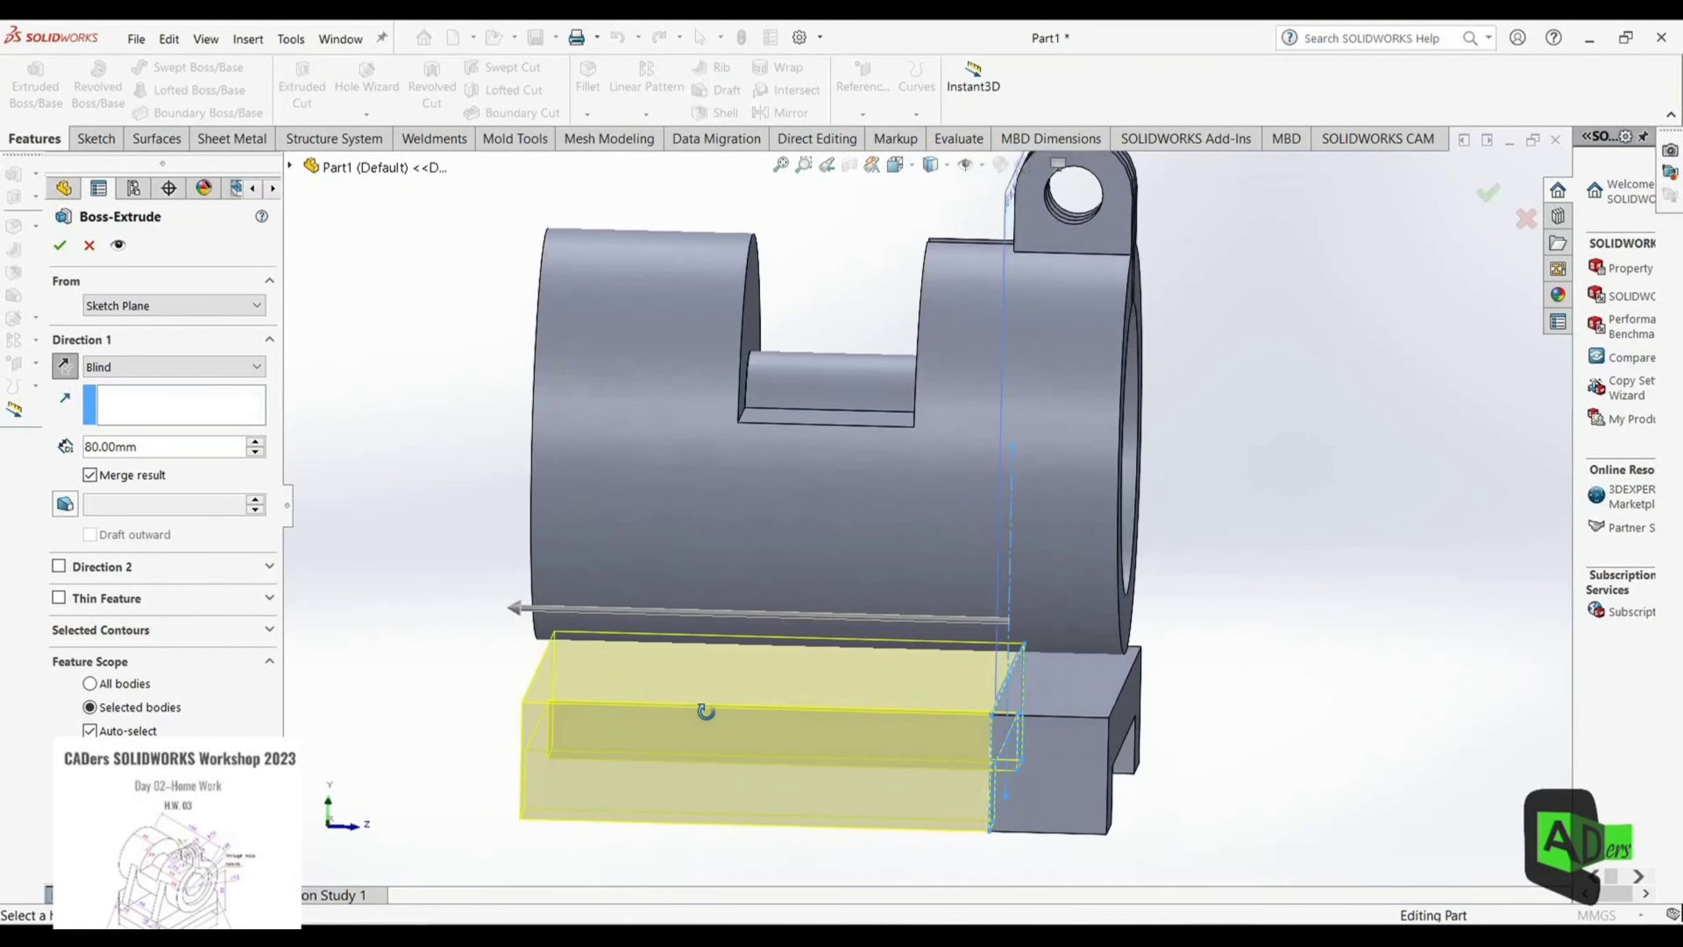
click(63, 245)
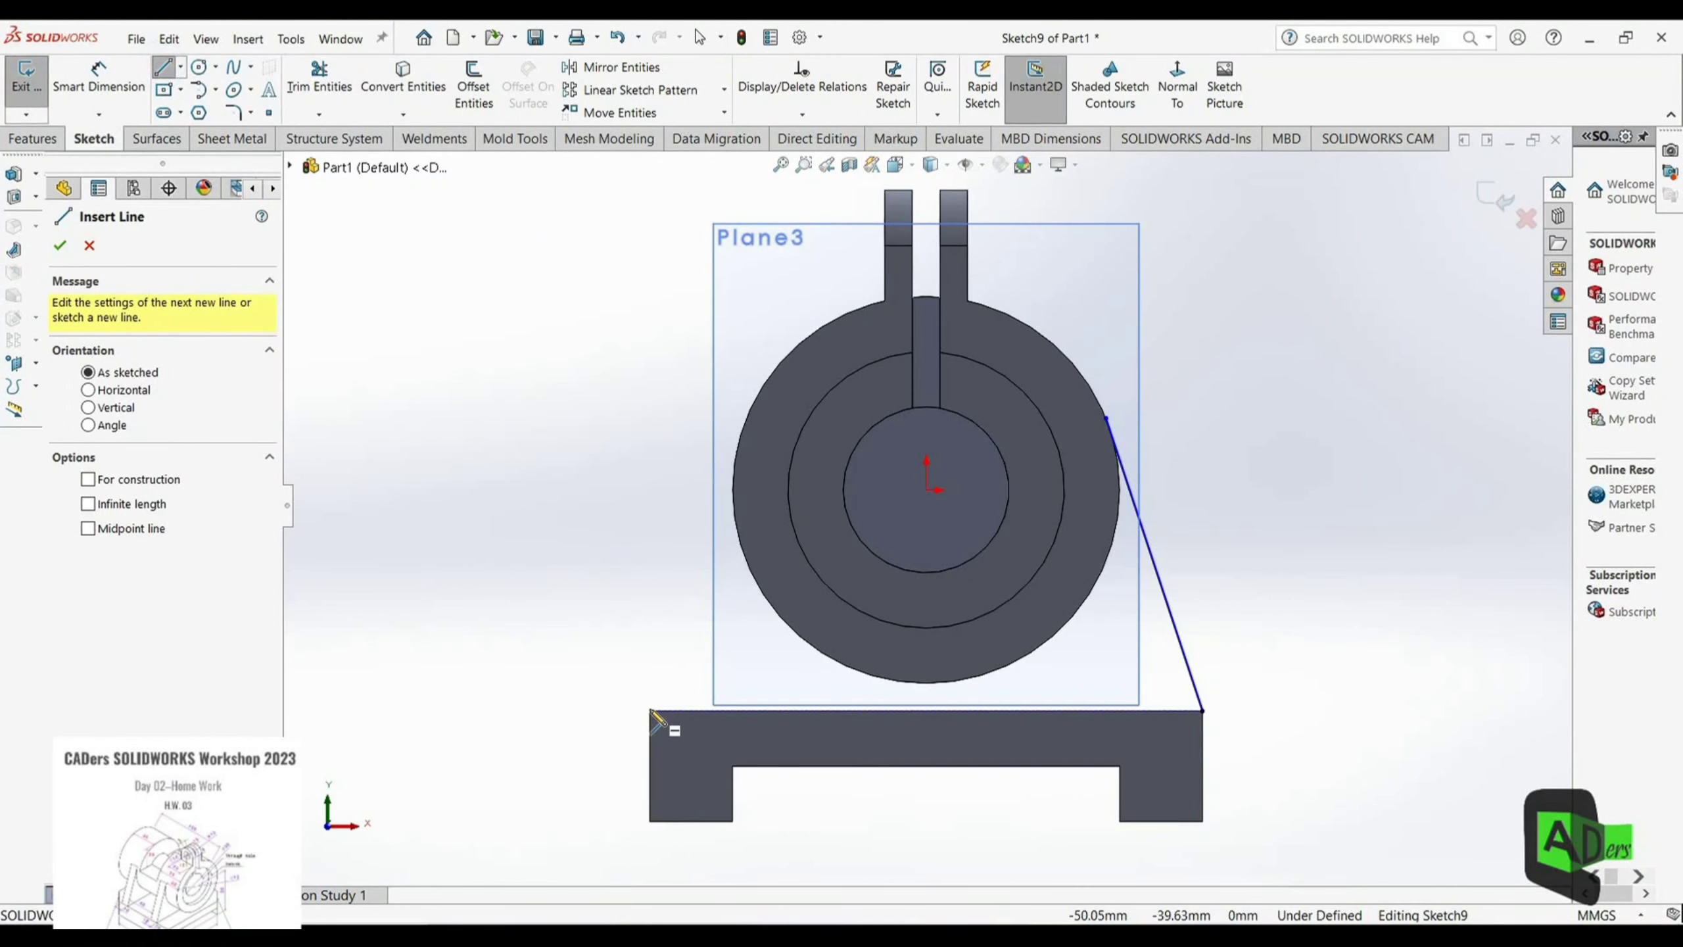
Step: Finish the support sketch's lower line at the base's upper-left corner and add a sloping line from there to the cylinder's left side
click(649, 711)
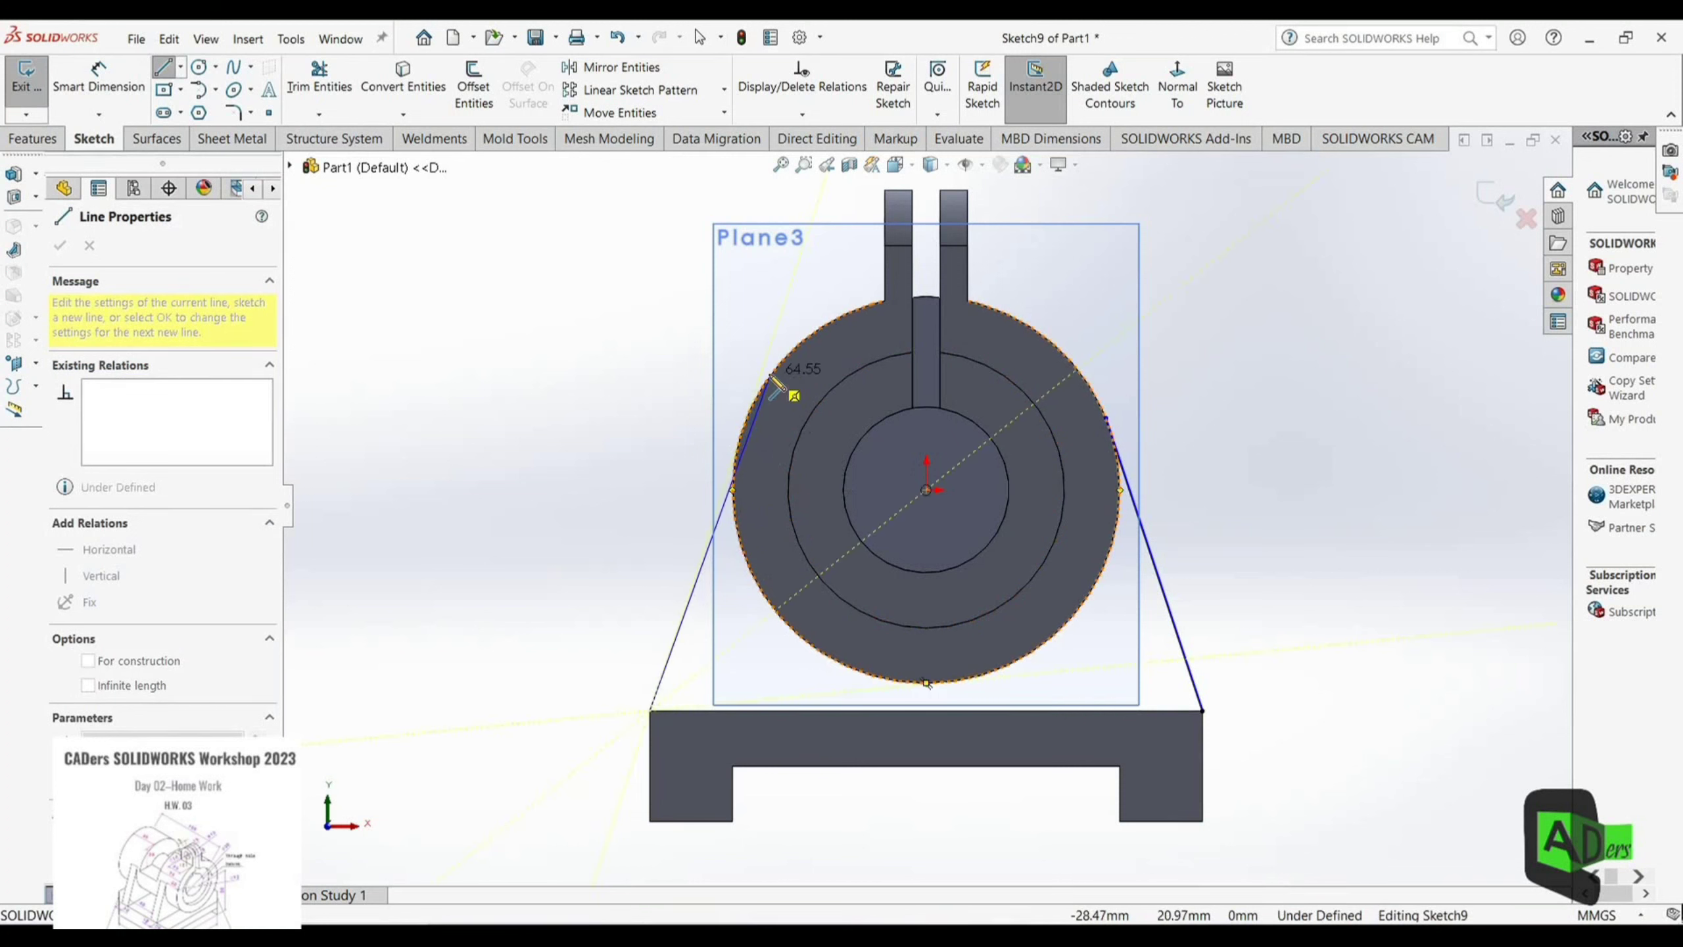
click(742, 430)
right_click(682, 468)
click(672, 482)
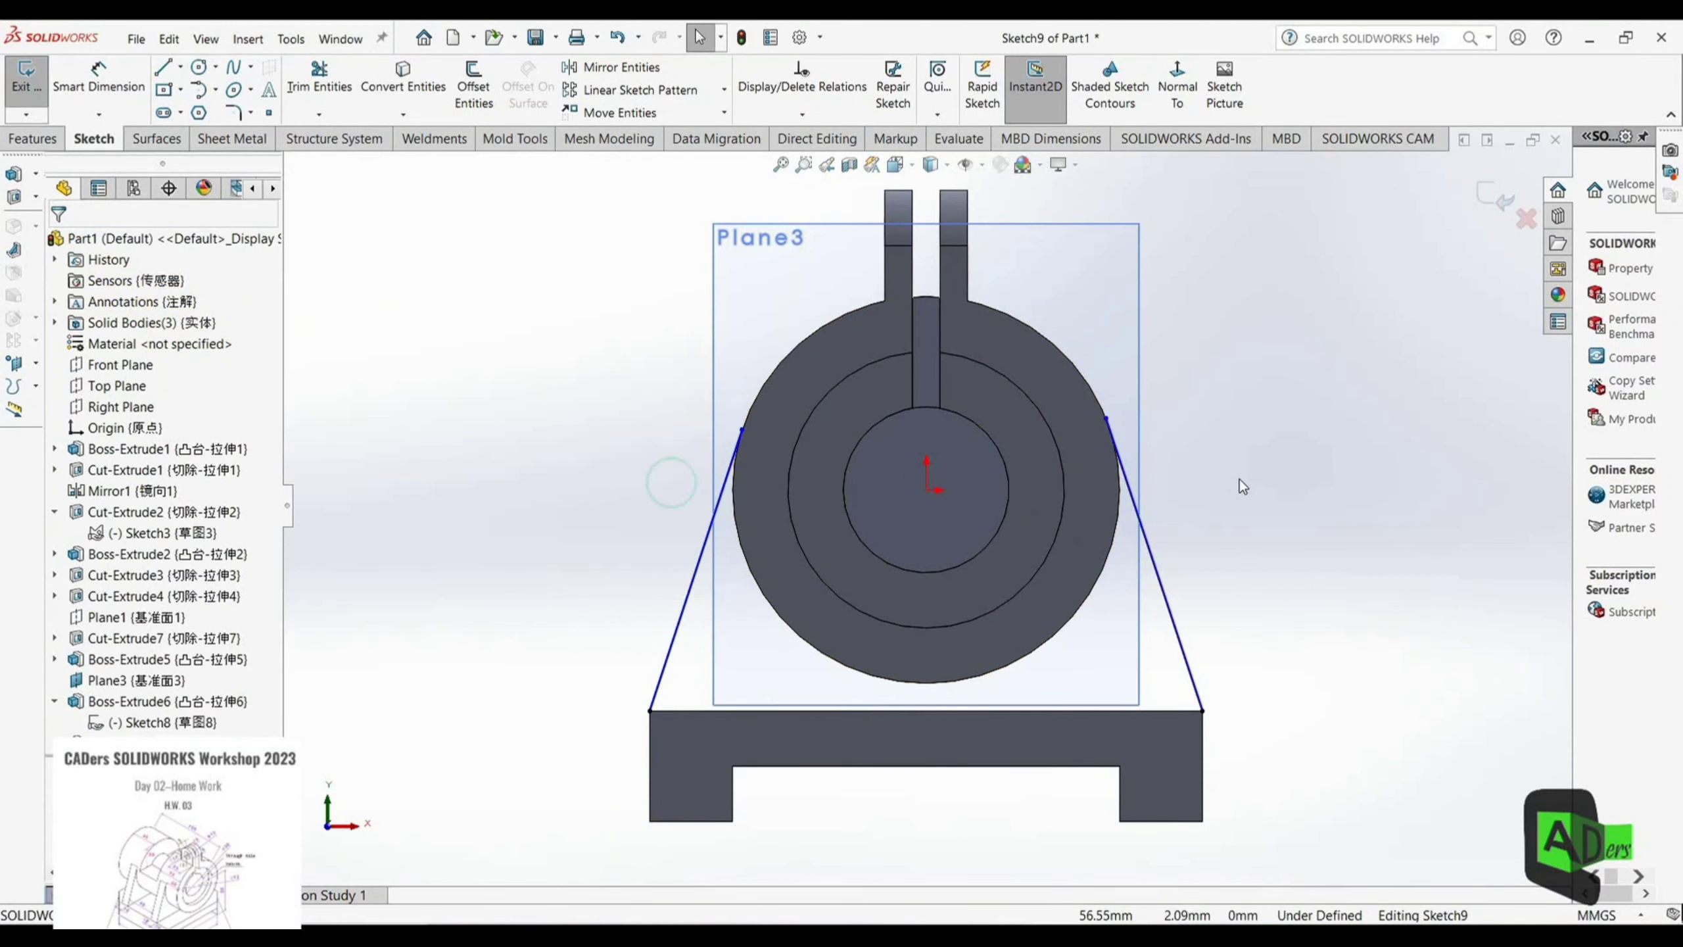
Step: Convert the cylinder's outer circular edge into the support sketch
click(385, 85)
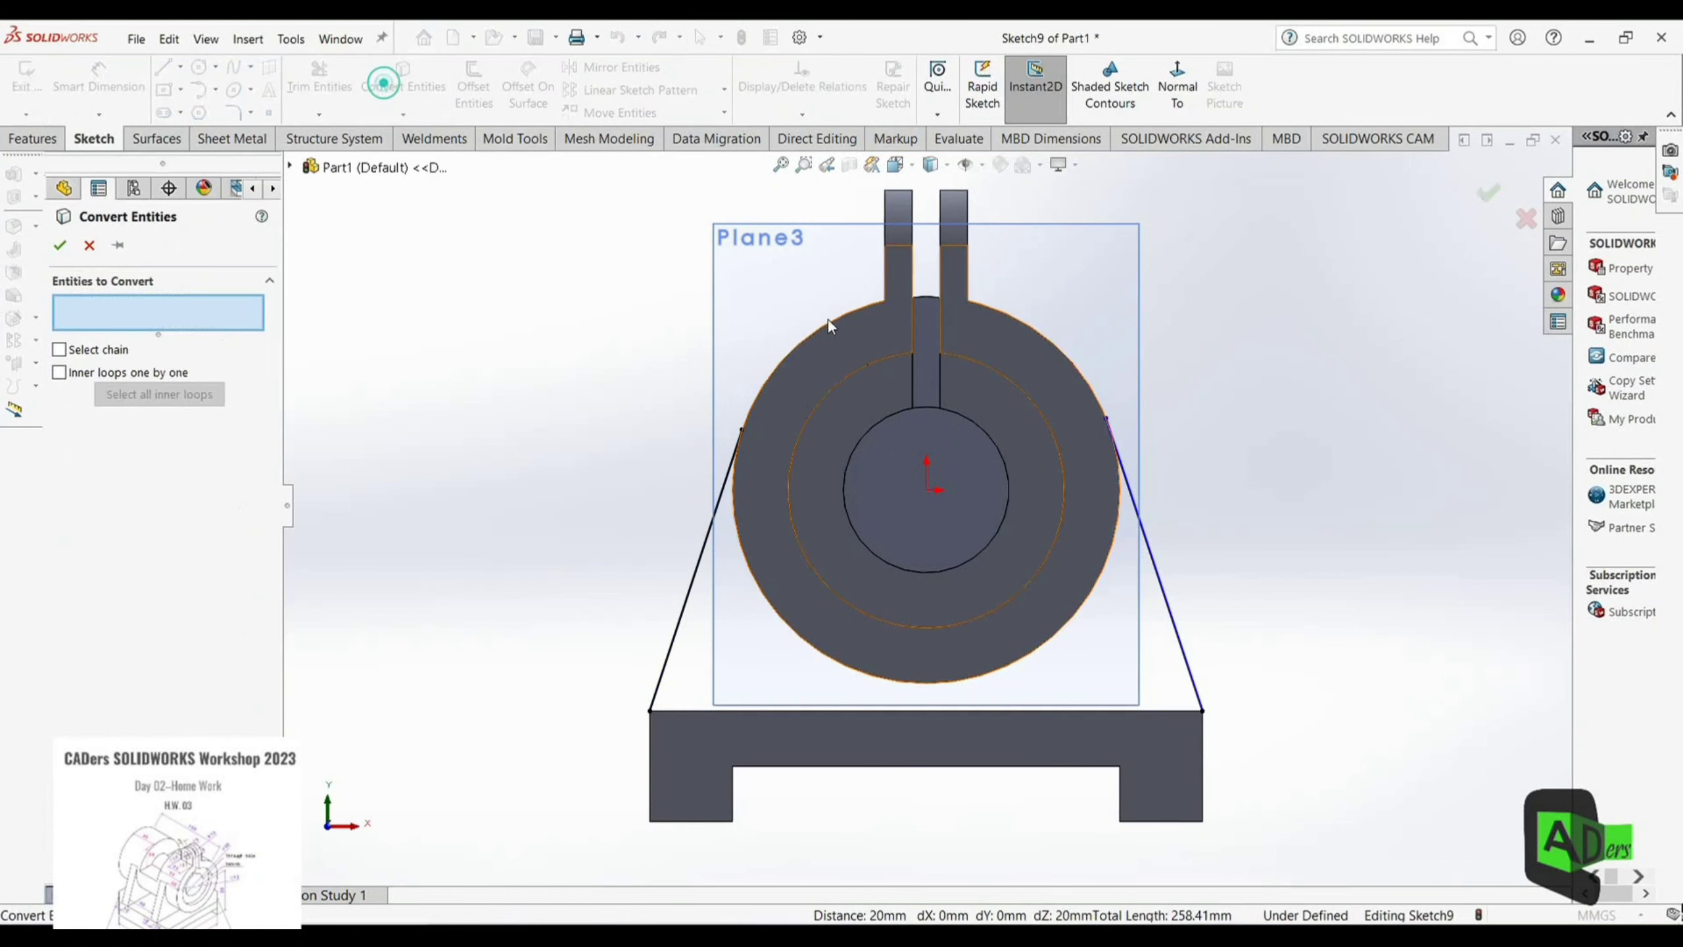
click(842, 319)
click(60, 246)
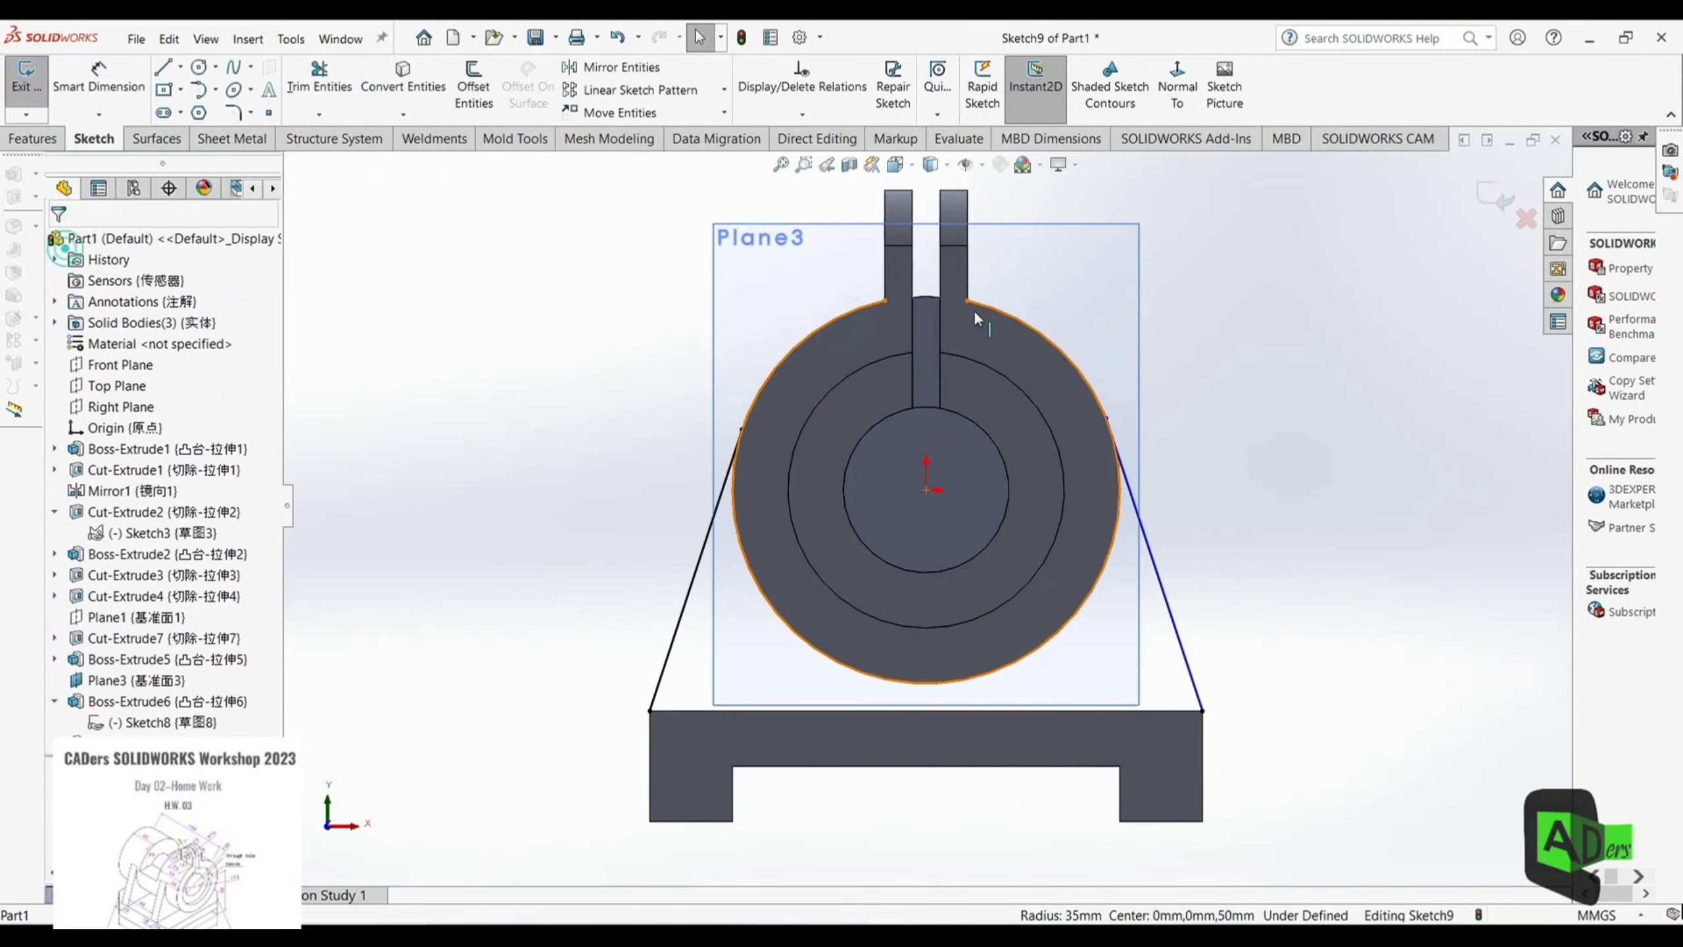
Step: Extrude the region between the sloping lines, base and cylinder blind 10 mm in the reversed direction as a support web
click(31, 138)
click(34, 85)
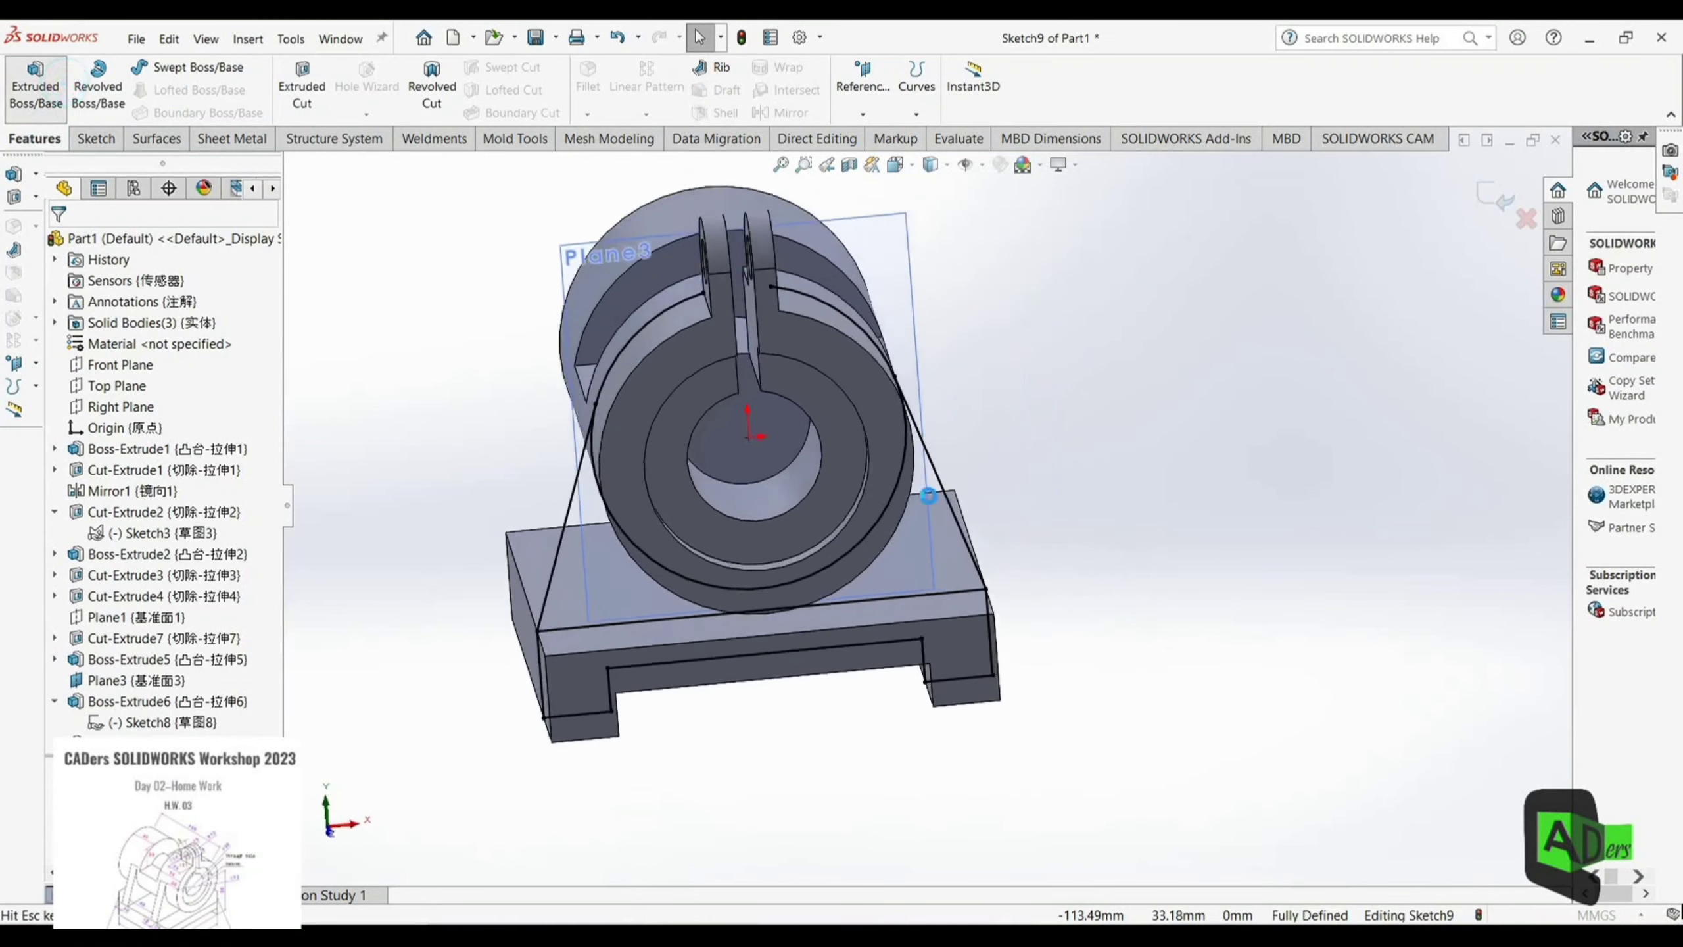
click(563, 579)
middle_drag(1157, 534, 900, 516)
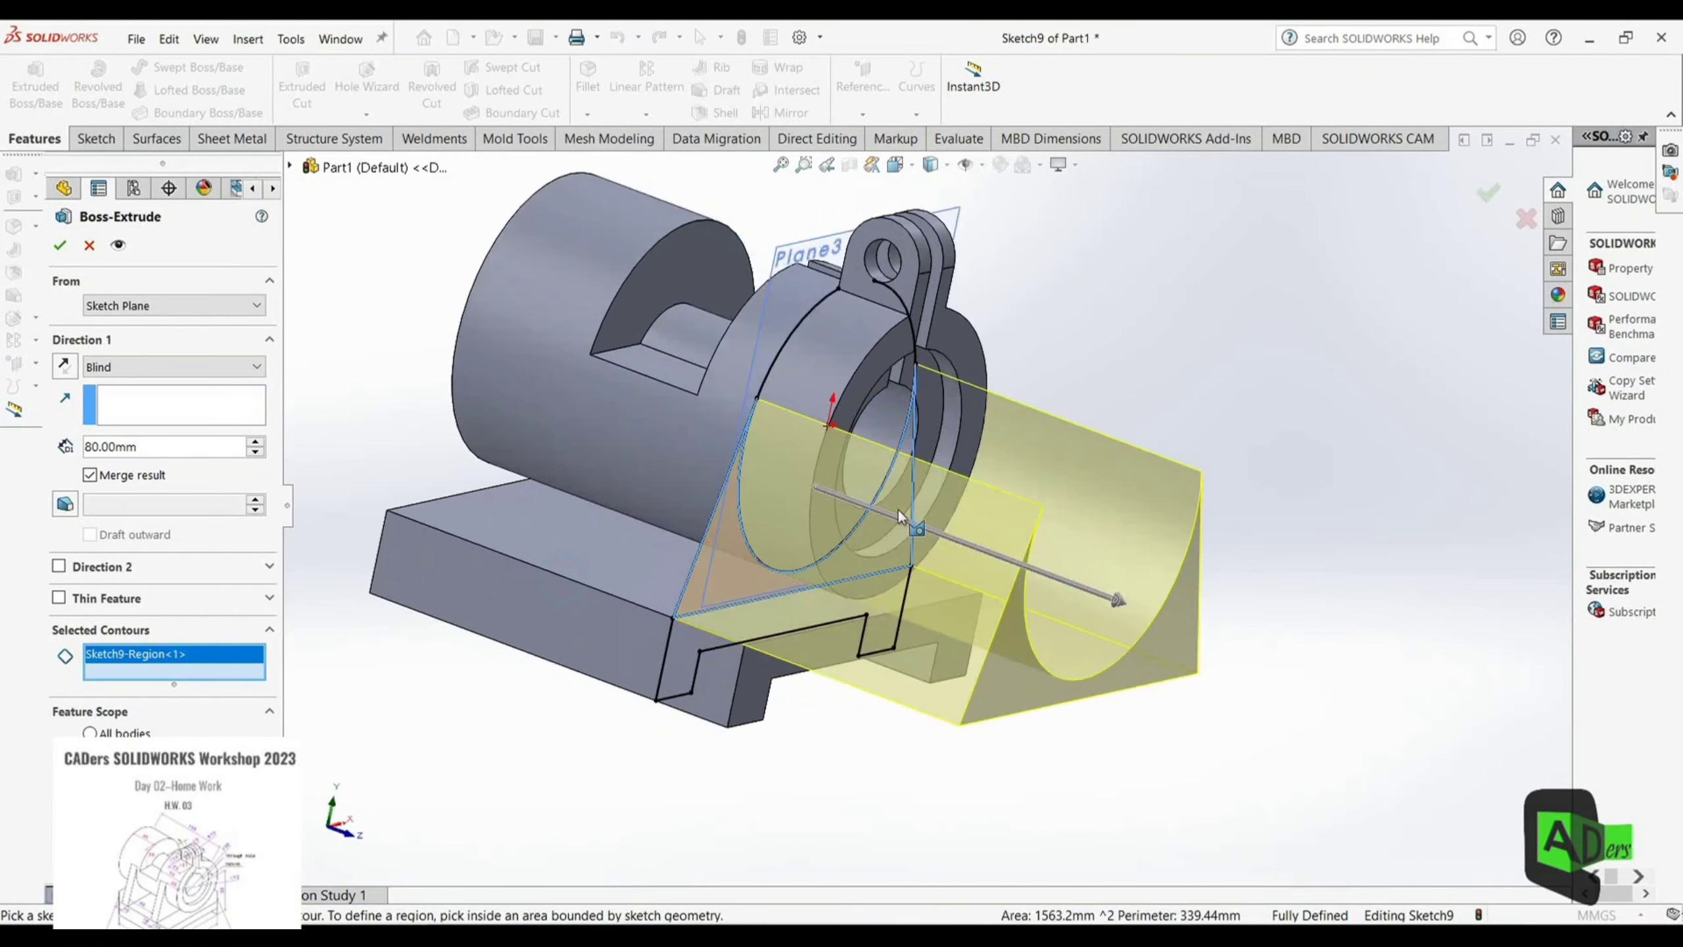
click(65, 367)
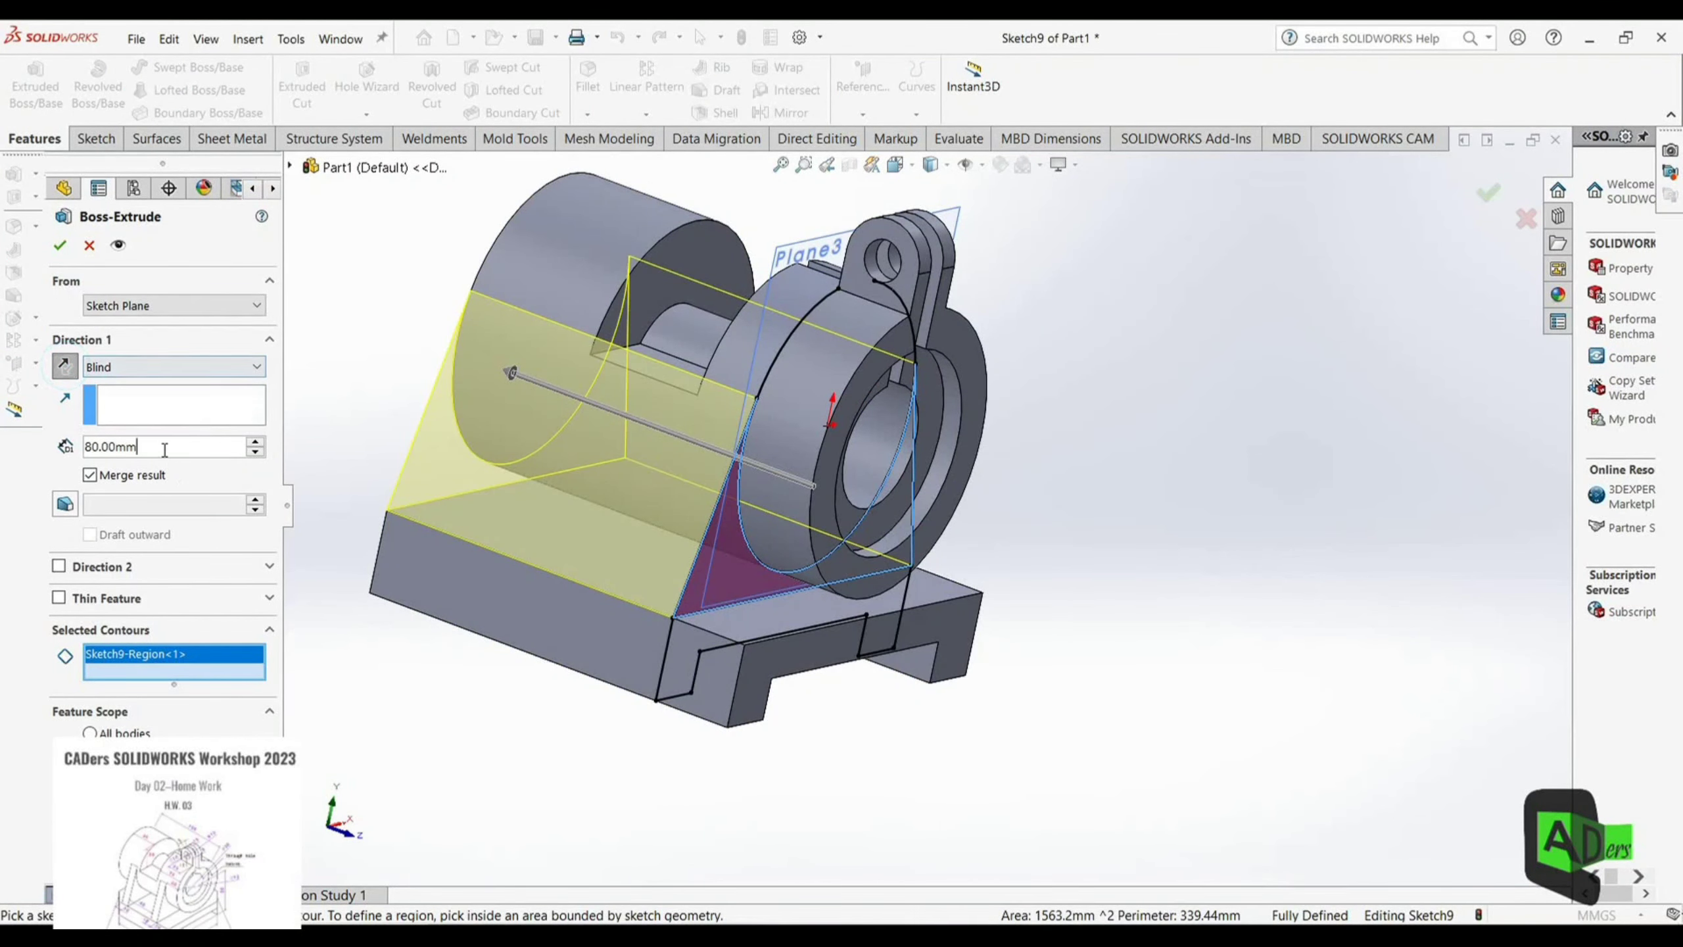
text(20)
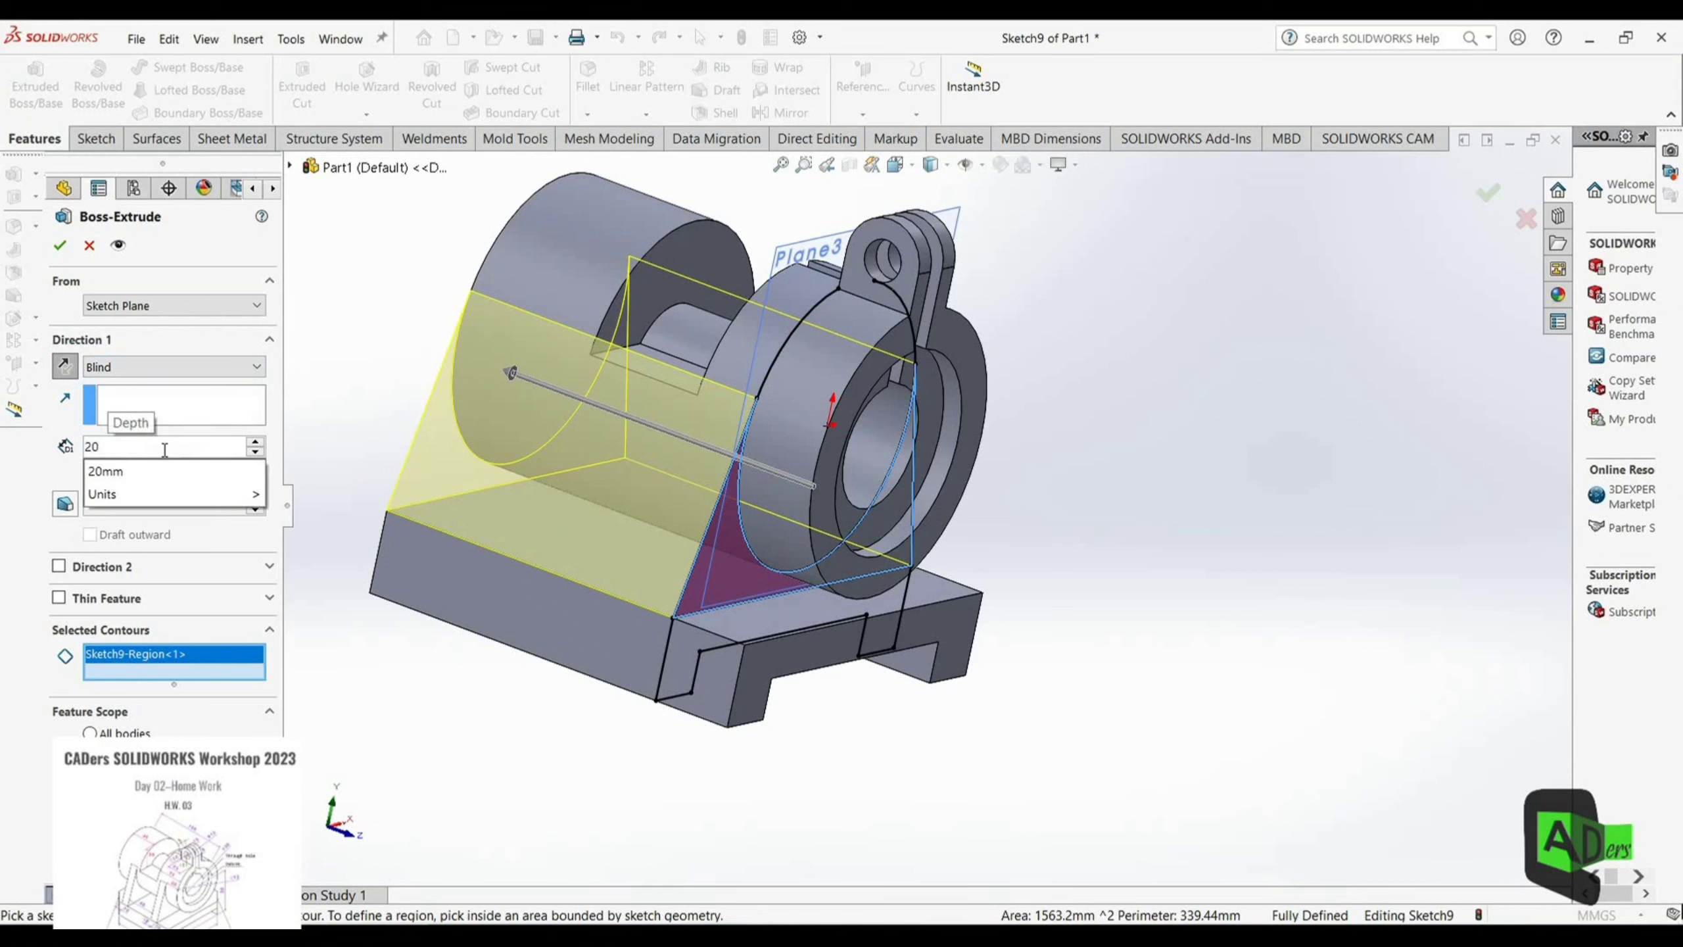
key(BackSpace)
key(BackSpace)
text(10)
key(Return)
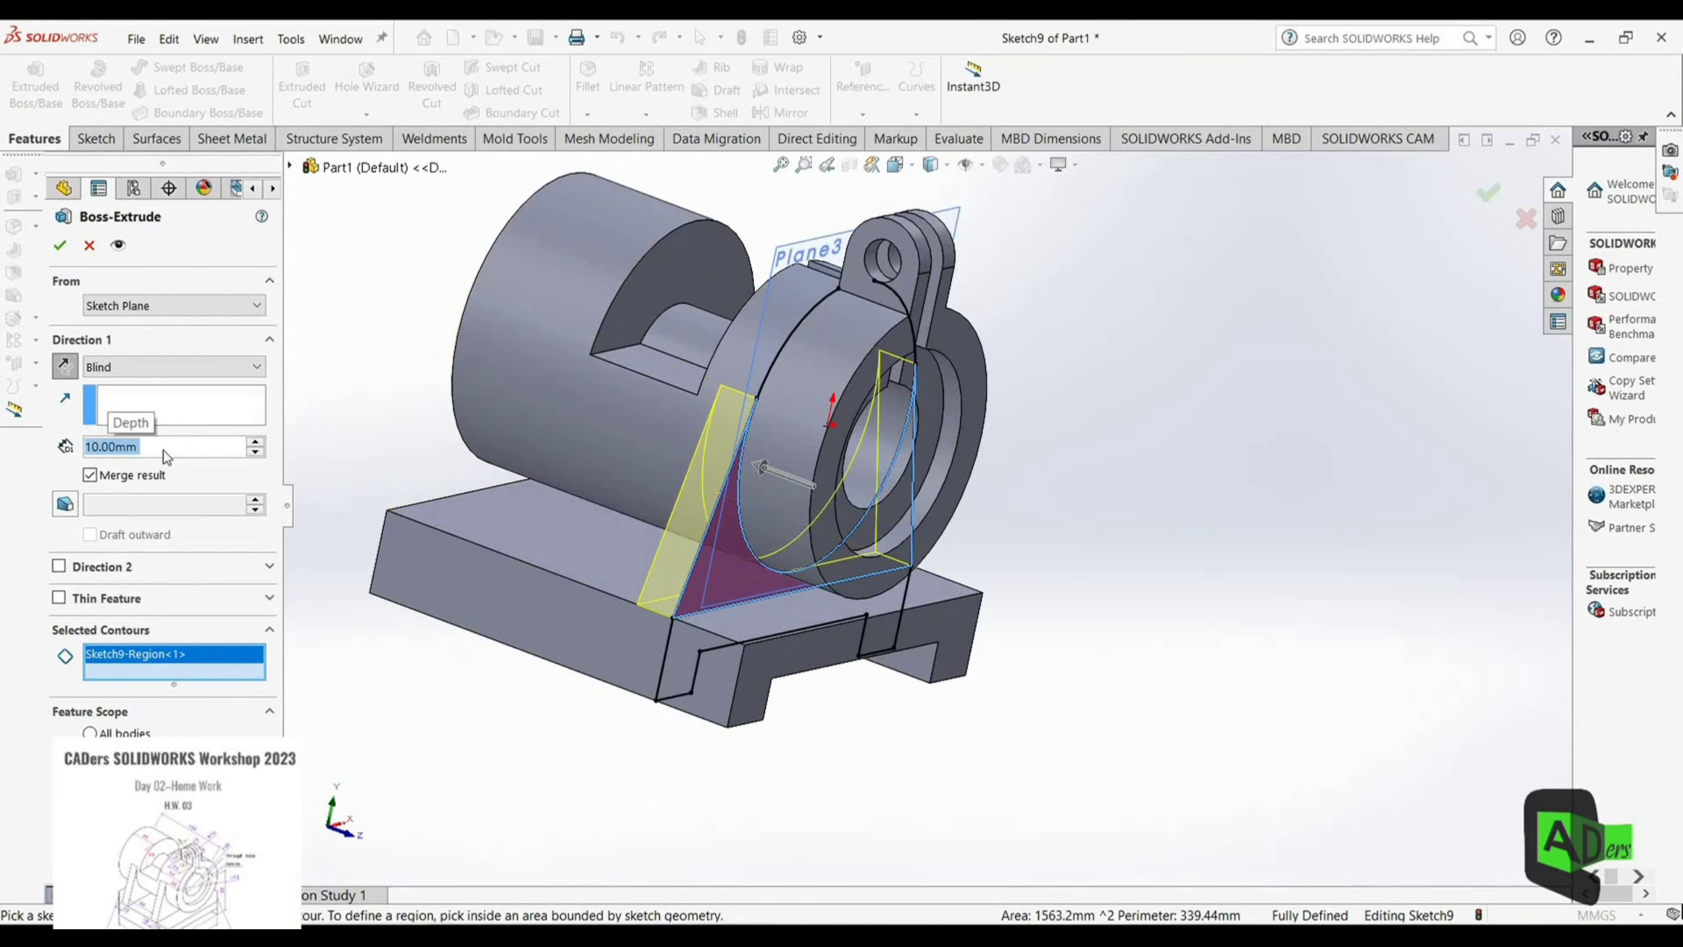
click(60, 245)
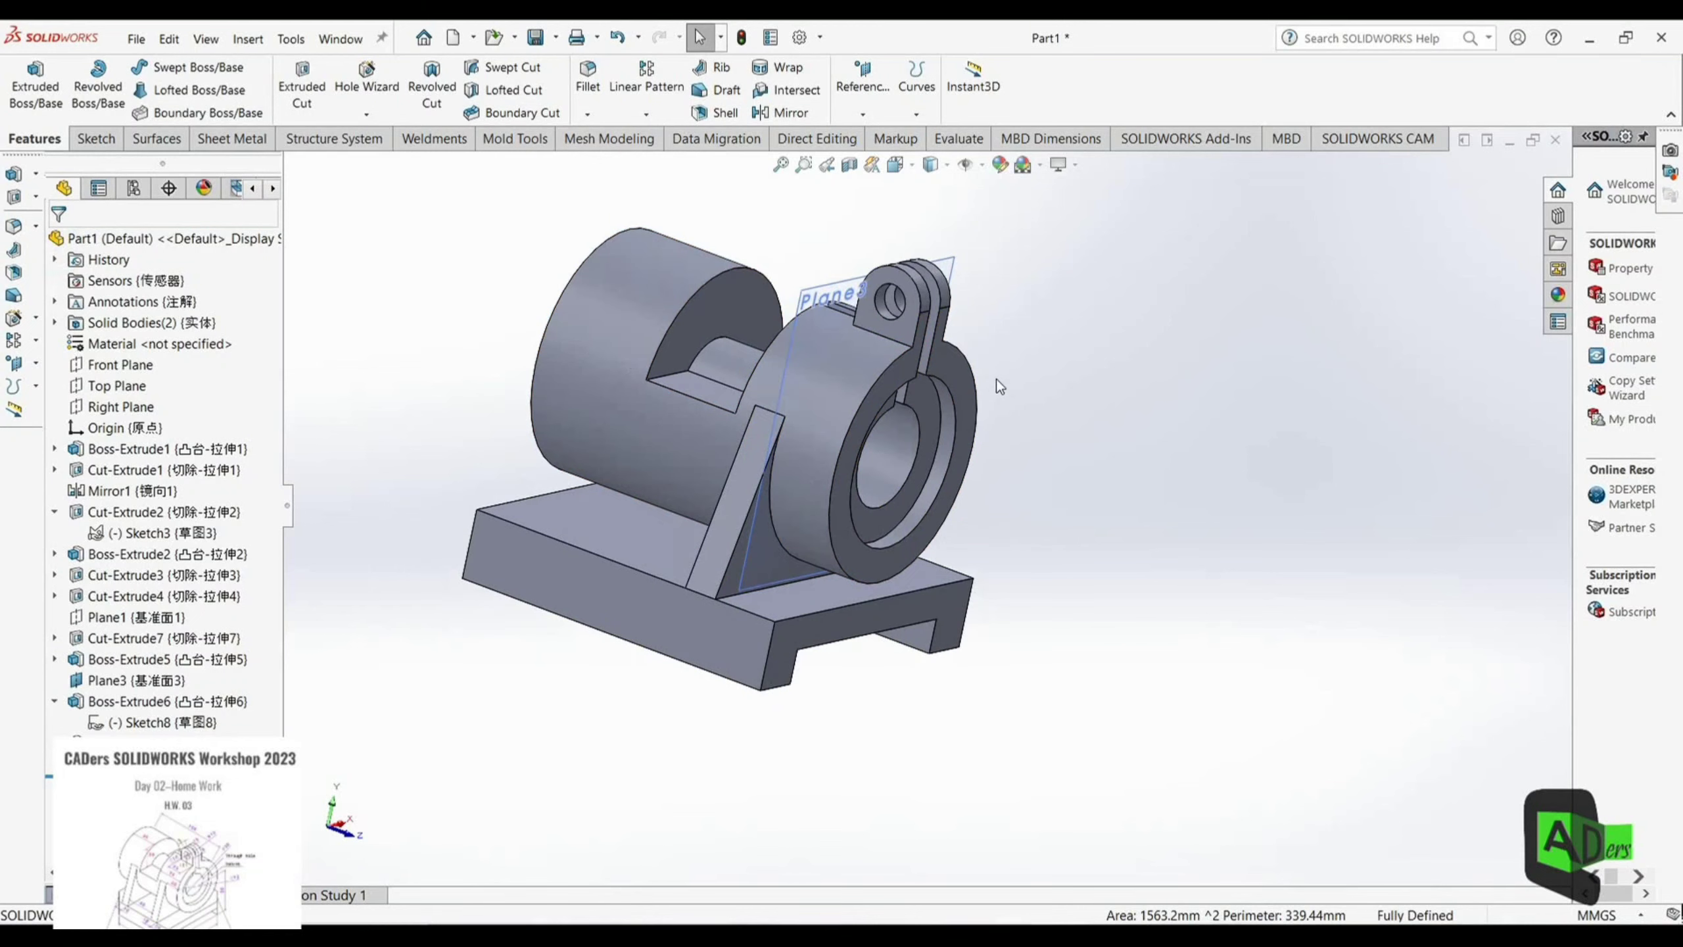
Step: Create a reference plane offset 20 mm from the support web's inner face, toward the cylinder's other end
middle_drag(1000, 387, 974, 308)
click(31, 136)
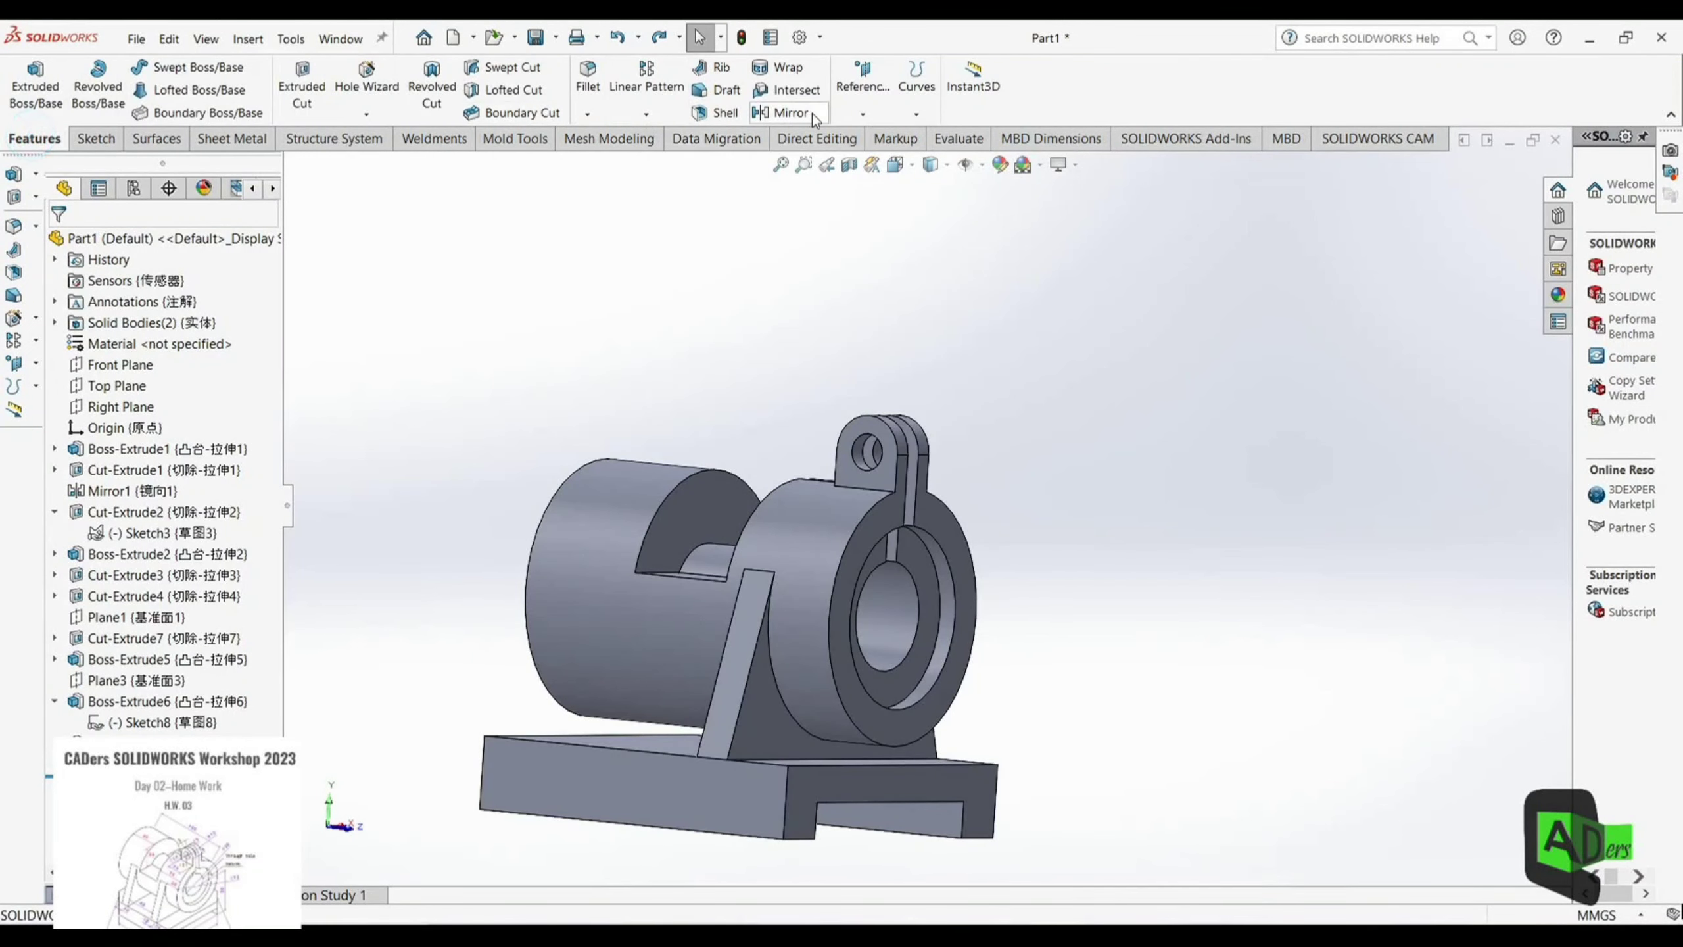
click(863, 115)
click(887, 138)
middle_drag(976, 538, 895, 669)
click(905, 723)
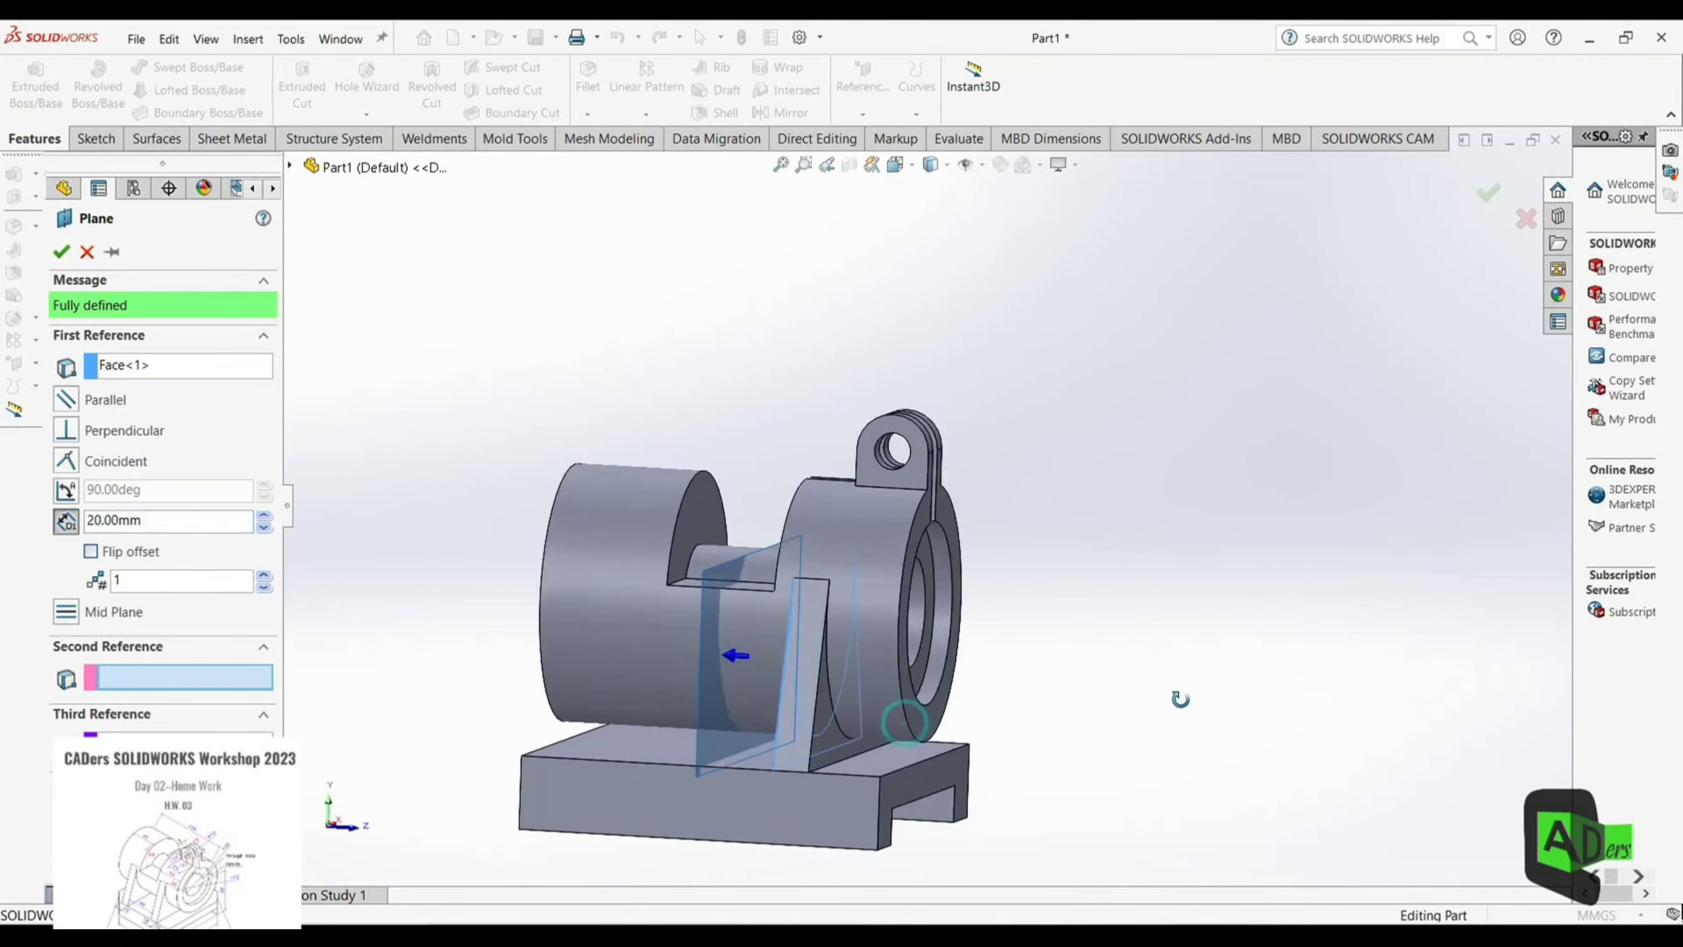
middle_drag(1181, 699, 762, 663)
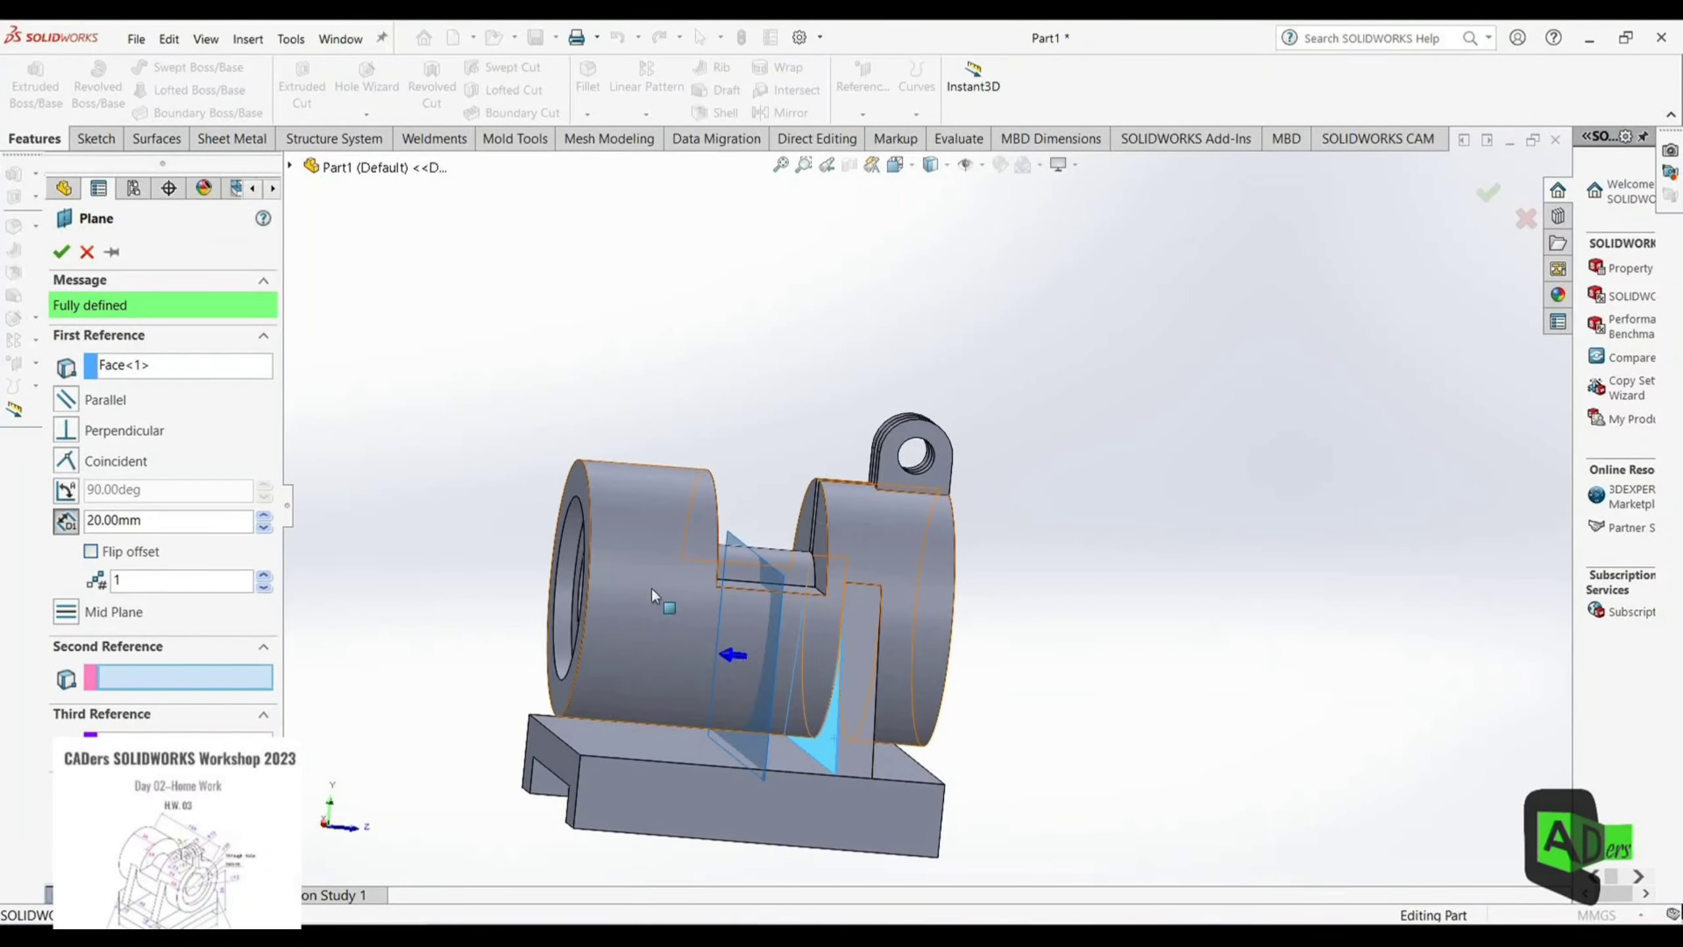
click(61, 254)
middle_drag(1147, 646, 1025, 624)
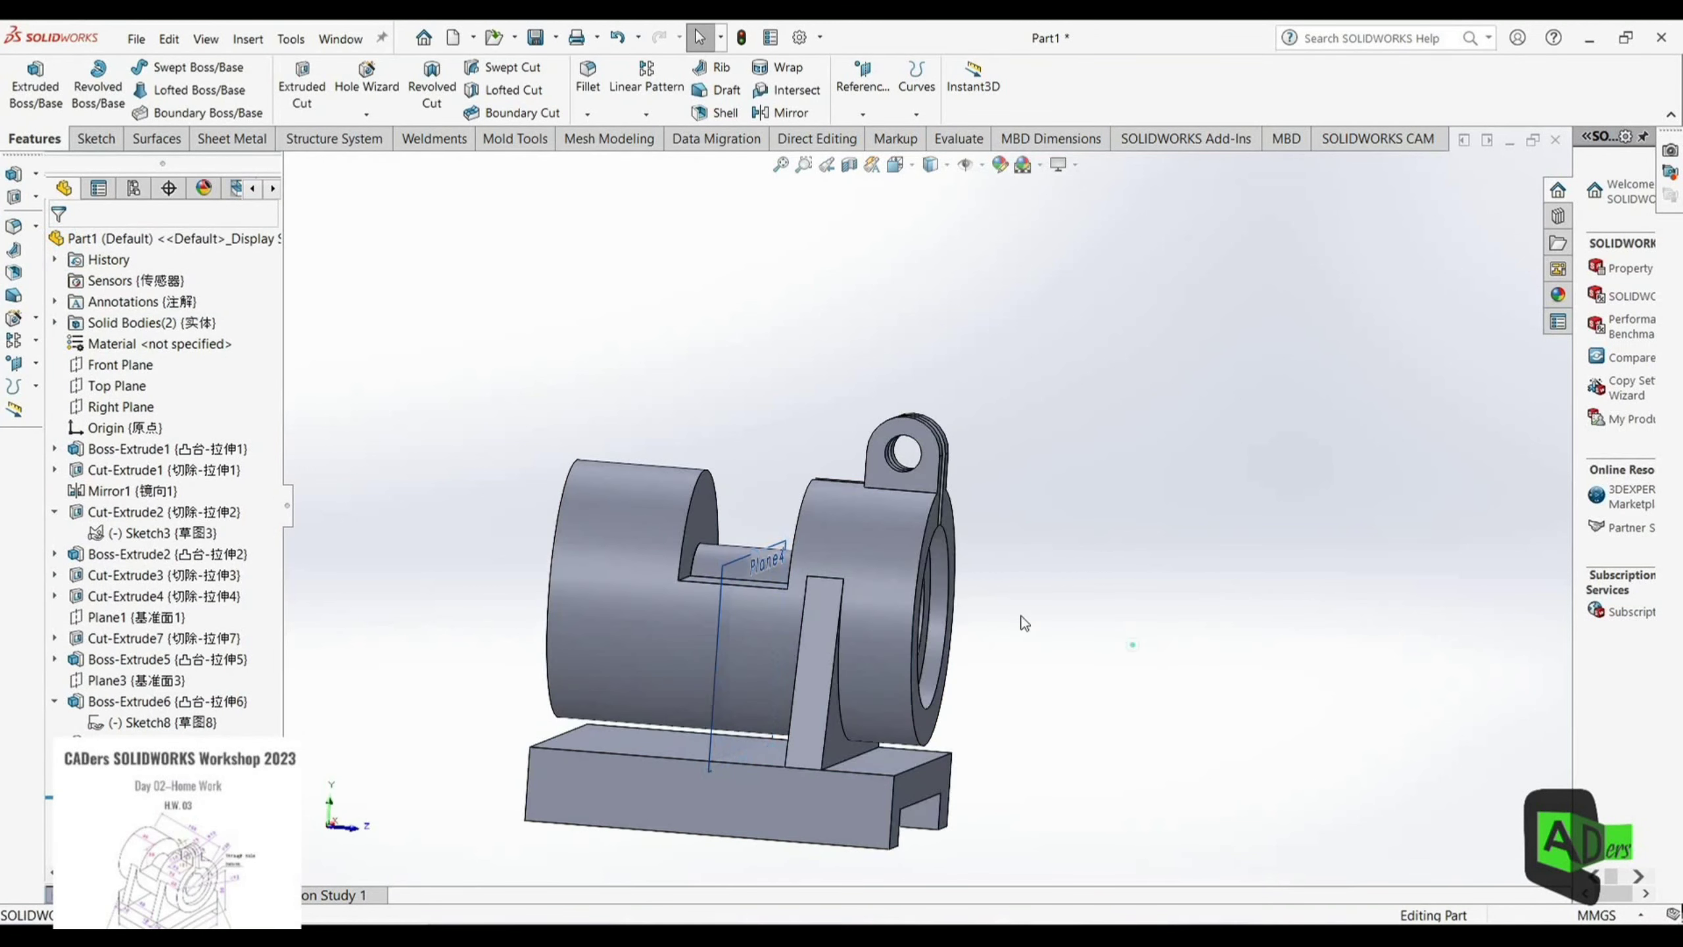
Step: Mirror the support web extrusion about the new offset plane
click(643, 114)
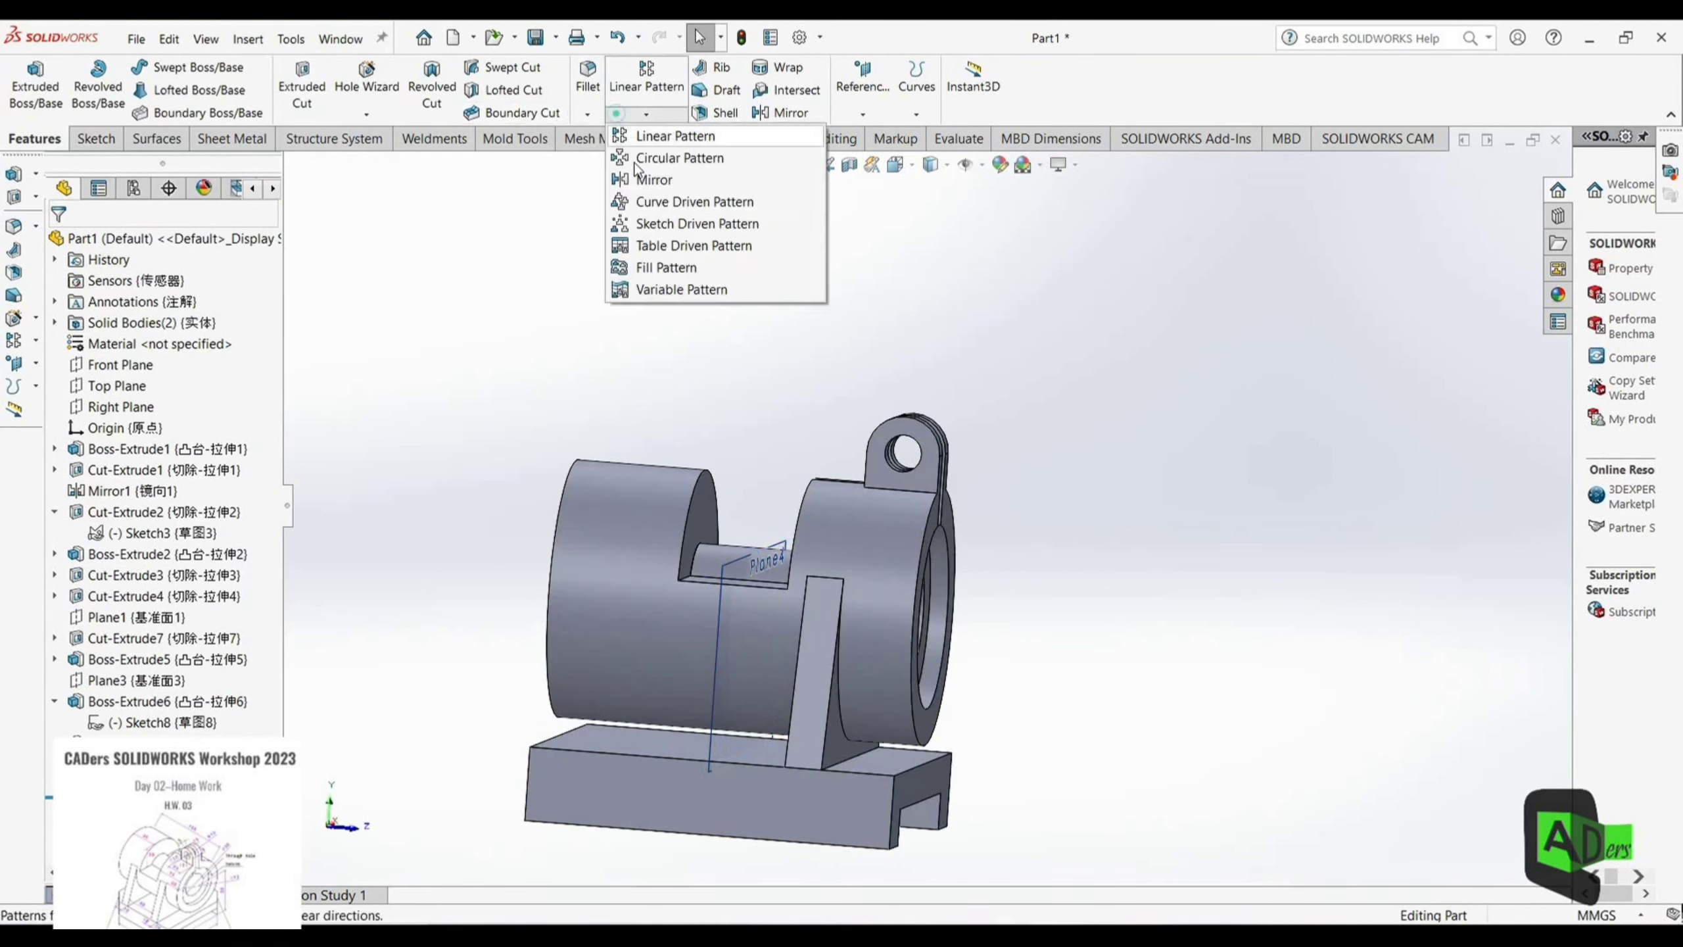
click(647, 176)
click(159, 481)
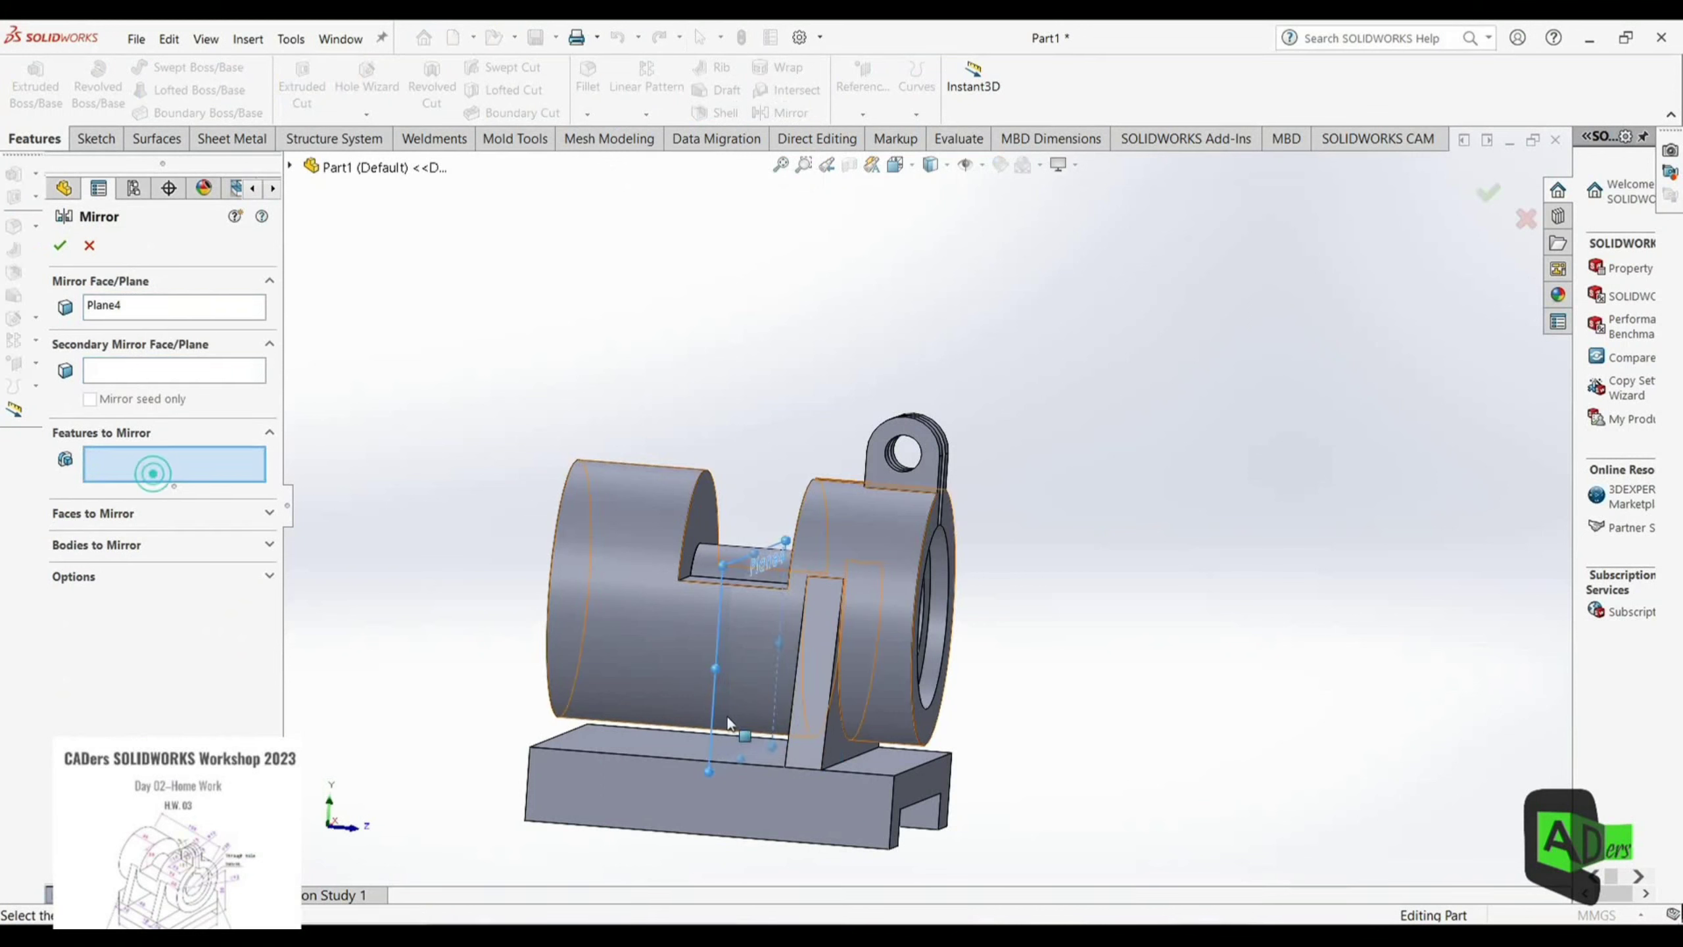
click(4, 378)
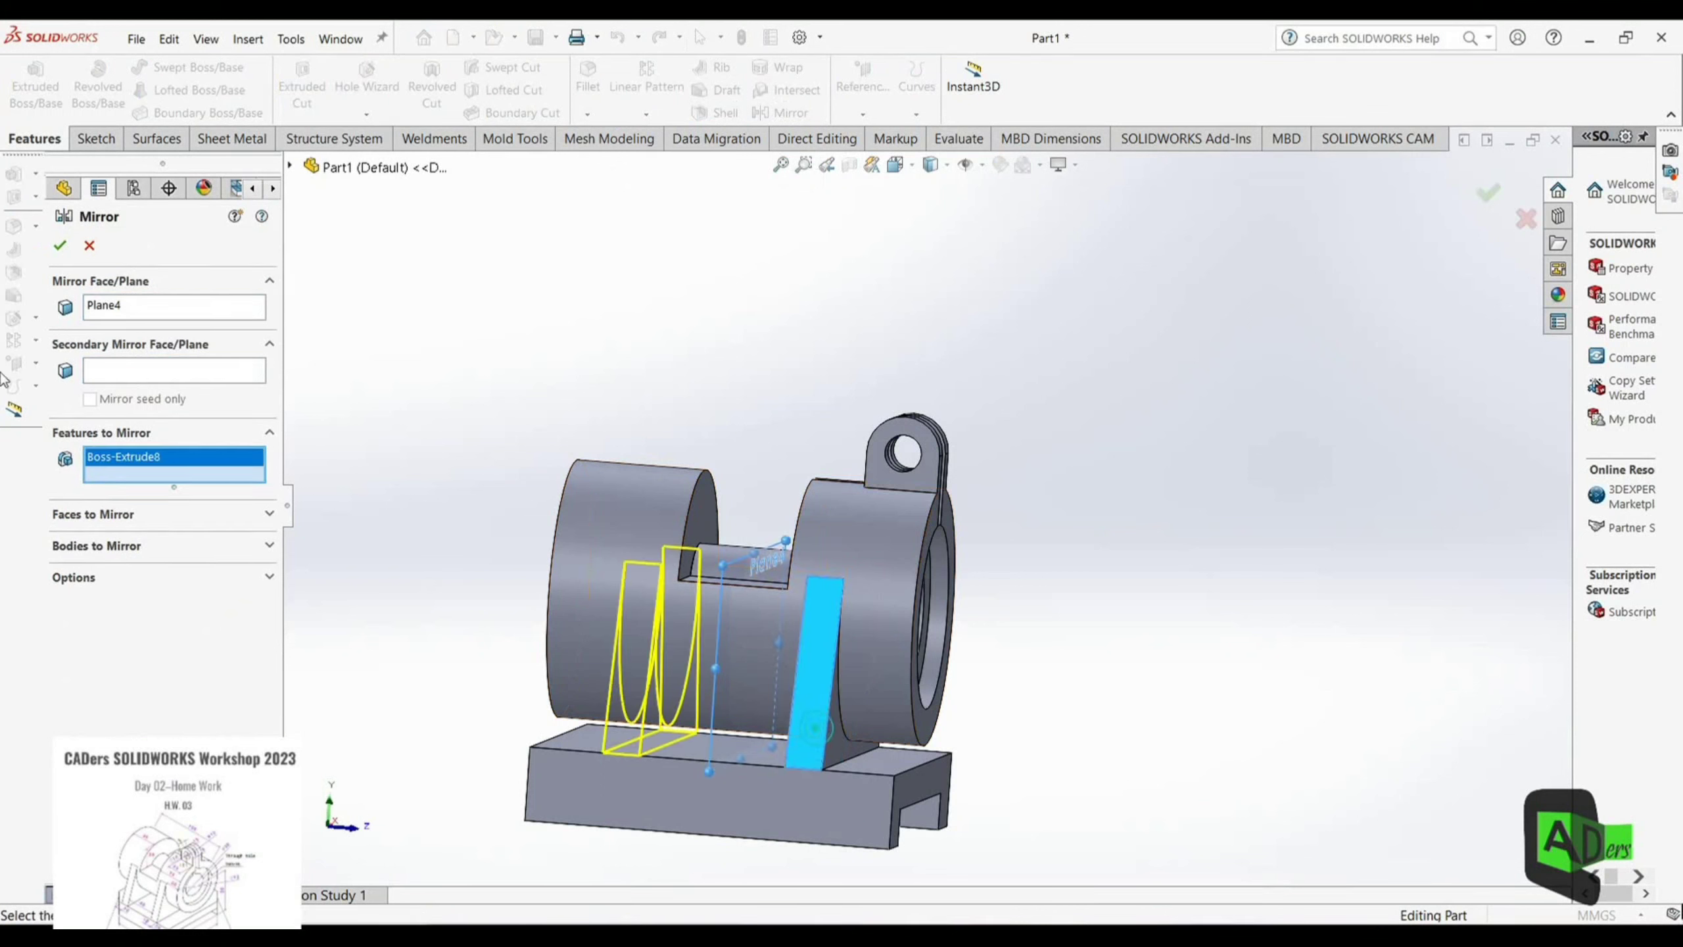
click(61, 246)
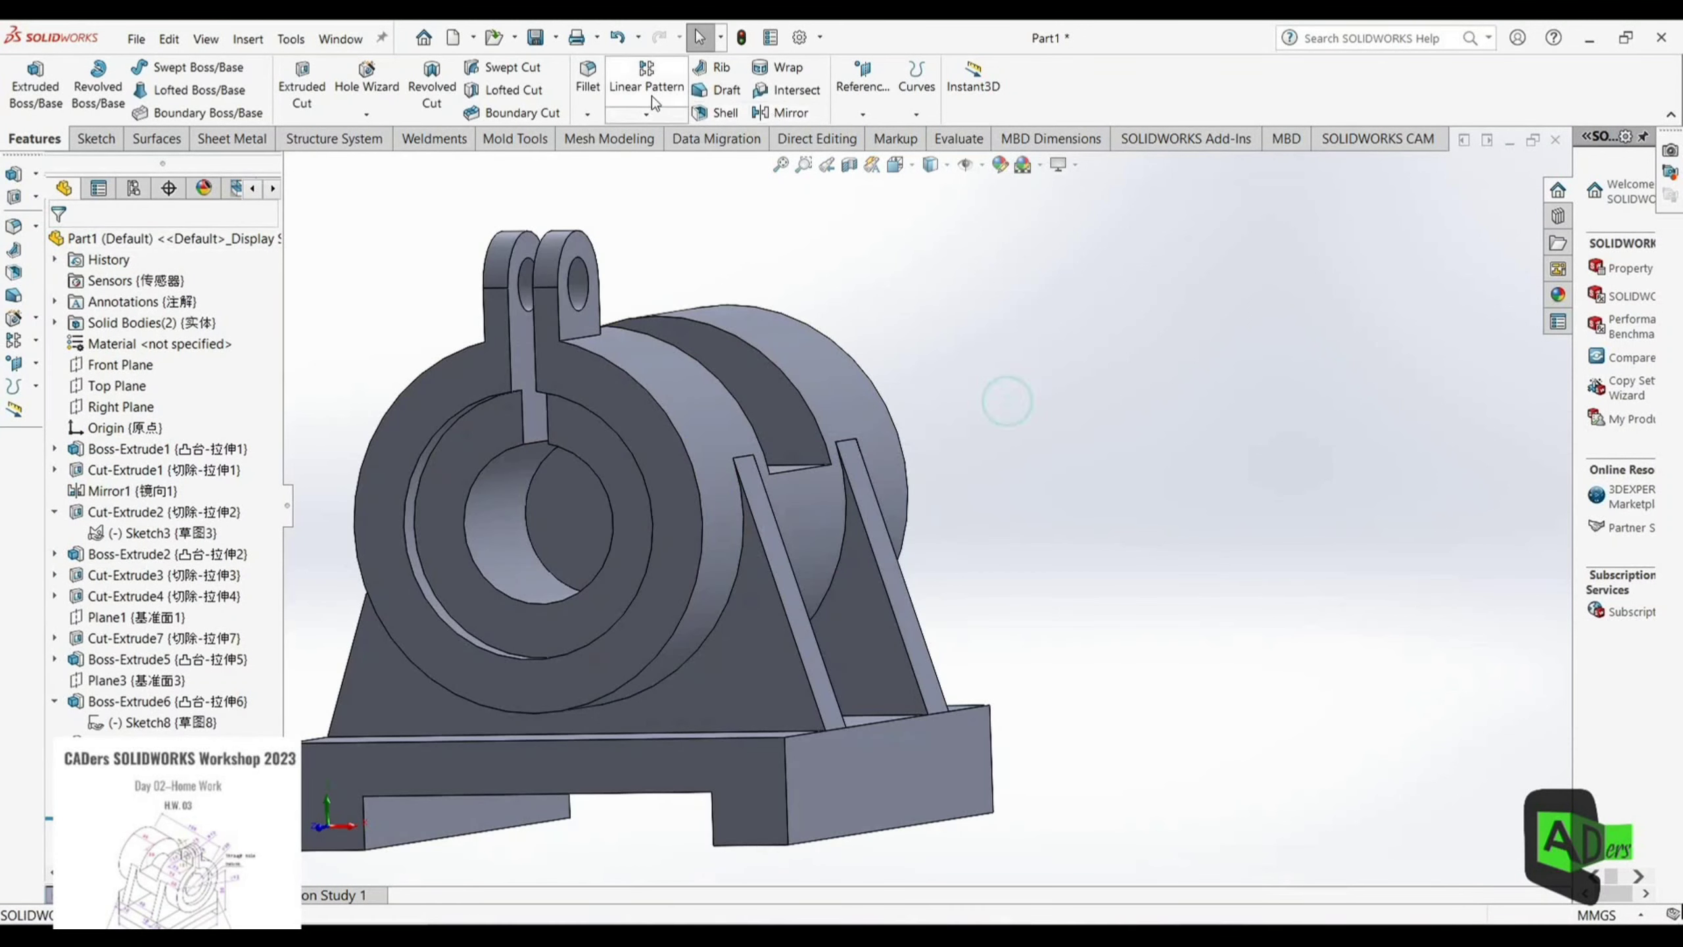
Step: Chamfer one vertical corner edge of the base at the slotted lug end with 15 mm at 45 degrees
click(662, 114)
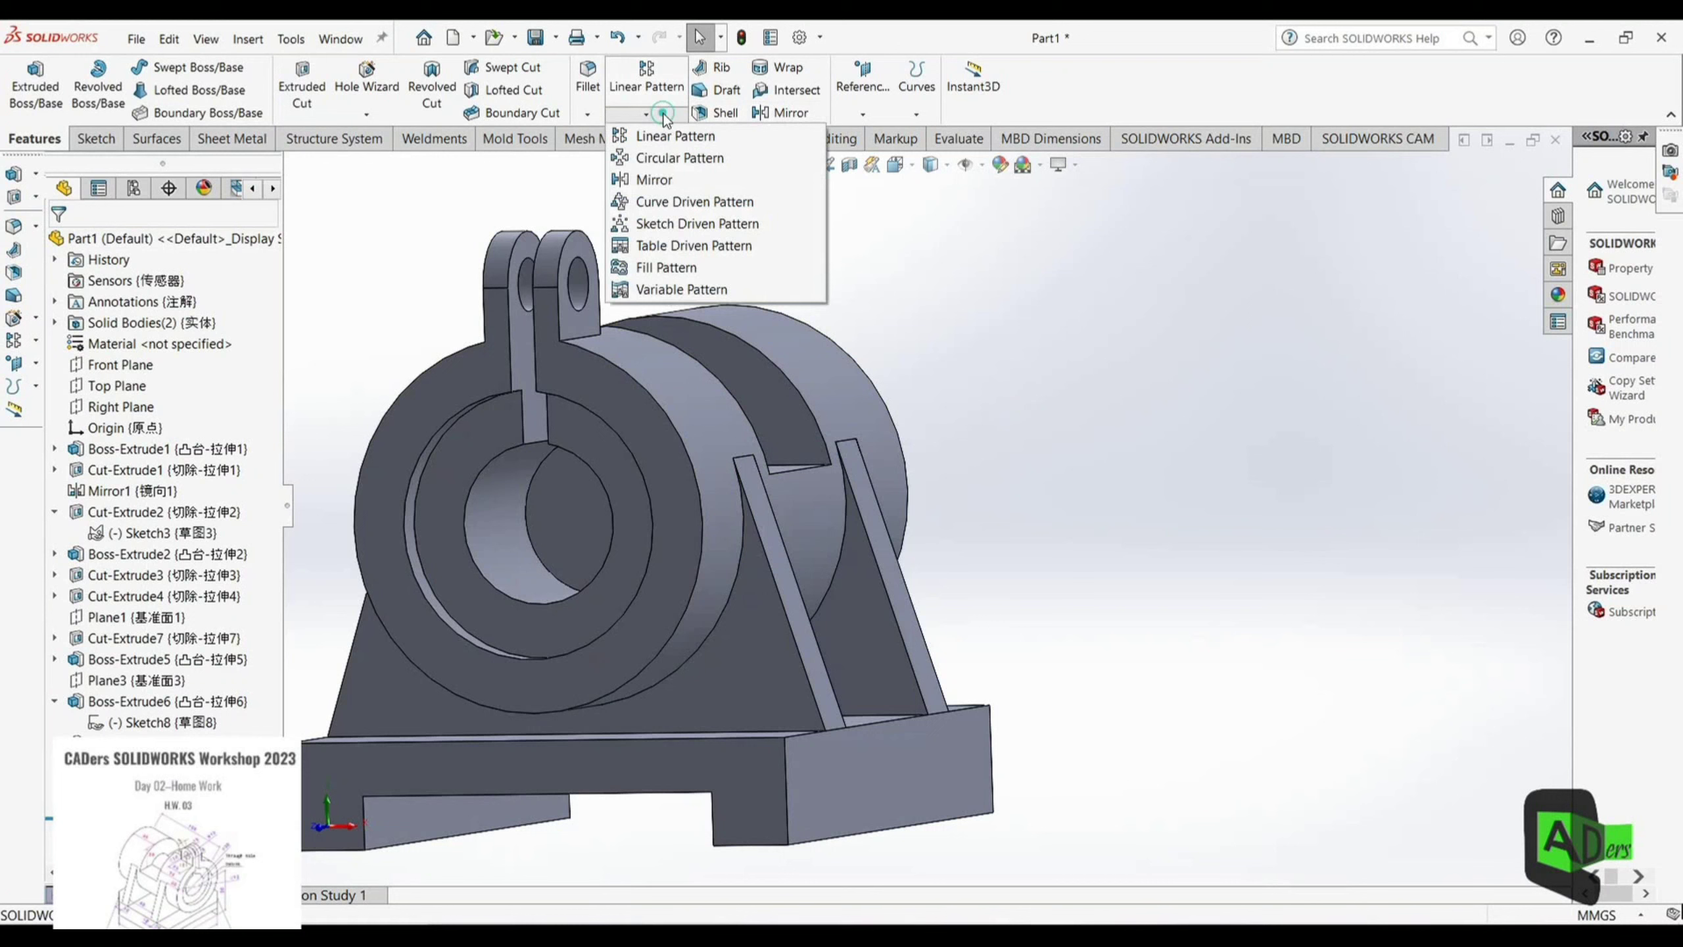
click(588, 115)
click(616, 161)
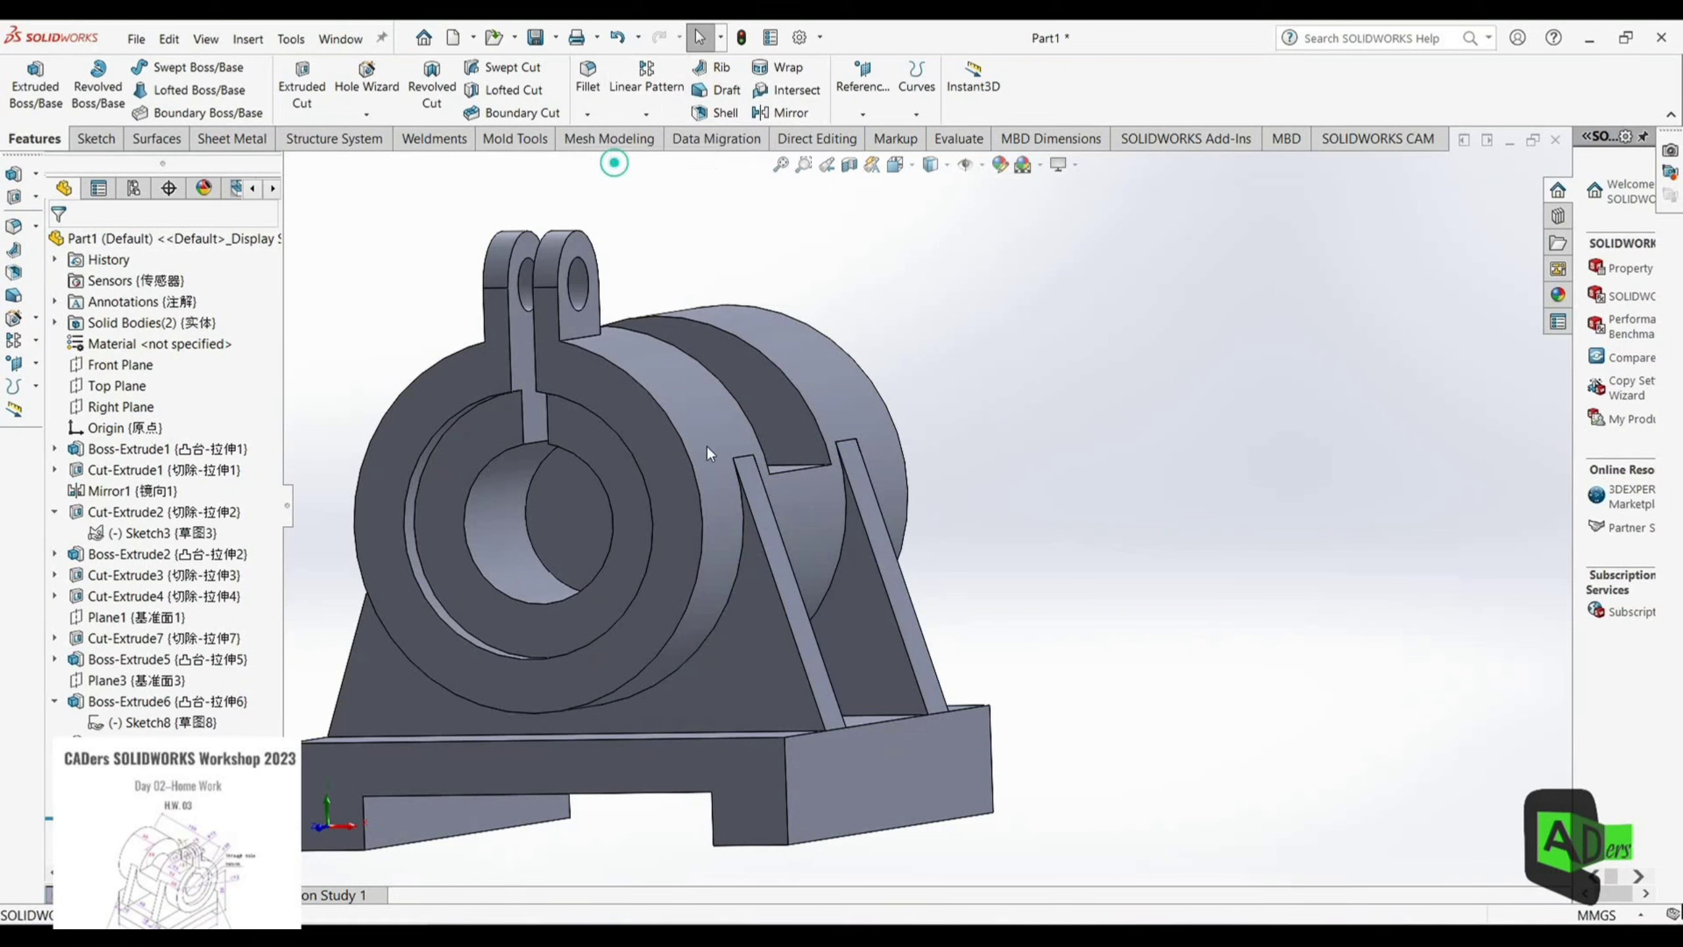
click(785, 745)
middle_drag(960, 689, 1113, 684)
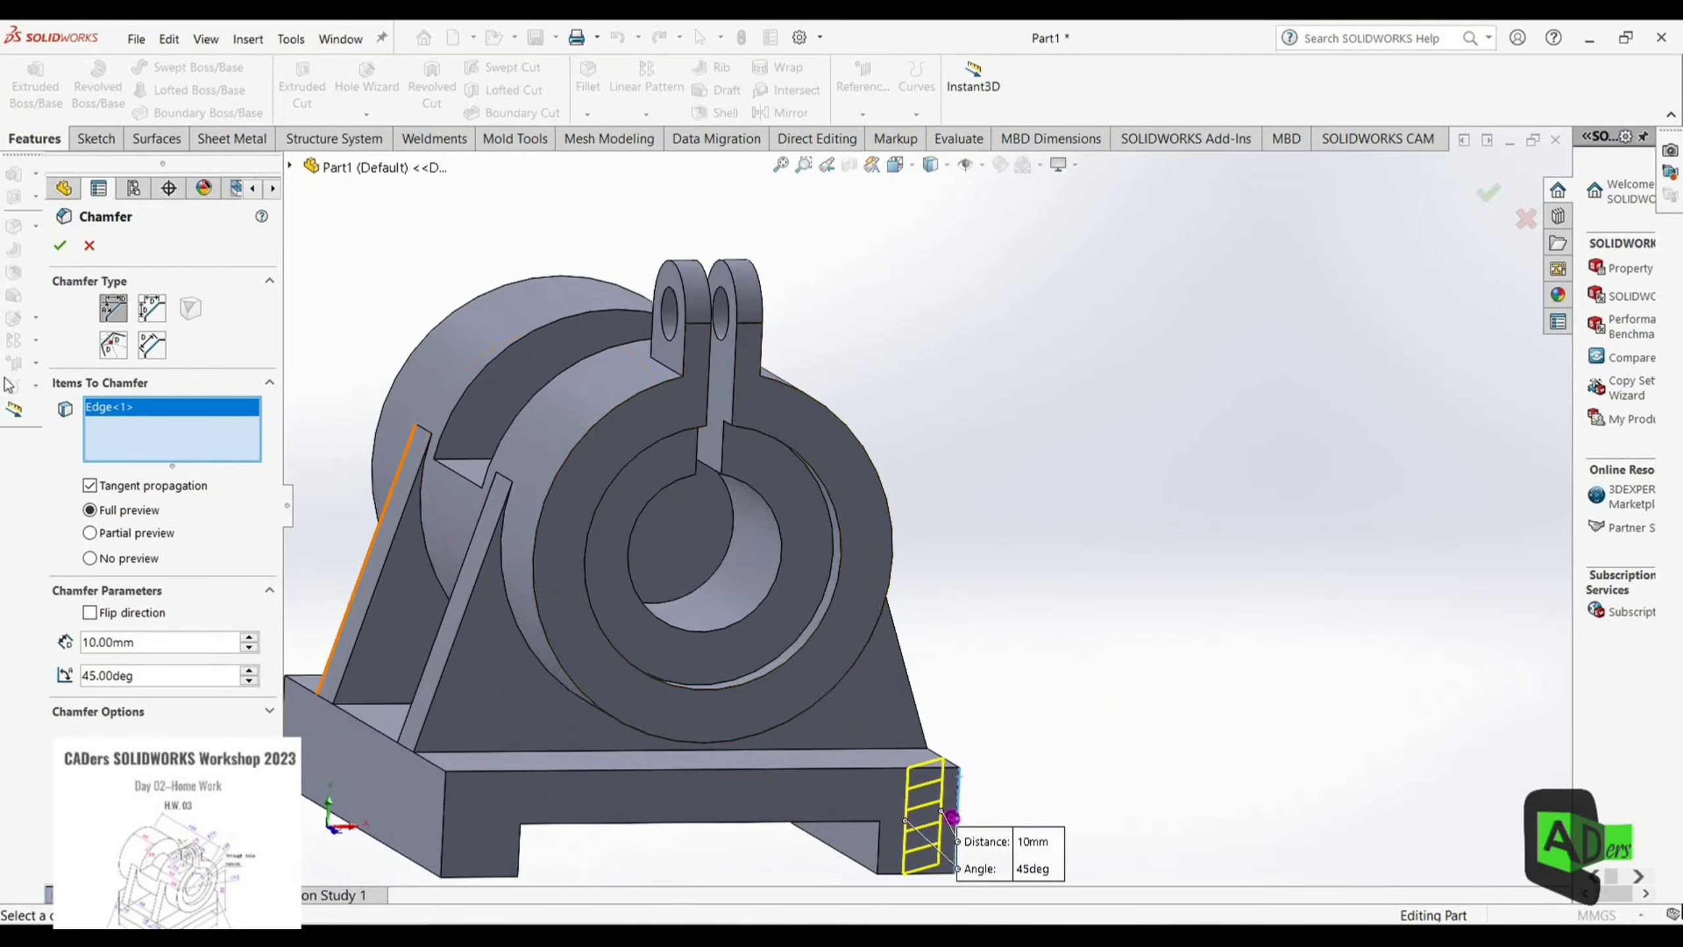
double_click(175, 643)
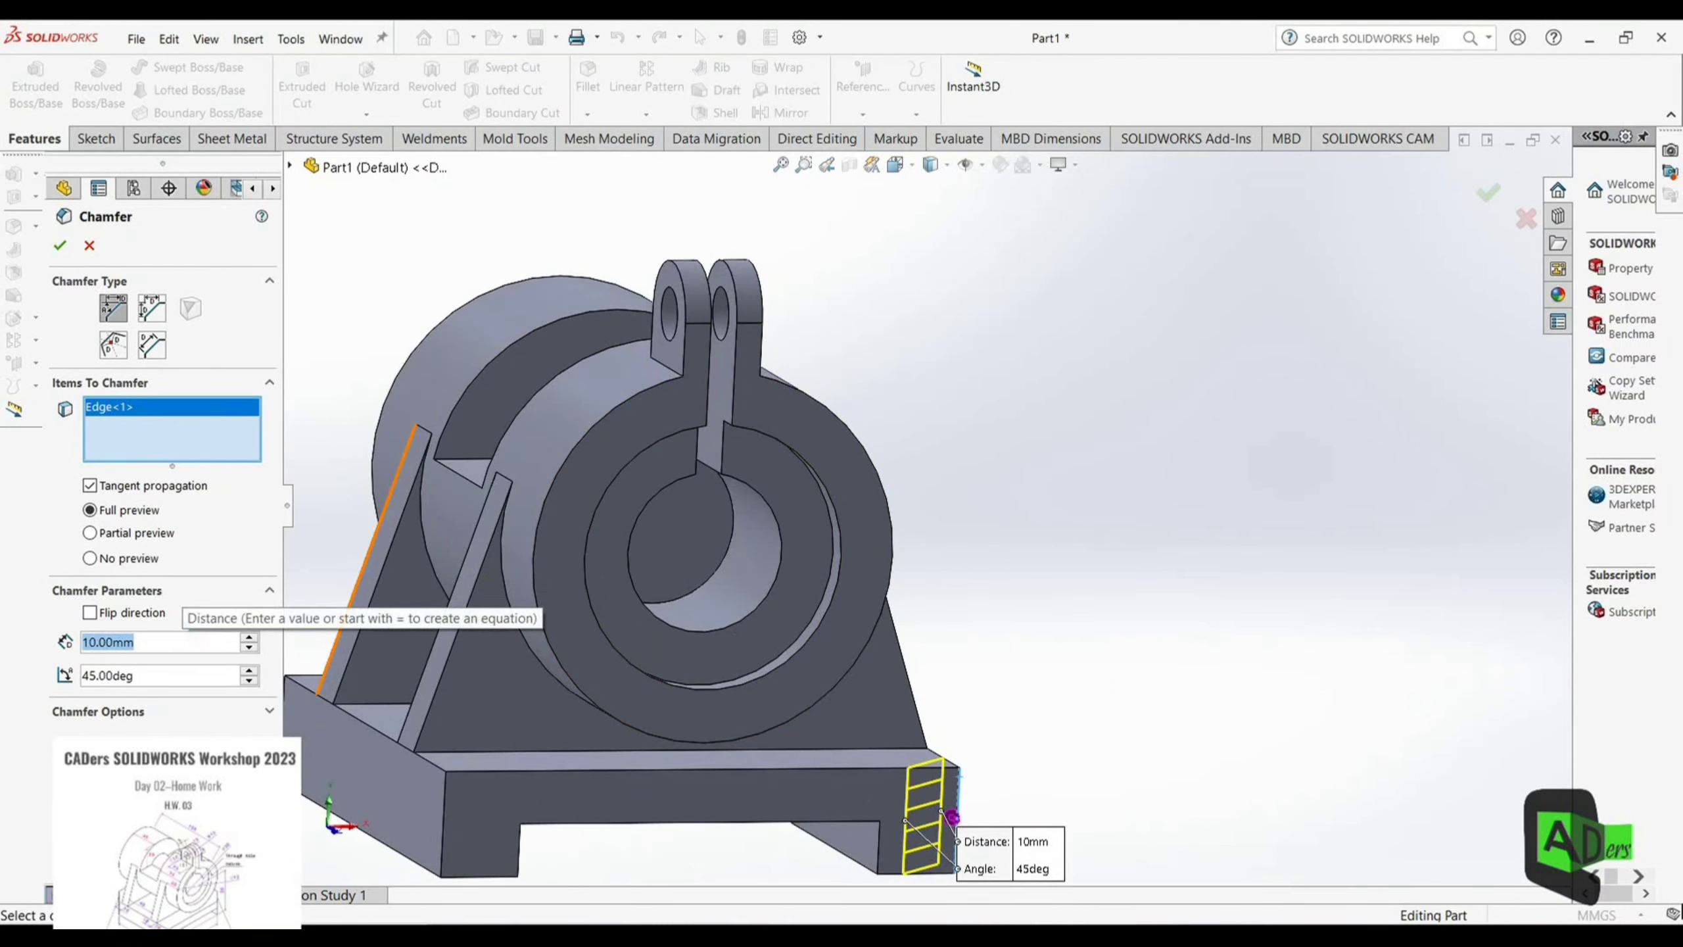
text(15)
key(Return)
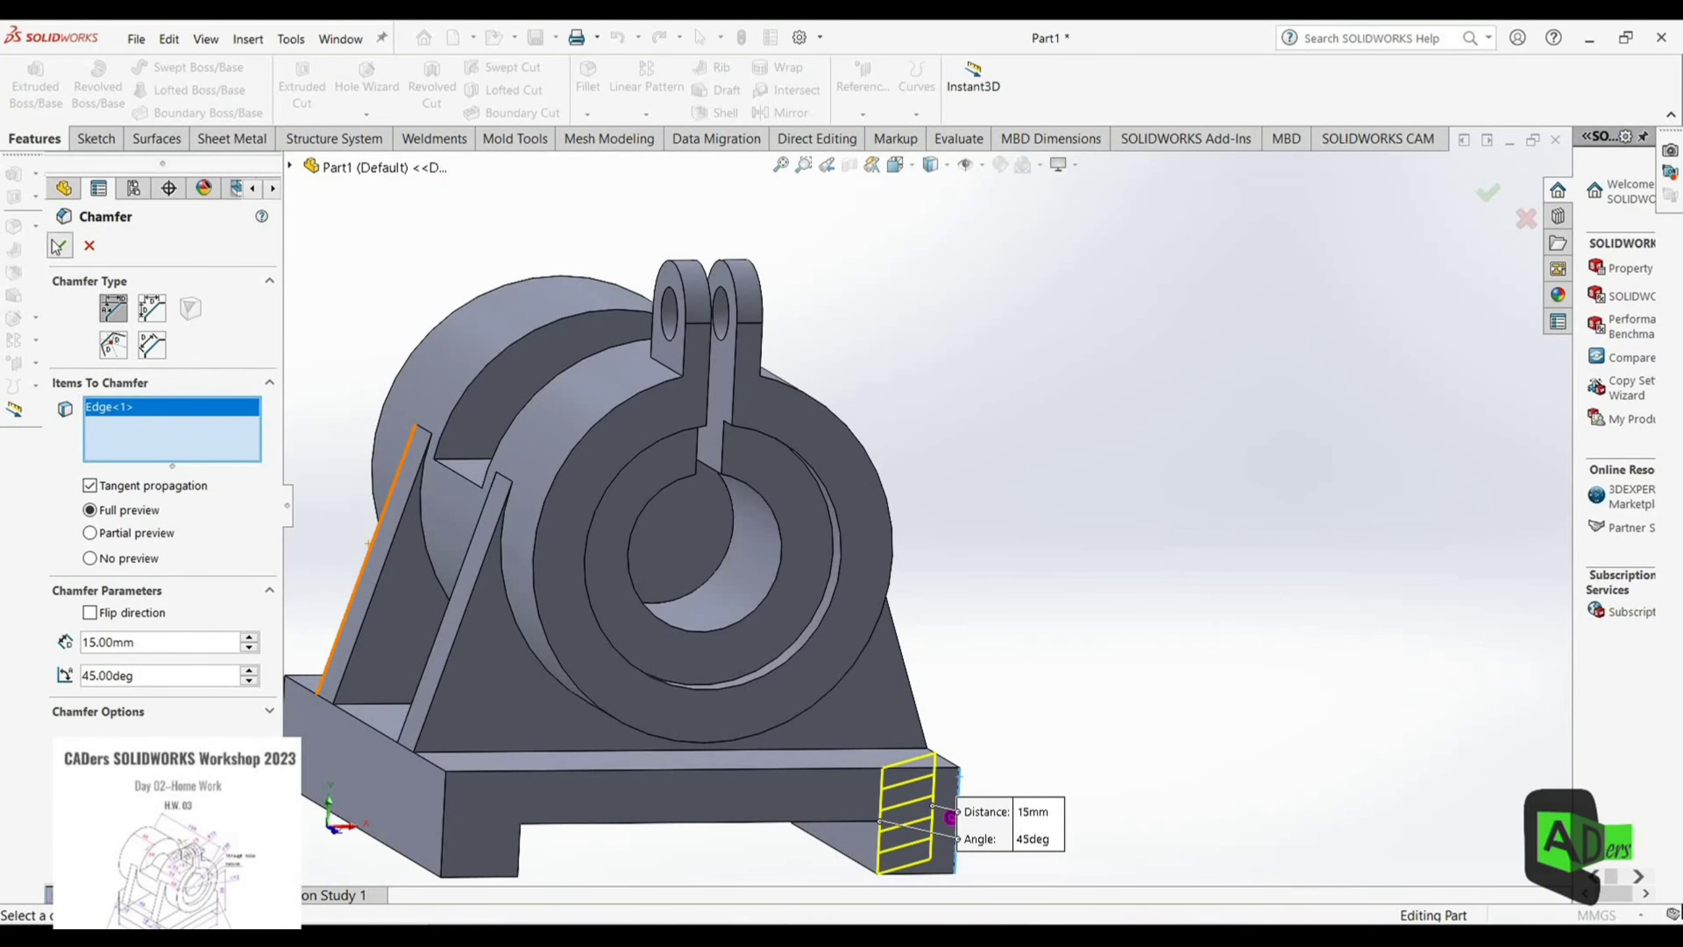
click(60, 245)
Step: Chamfer the diagonally opposite vertical corner edge of the base with 15 mm at 45 degrees
middle_drag(565, 519, 714, 647)
click(588, 114)
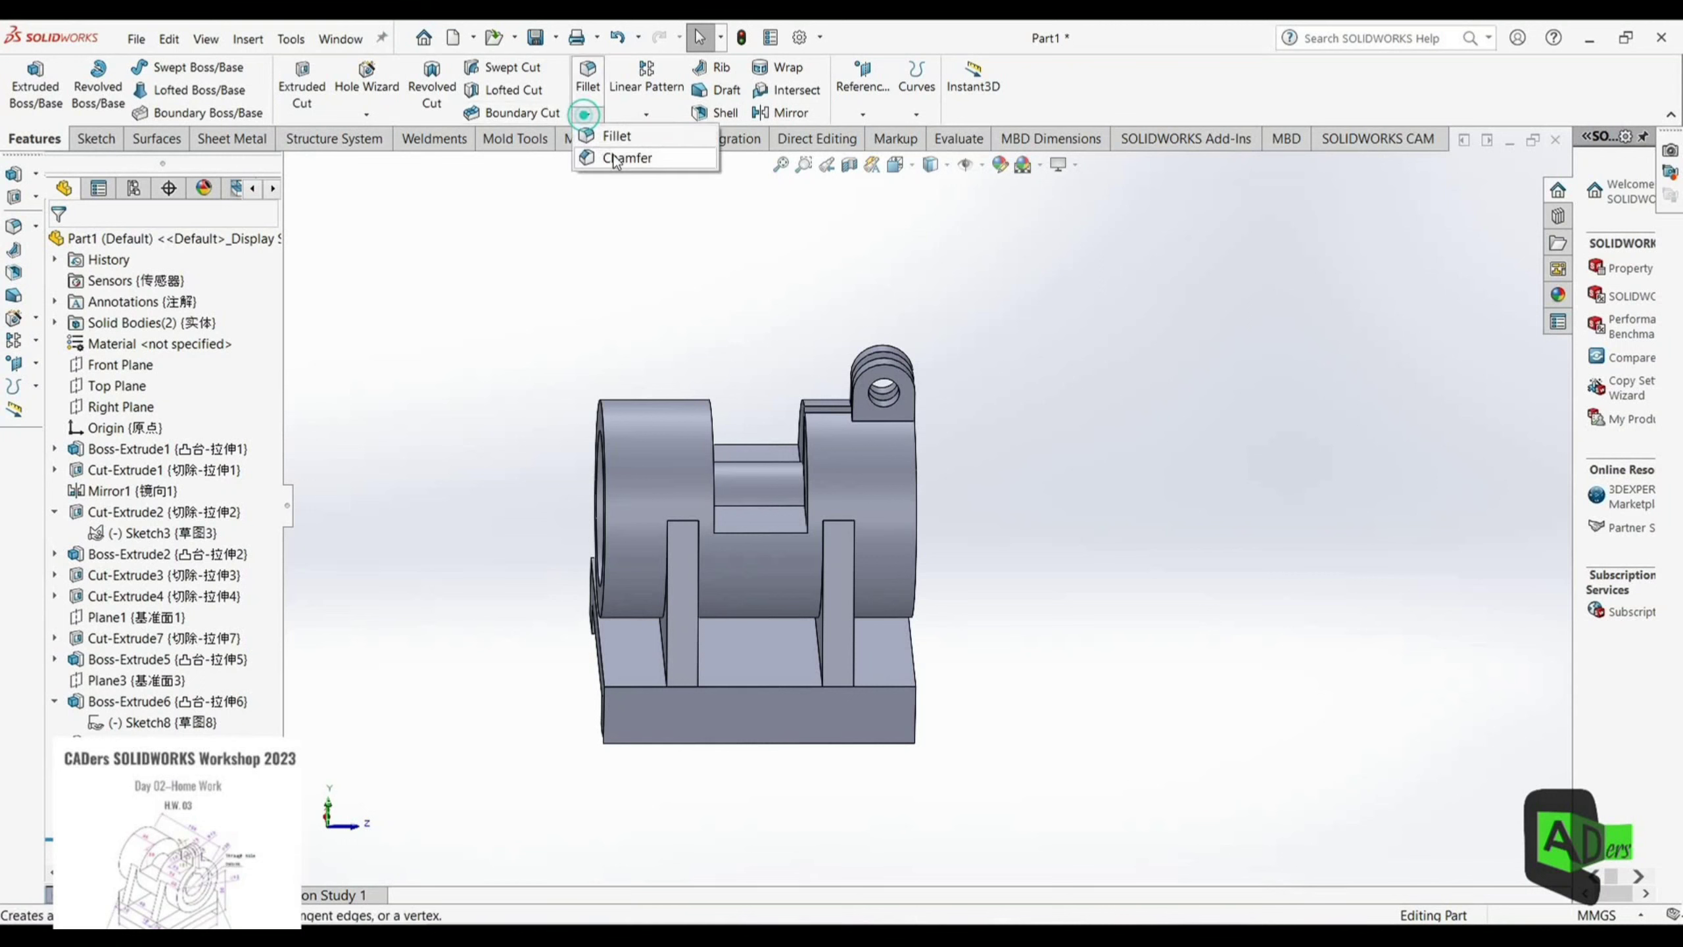
click(603, 154)
middle_drag(703, 703, 743, 637)
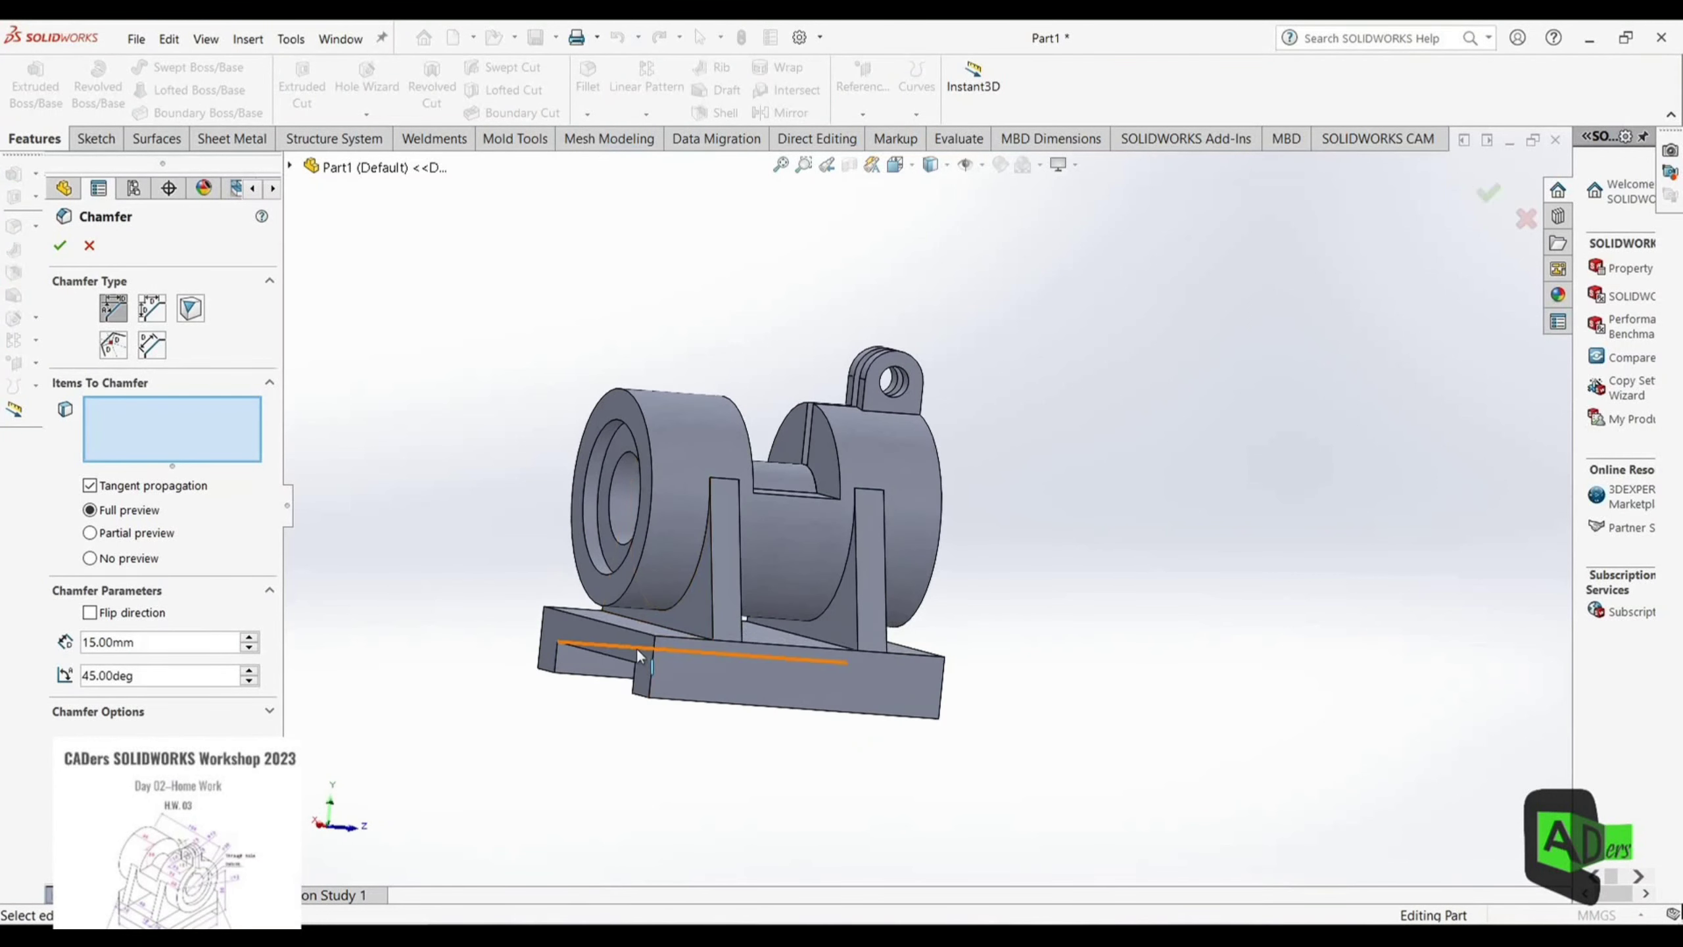
click(651, 661)
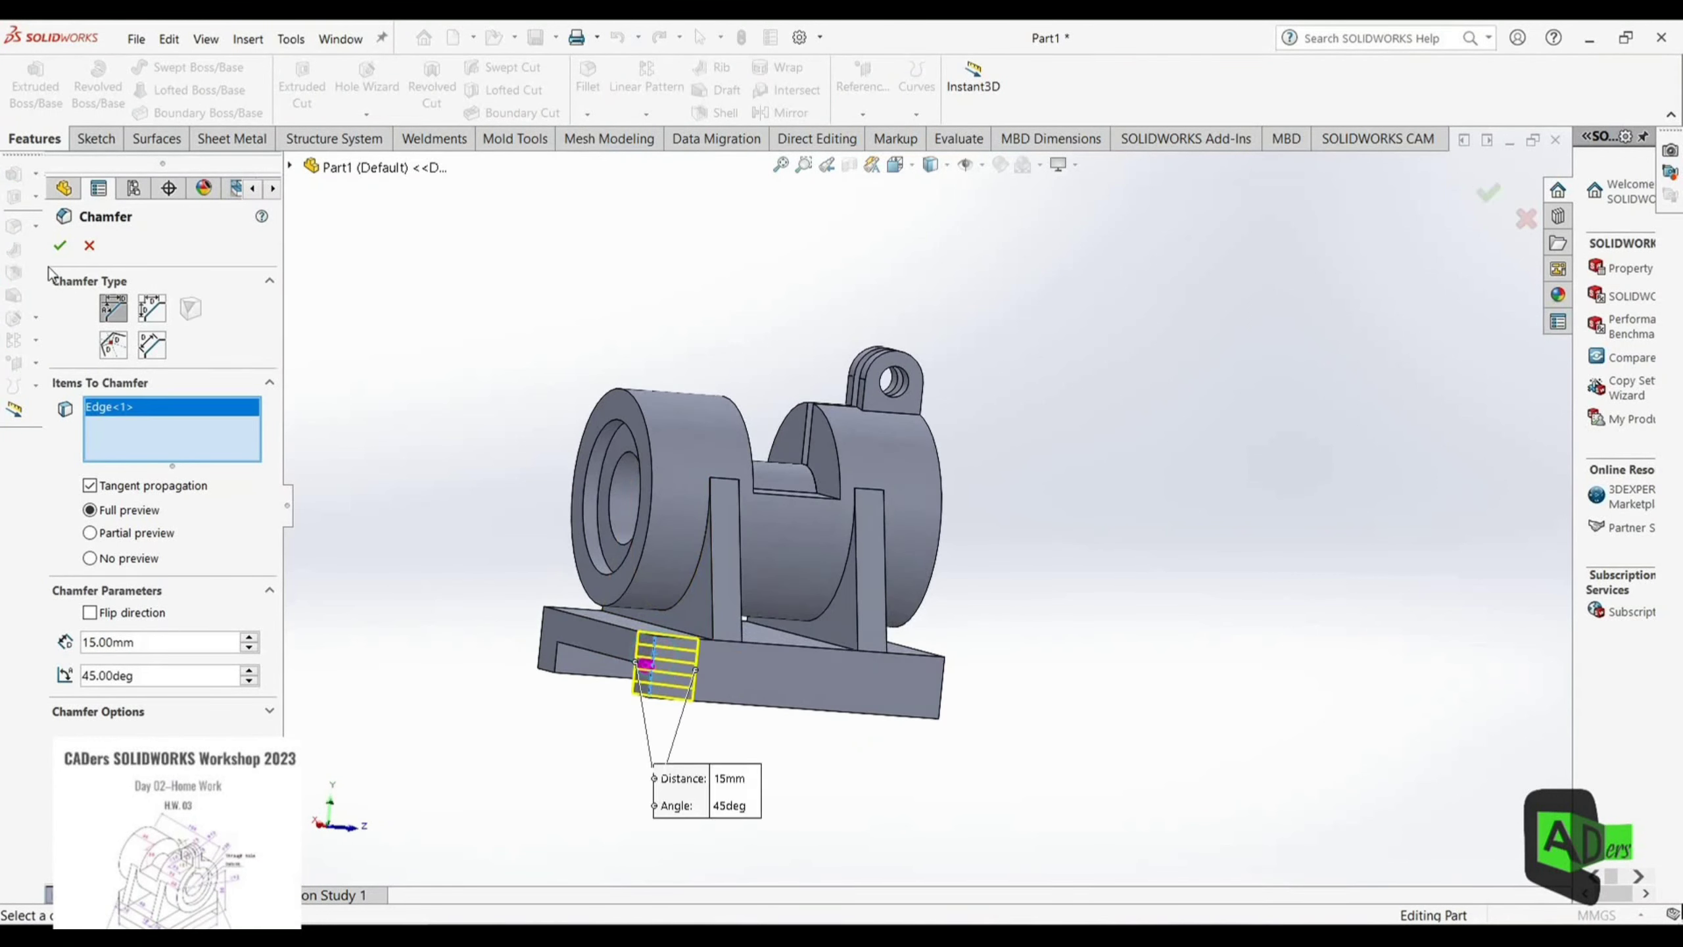
click(60, 245)
Step: Examine the part from an isometric view and compare it with the H.W. 03 drawing in the PDF viewer
key(ctrl+7)
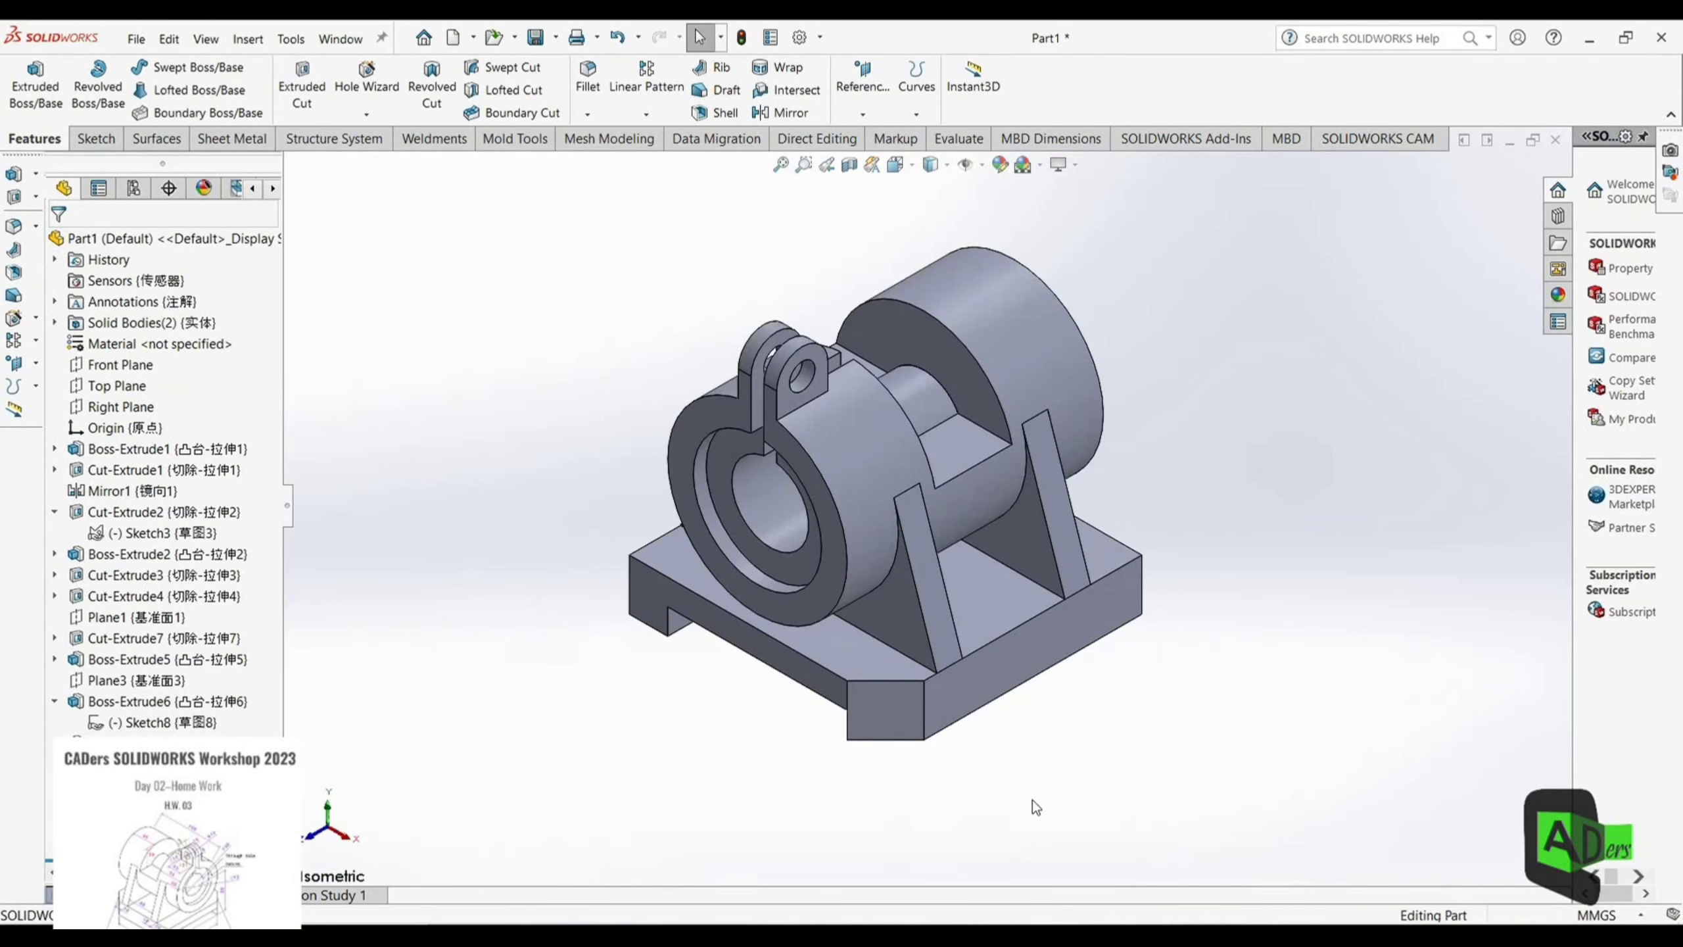
middle_drag(709, 721, 885, 772)
click(946, 935)
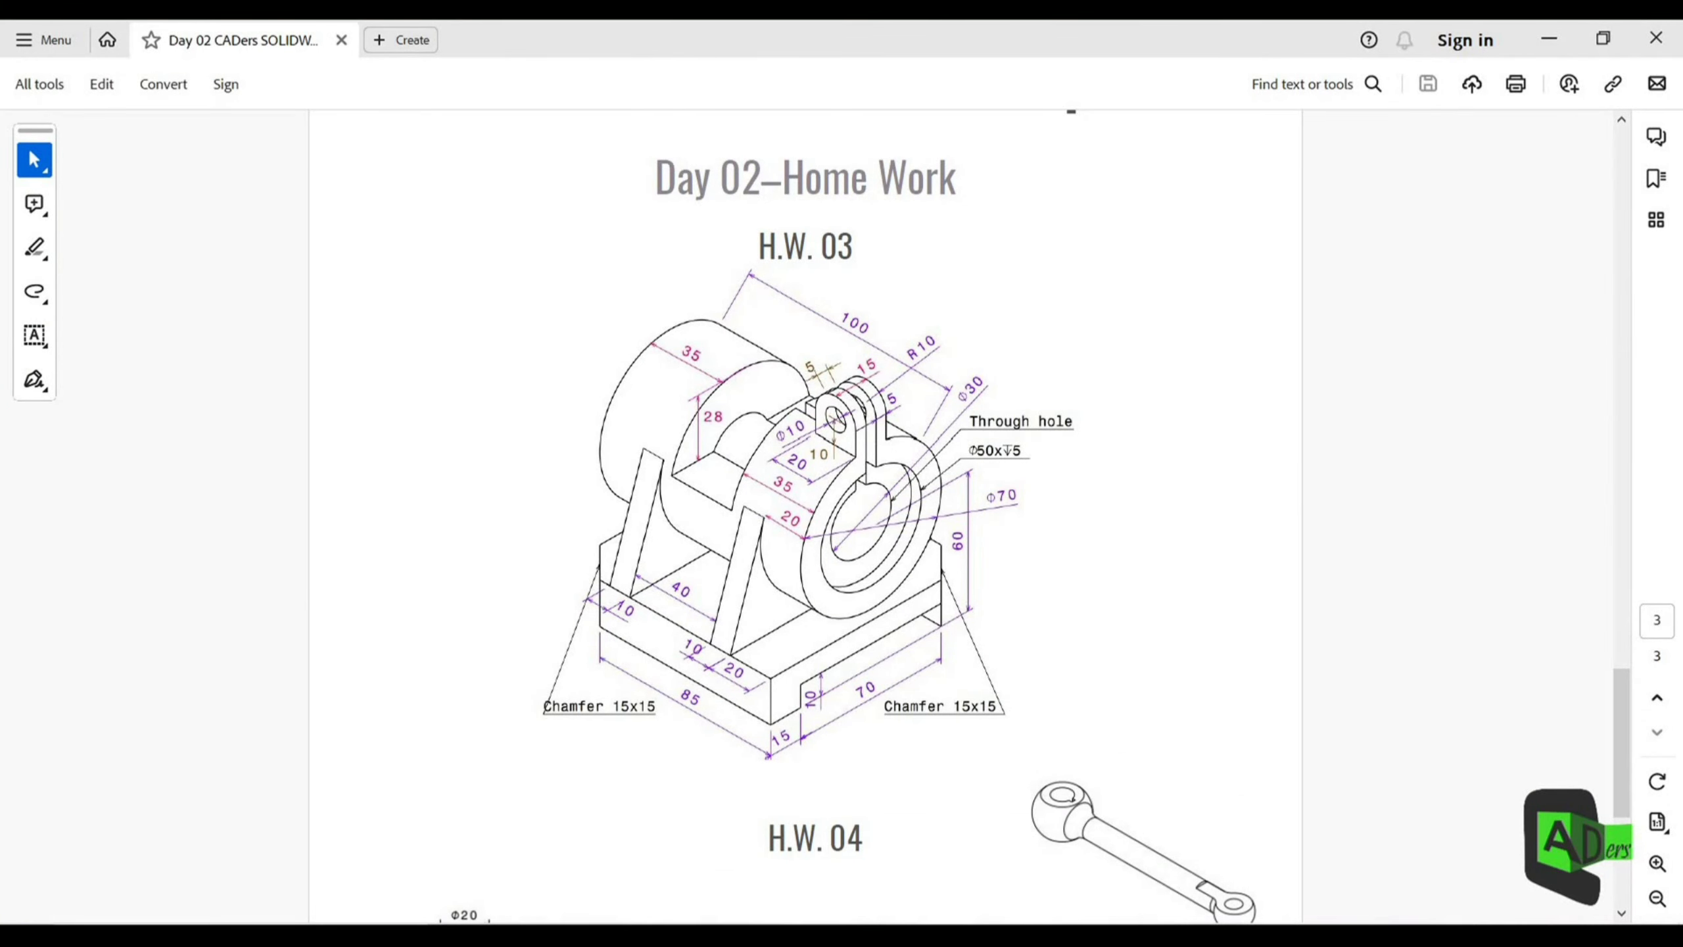
click(944, 934)
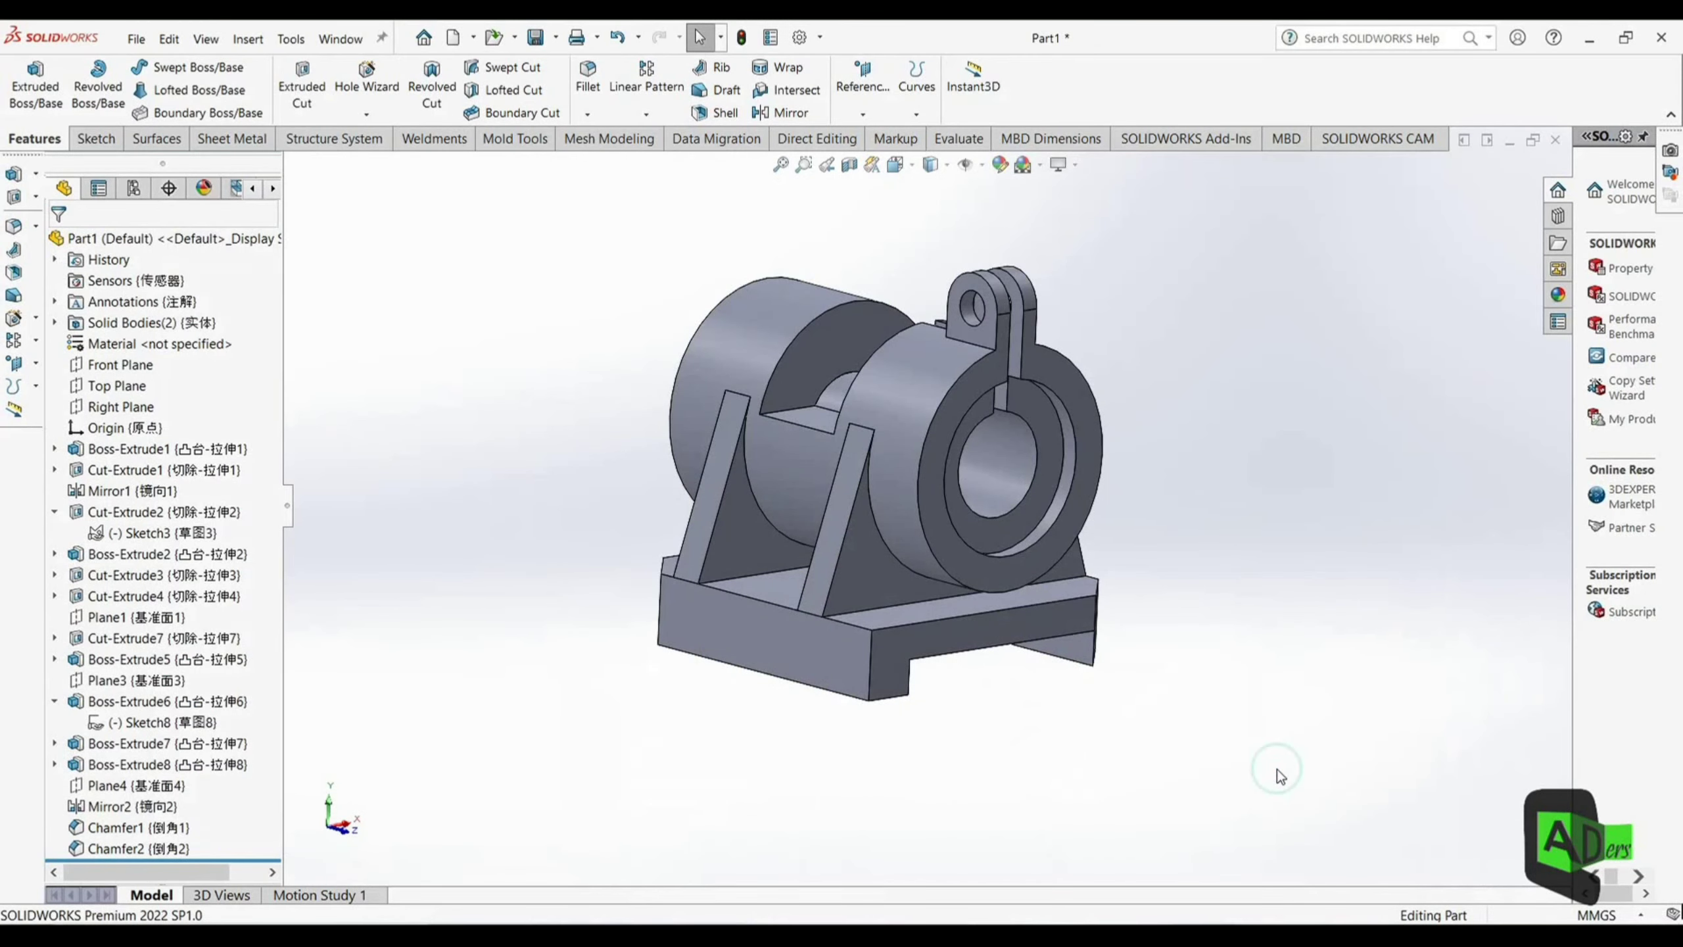